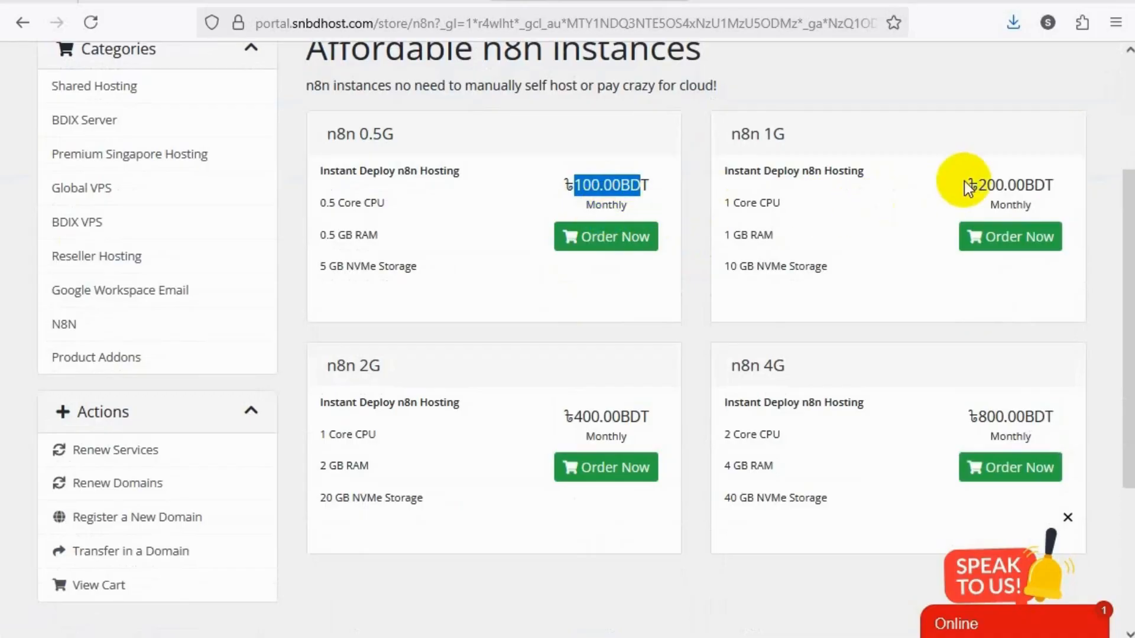
Compare the names and monthly prices of the n8n 0.5G, 1G and 2G hosting plans
click(566, 187)
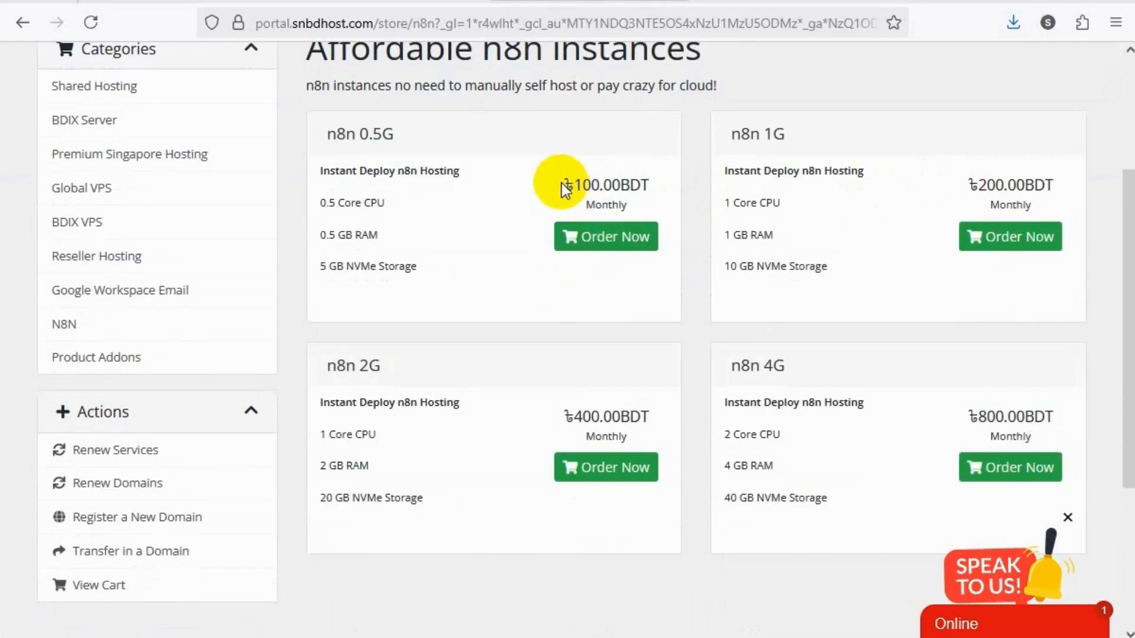
drag(561, 186, 666, 186)
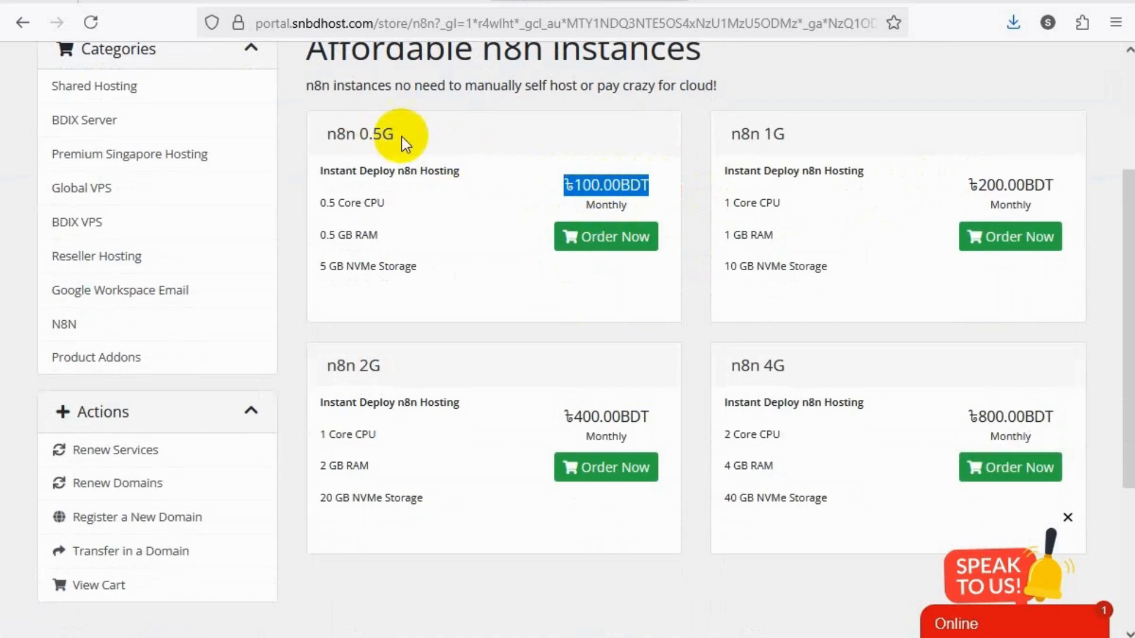
drag(402, 137, 309, 138)
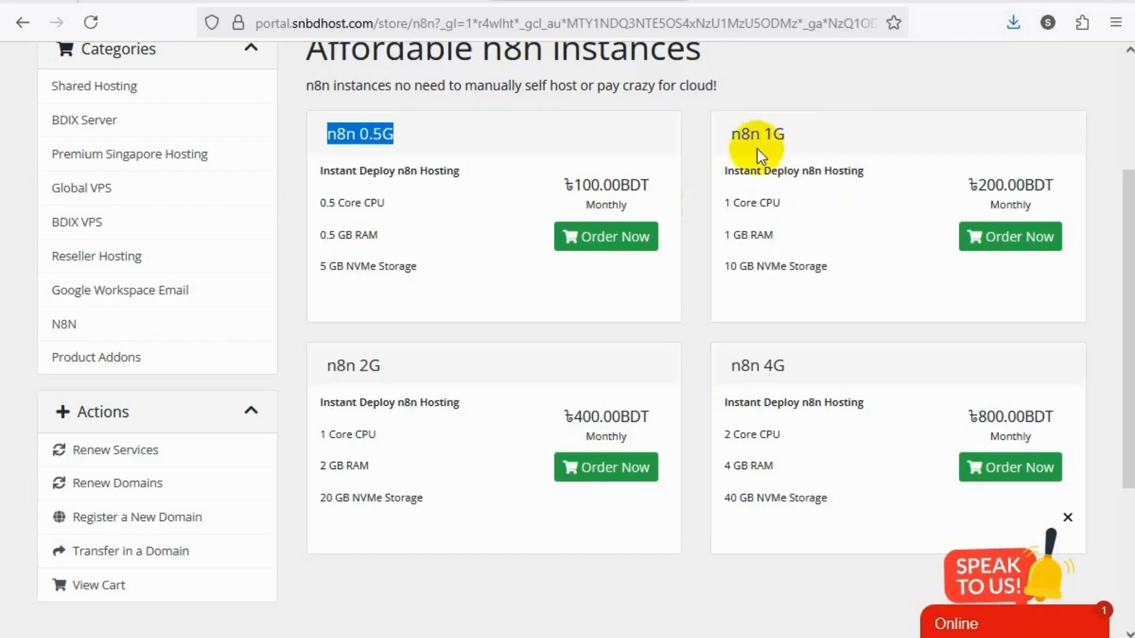
click(780, 141)
drag(781, 142, 736, 136)
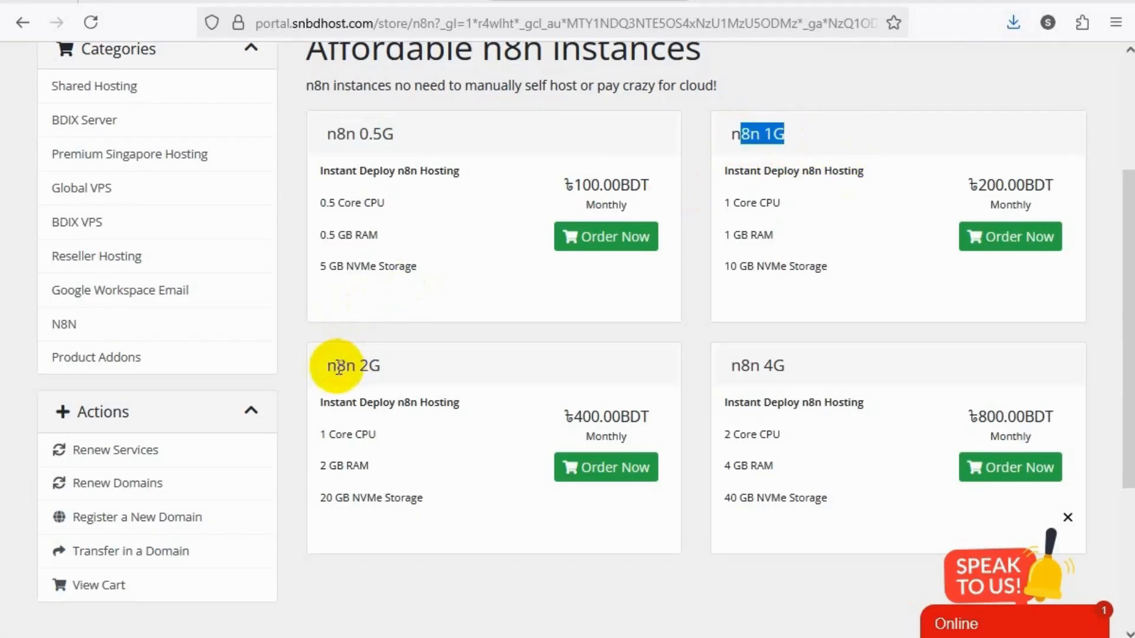
drag(337, 365, 381, 366)
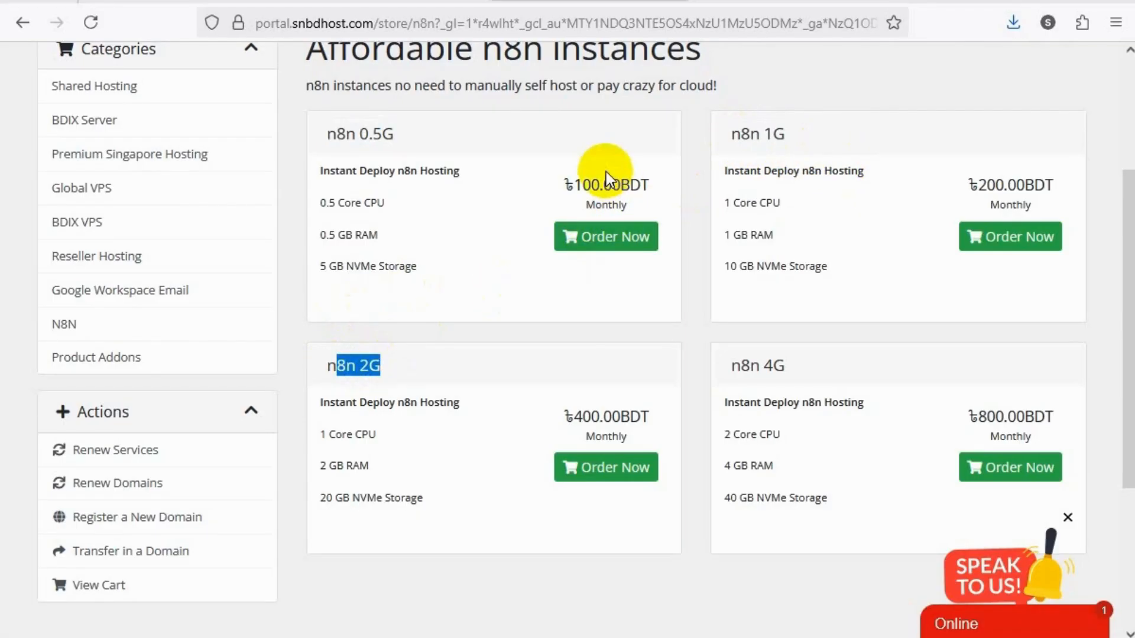
Order the n8n 0.5G plan and review its configuration and order summary
scroll(608, 189, up, 2)
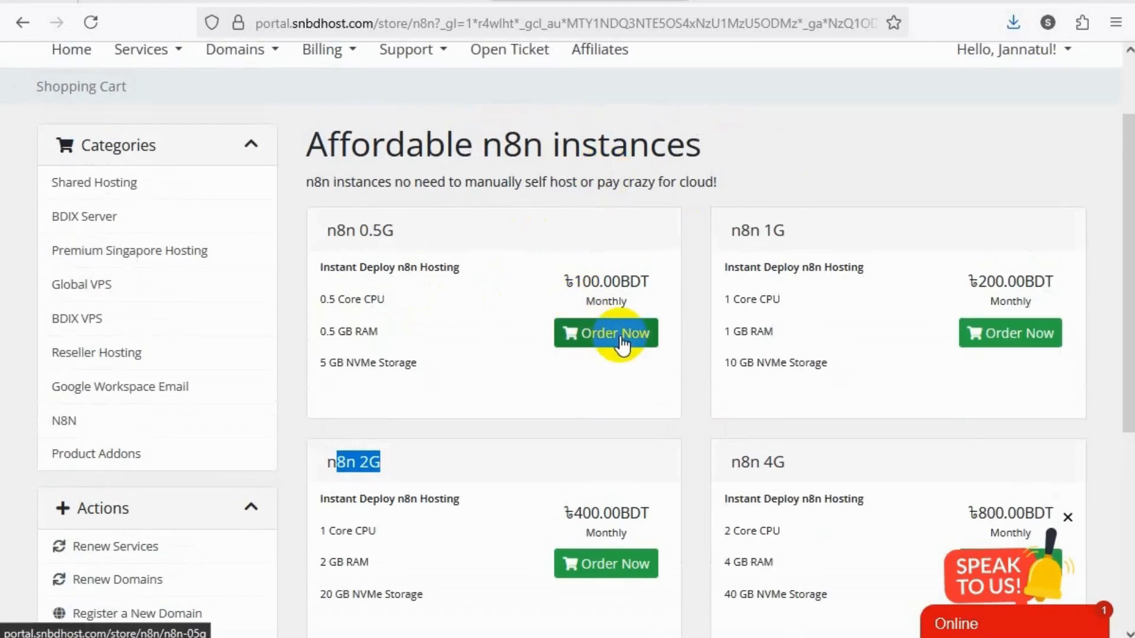
click(621, 344)
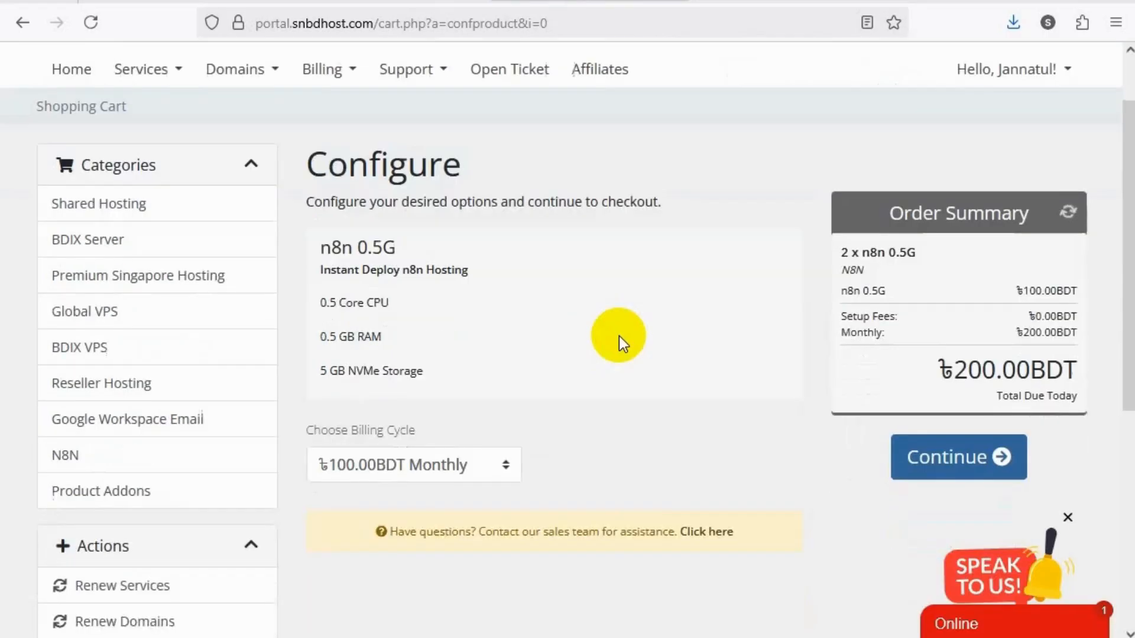
scroll(619, 336, down, 3)
scroll(872, 188, down, 2)
scroll(844, 223, up, 5)
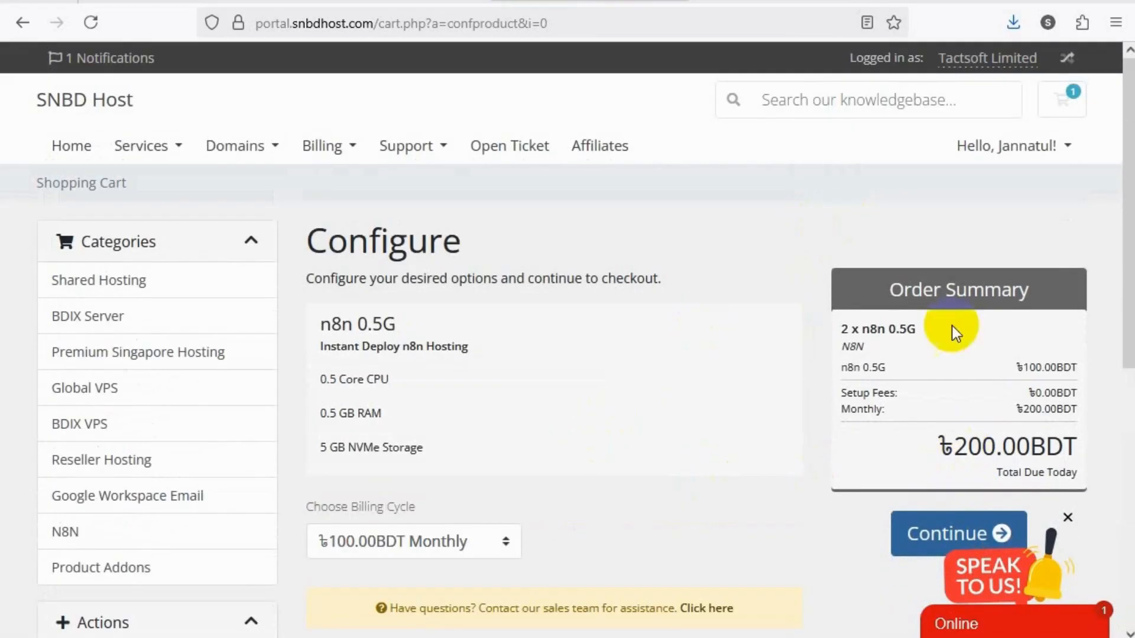
Go back to the cart review and empty the shopping cart
click(24, 24)
click(628, 338)
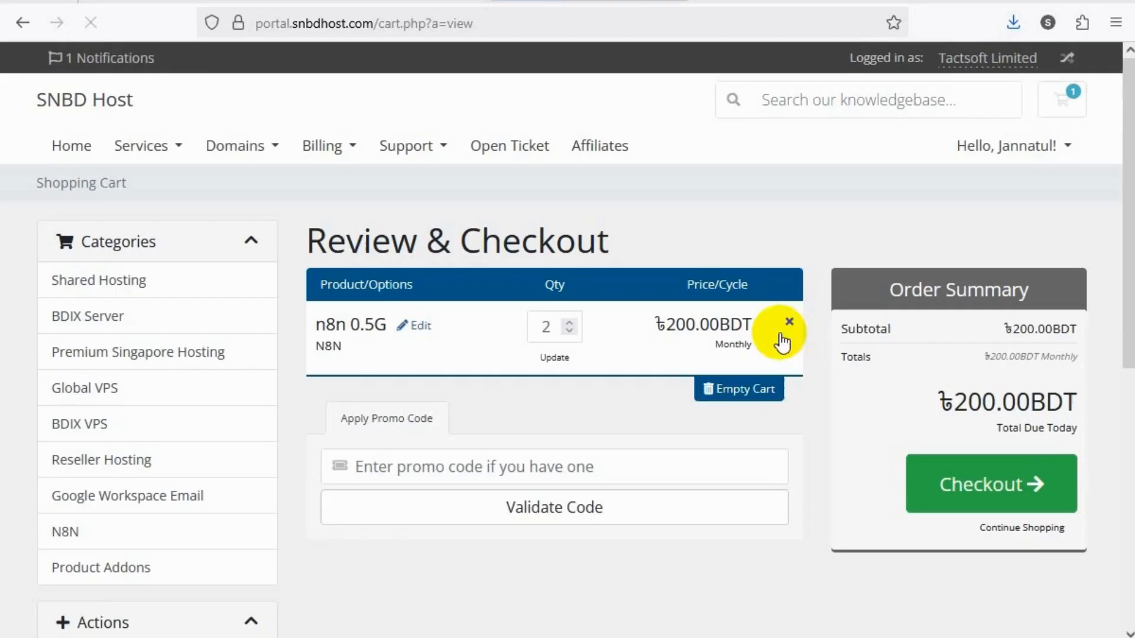
click(761, 389)
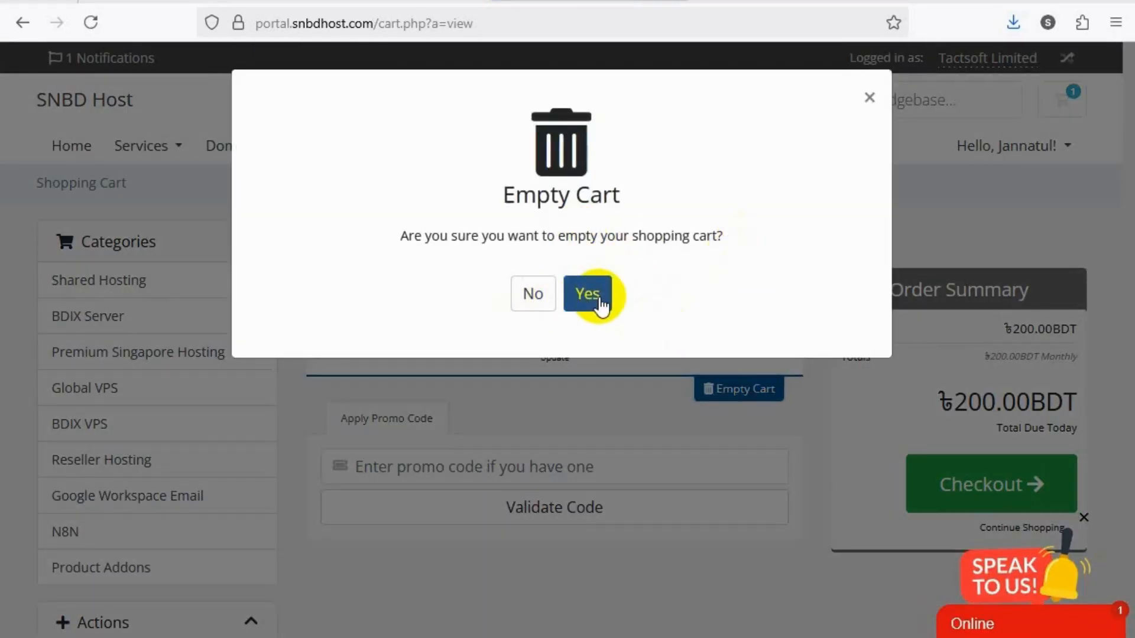
click(600, 297)
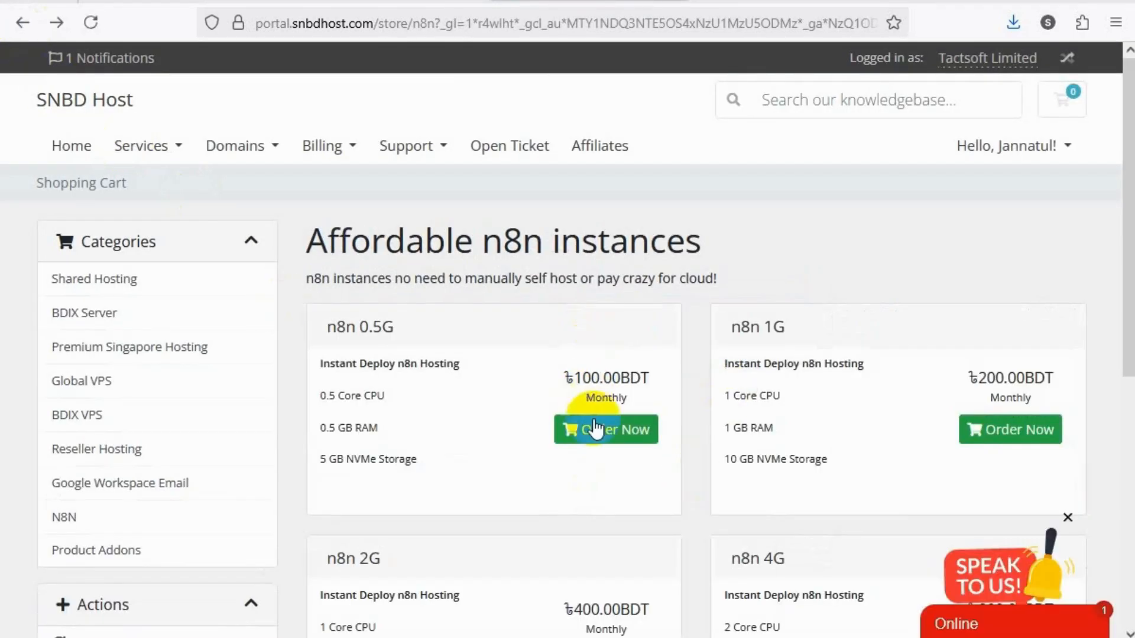
Order the n8n 0.5G plan with monthly billing and continue to the checkout review
click(596, 431)
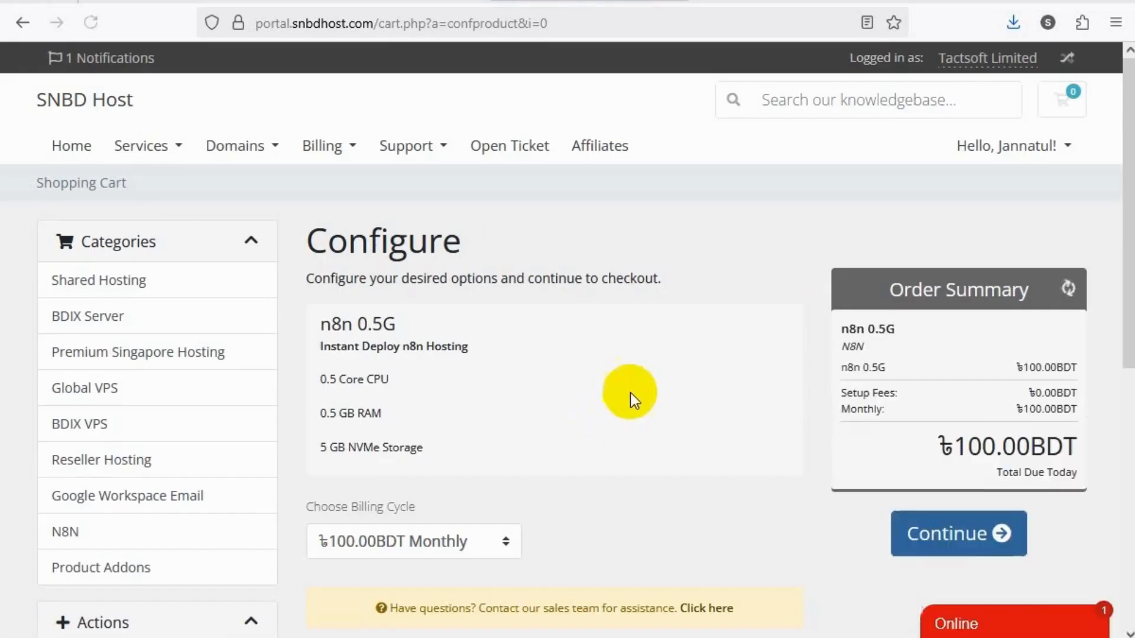
scroll(642, 384, down, 2)
scroll(642, 387, down, 2)
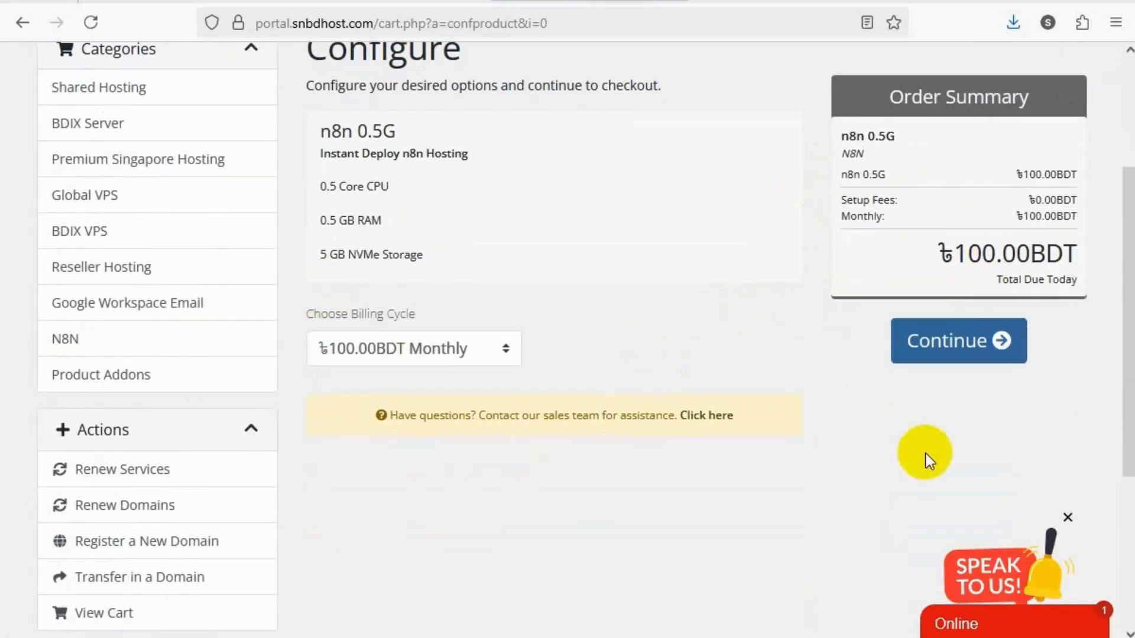
click(943, 361)
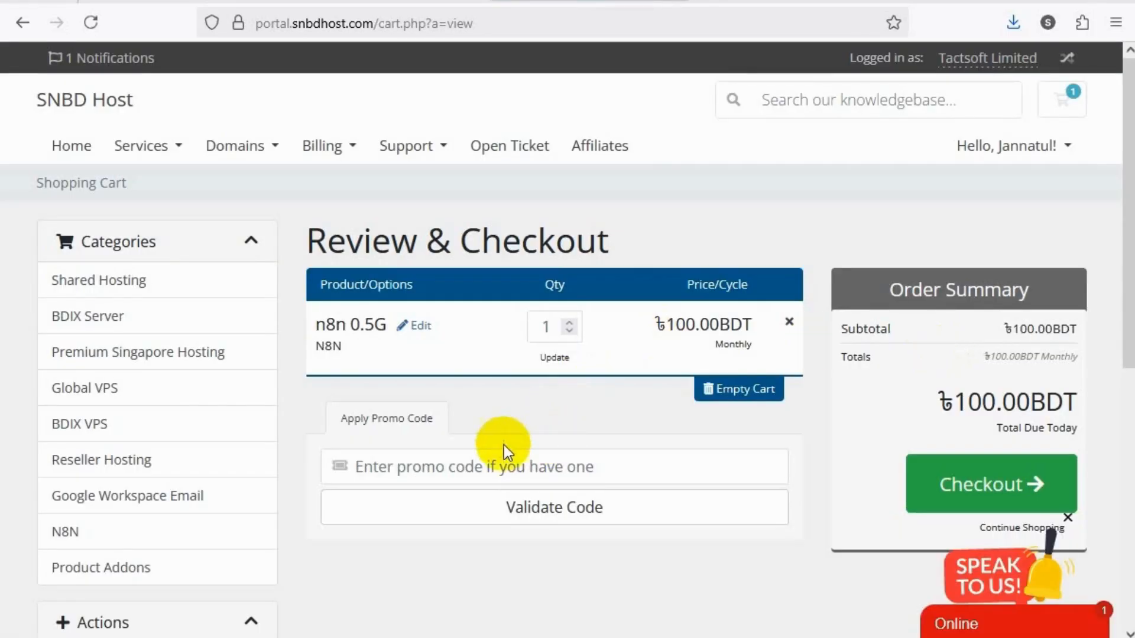
Apply the promo code SUHA15 to the n8n 0.5G order
scroll(504, 445, down, 2)
click(489, 373)
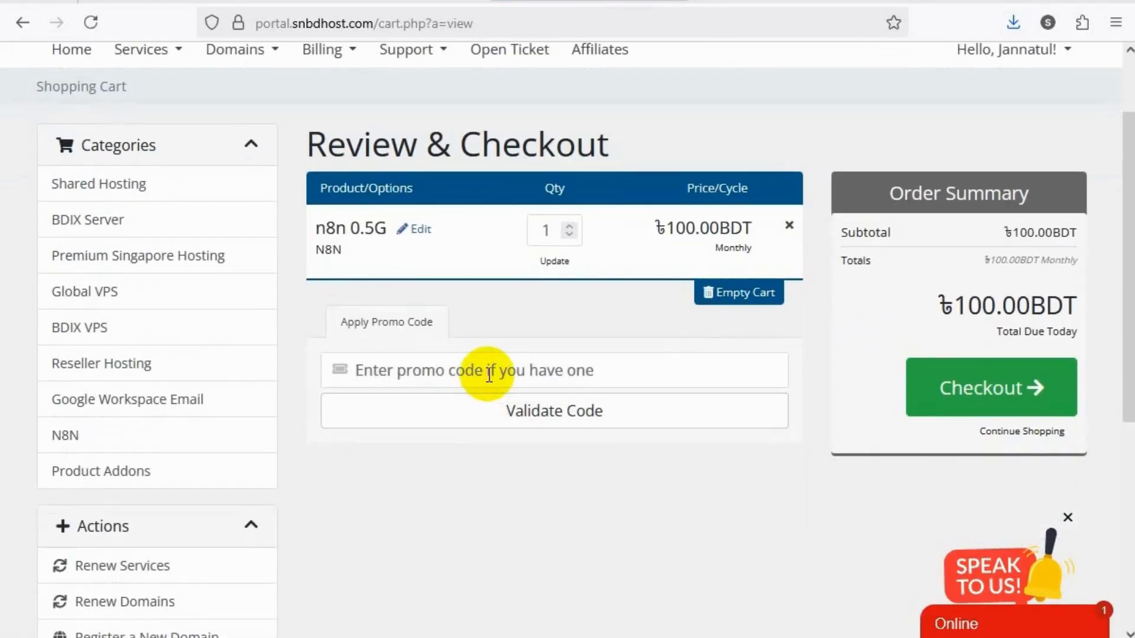
key(Return)
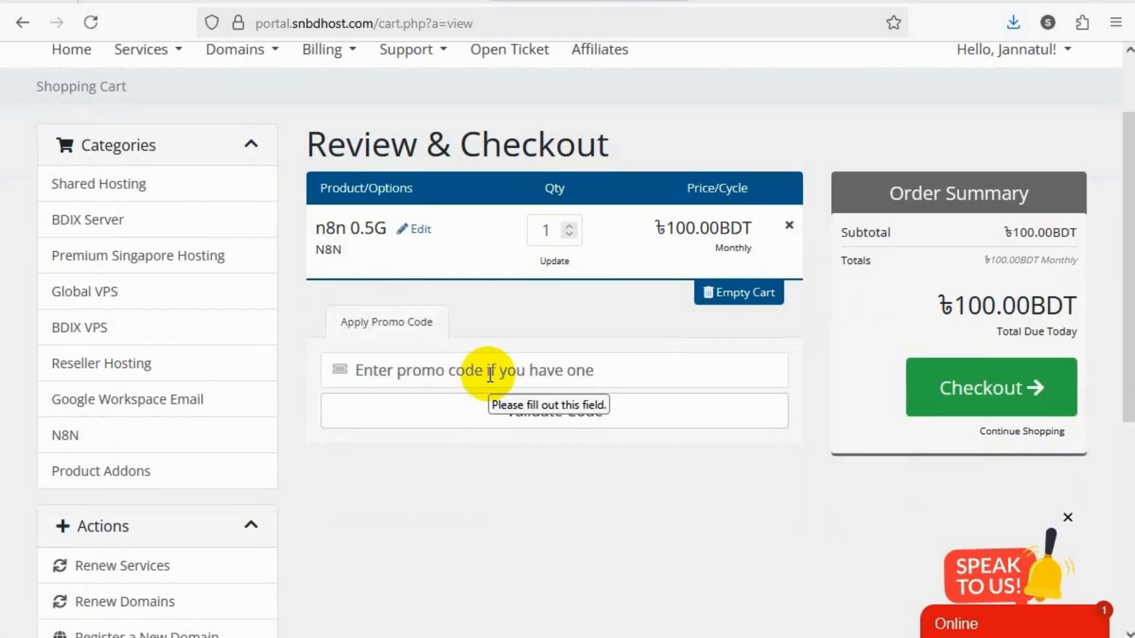
text(S)
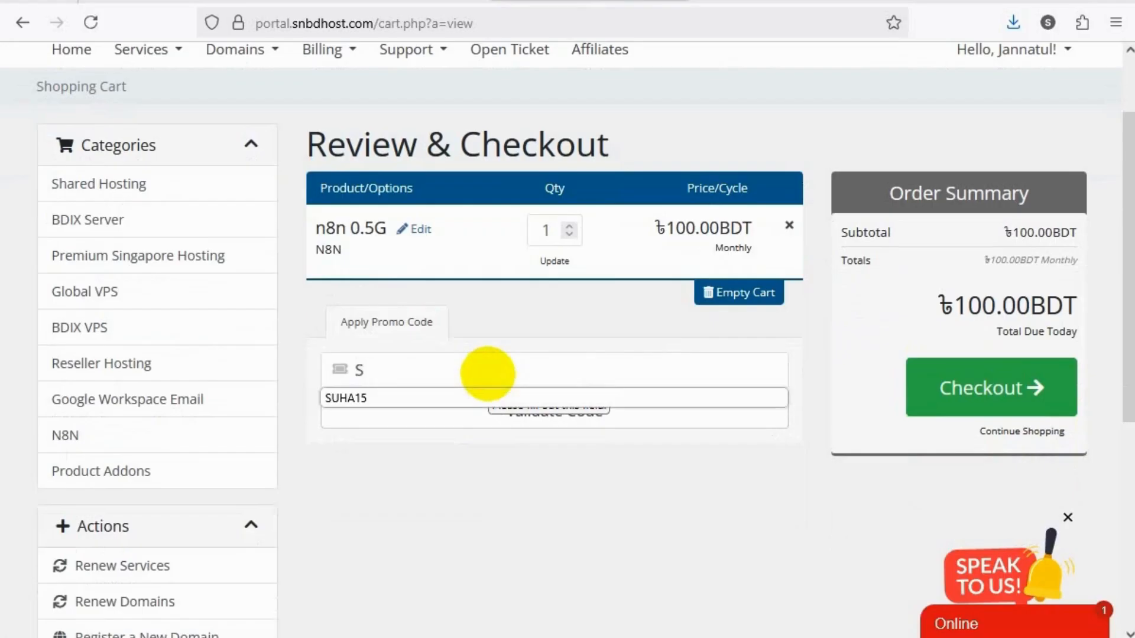
text(UHA15)
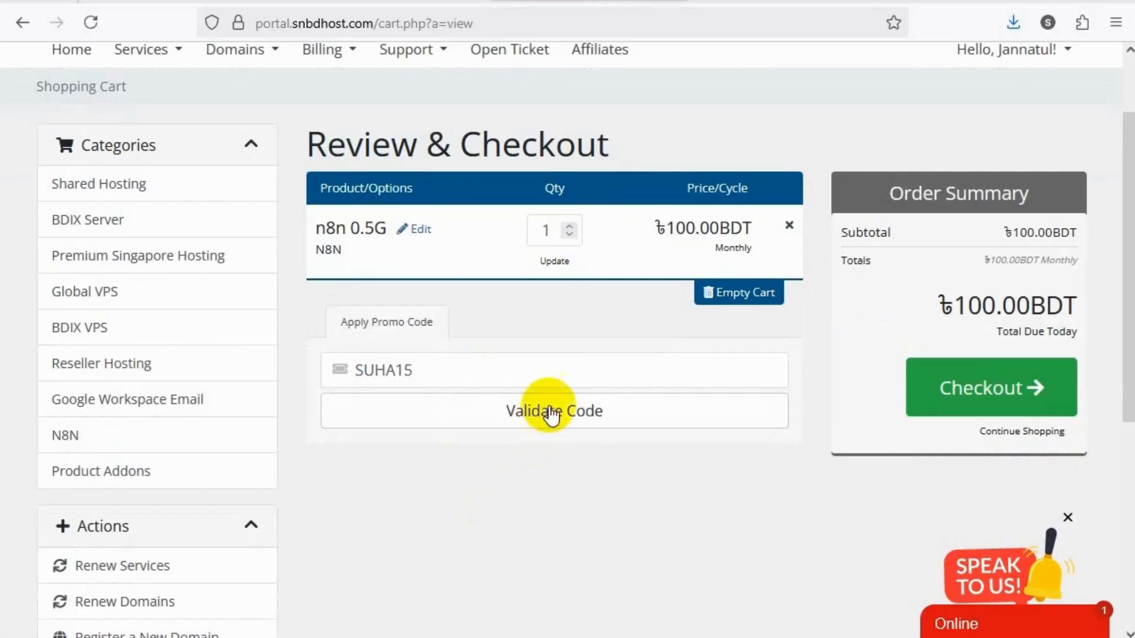
click(551, 411)
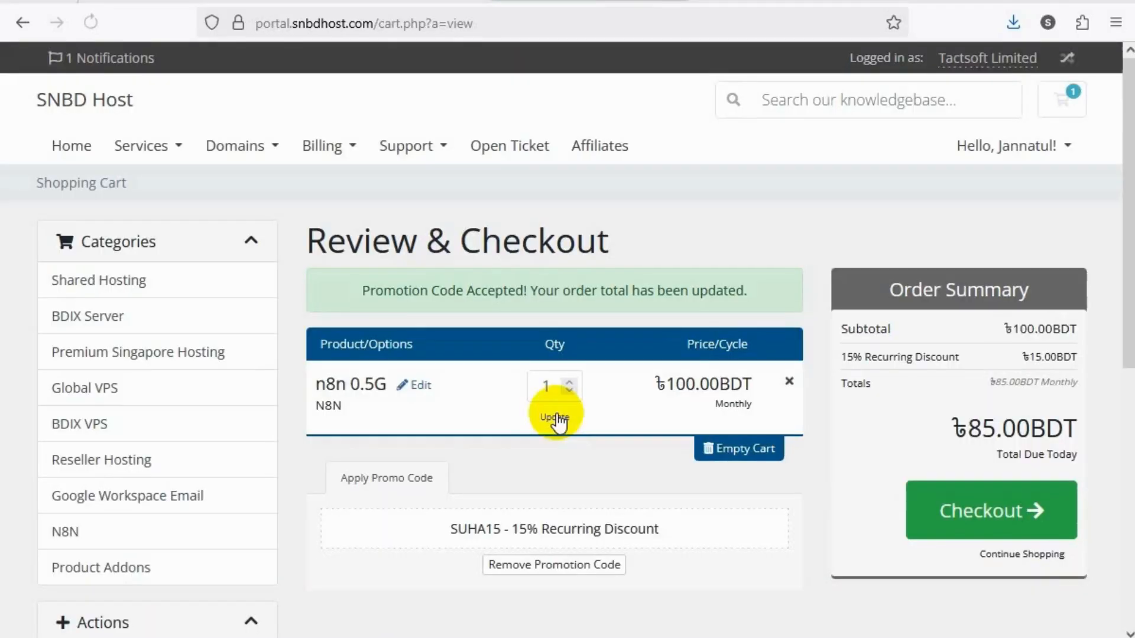
Examine the discounted total due and the promotion details in the order review
drag(956, 431, 1074, 434)
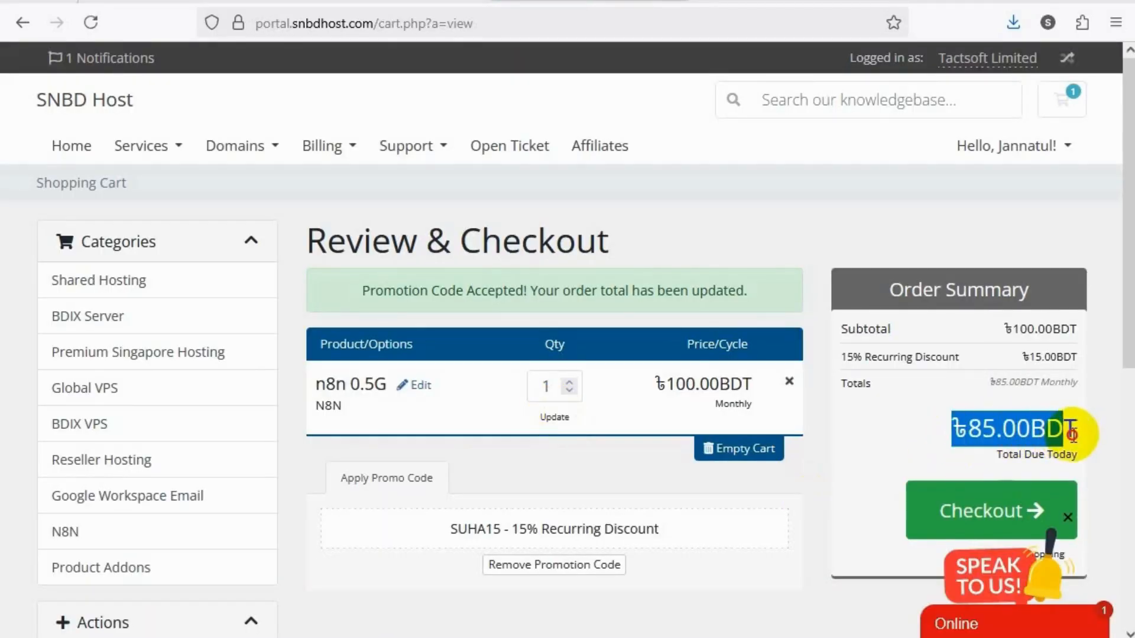
click(959, 430)
drag(958, 429, 1061, 434)
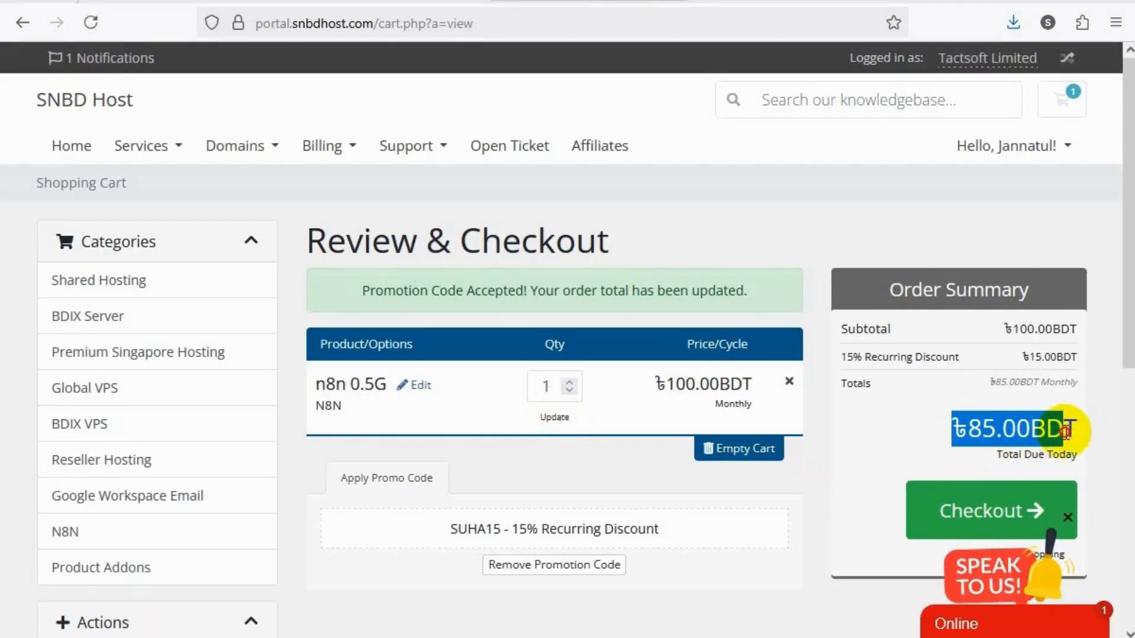
scroll(973, 431, down, 3)
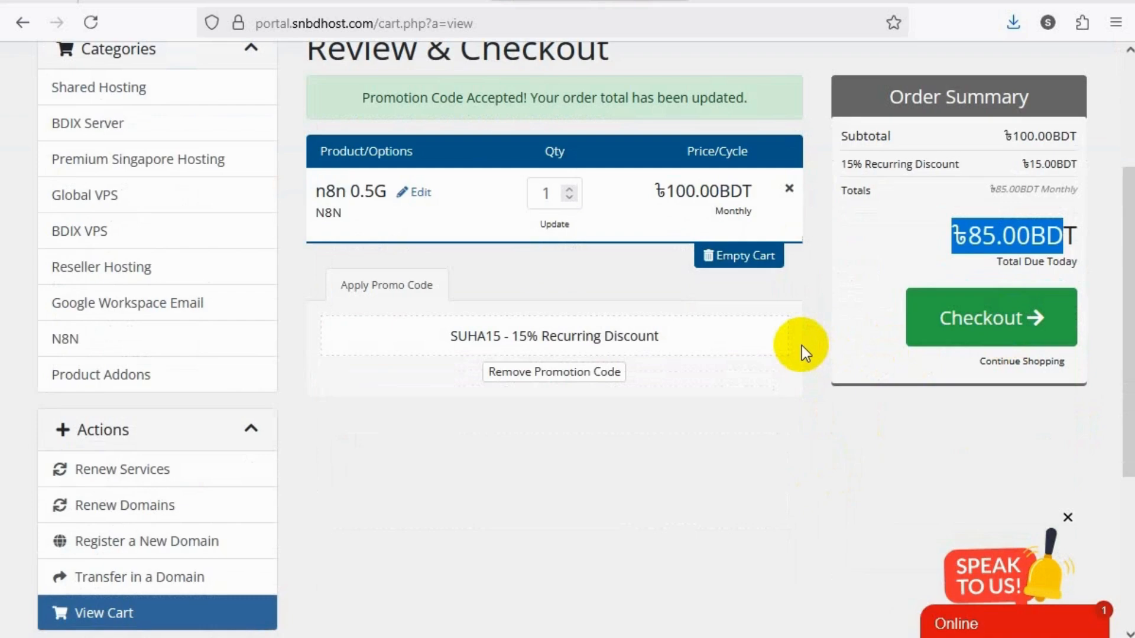
scroll(798, 345, up, 3)
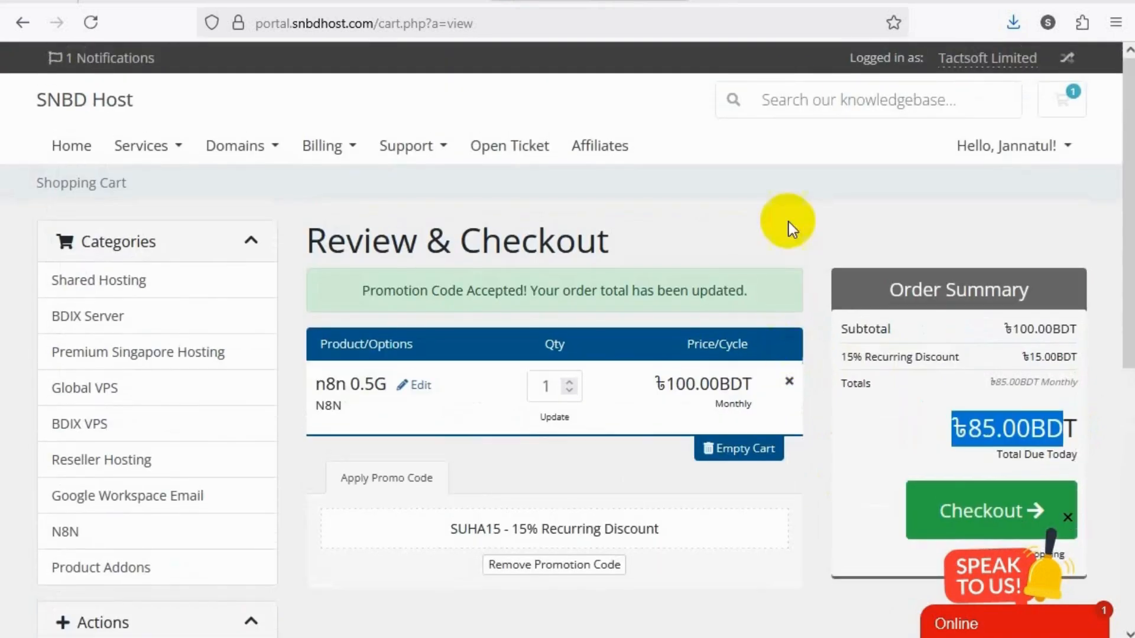
Switch to the client area page and open the details of the active n8n 0.5G service
click(757, 5)
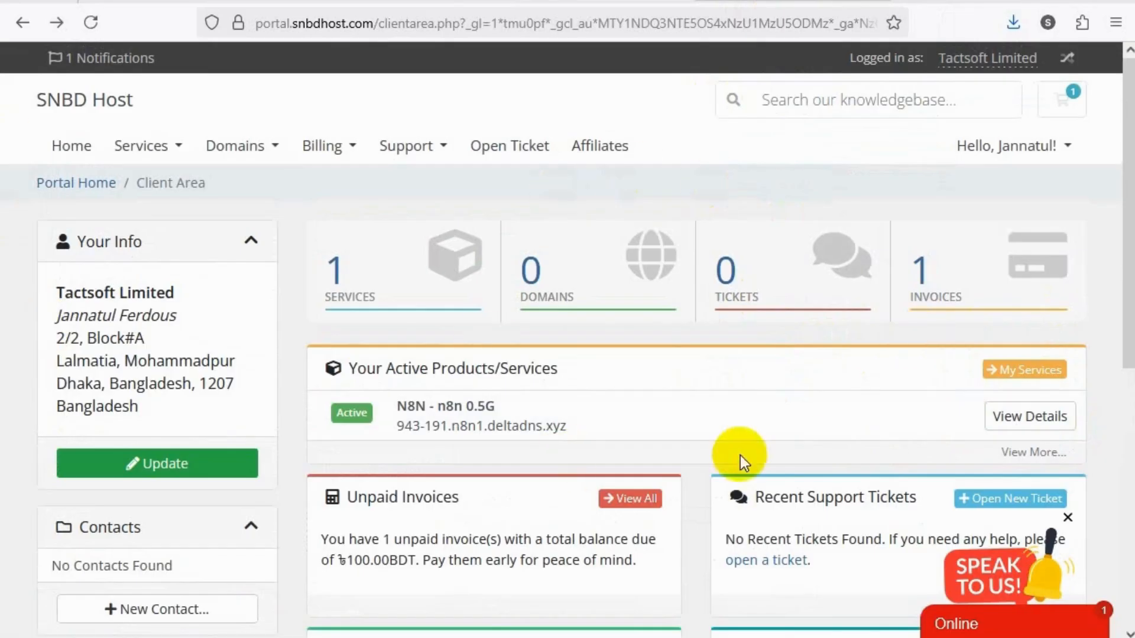
scroll(643, 329, down, 5)
scroll(644, 328, up, 5)
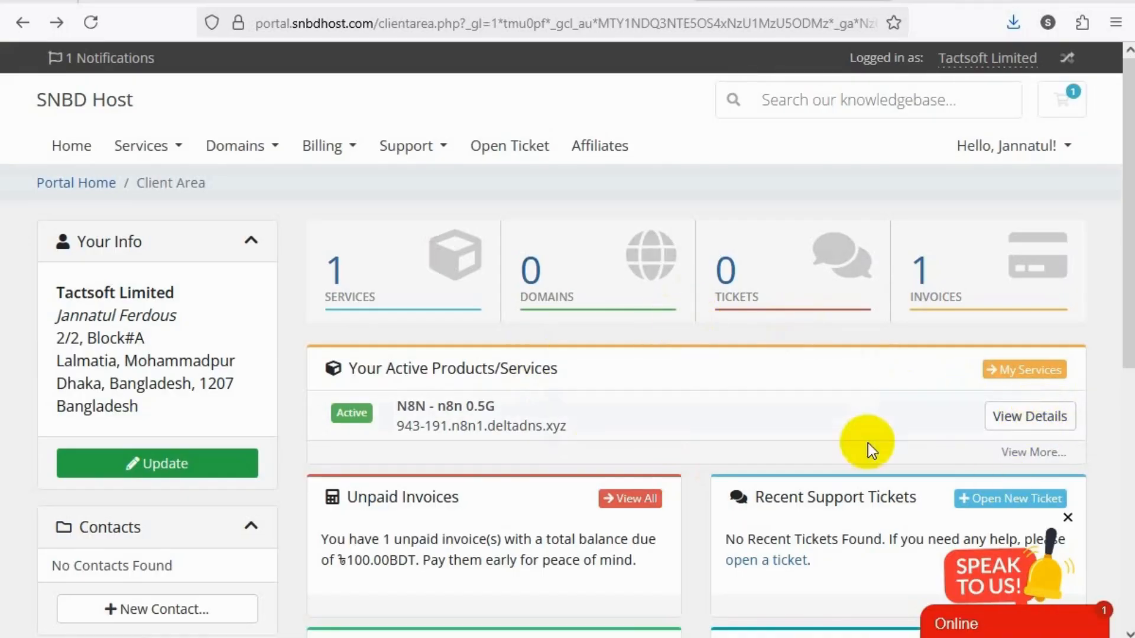
click(1038, 423)
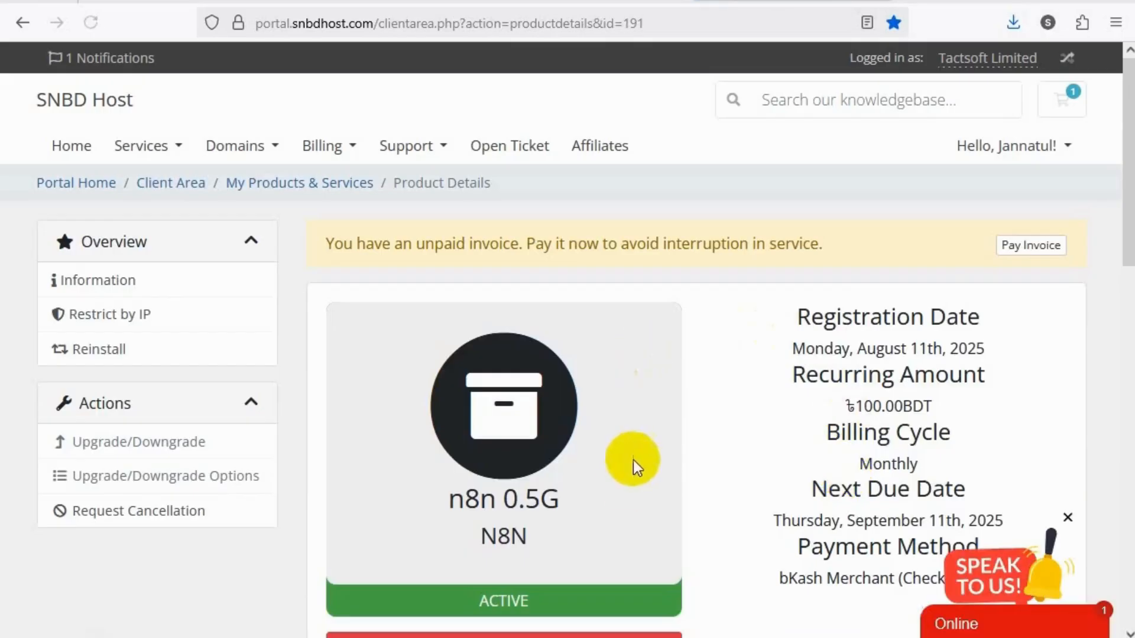
Open the n8n instance from the service's management section and dismiss the critical update notice
scroll(633, 461, down, 3)
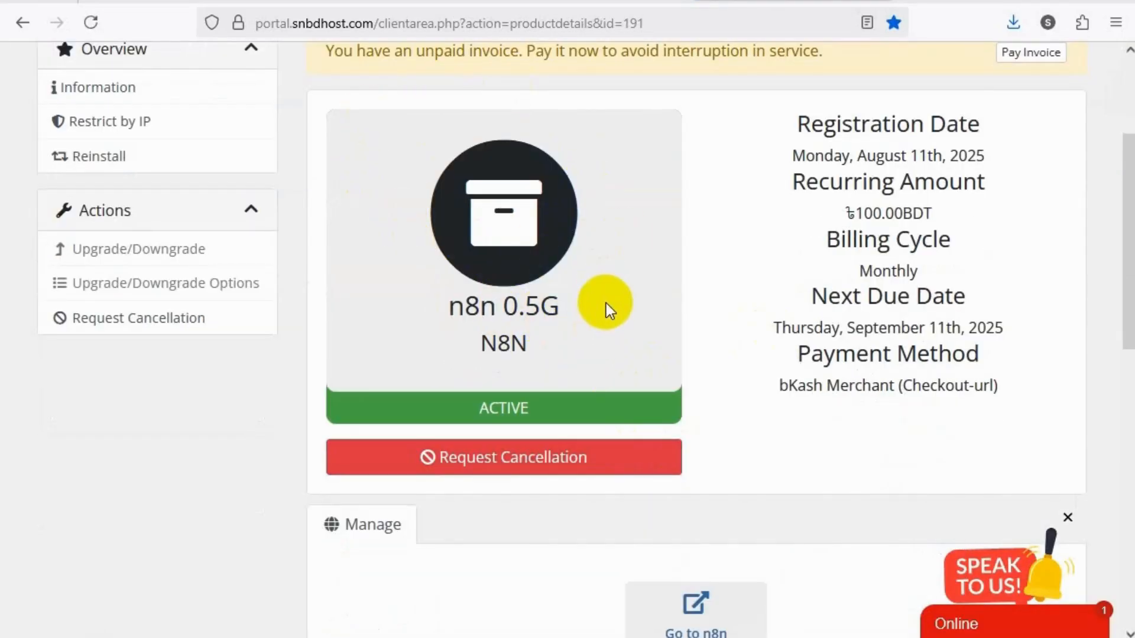
scroll(606, 303, down, 5)
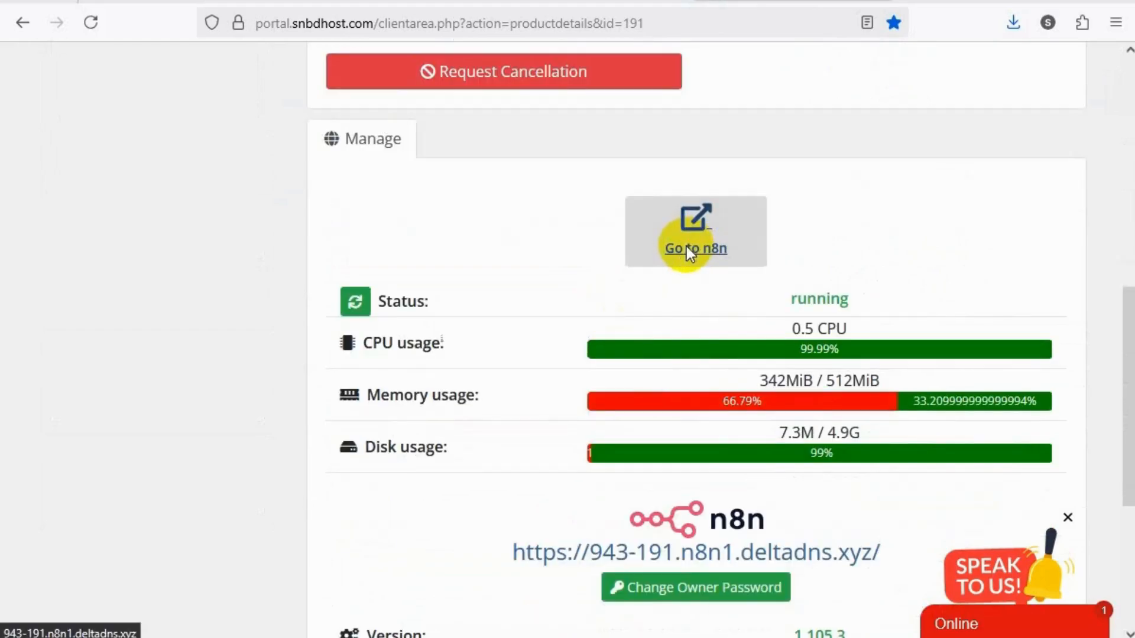
click(689, 250)
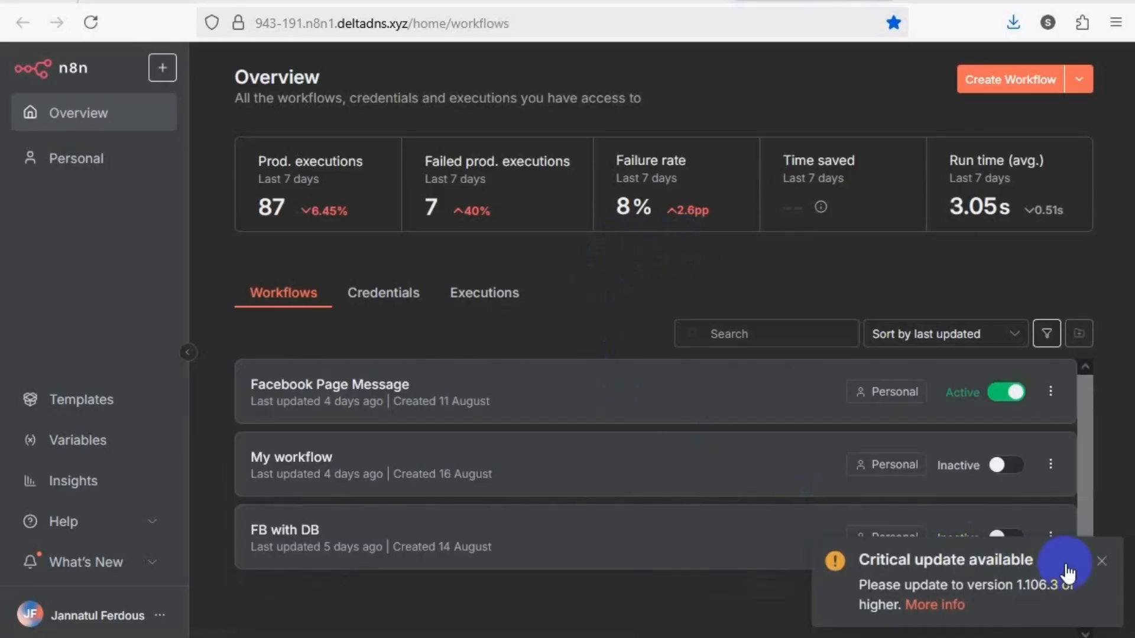
click(1100, 562)
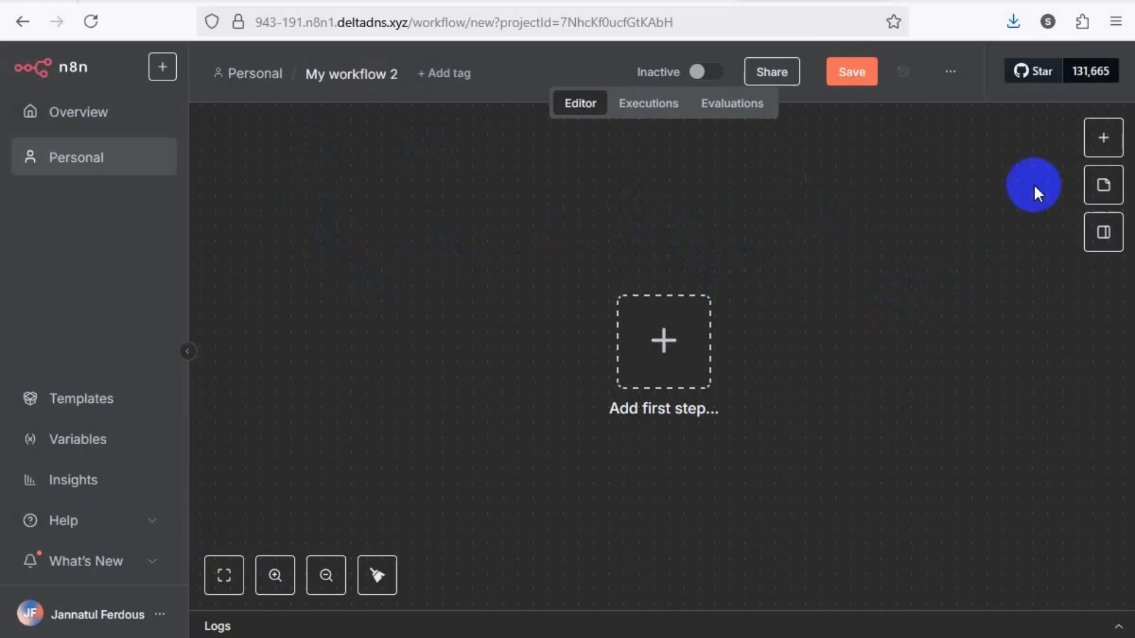
Add a manual trigger as the new workflow's first node and move it toward the upper-left of the canvas
click(1098, 139)
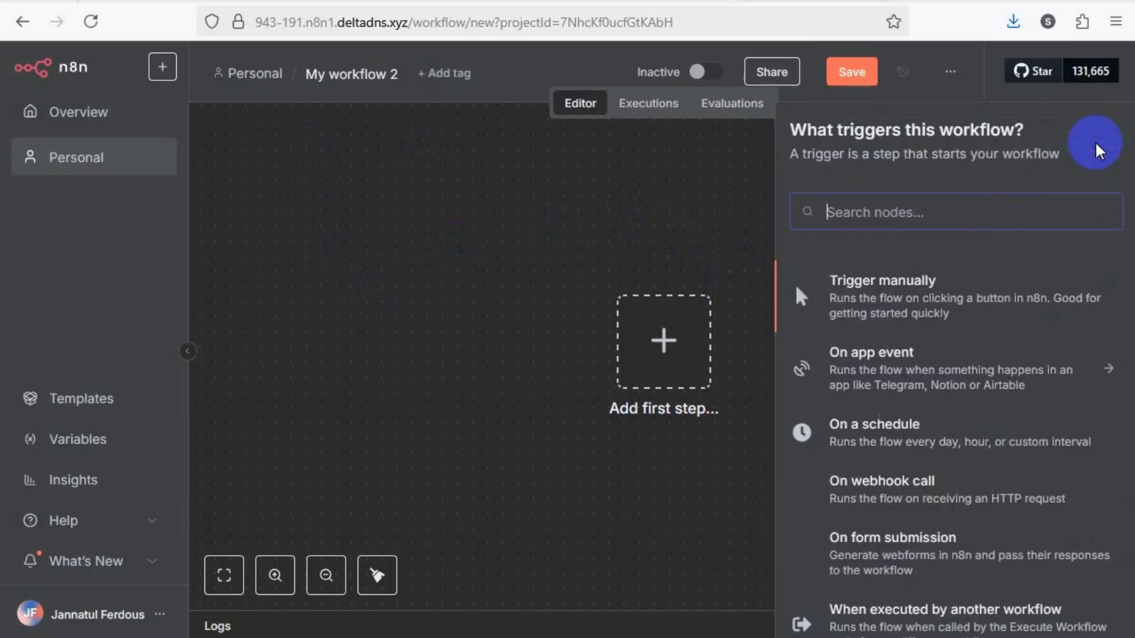
scroll(886, 300, down, 5)
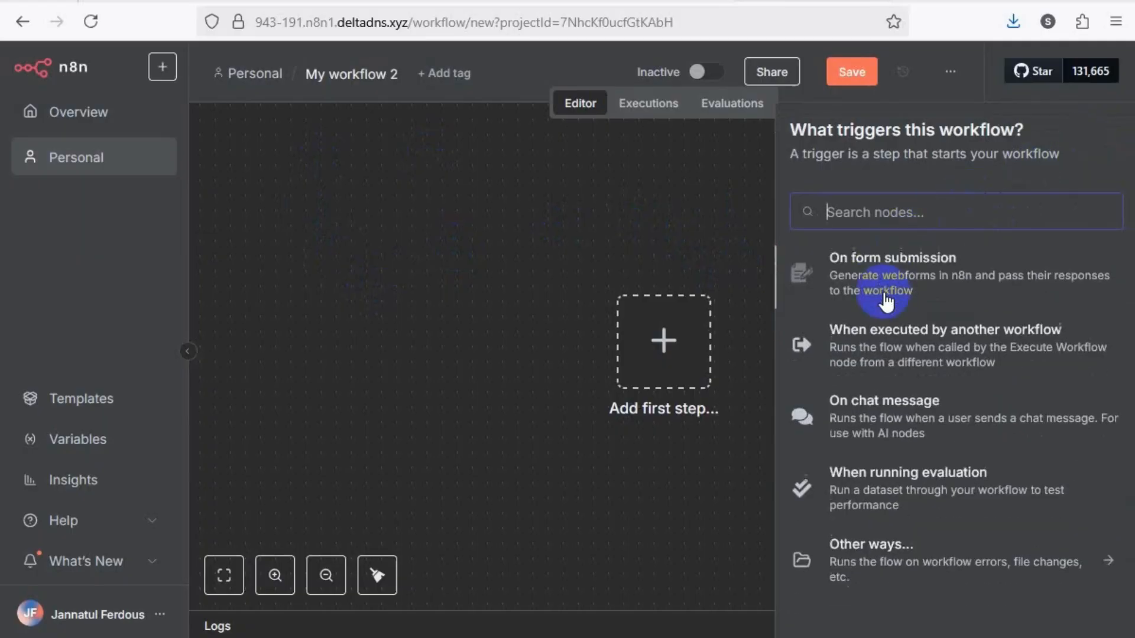
scroll(886, 301, up, 5)
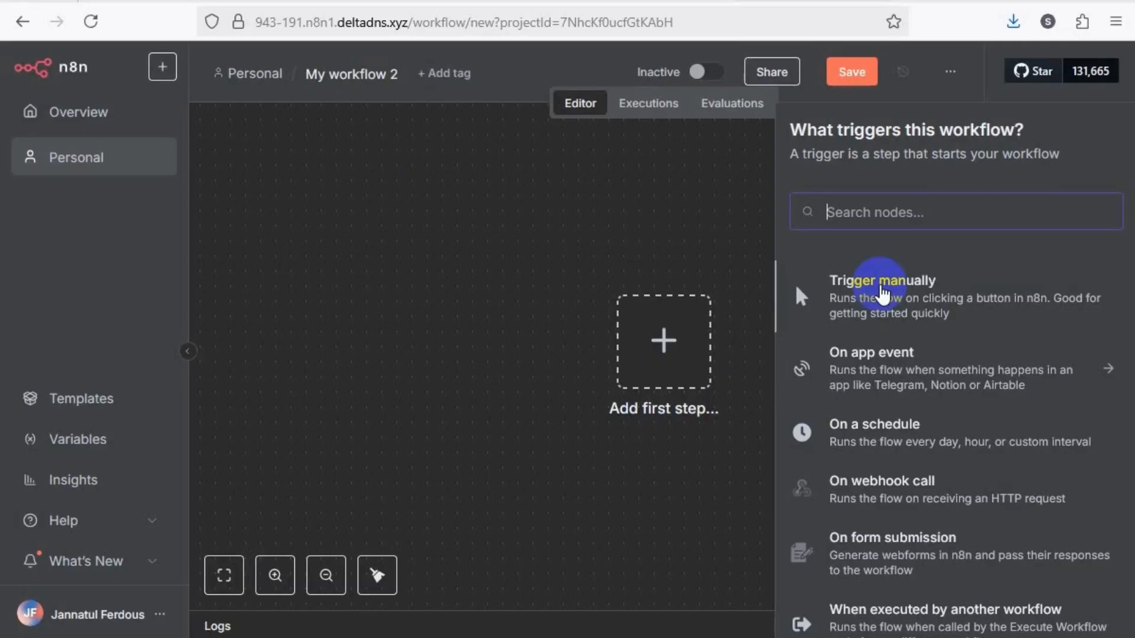
click(882, 289)
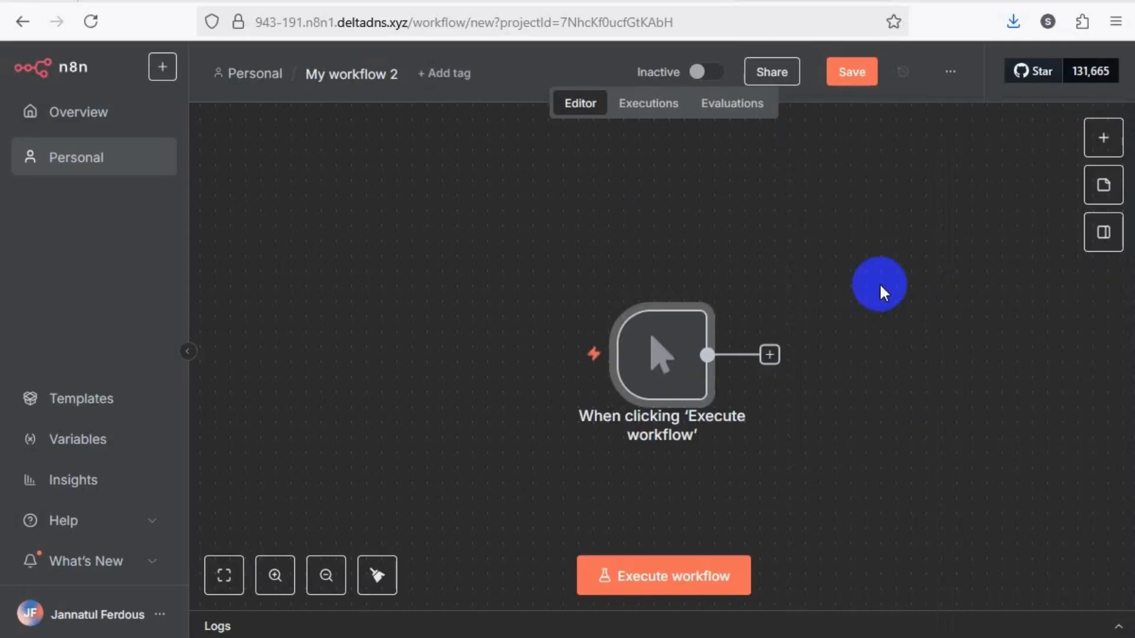
drag(689, 371, 413, 315)
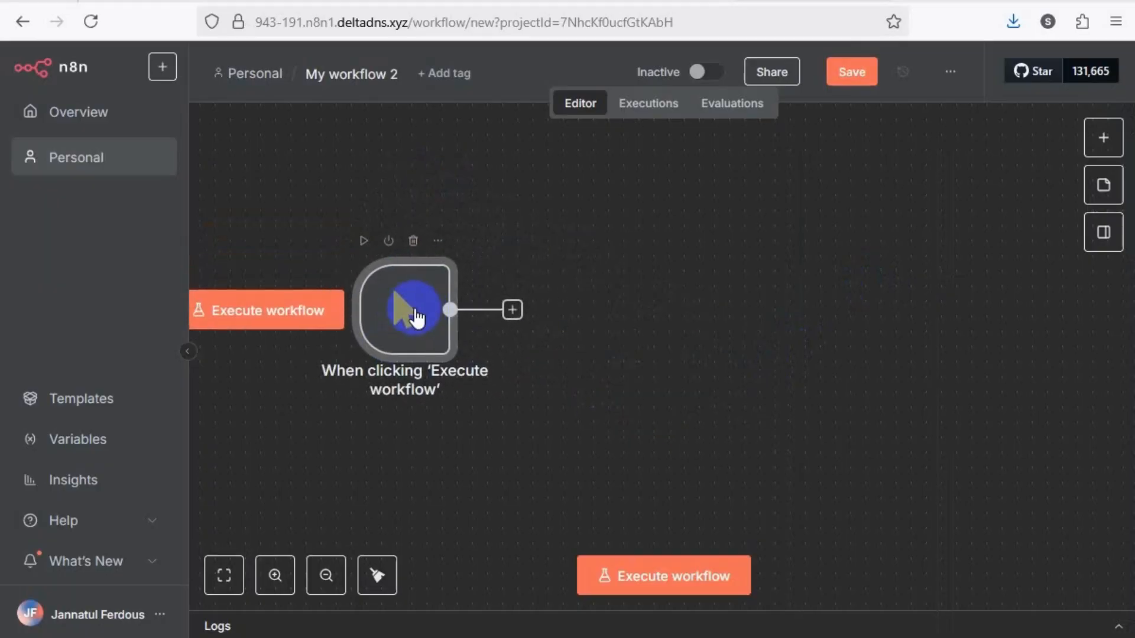
Search the nodes for "email", add an Email Trigger (IMAP) node to the workflow and return to the canvas
click(1103, 138)
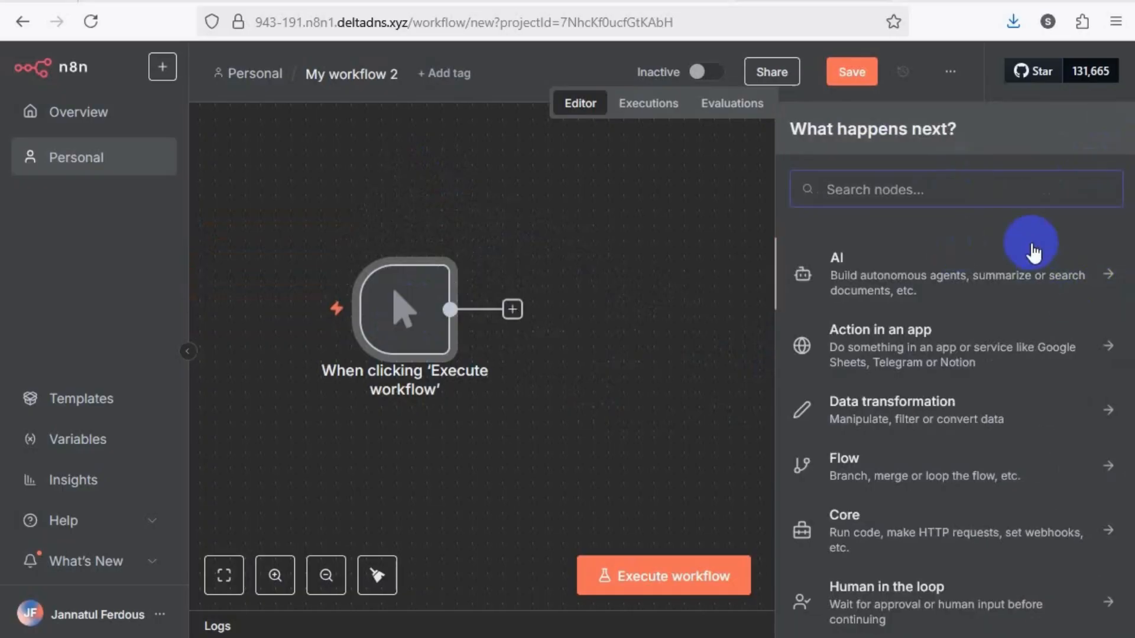
text(tr)
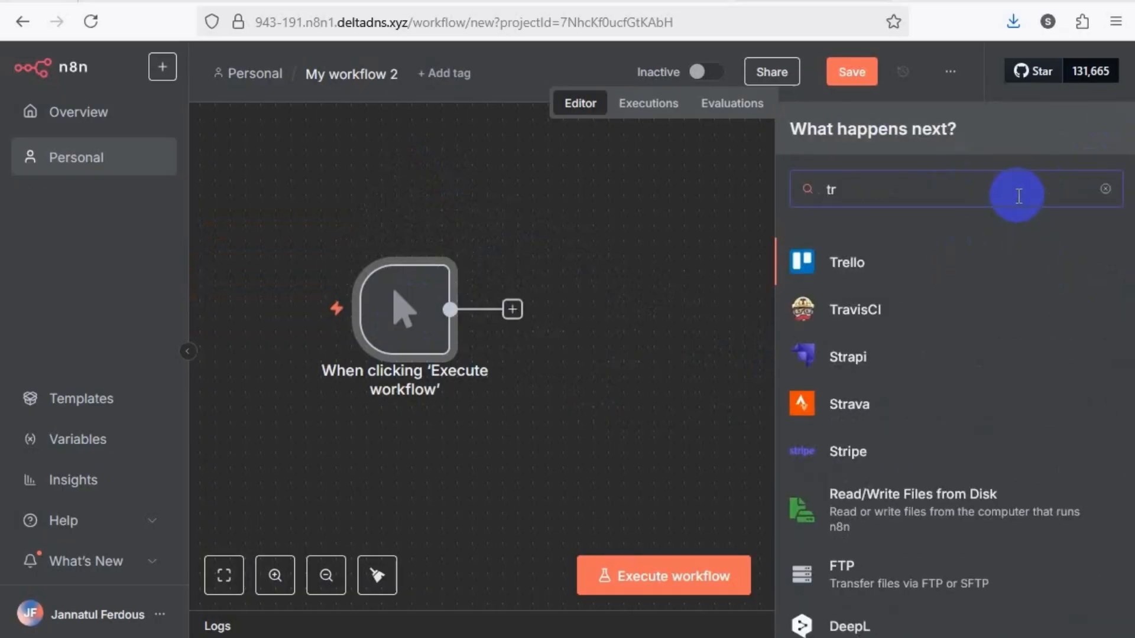
text(i)
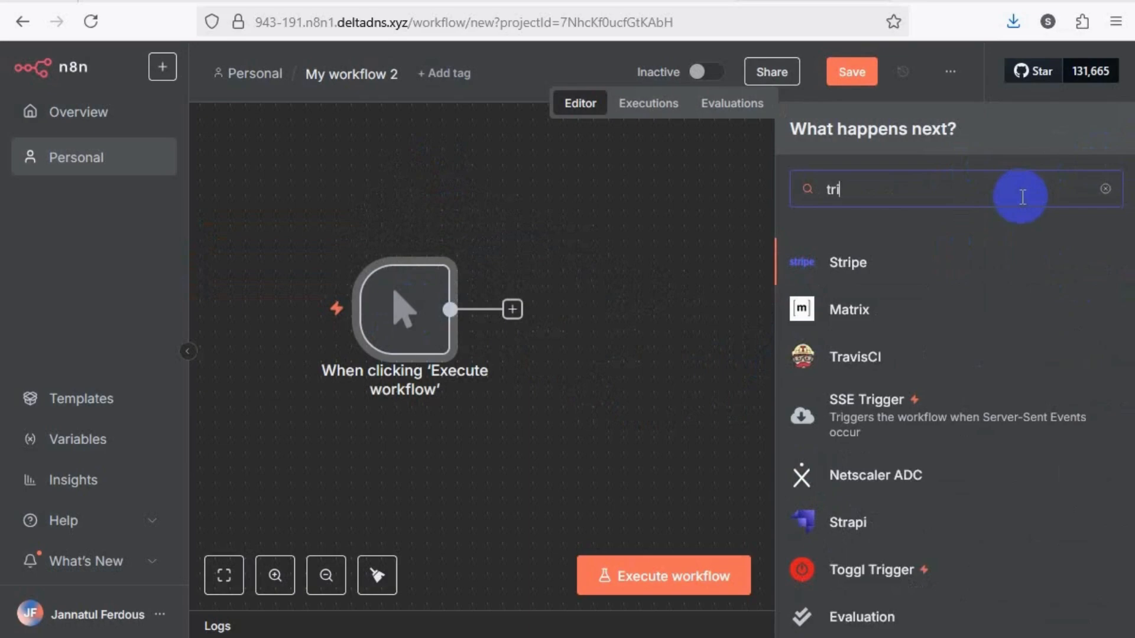
key(BackSpace)
key(BackSpace)
key(BackSpace)
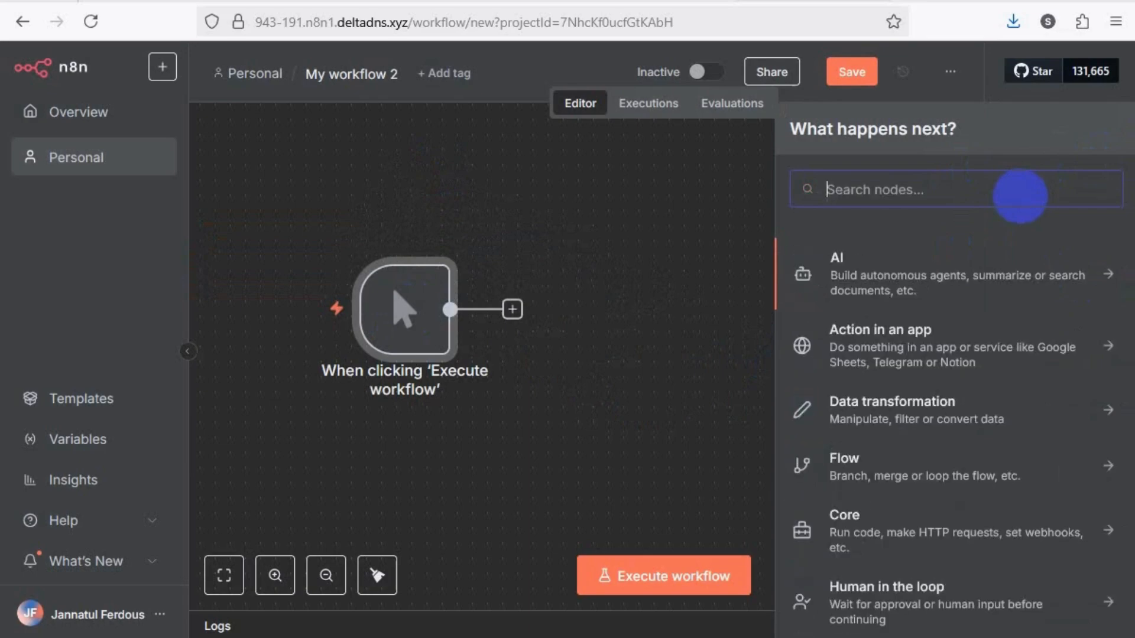
text(email)
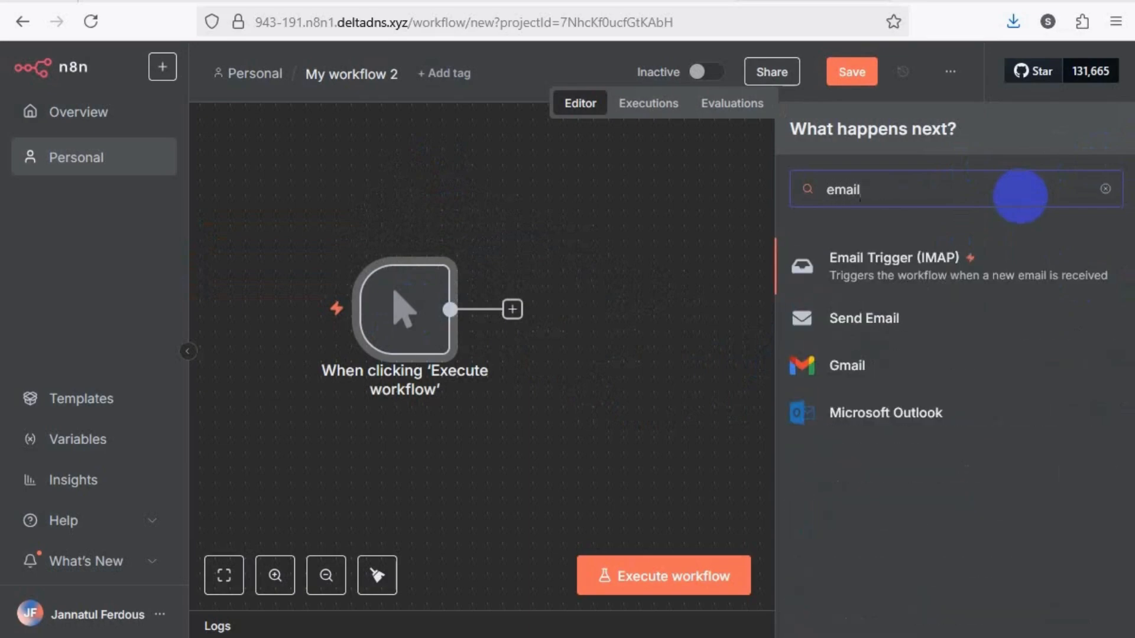
click(958, 267)
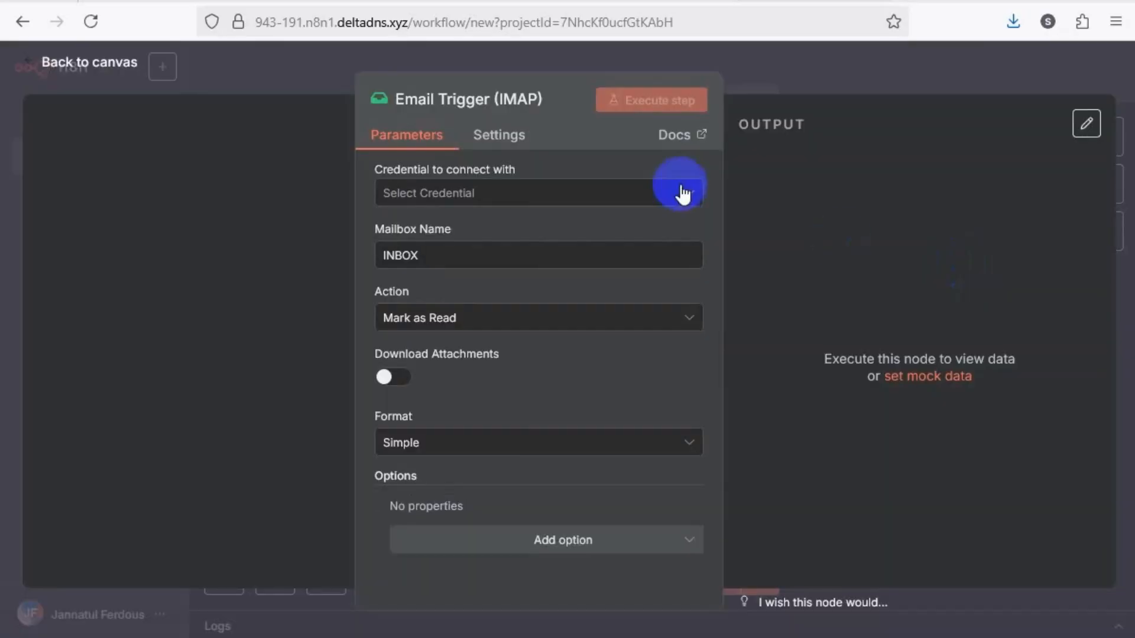
click(289, 80)
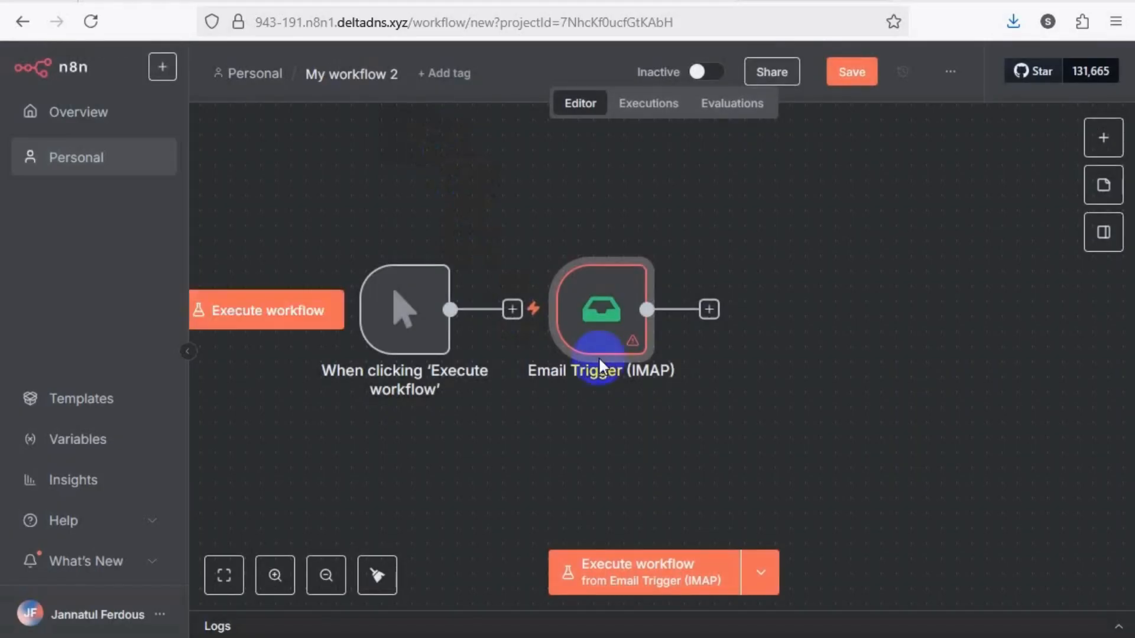
Delete the Email Trigger (IMAP) node from the canvas
mouse_move(642, 254)
click(611, 241)
mouse_move(443, 310)
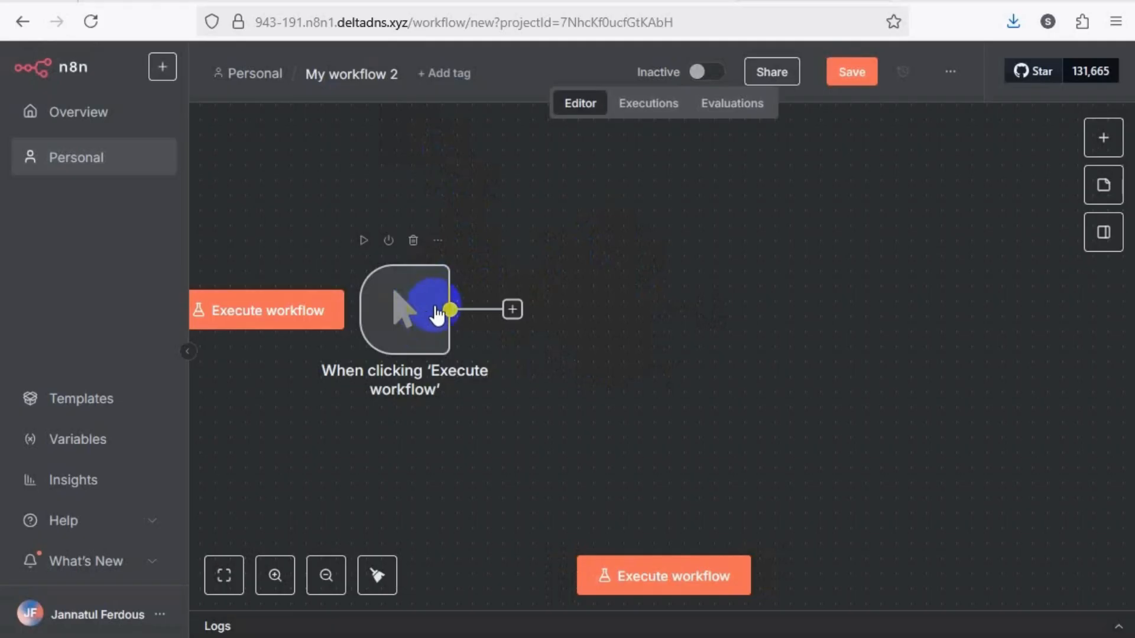
Add a Schedule Trigger node with its default rule and move it to the upper right of the manual trigger
click(1099, 137)
text(sche)
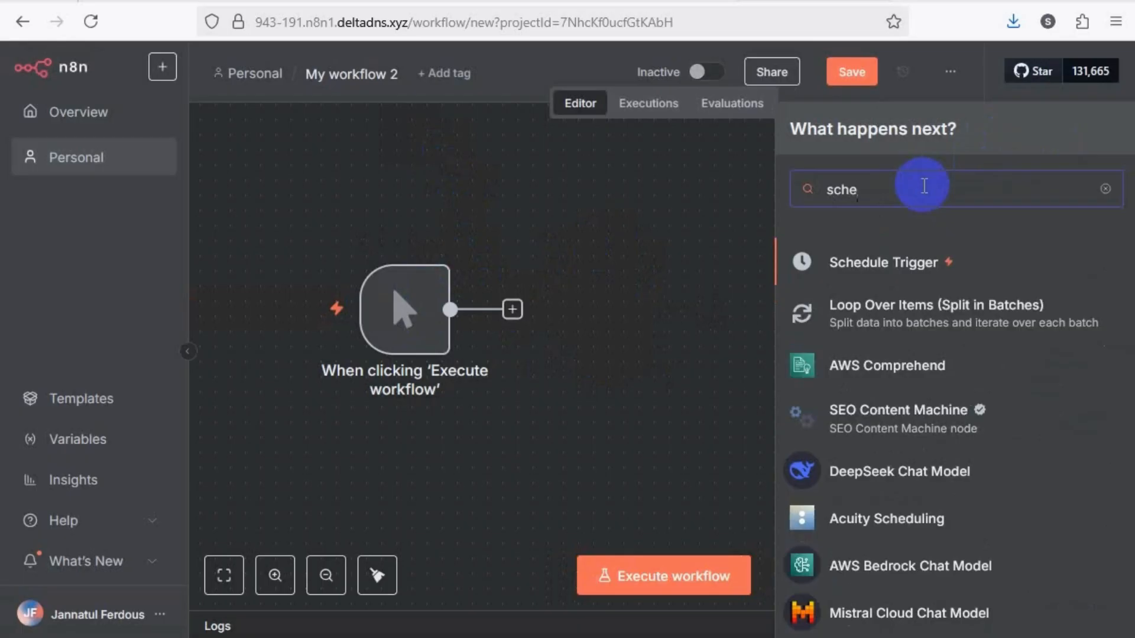
click(899, 260)
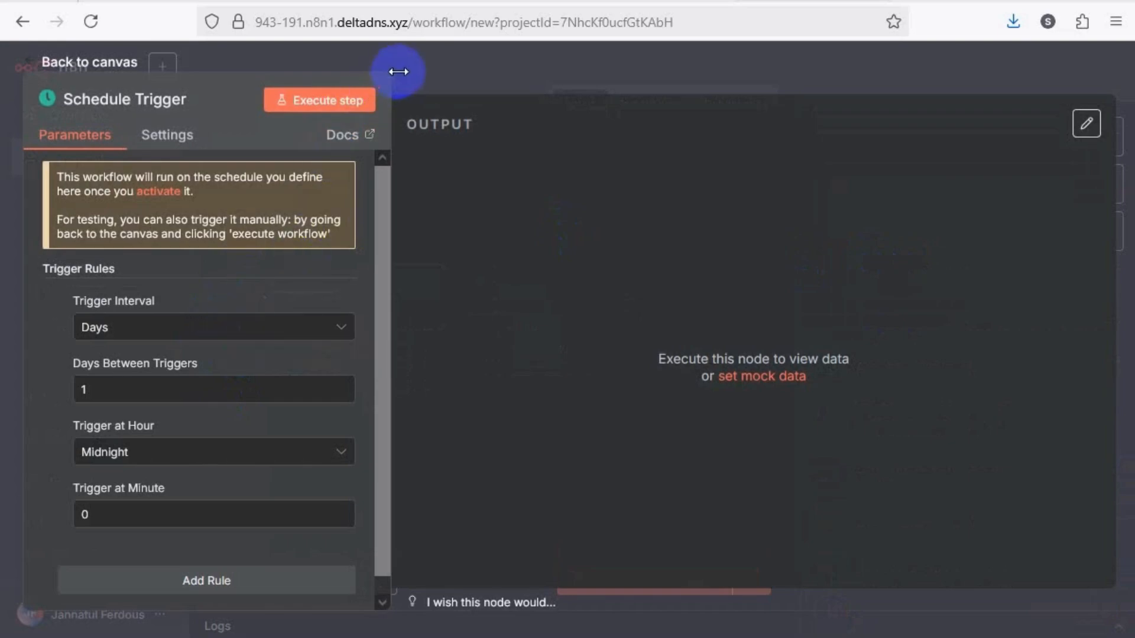
click(420, 67)
drag(537, 316, 635, 281)
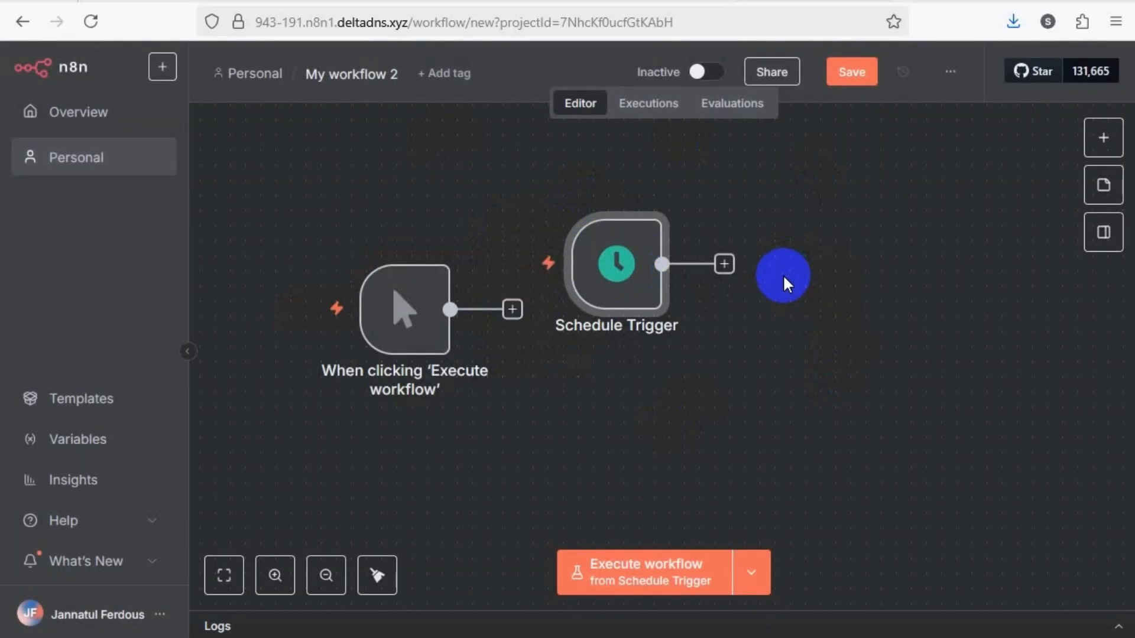
Delete both the Schedule Trigger node and the manual trigger node from the workflow
key(Delete)
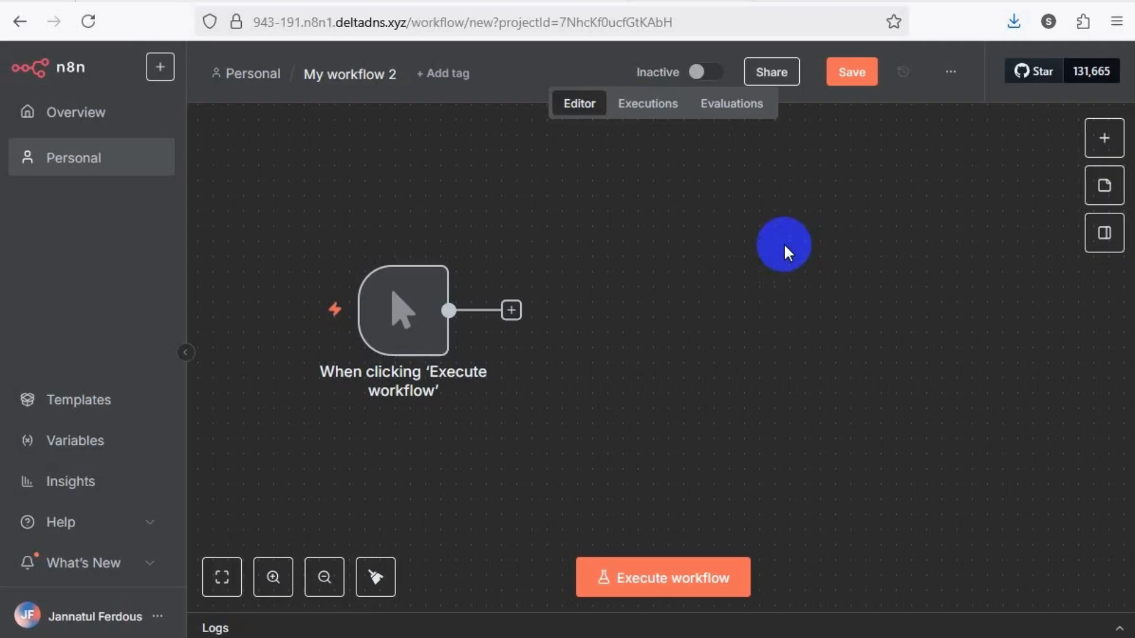
click(1110, 139)
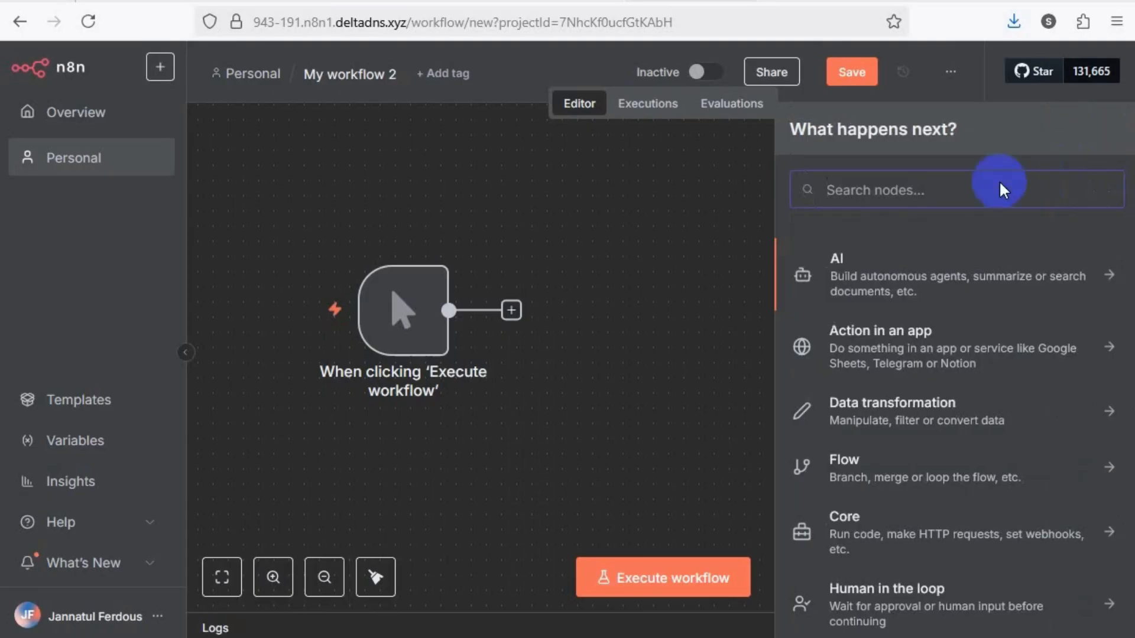
click(558, 289)
mouse_move(406, 280)
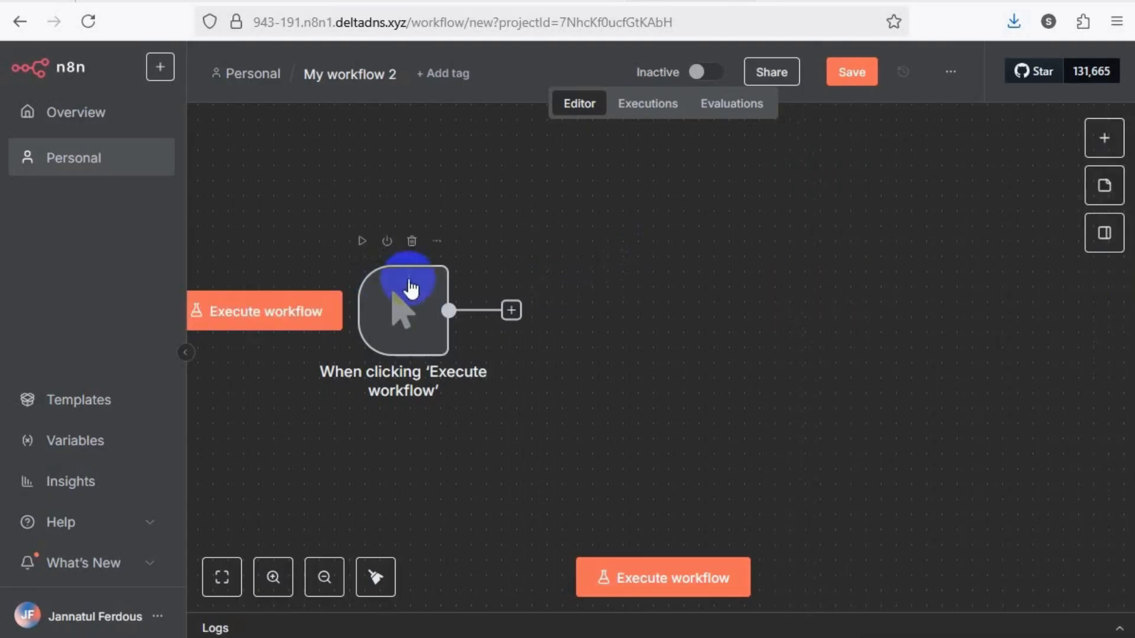
click(412, 241)
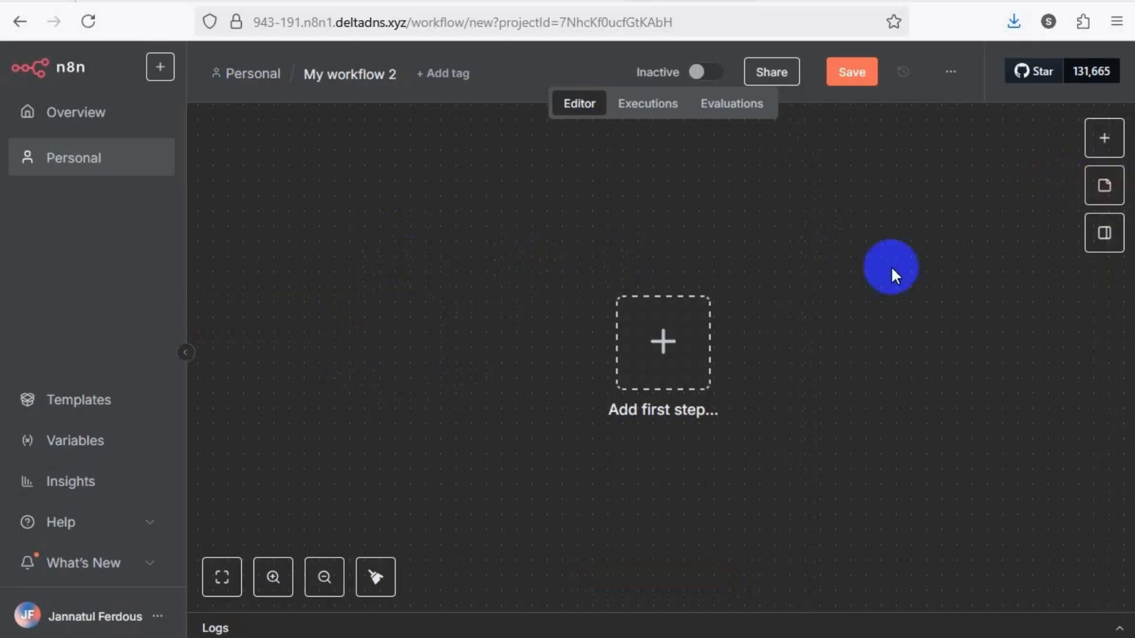
Search the nodes for "email" and add Gmail's "On message received" trigger as the workflow's first node
click(1106, 148)
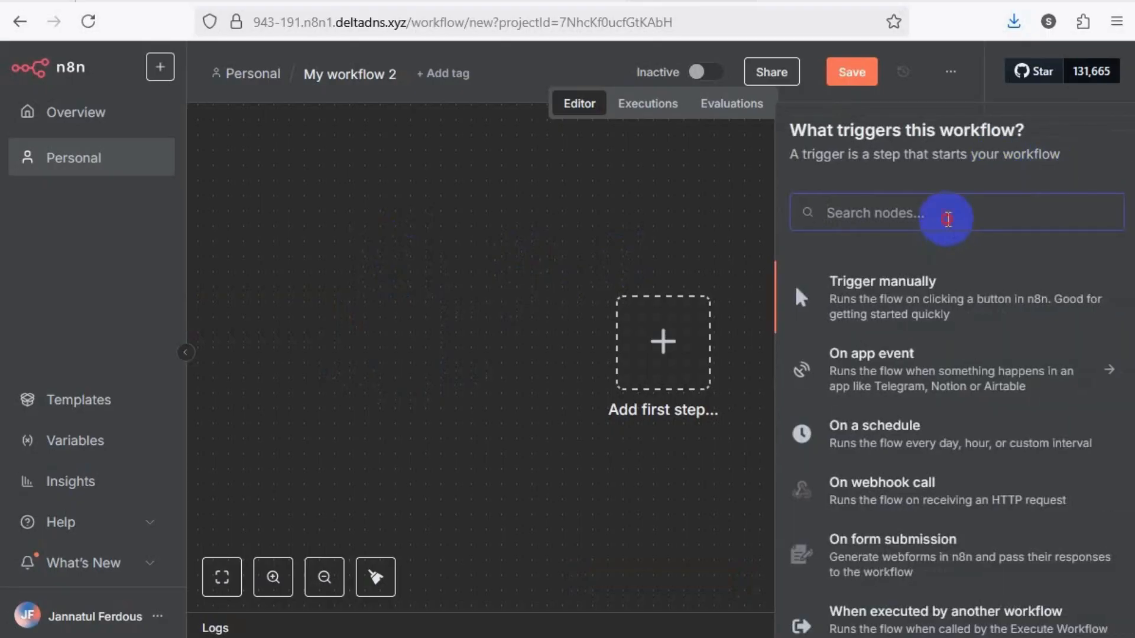
text(email)
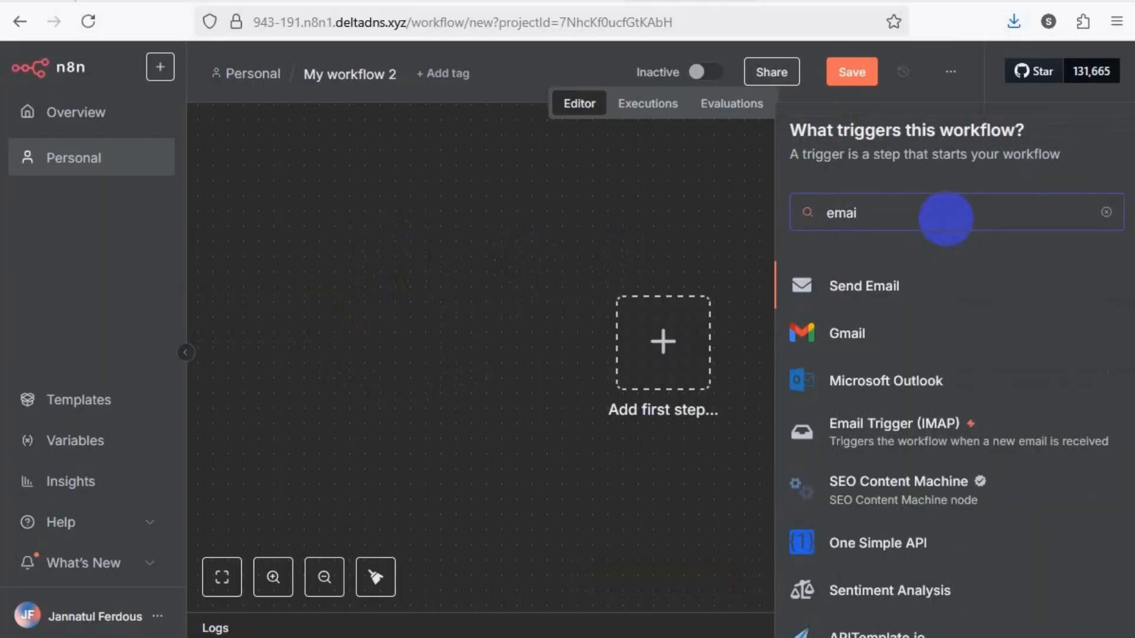
click(905, 345)
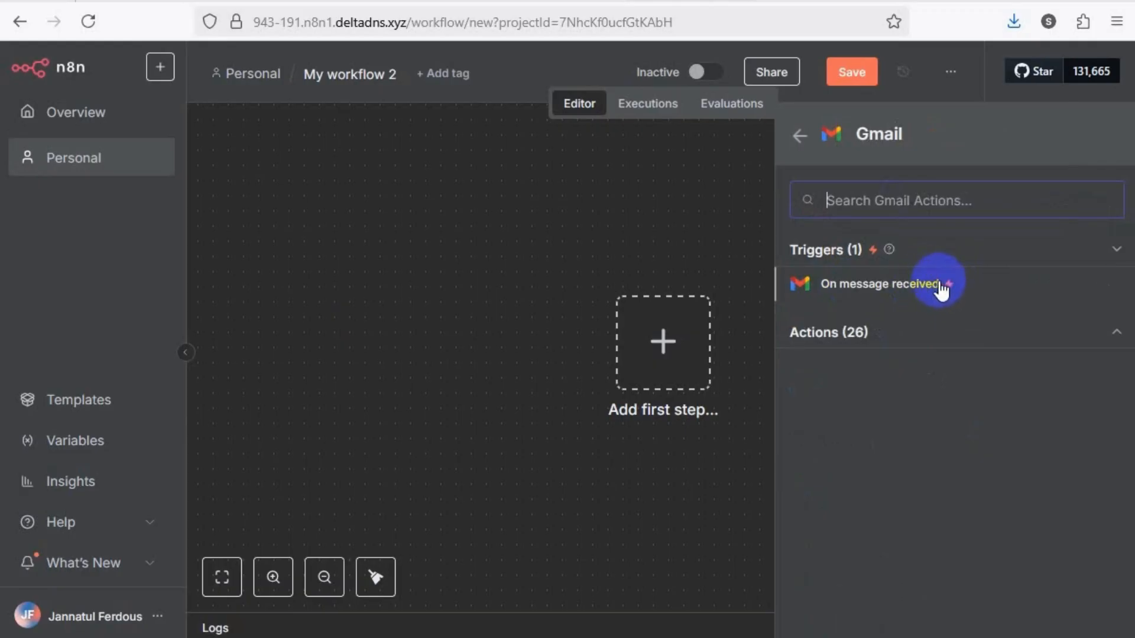
click(899, 286)
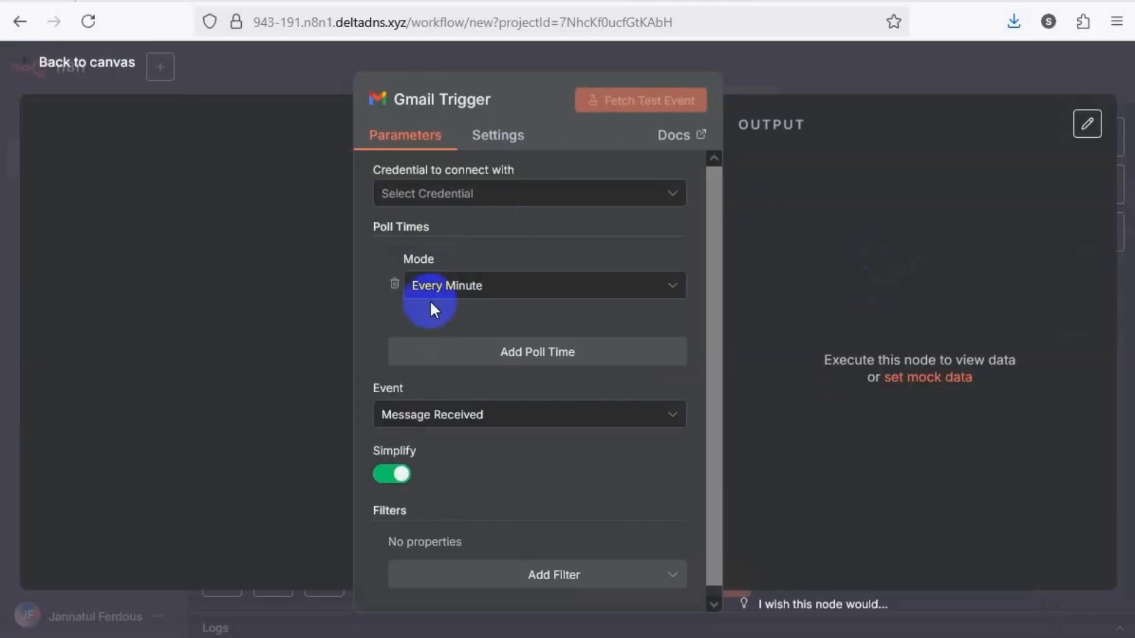
Start creating a new Gmail credential for the trigger and open its help documentation
click(553, 206)
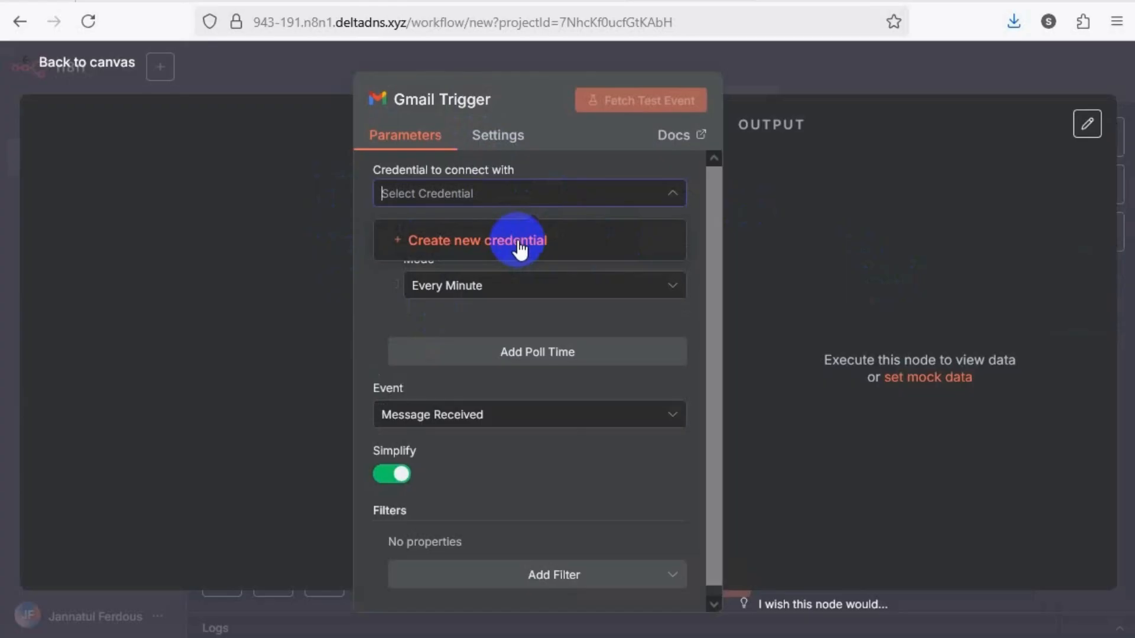
click(484, 248)
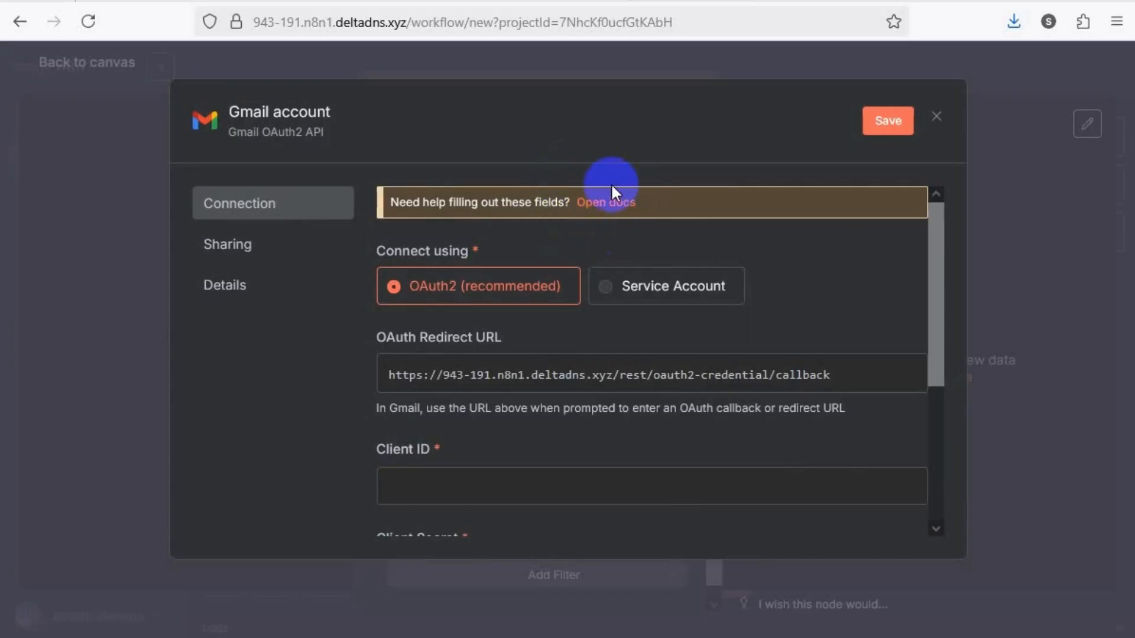
click(600, 204)
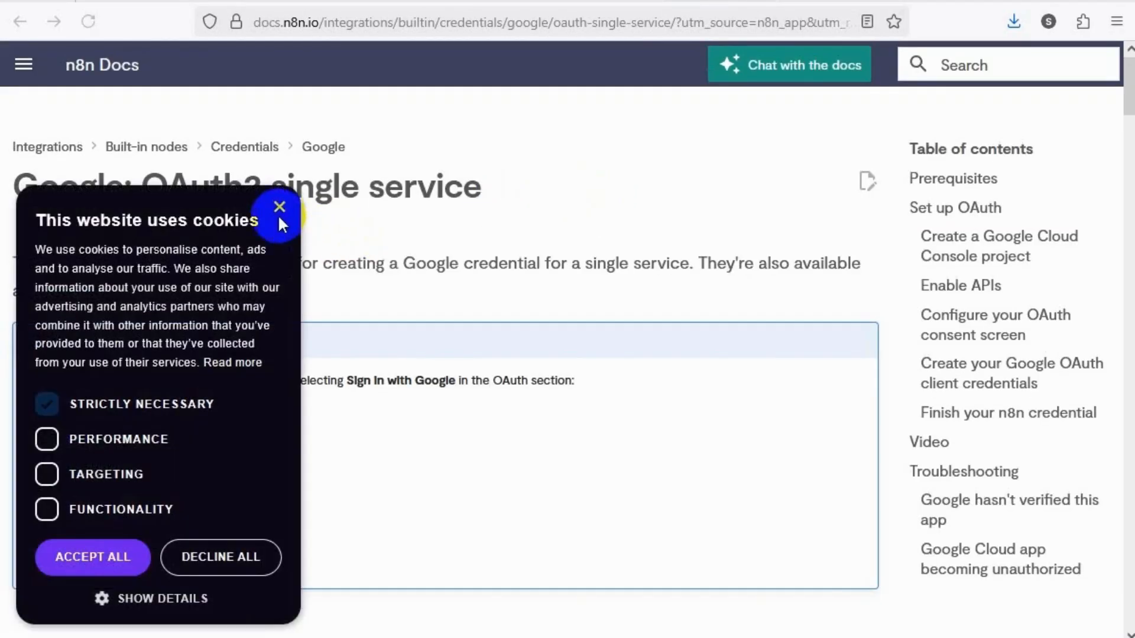
Dismiss the cookie notice and read the OAuth setup instructions through the Google Cloud Console project section
click(283, 208)
scroll(427, 260, down, 8)
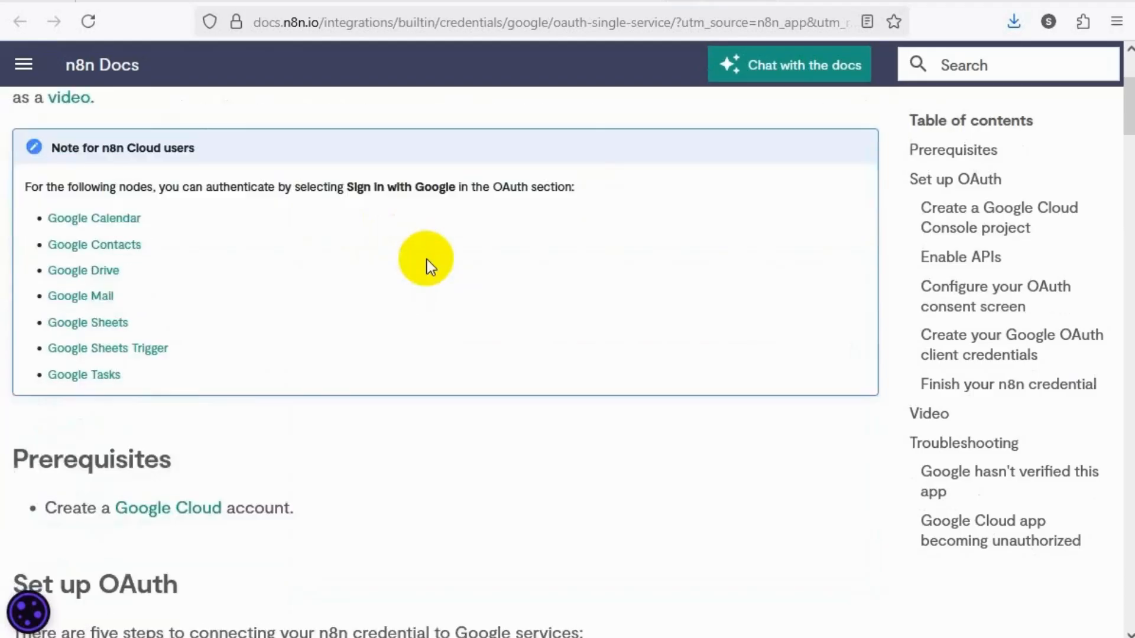
scroll(427, 260, up, 3)
scroll(427, 260, down, 3)
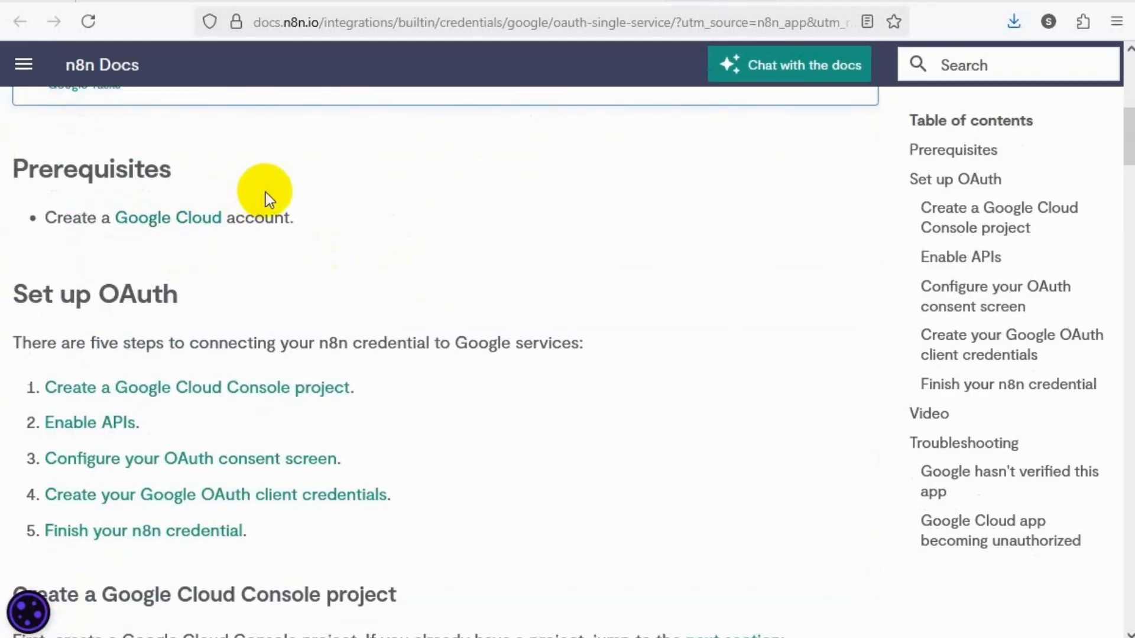
scroll(266, 193, down, 3)
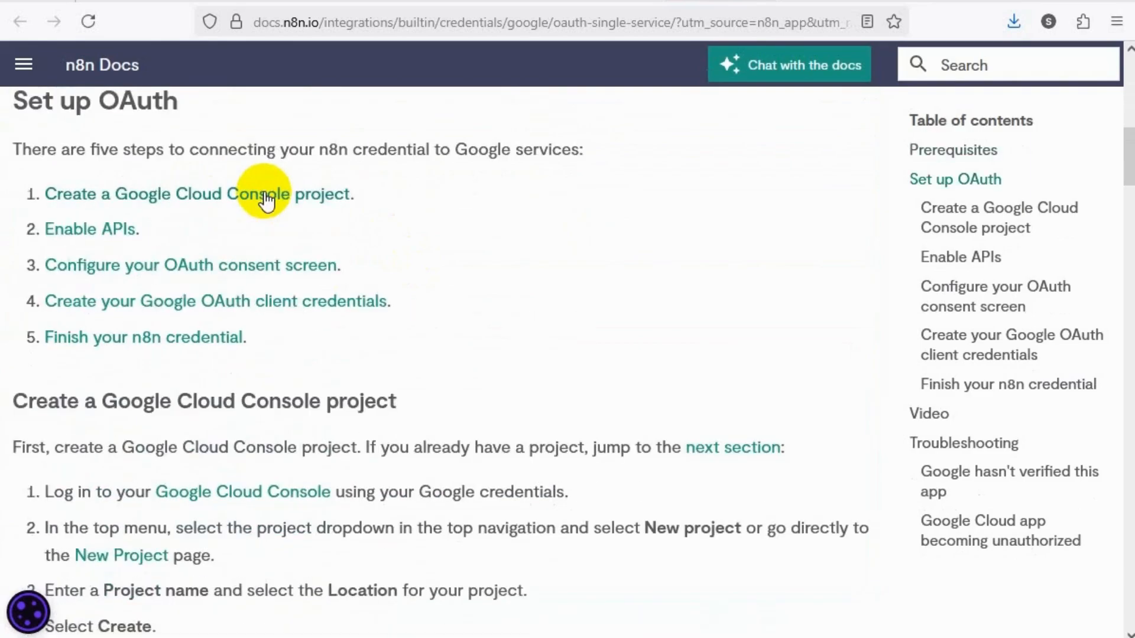
scroll(265, 193, down, 2)
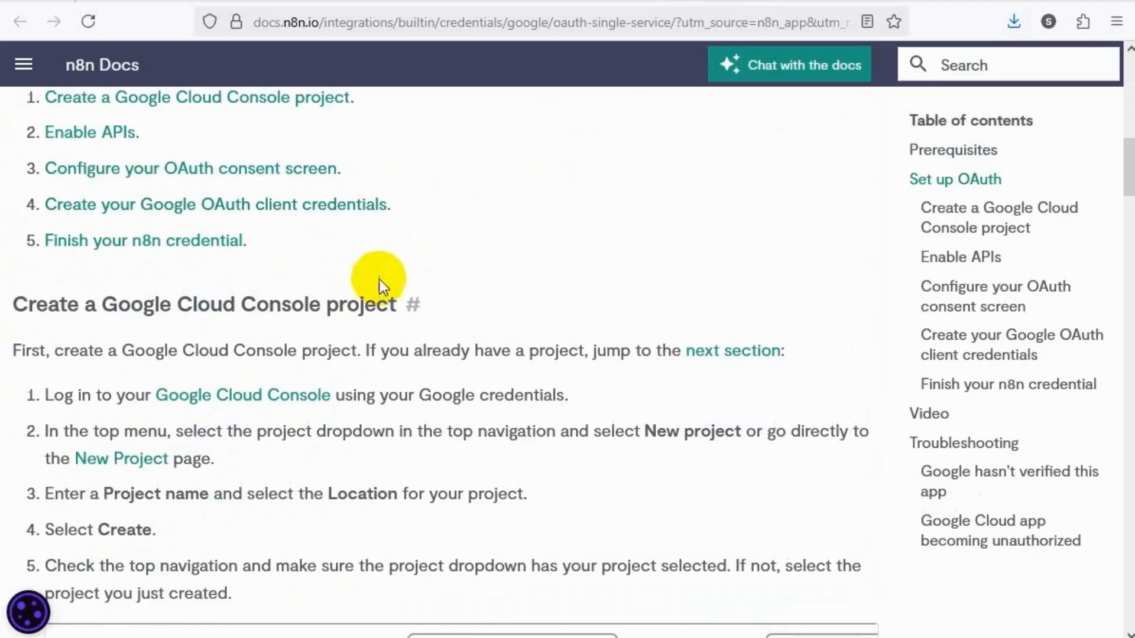
scroll(299, 349, down, 2)
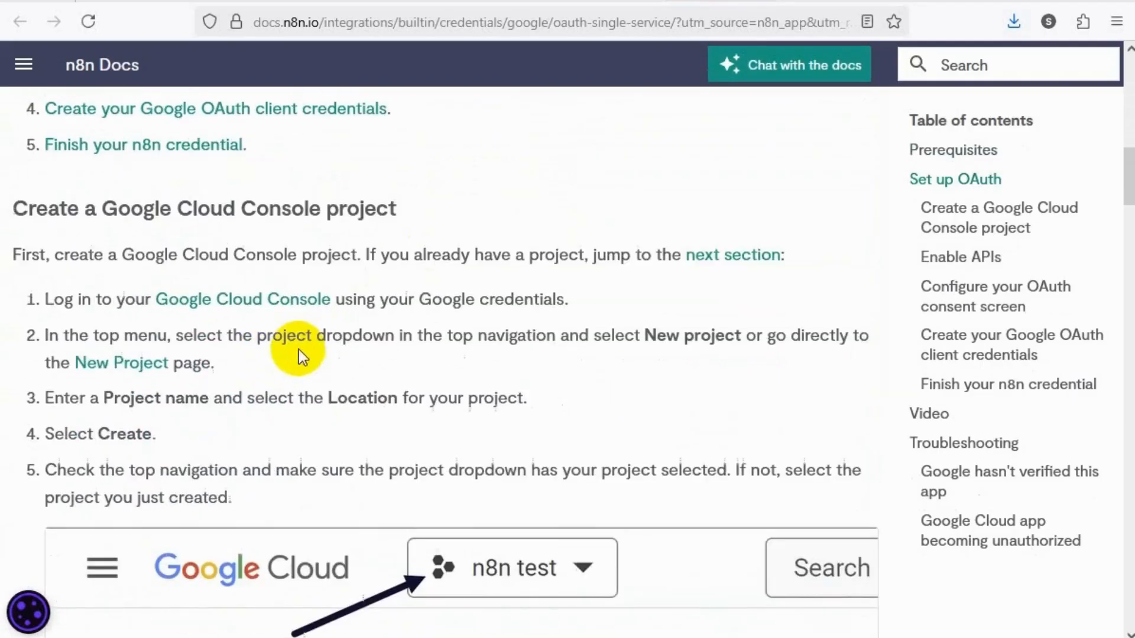
Open the Google Cloud Console linked in the instructions and postpone the 2-step verification reminder
click(244, 302)
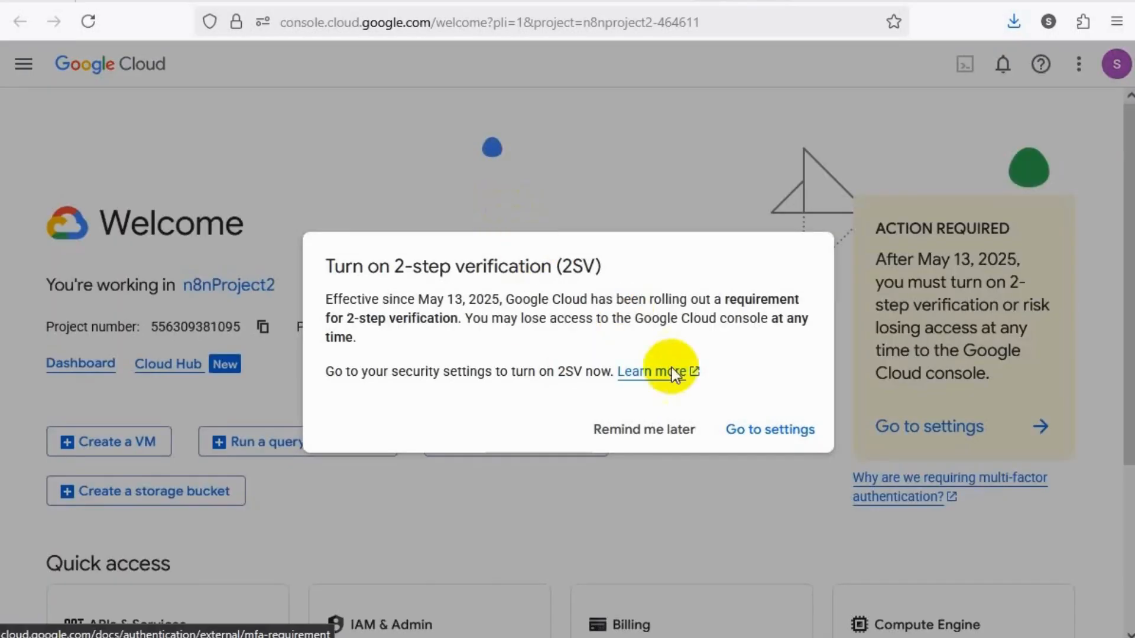
click(647, 431)
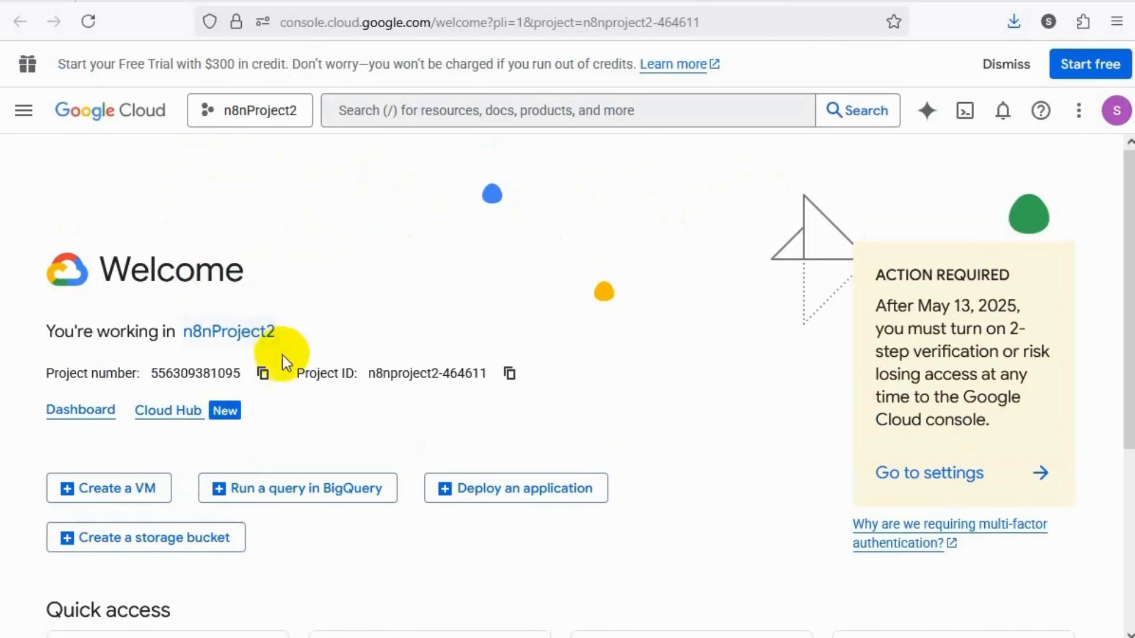
scroll(256, 337, down, 2)
scroll(256, 337, up, 2)
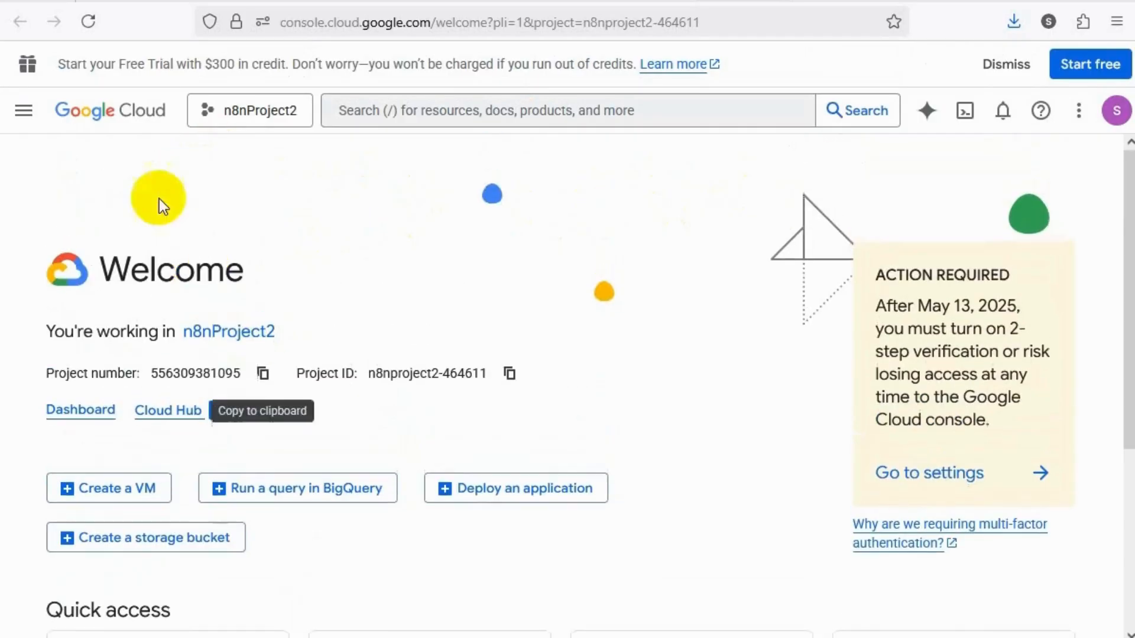
Create a new Google Cloud project named "gmail triger" with the location No organization
click(267, 114)
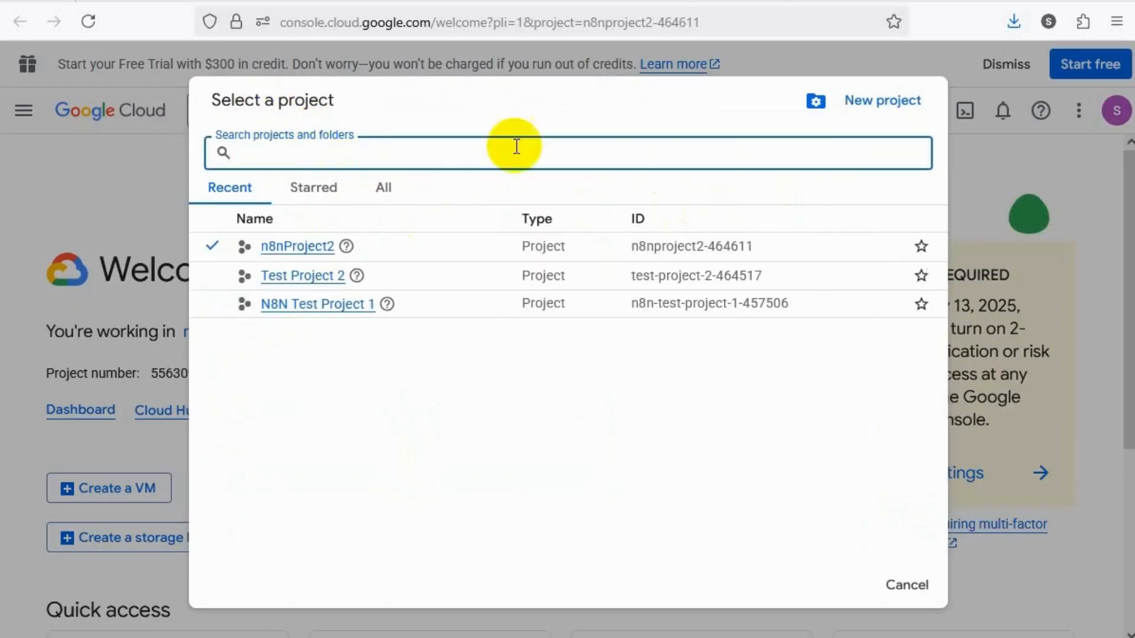
click(899, 105)
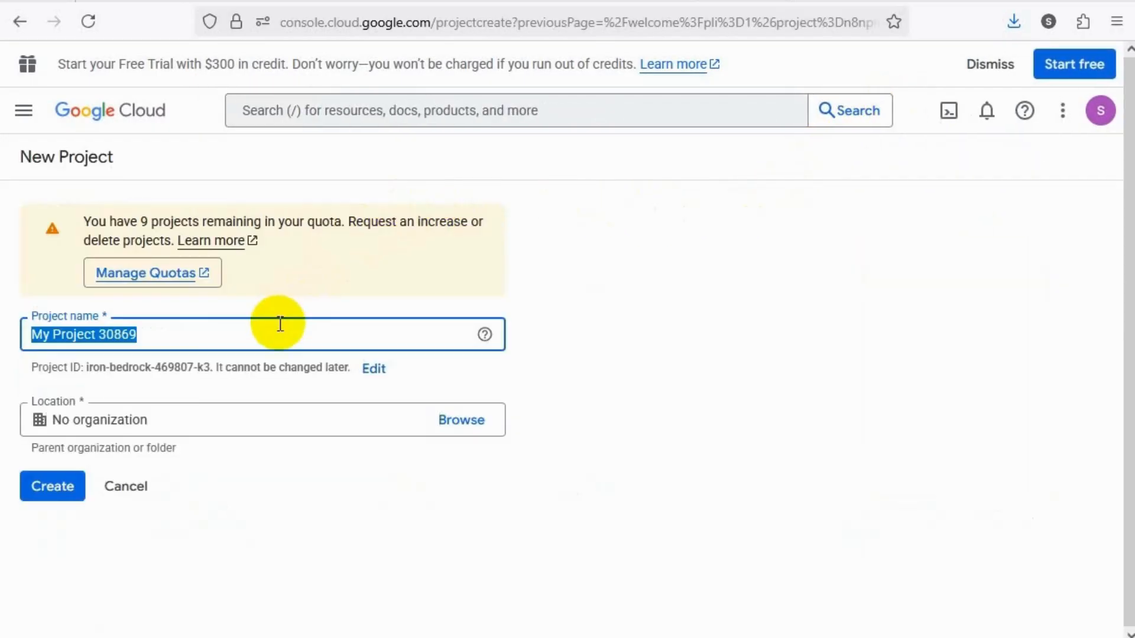
text(emai)
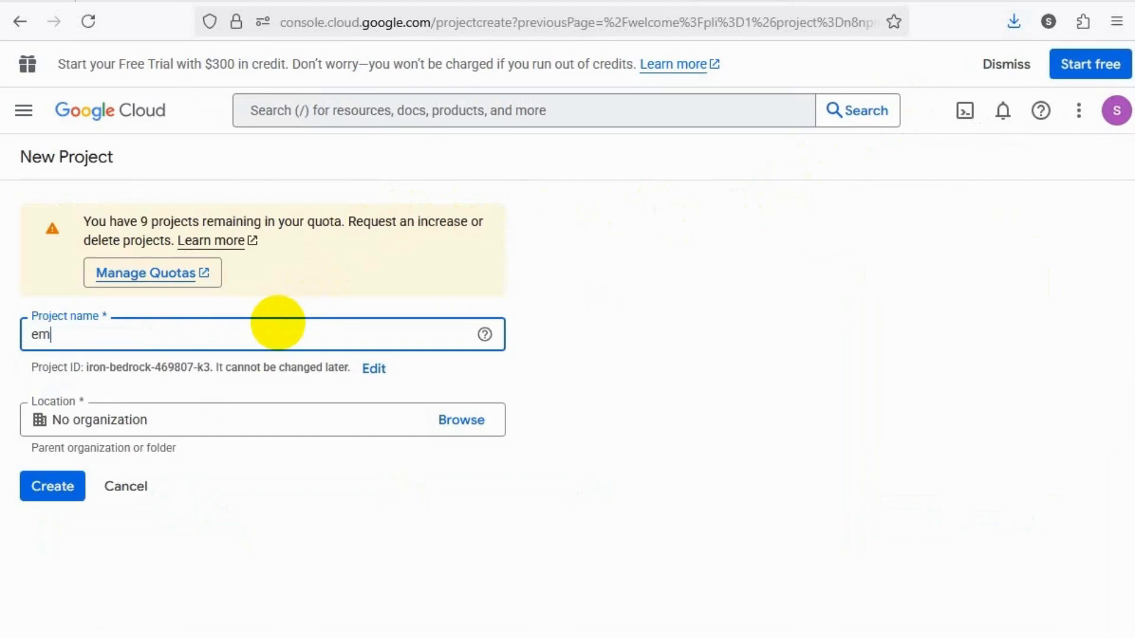
key(BackSpace)
key(BackSpace)
key(BackSpace)
key(BackSpace)
text(gmail triger)
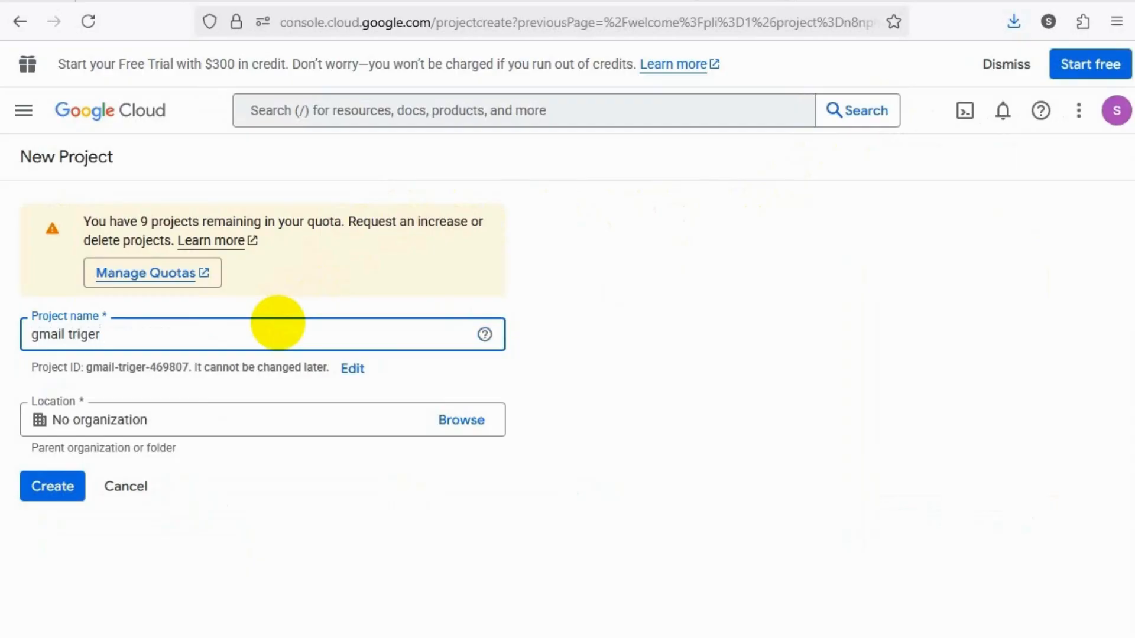
click(55, 486)
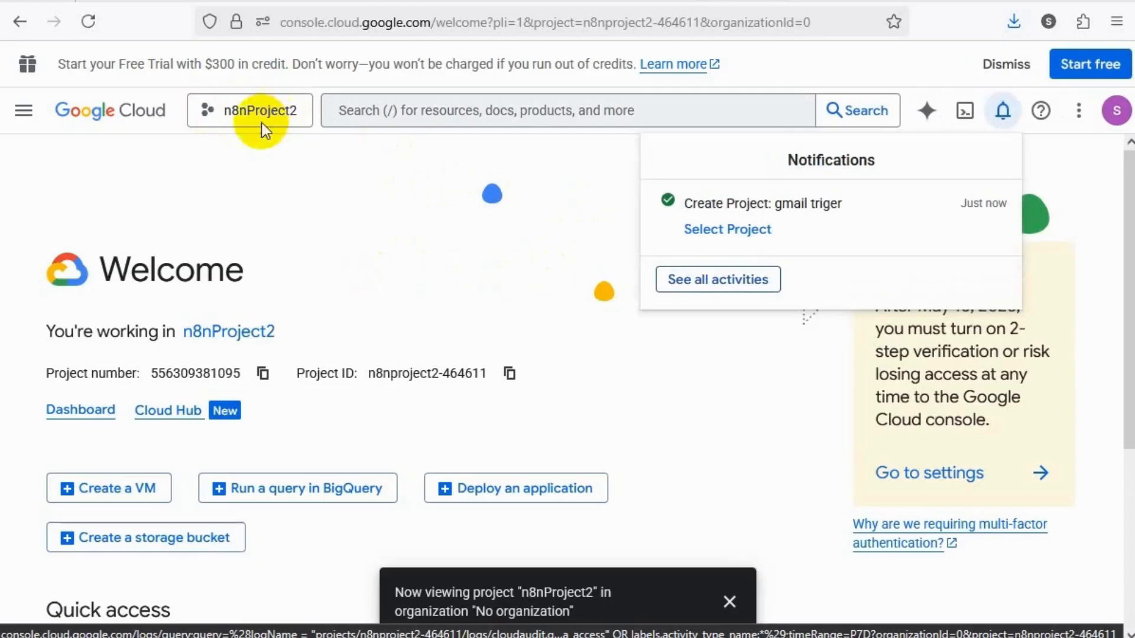
Switch the active Google Cloud project to "gmail triger"
click(212, 116)
click(228, 111)
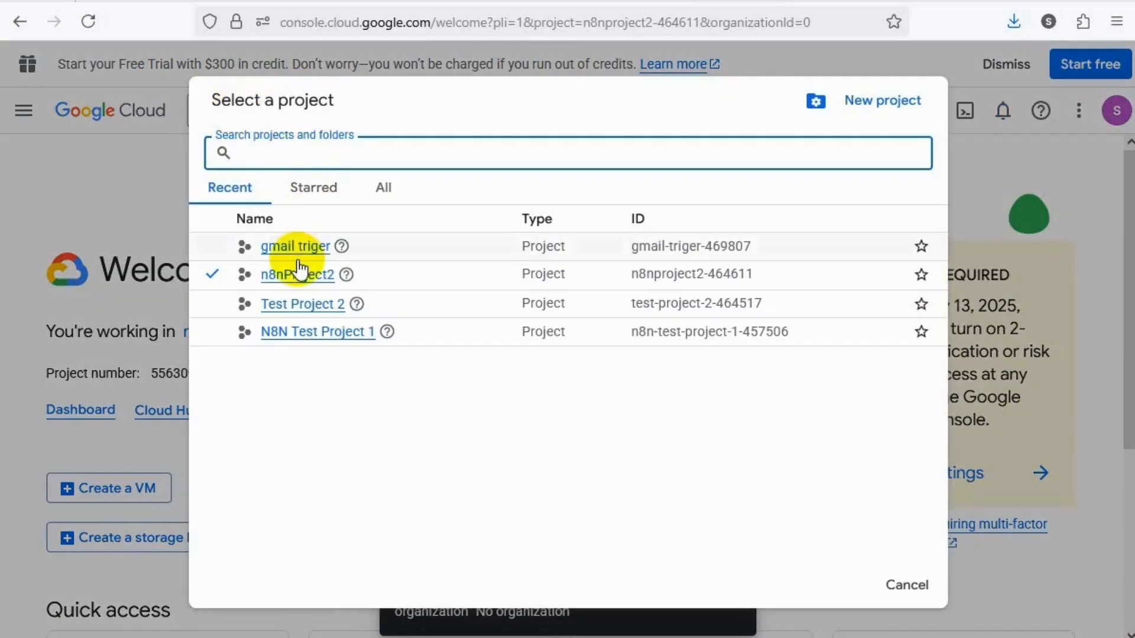
click(295, 248)
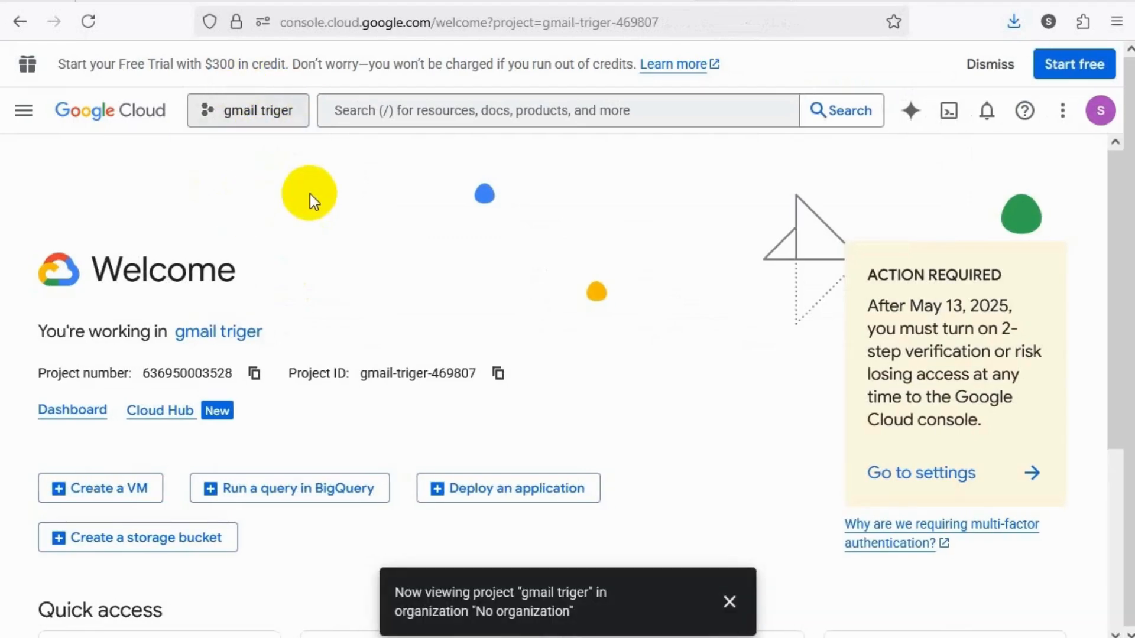
Open the OAuth consent screen under APIs & Services for the project
click(27, 119)
mouse_move(34, 106)
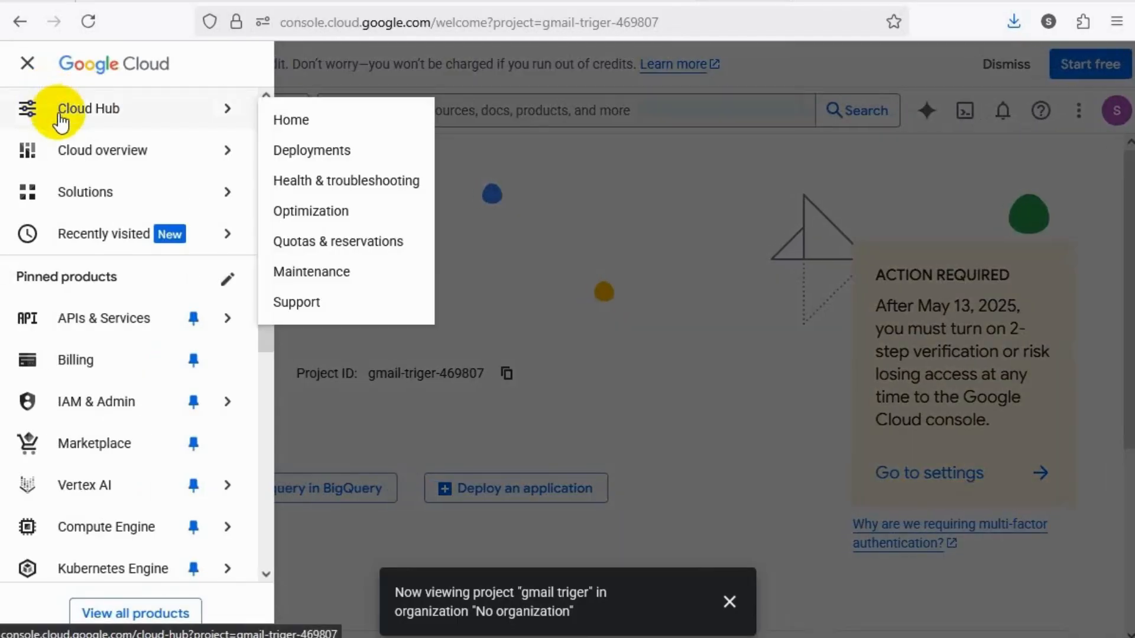
click(141, 321)
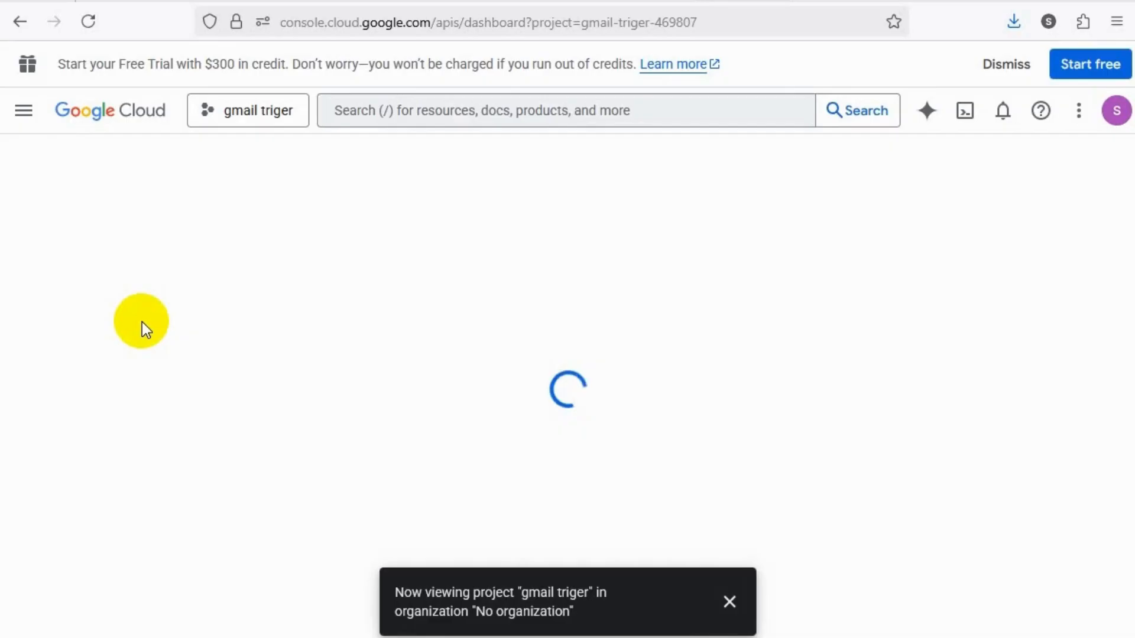
click(26, 117)
mouse_move(222, 330)
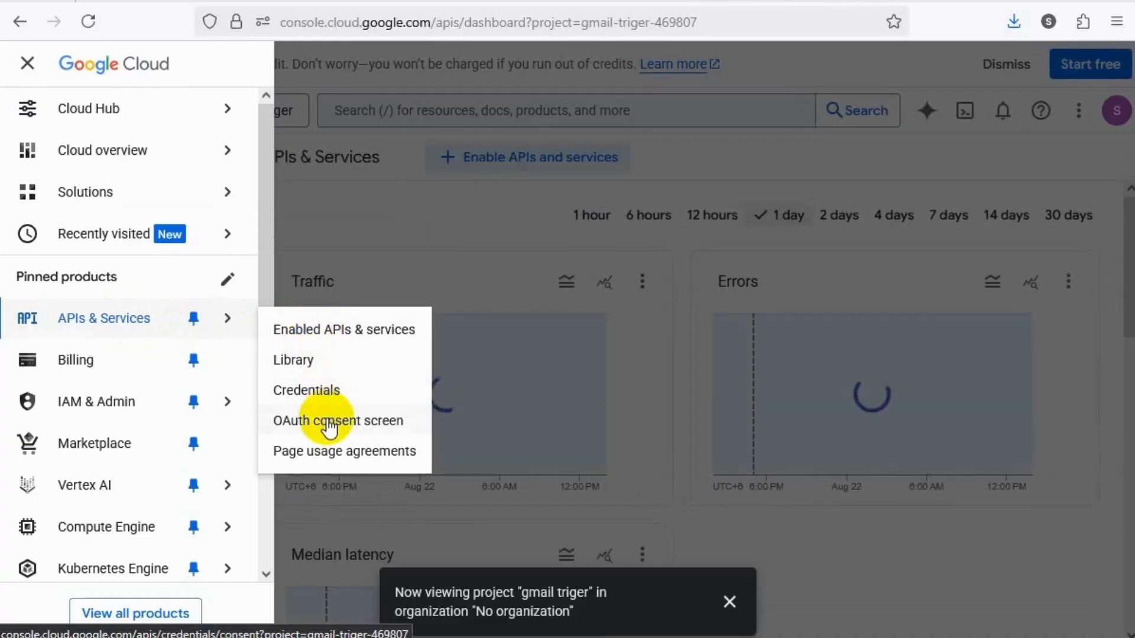
click(329, 421)
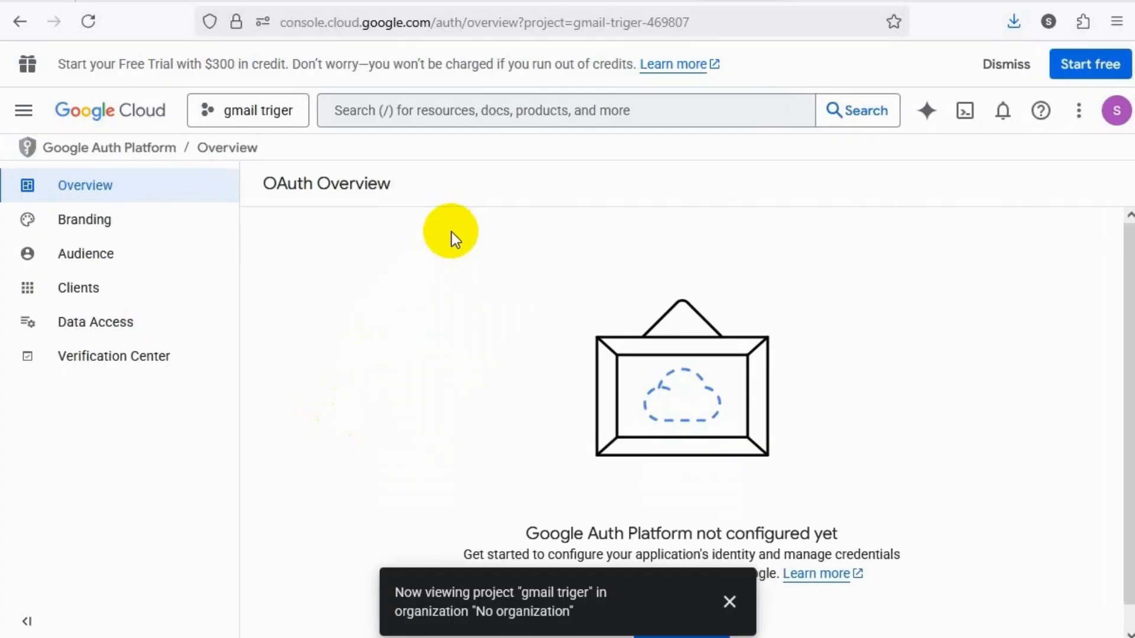
Start the Google Auth Platform configuration with the app name "email_reply" and the account's own address as user support email
click(729, 602)
scroll(650, 385, down, 1)
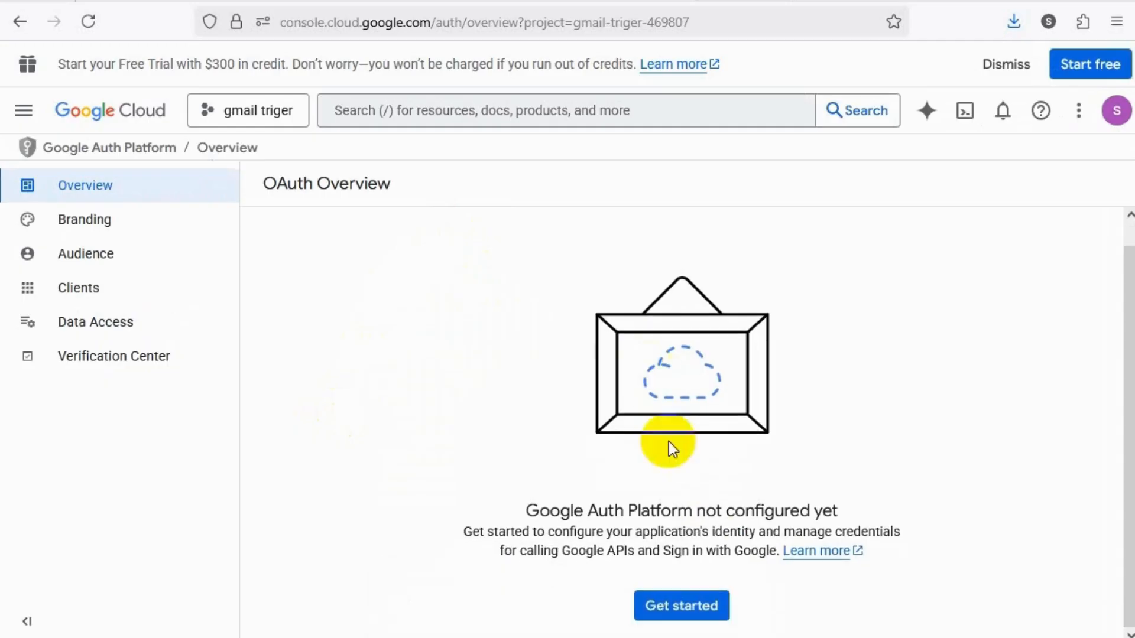
click(709, 604)
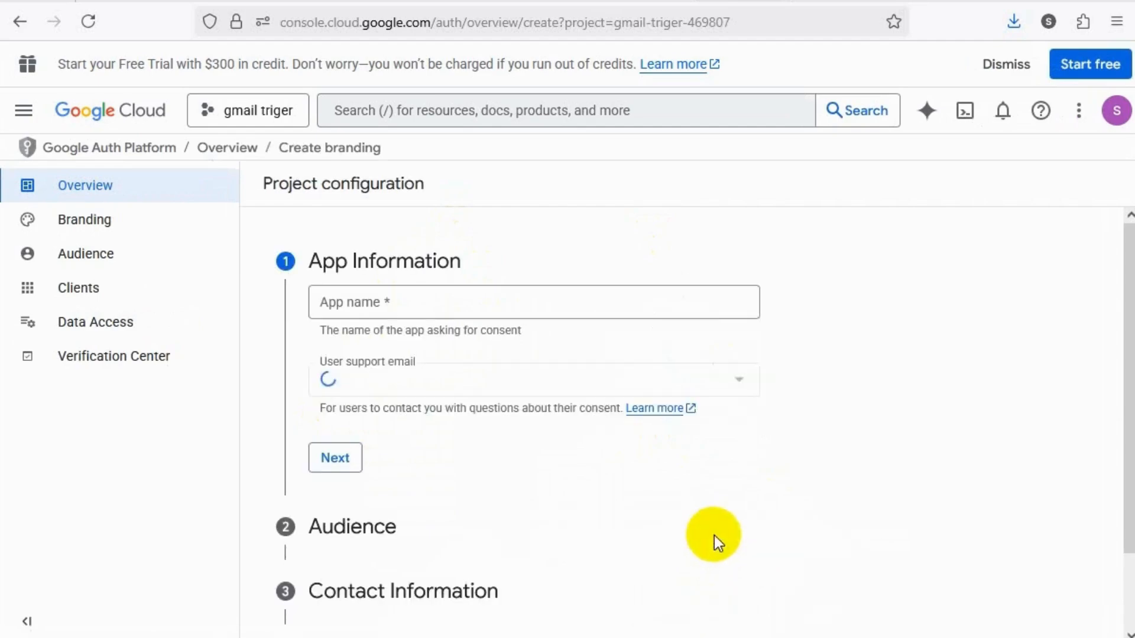
click(556, 306)
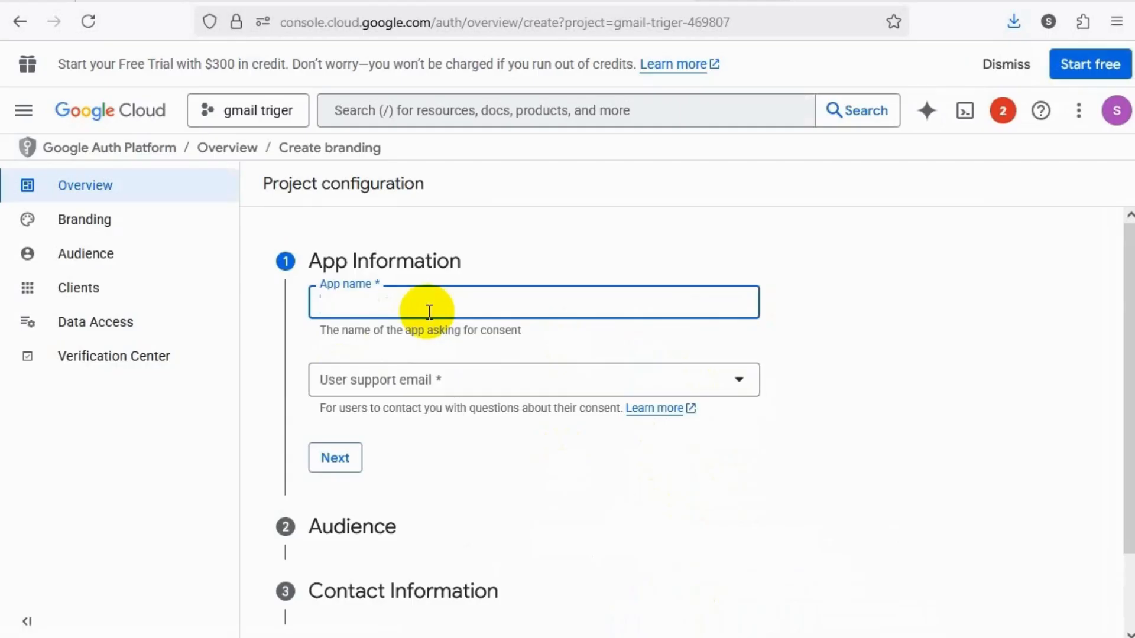
text(email_reply)
click(452, 385)
click(443, 393)
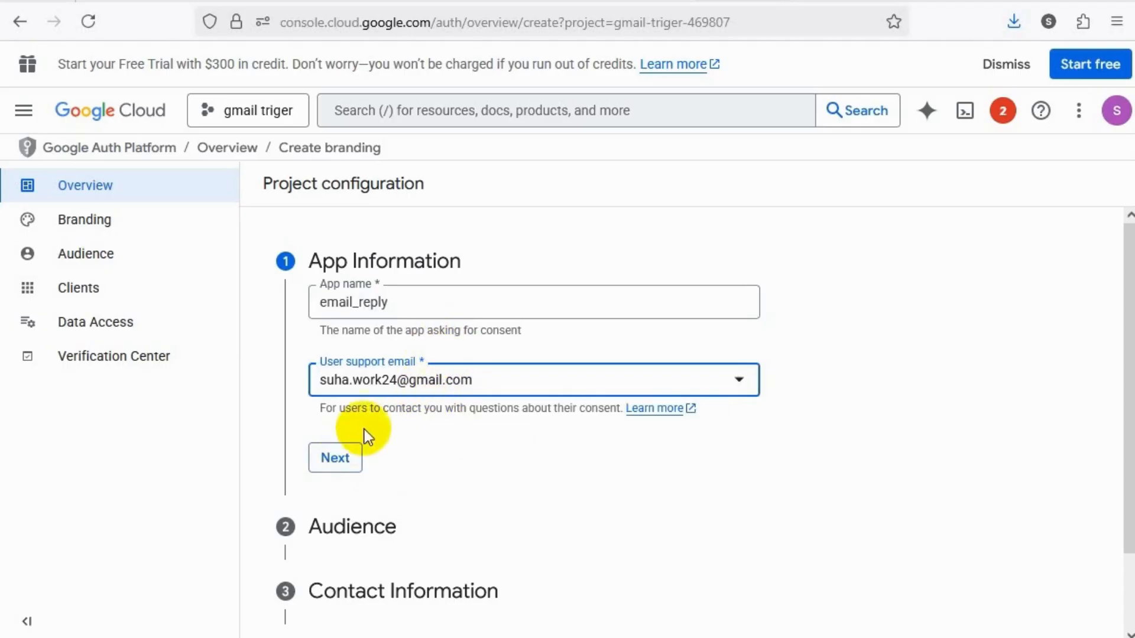
click(337, 456)
Set the app's audience to External and proceed to the contact information
scroll(349, 426, down, 2)
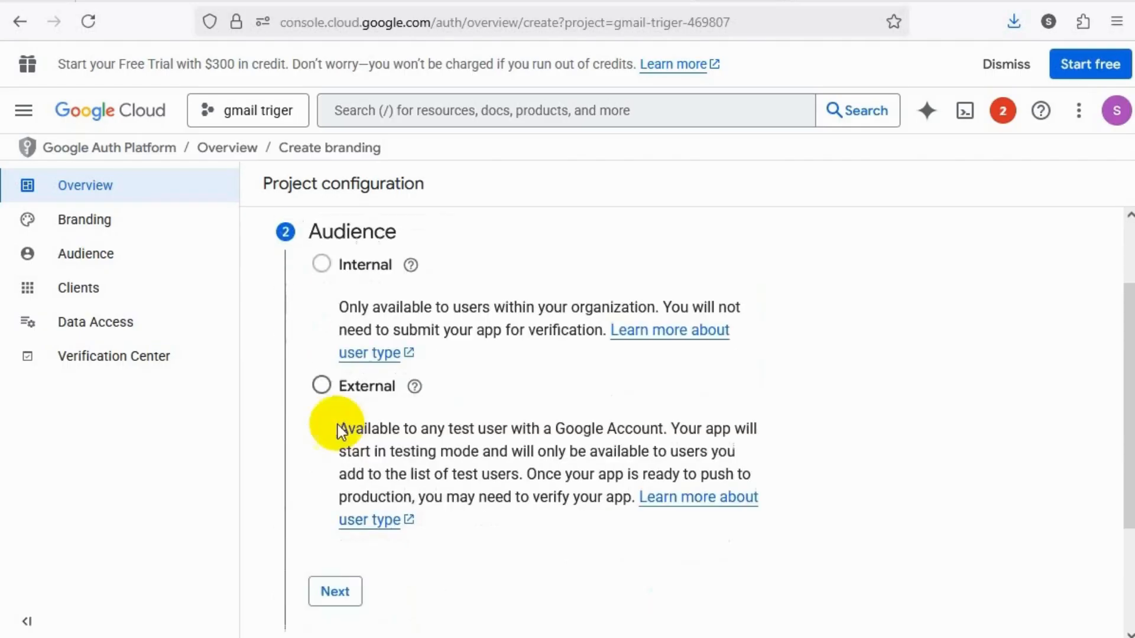
click(323, 382)
scroll(381, 384, down, 3)
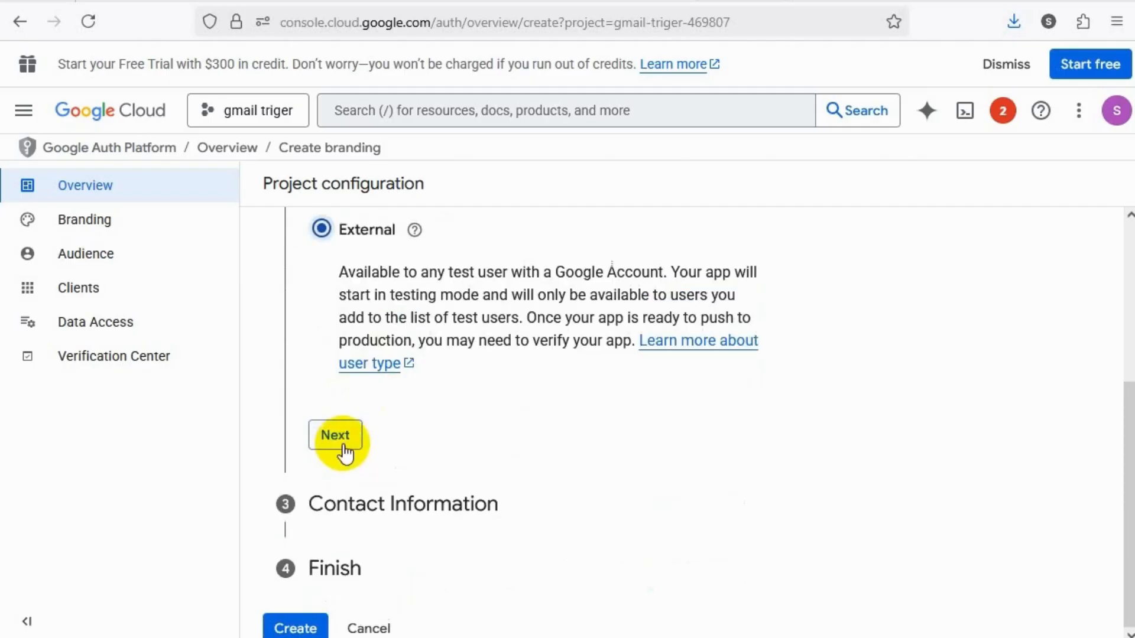
click(338, 442)
Fill in the contact e-mail address for project notifications and proceed to the final section
click(406, 414)
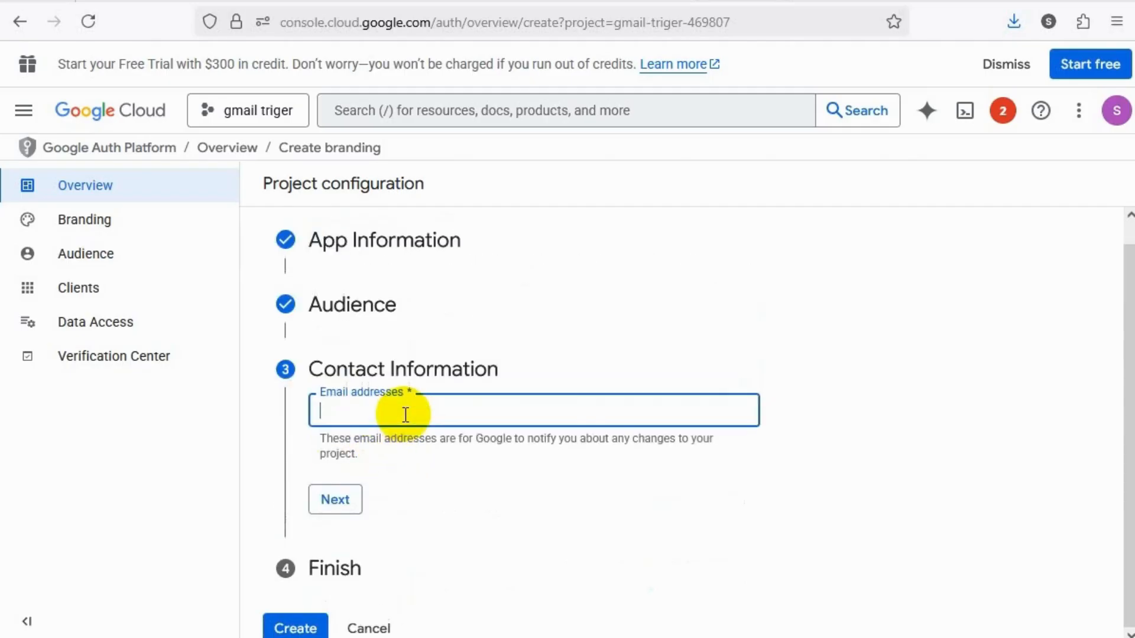
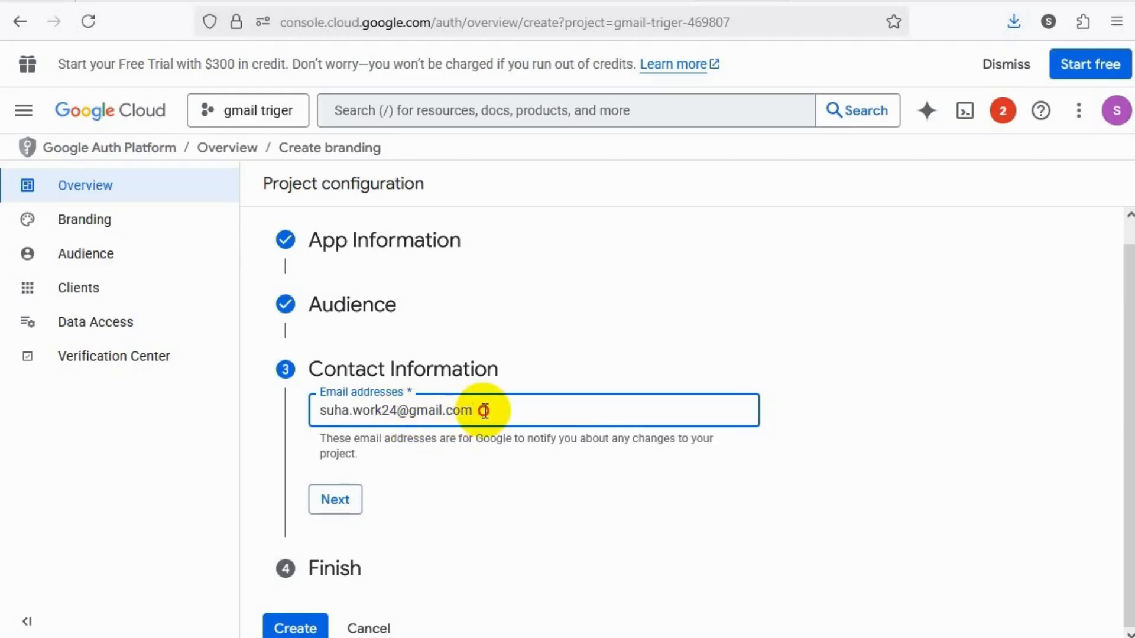
click(352, 502)
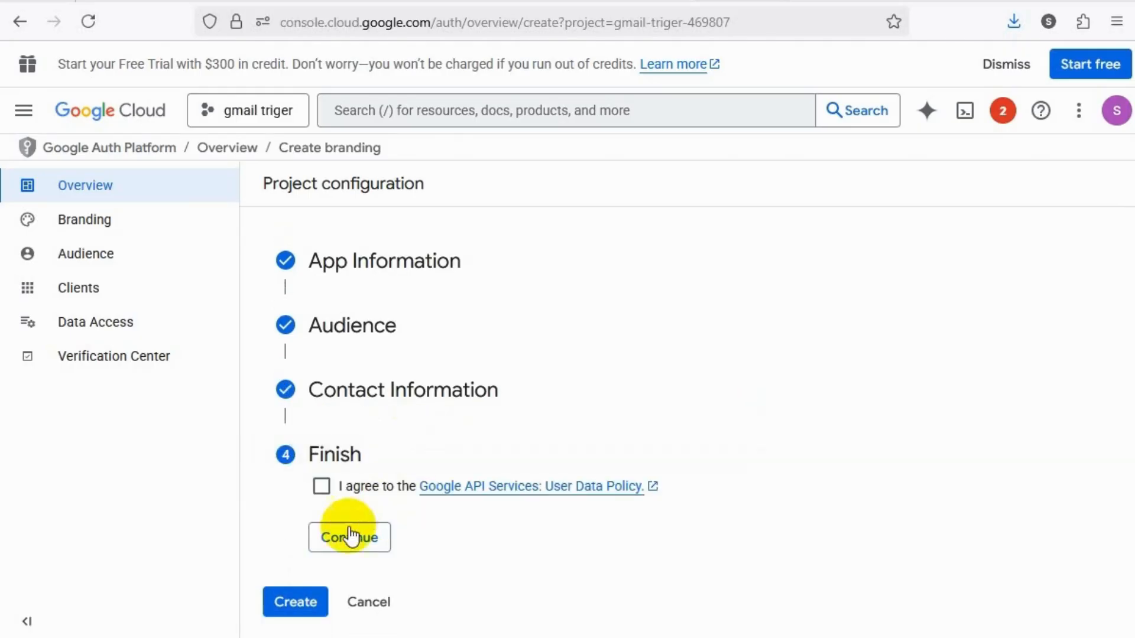
Agree to the Google API Services User Data Policy and create the OAuth configuration
click(321, 486)
click(374, 538)
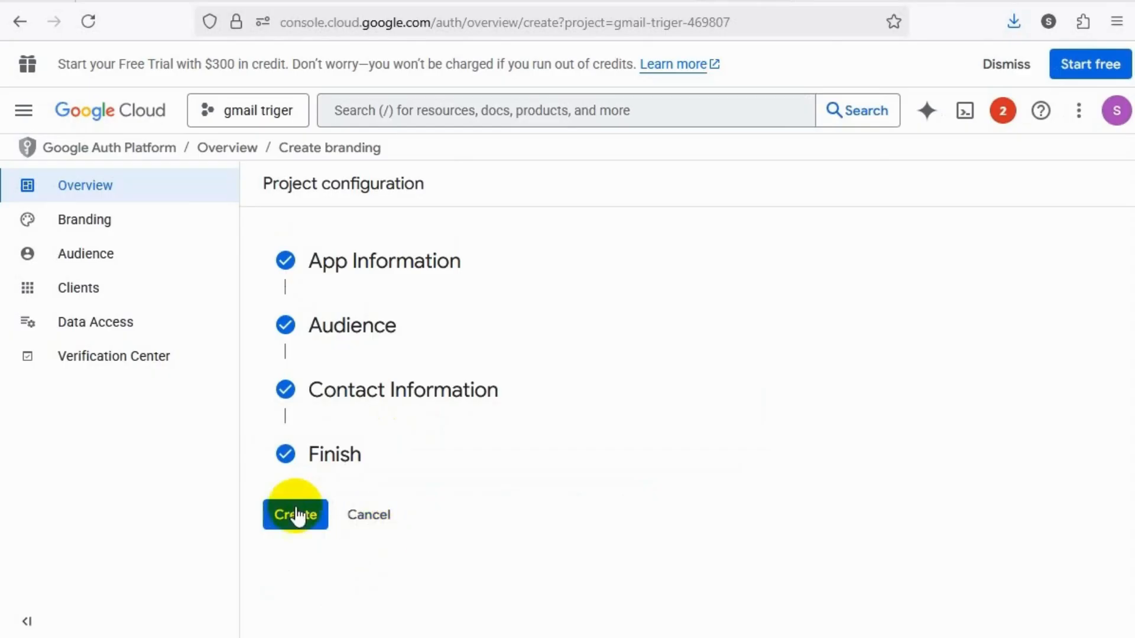
click(296, 516)
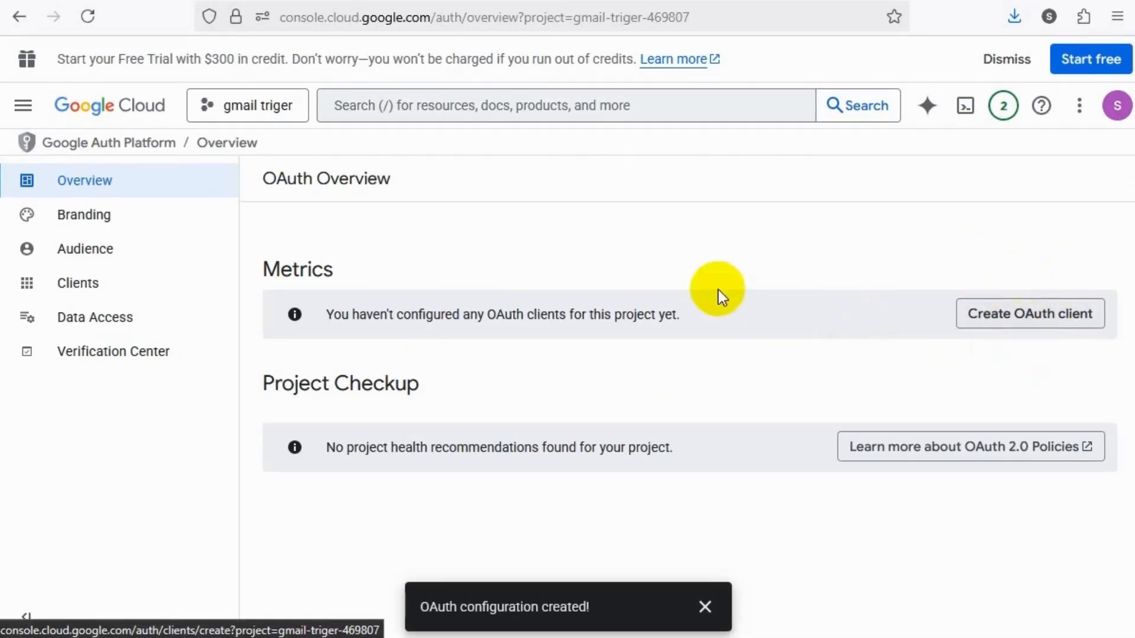
Start a new OAuth client with the application type Web application and the name "reply_c1"
click(92, 286)
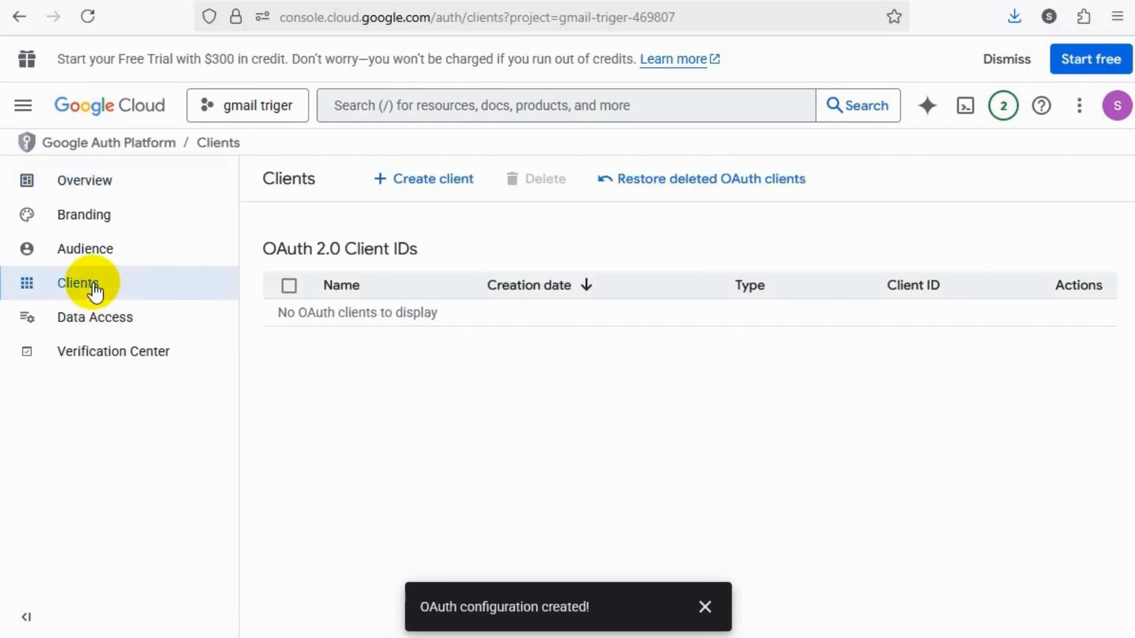
click(429, 181)
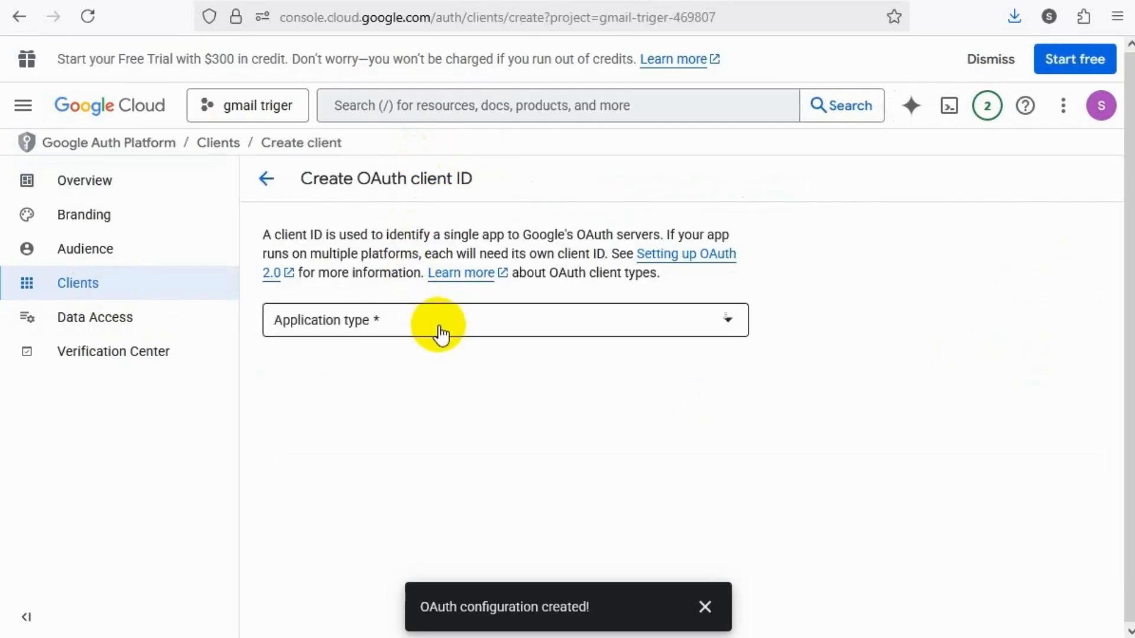
click(438, 334)
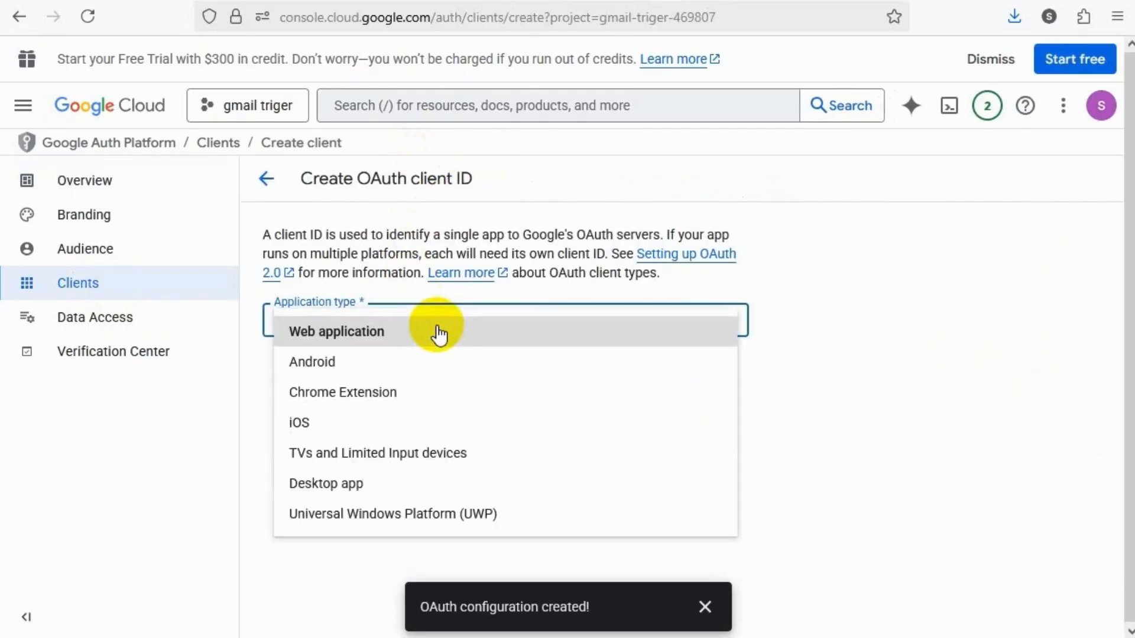
click(383, 341)
scroll(393, 337, down, 2)
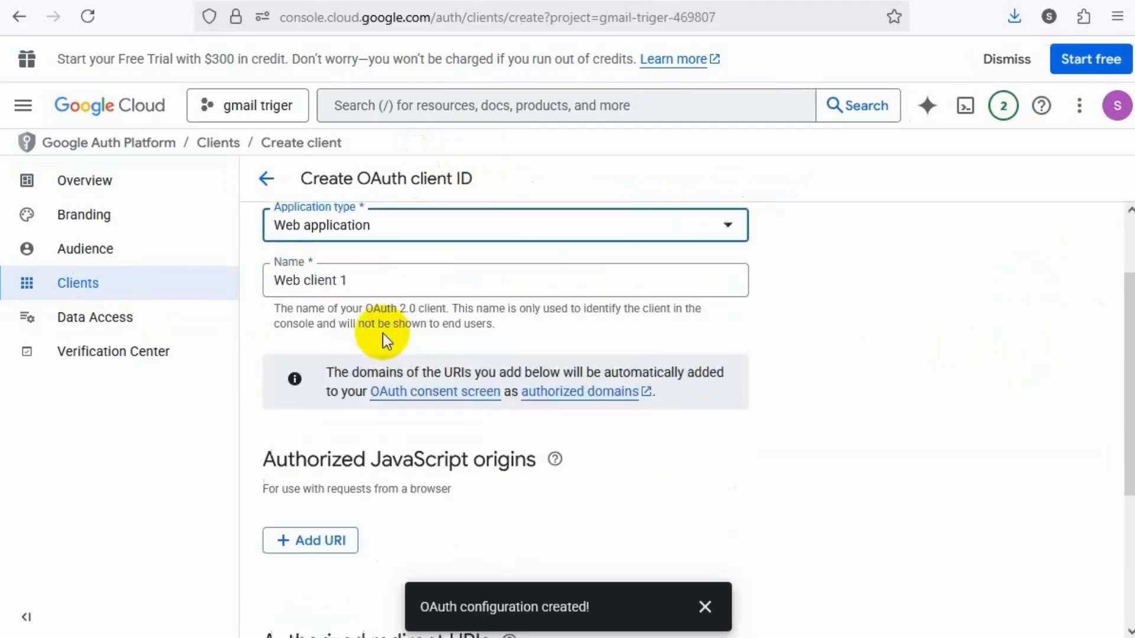
click(393, 286)
drag(355, 278, 228, 270)
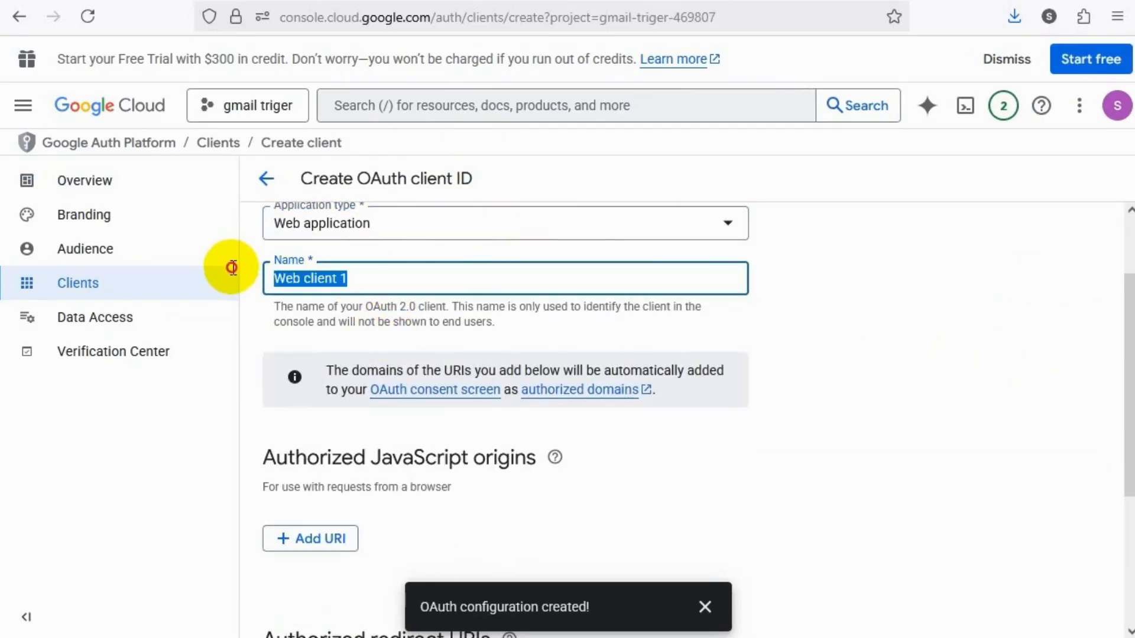
text(reply_c1)
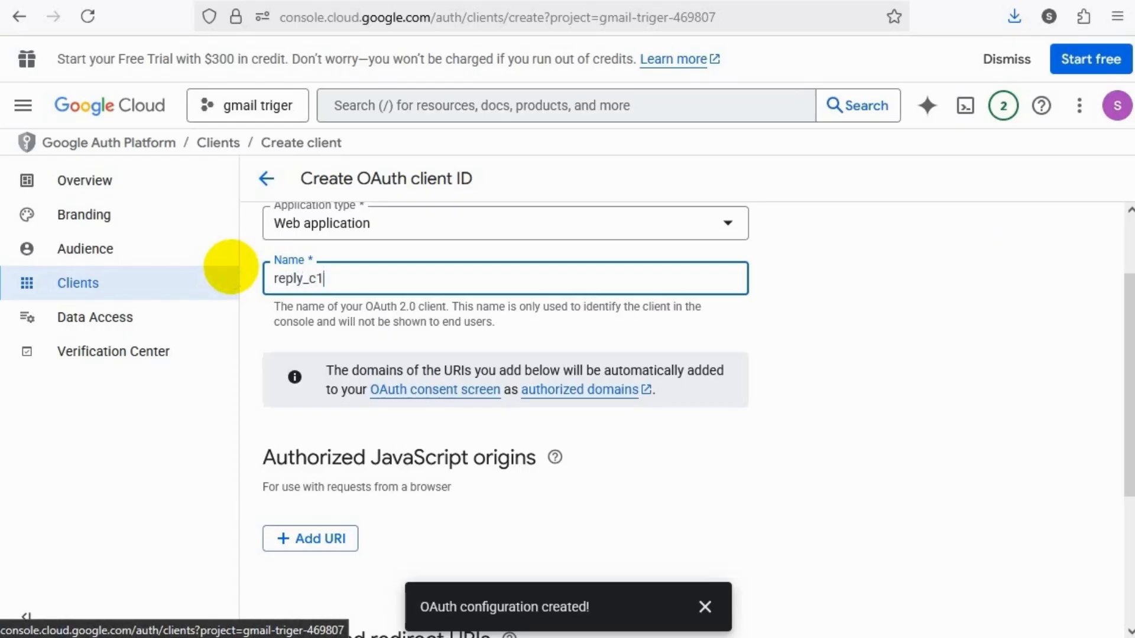
Add an empty authorized redirect URI entry and copy the OAuth Redirect URL from the Gmail credential in n8n
scroll(324, 359, down, 3)
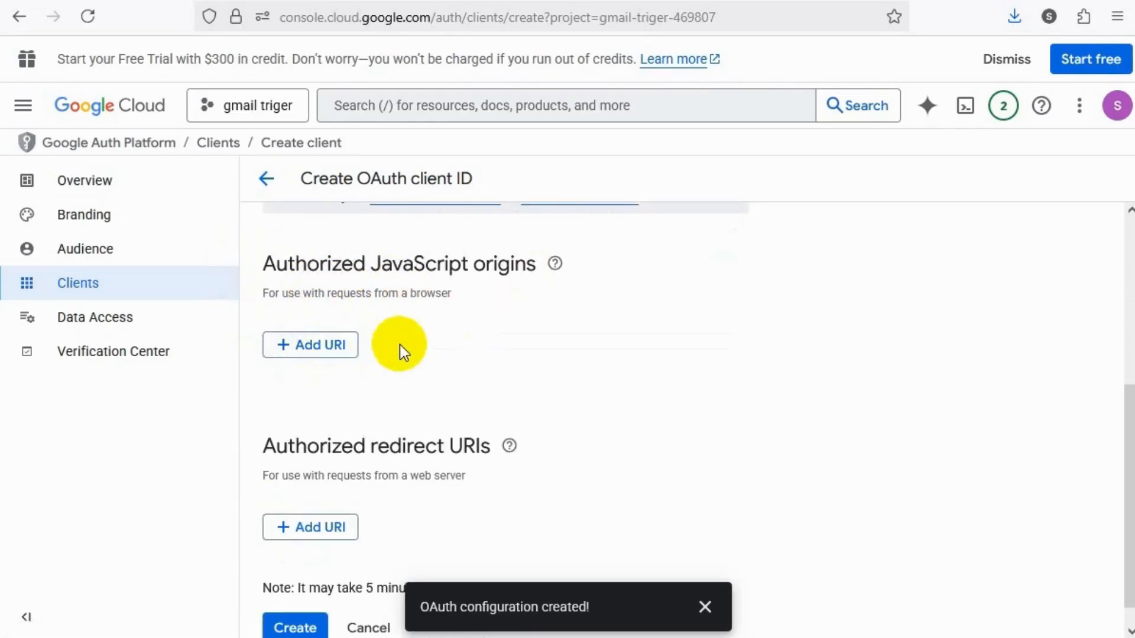
scroll(399, 347, down, 1)
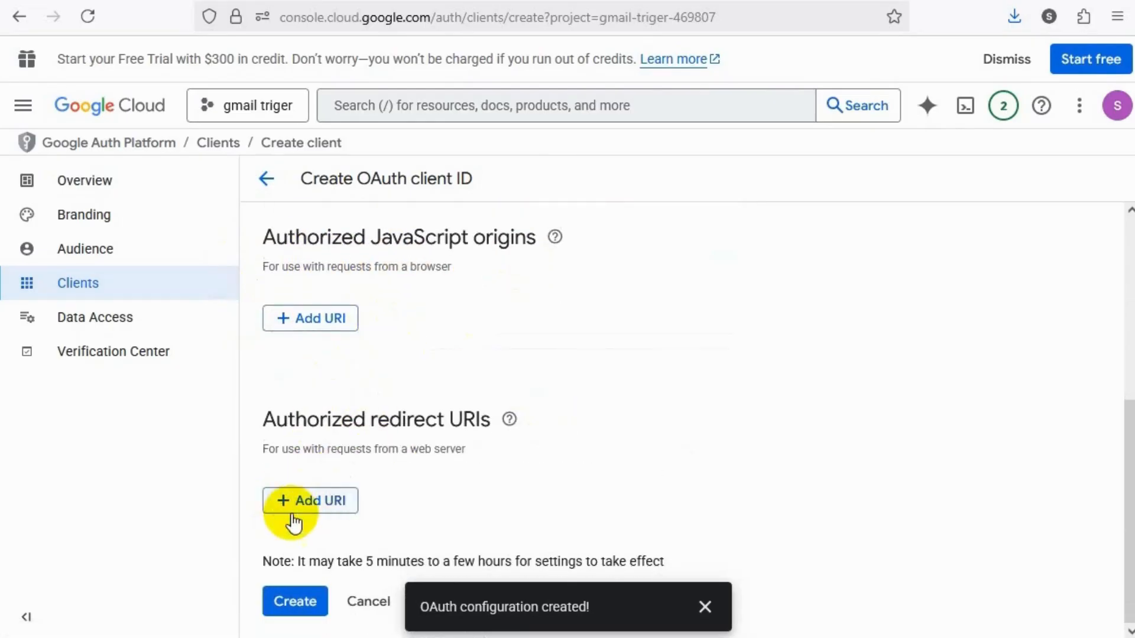
click(308, 502)
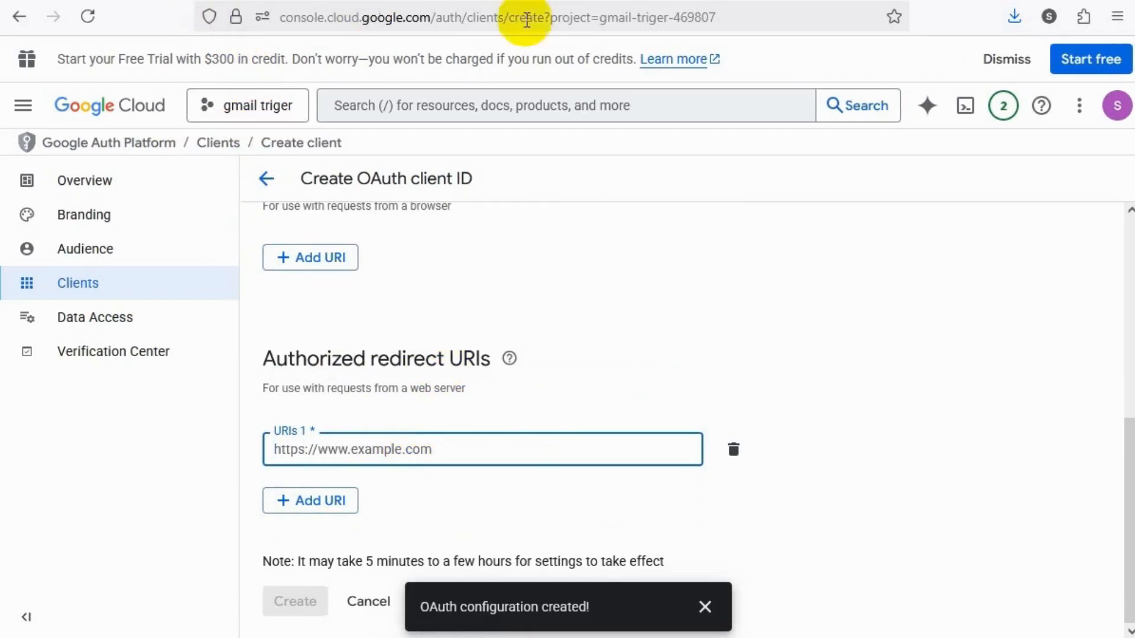
click(559, 1)
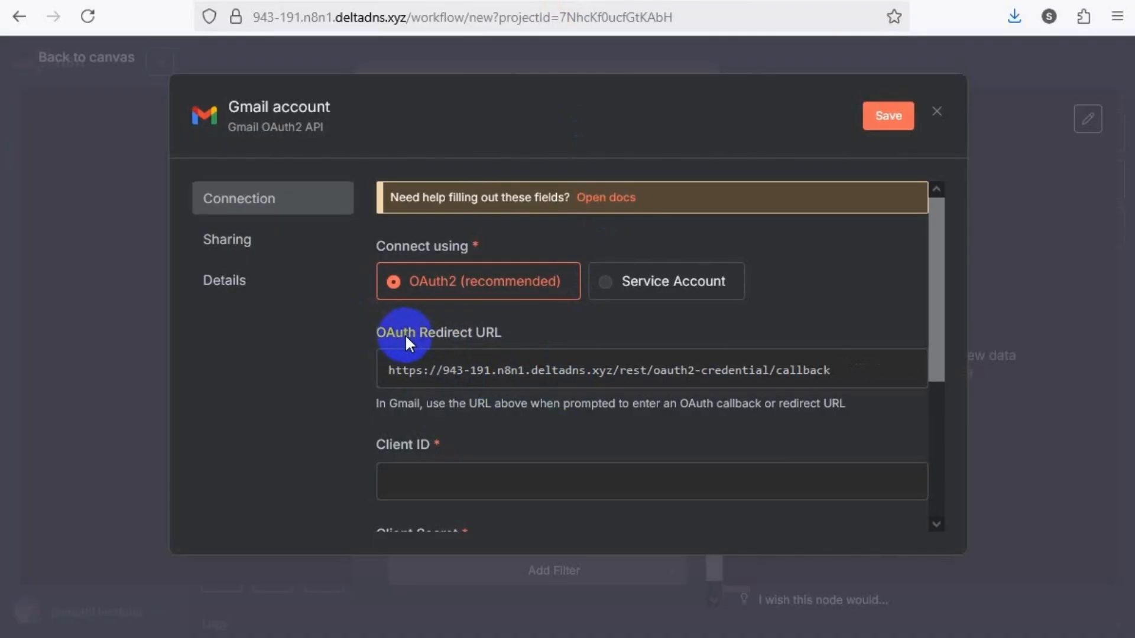
click(874, 381)
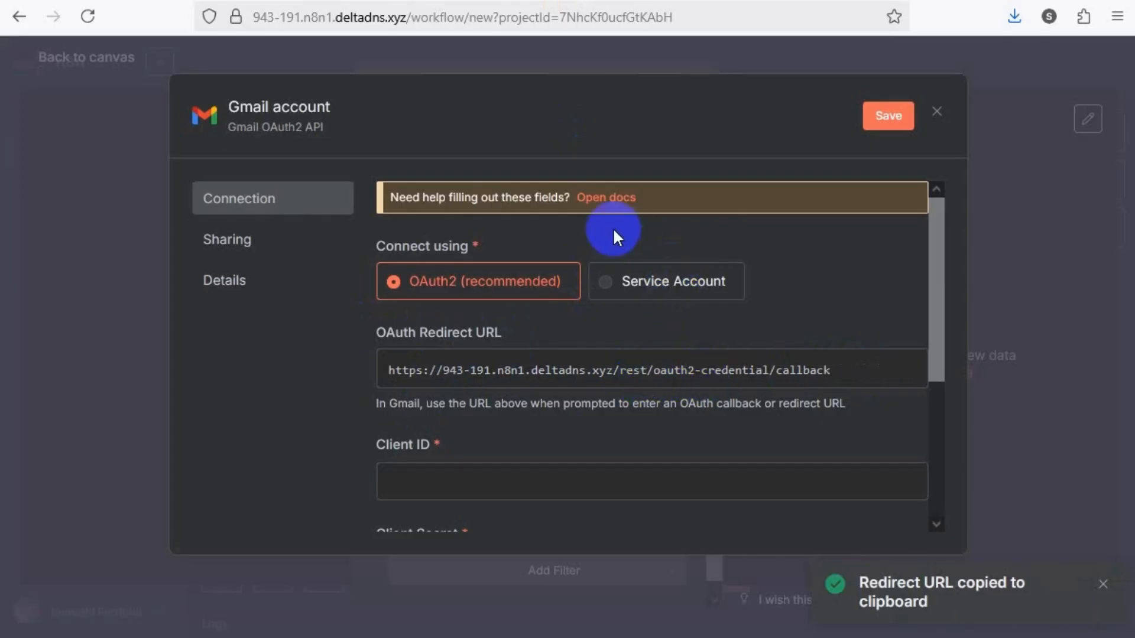
Back in Google Cloud, paste the copied n8n callback URL as the authorized redirect URI and create the OAuth client
click(646, 0)
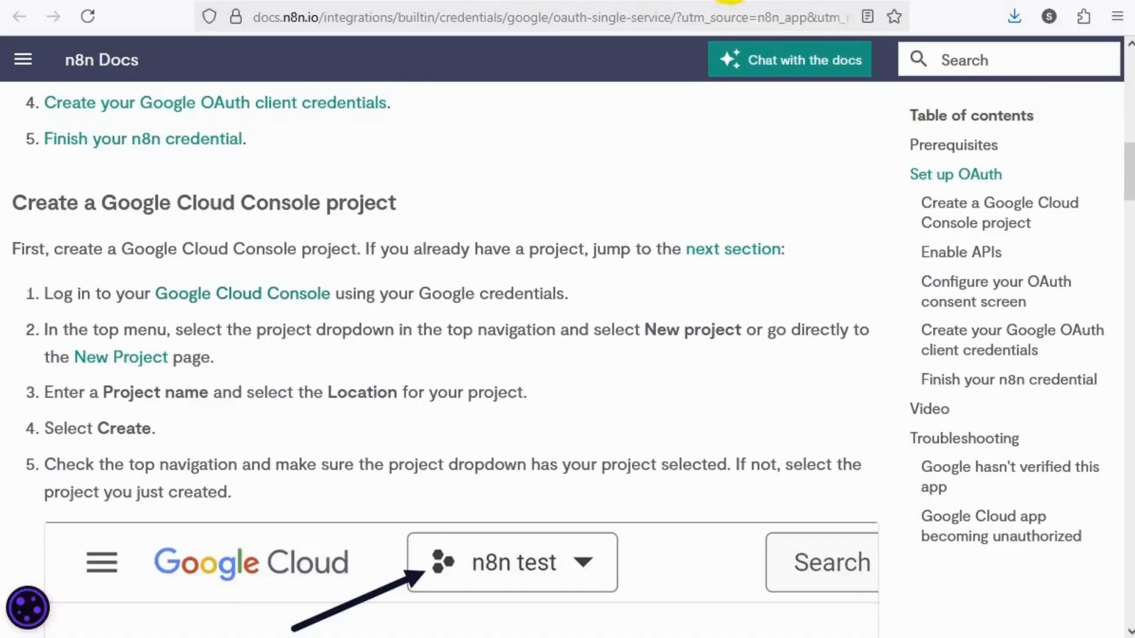
click(731, 1)
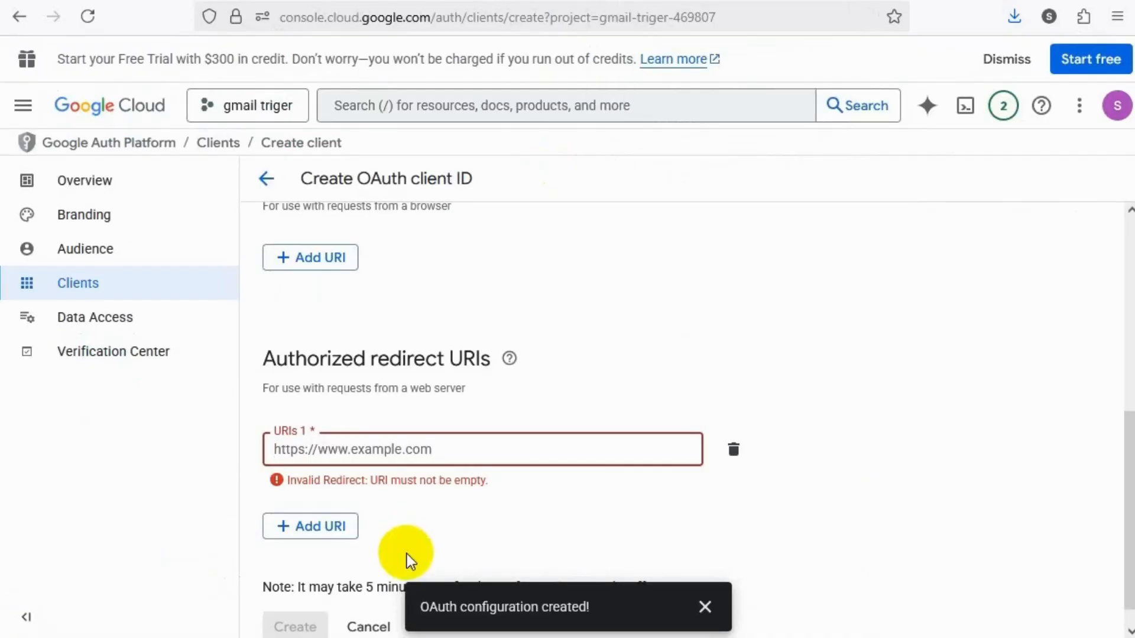
click(450, 451)
key(ctrl+v)
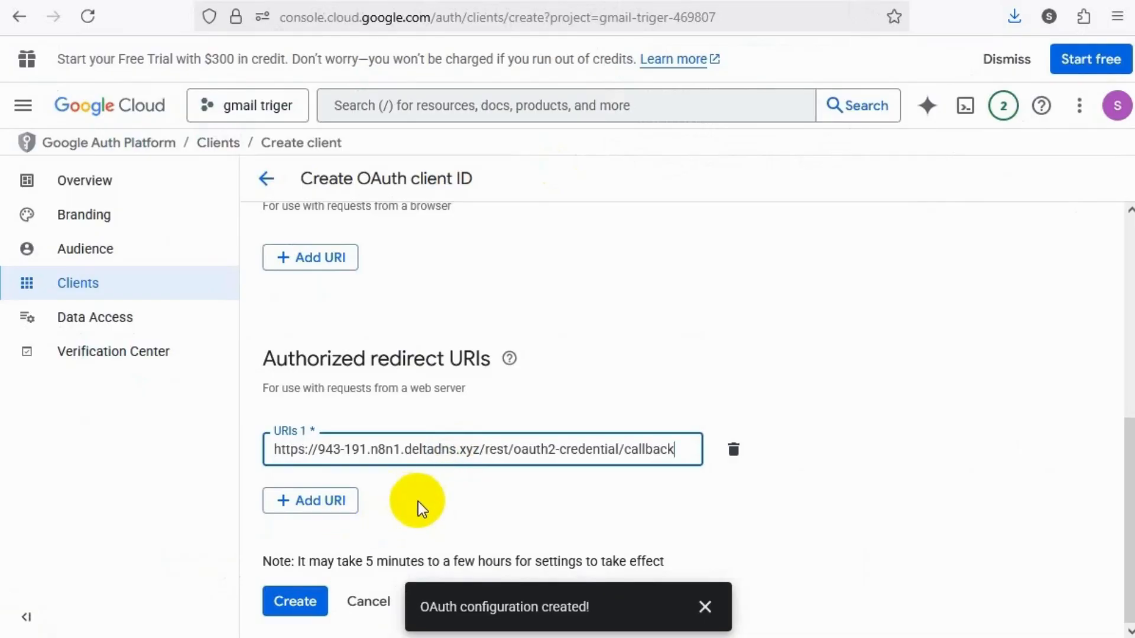
click(295, 603)
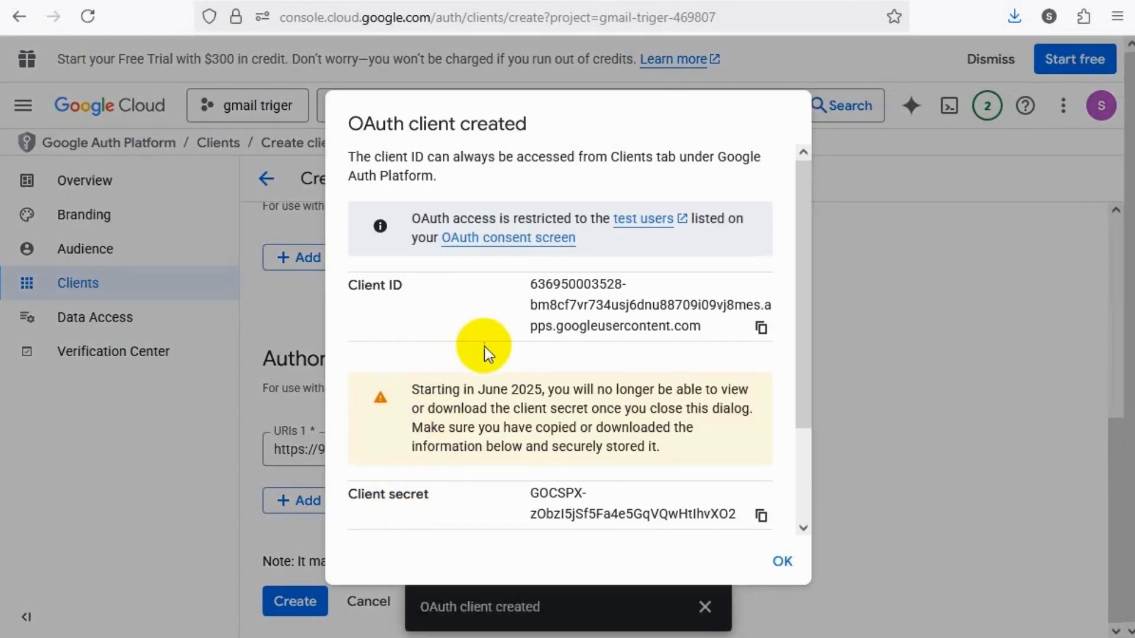
scroll(485, 347, down, 2)
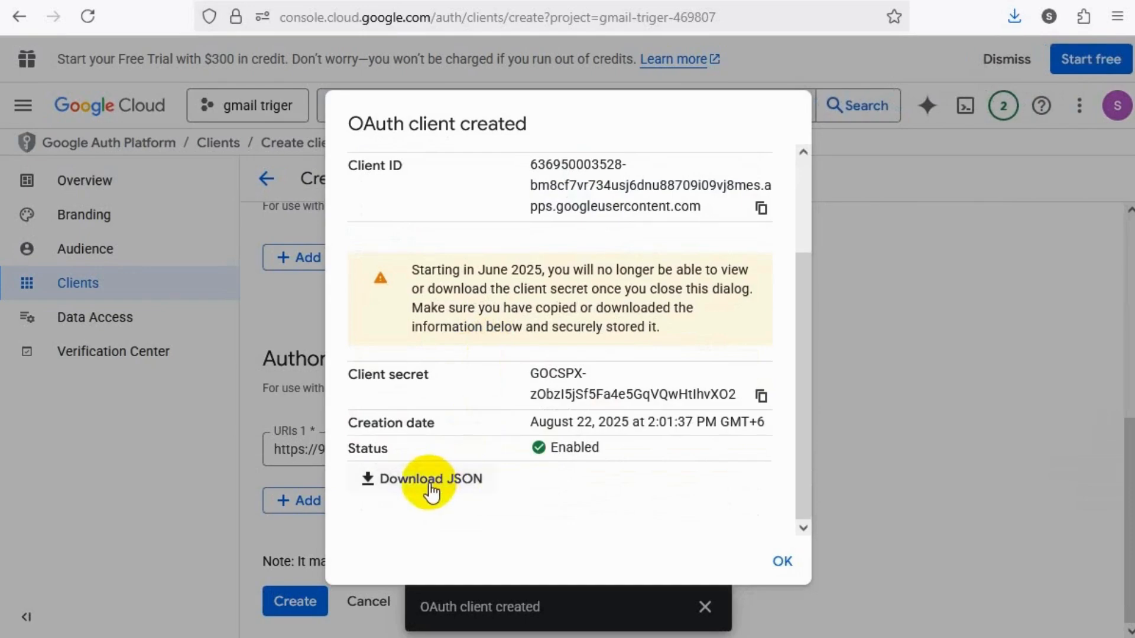
Copy the new OAuth client's client ID from Google Cloud and paste it as the Client ID of the Gmail credential in n8n
scroll(542, 405, up, 2)
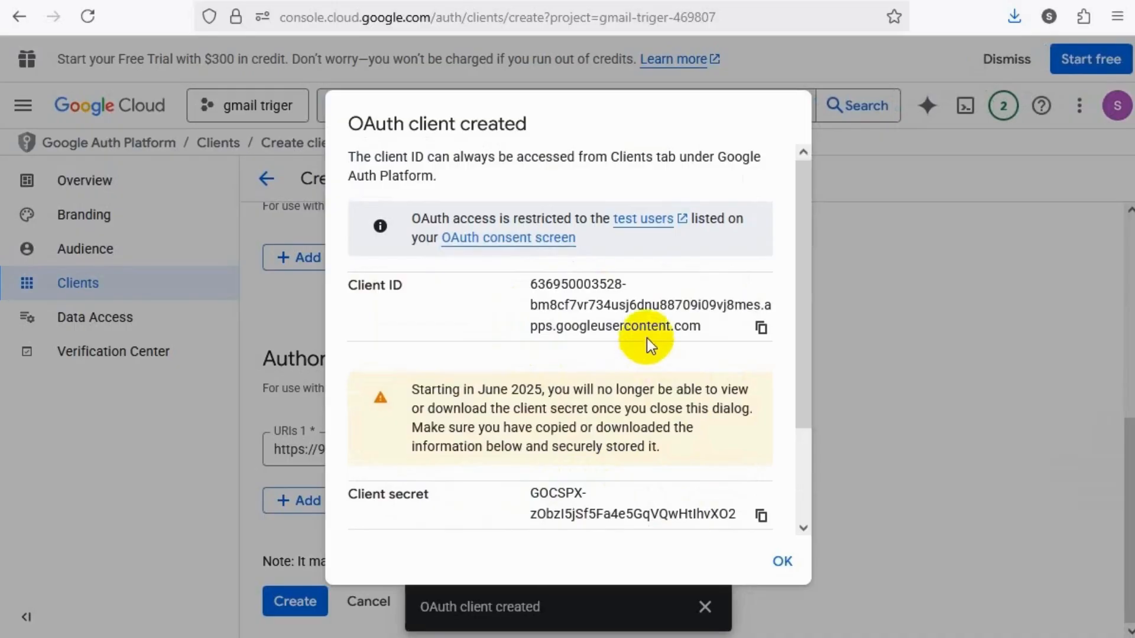
key(alt+Tab)
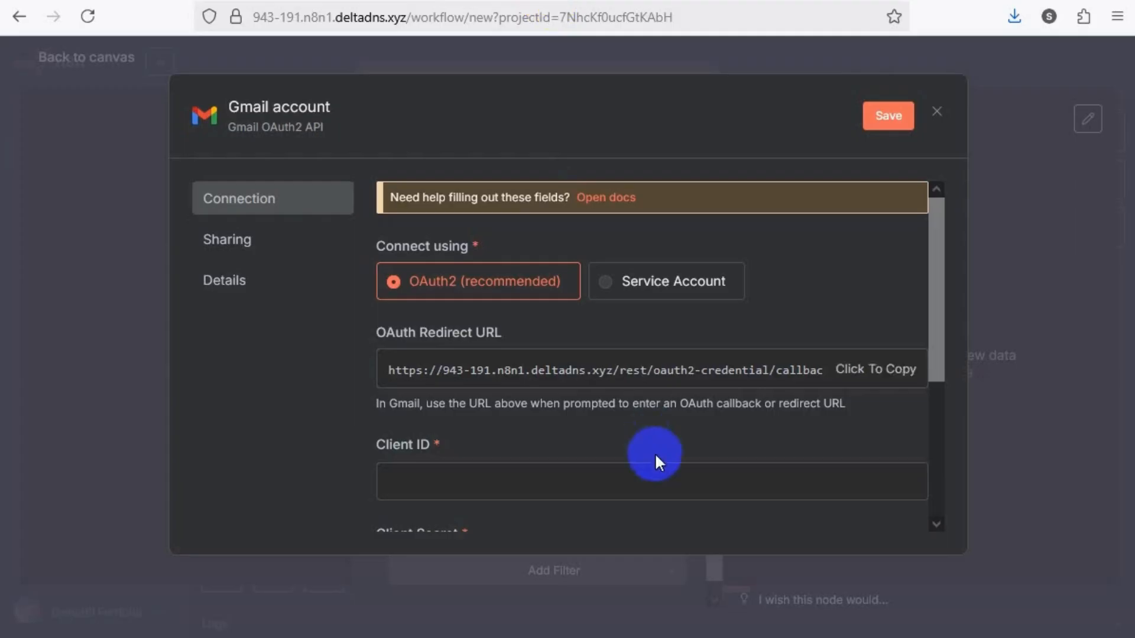
scroll(611, 390, down, 1)
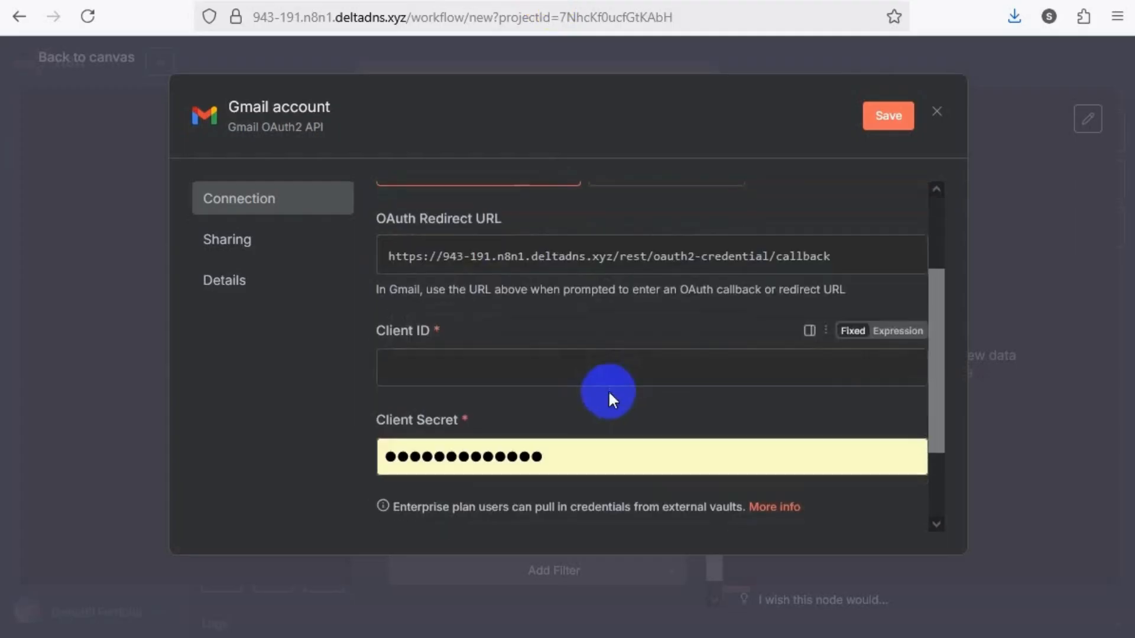
click(573, 455)
click(560, 377)
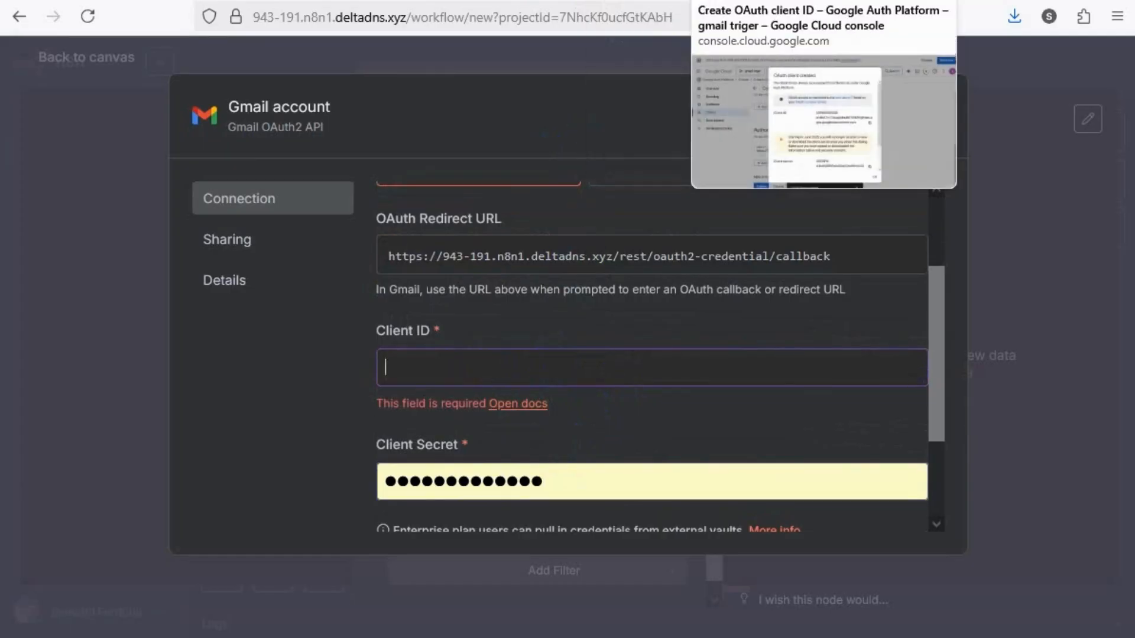
click(733, 1)
scroll(568, 431, down, 3)
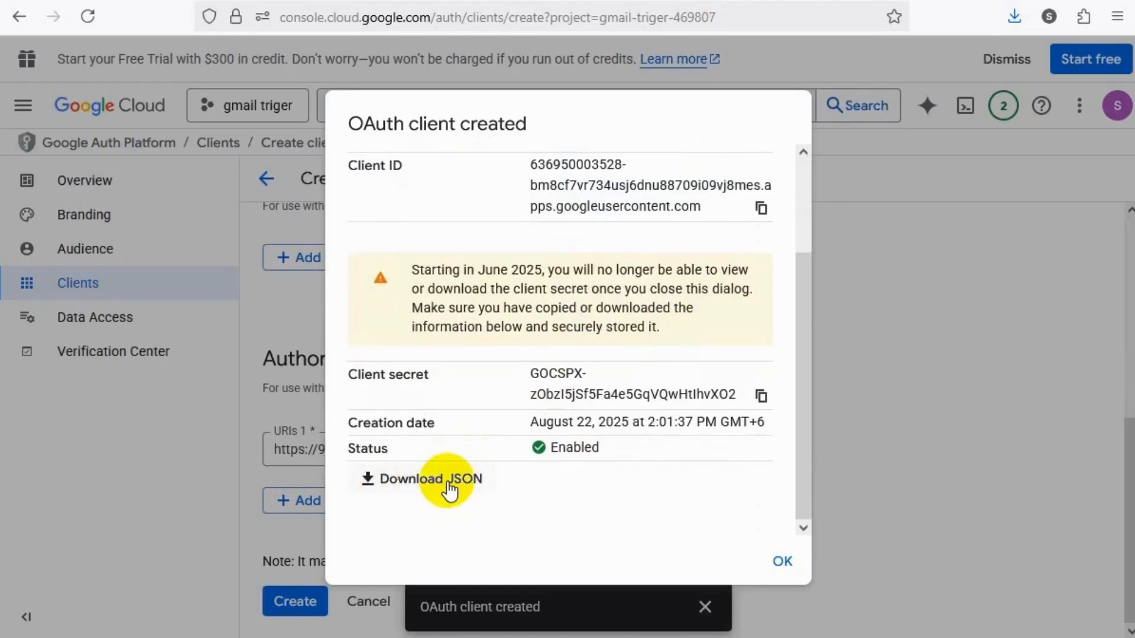
scroll(514, 425, up, 3)
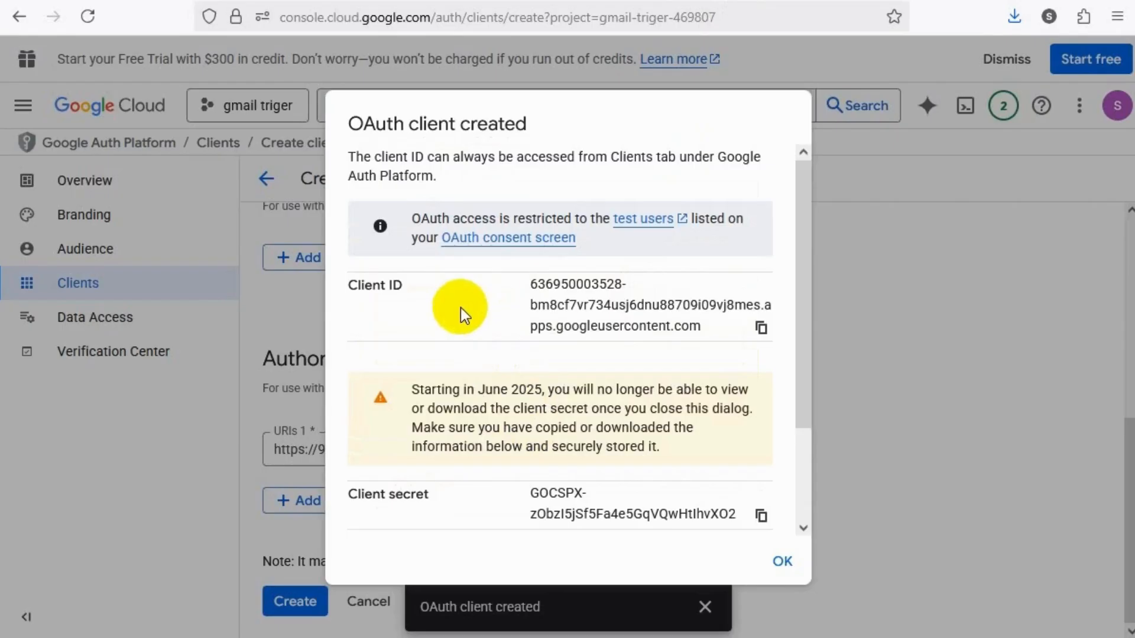
click(760, 331)
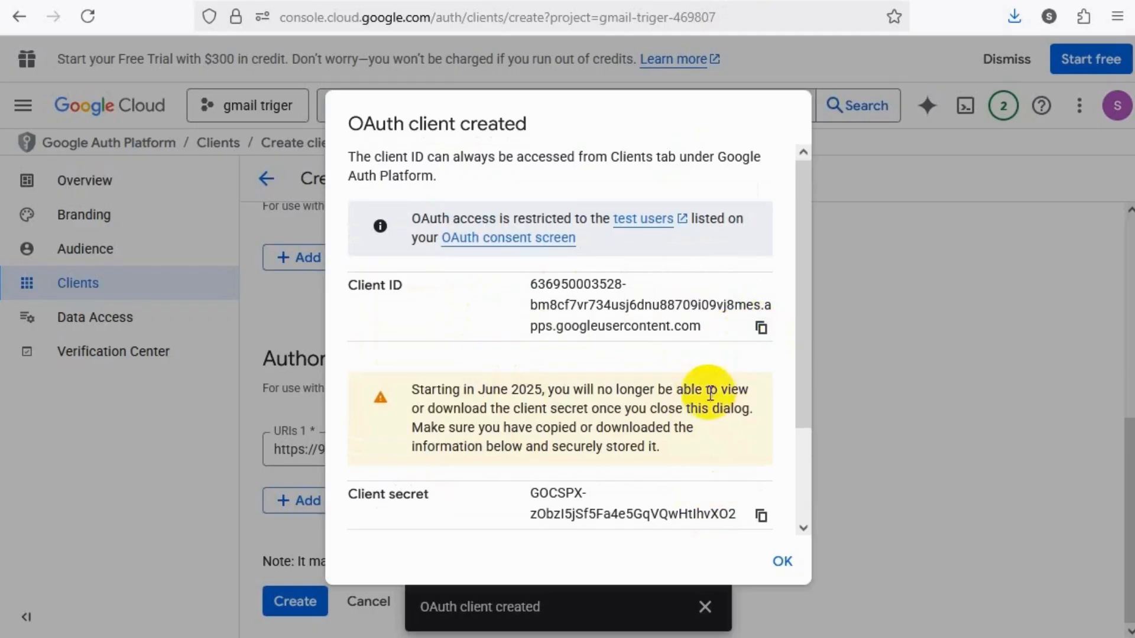
scroll(708, 393, down, 2)
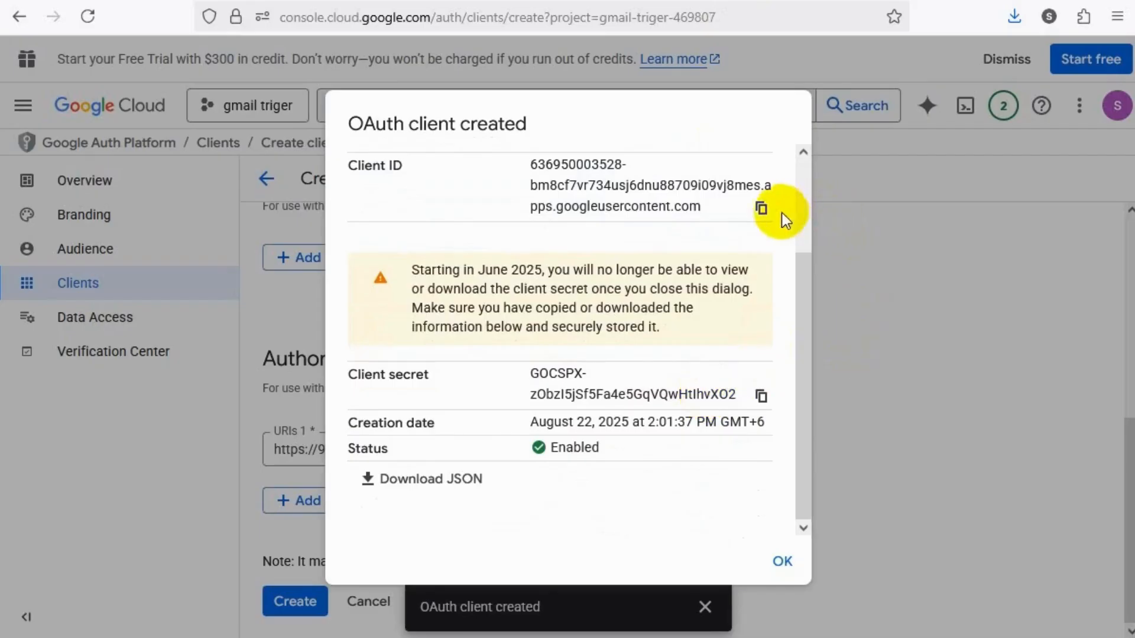
click(760, 208)
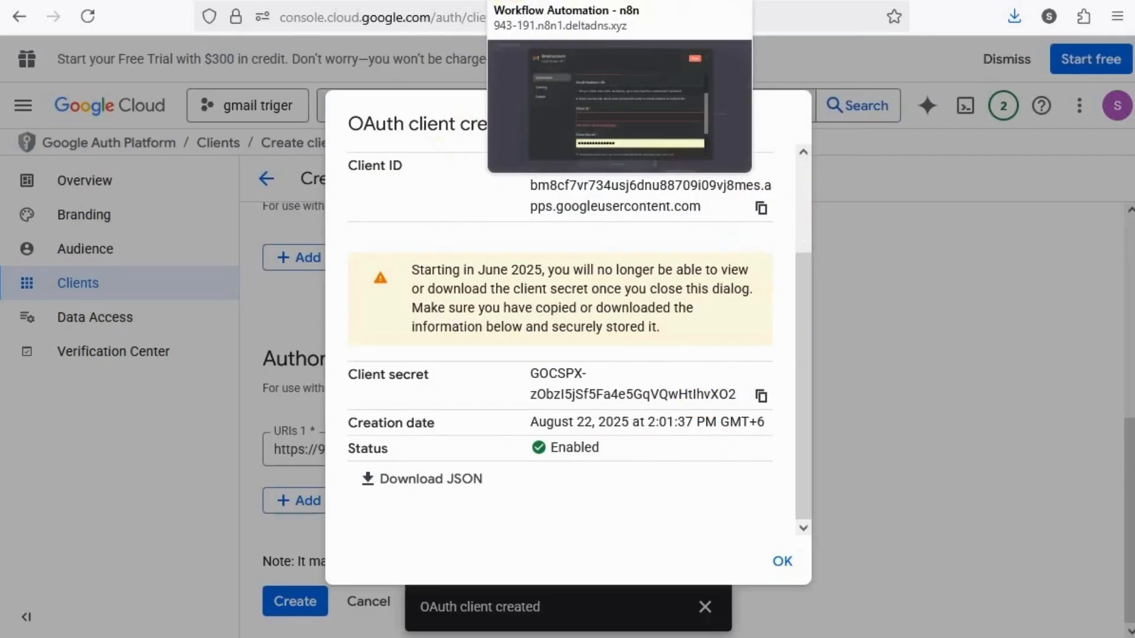
click(529, 1)
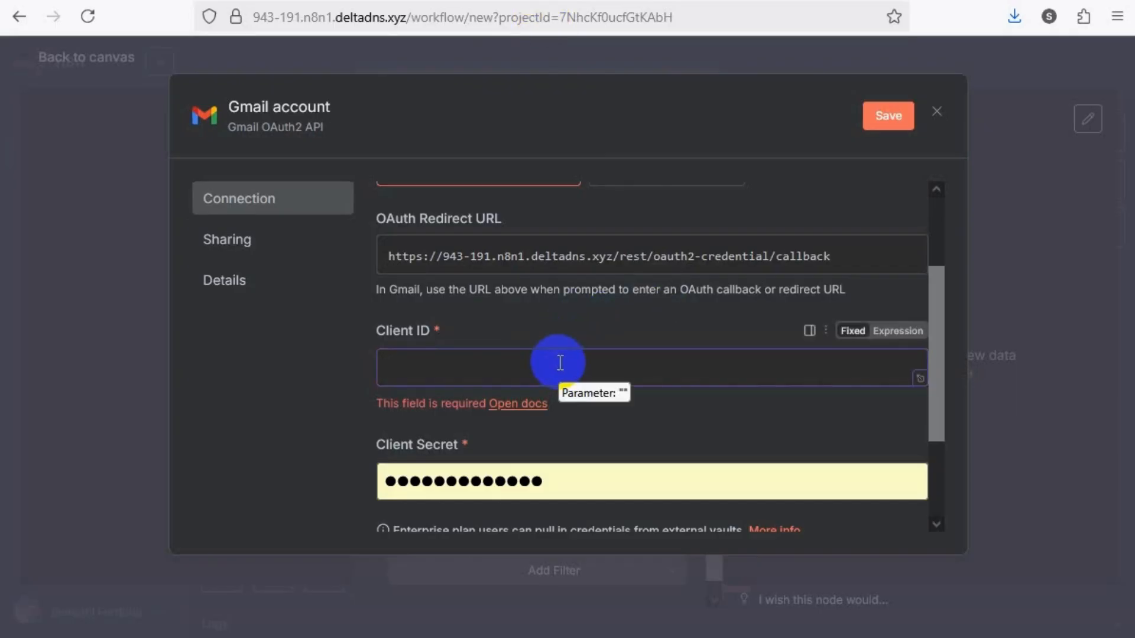
key(ctrl+v)
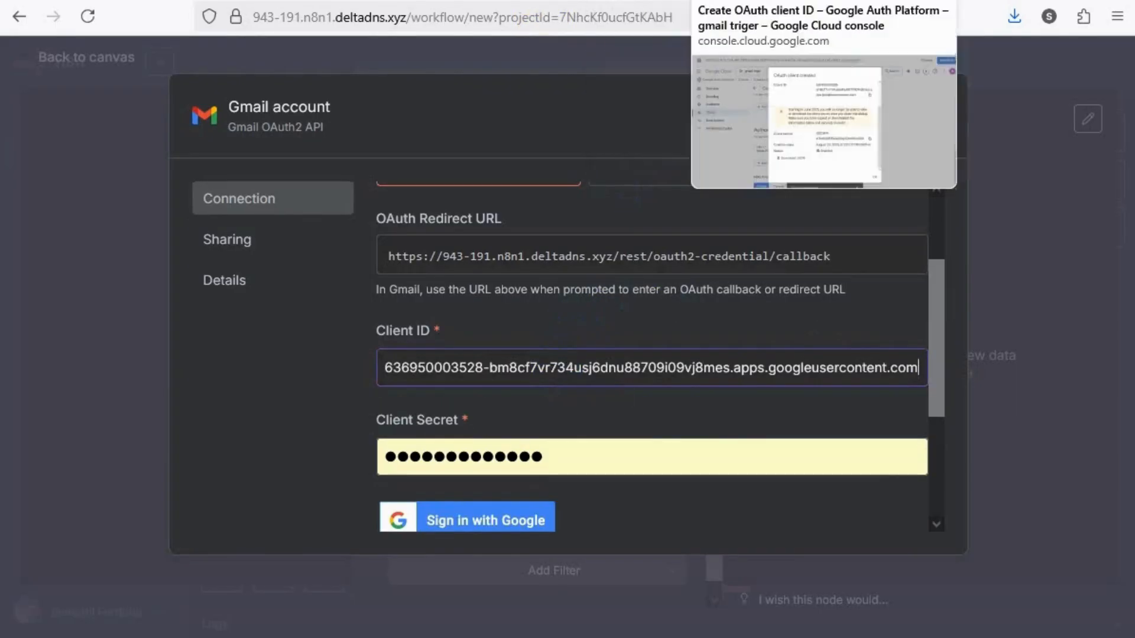
Copy the client secret from Google Cloud and replace the Client Secret of the Gmail credential in n8n with it
click(709, 1)
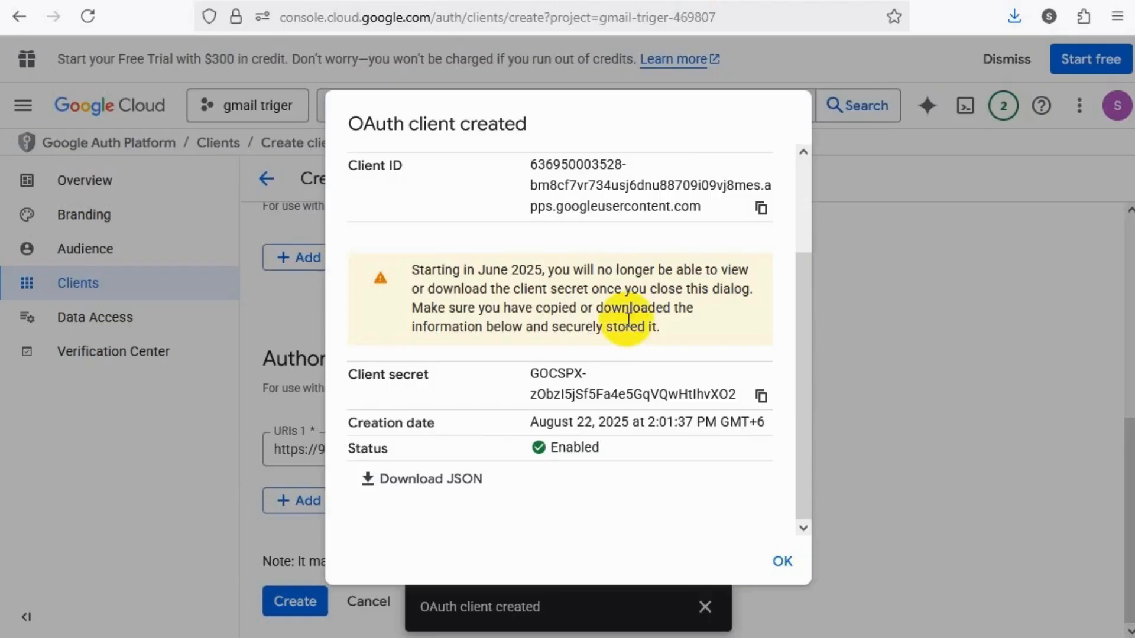
click(762, 396)
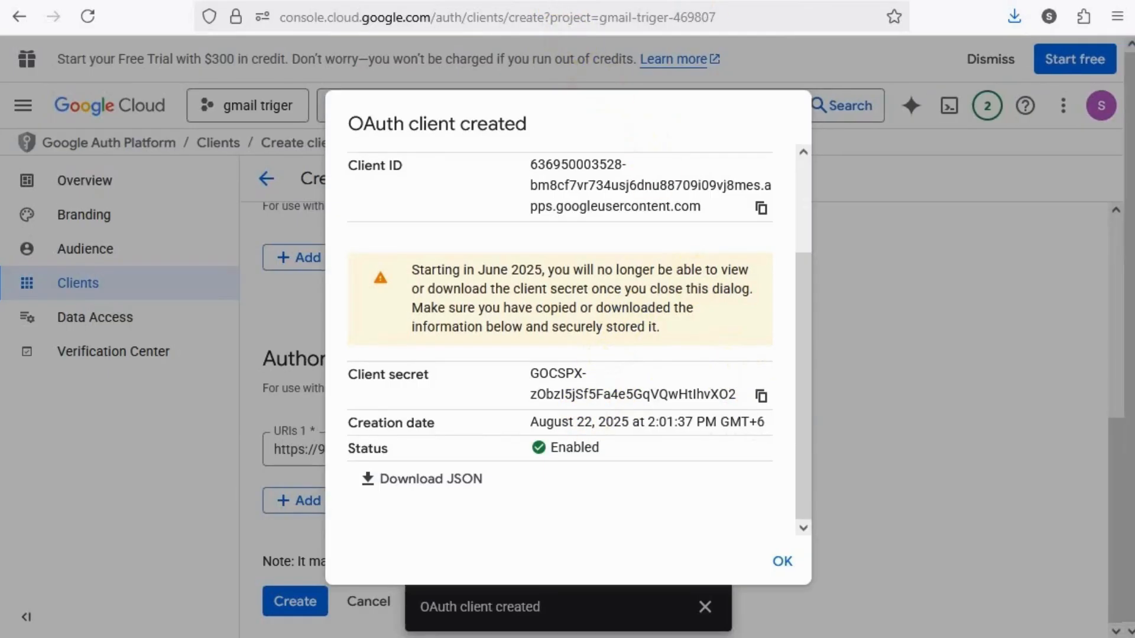
click(557, 1)
scroll(548, 443, down, 2)
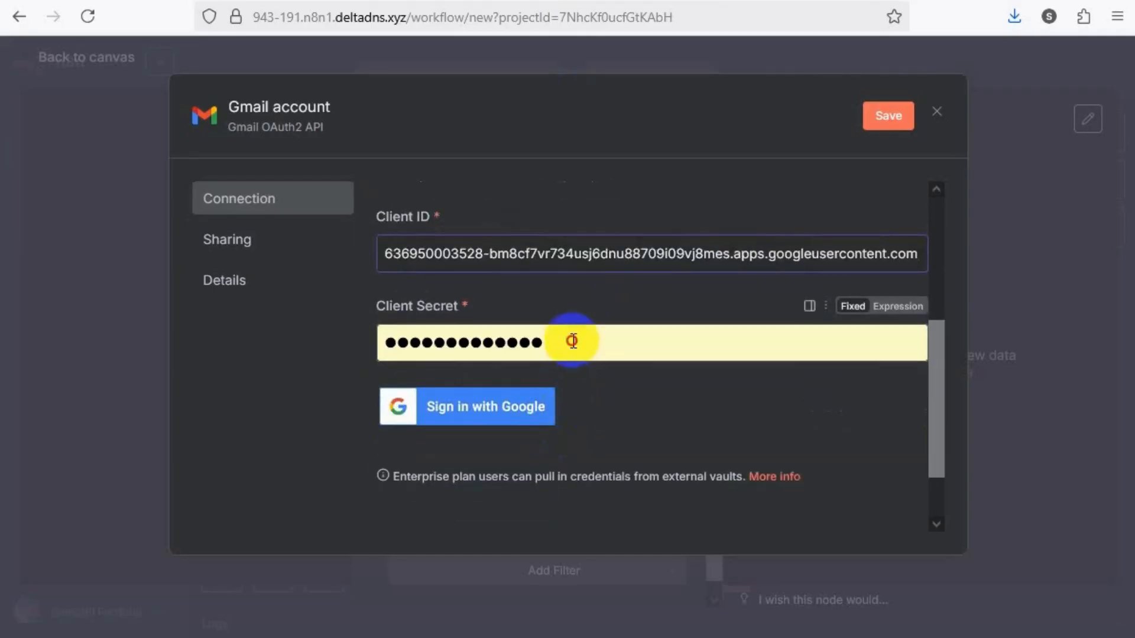
drag(578, 342, 350, 345)
key(ctrl+v)
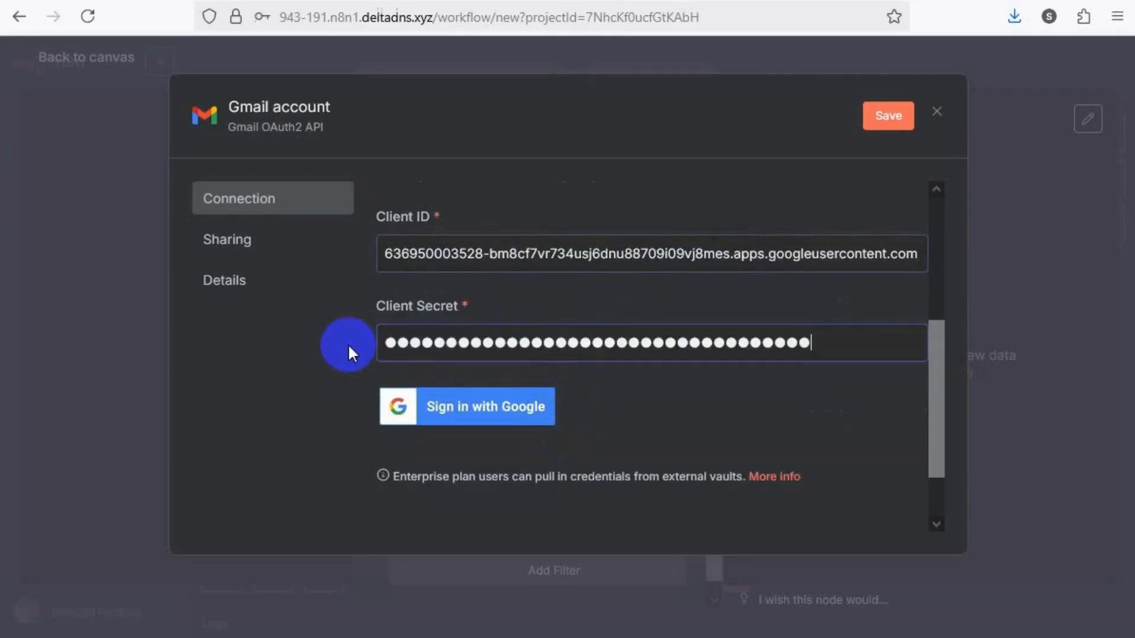
Save the Gmail credential by trying to sign in with Google using the first listed account, and close the sign-in window
click(451, 406)
click(465, 407)
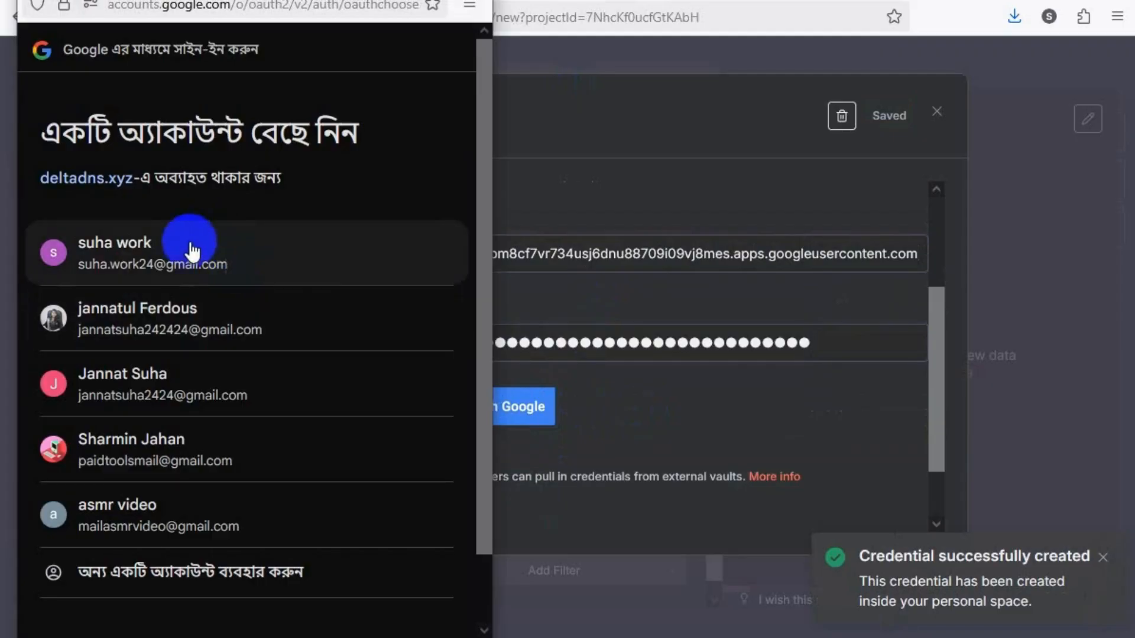
click(134, 255)
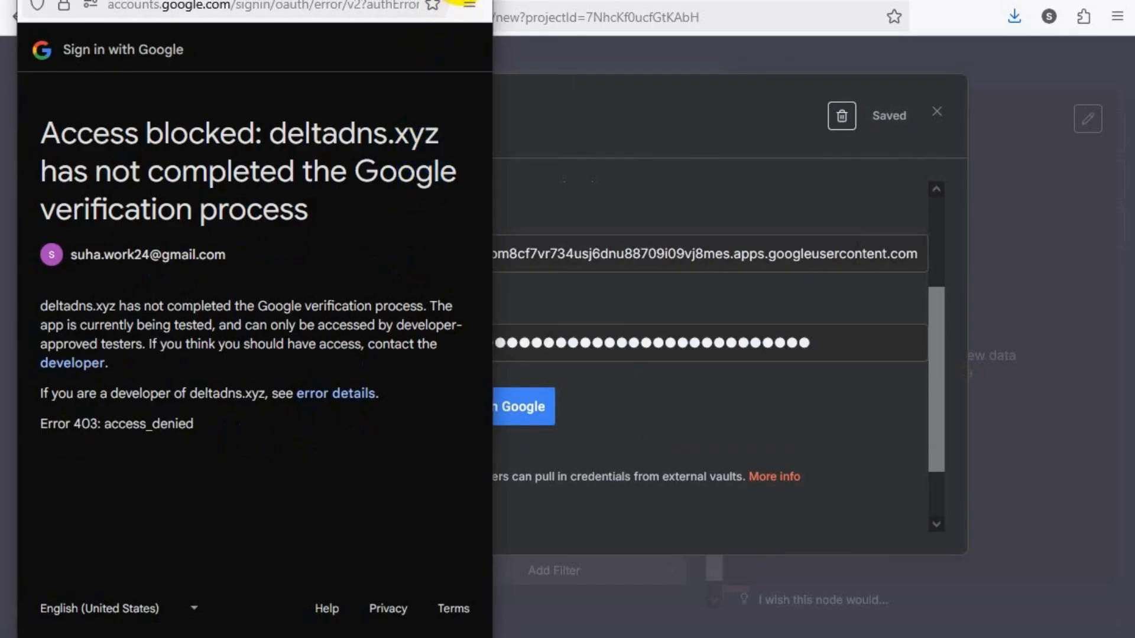
click(462, 0)
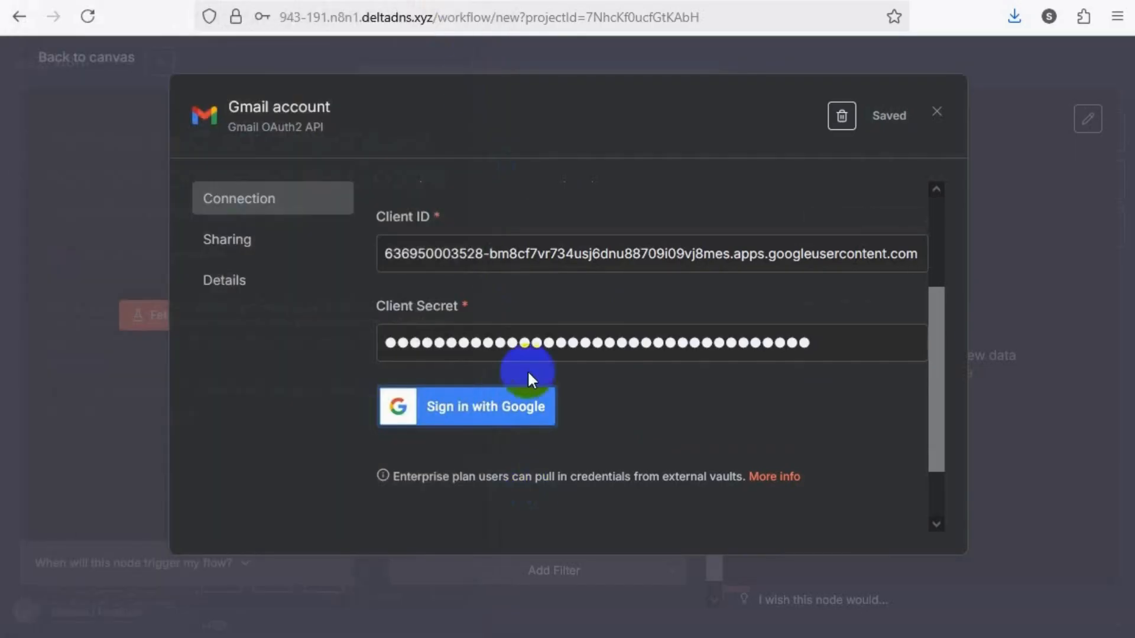
Back in Google Cloud, dismiss the created-client dialog and add the Gmail account's e-mail address as a test user of the OAuth app
click(663, 0)
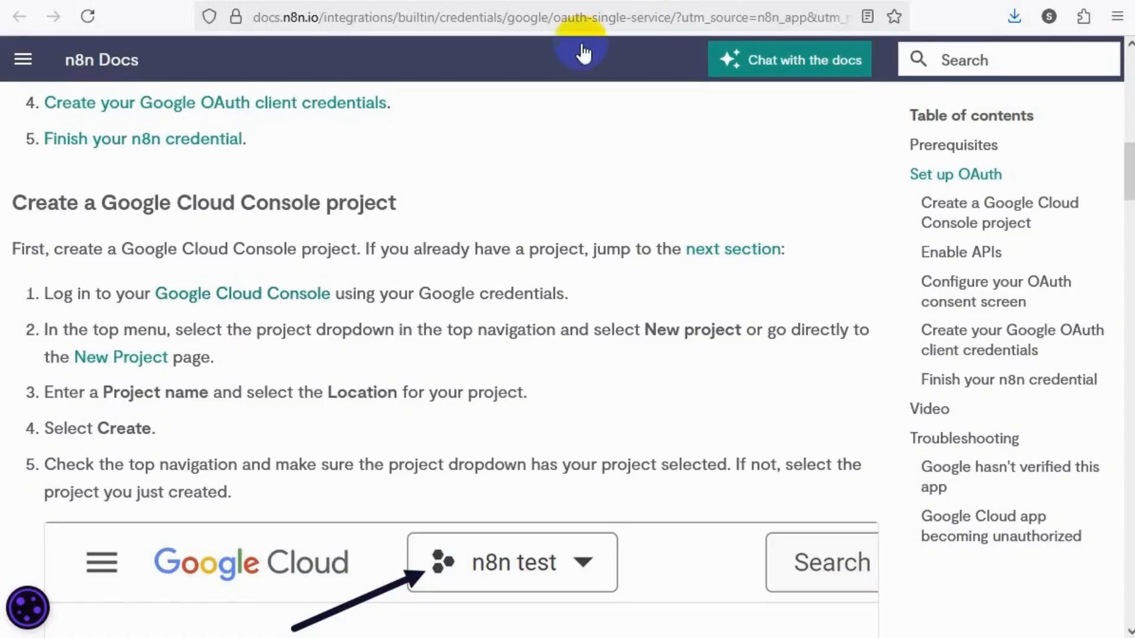
scroll(264, 385, down, 1)
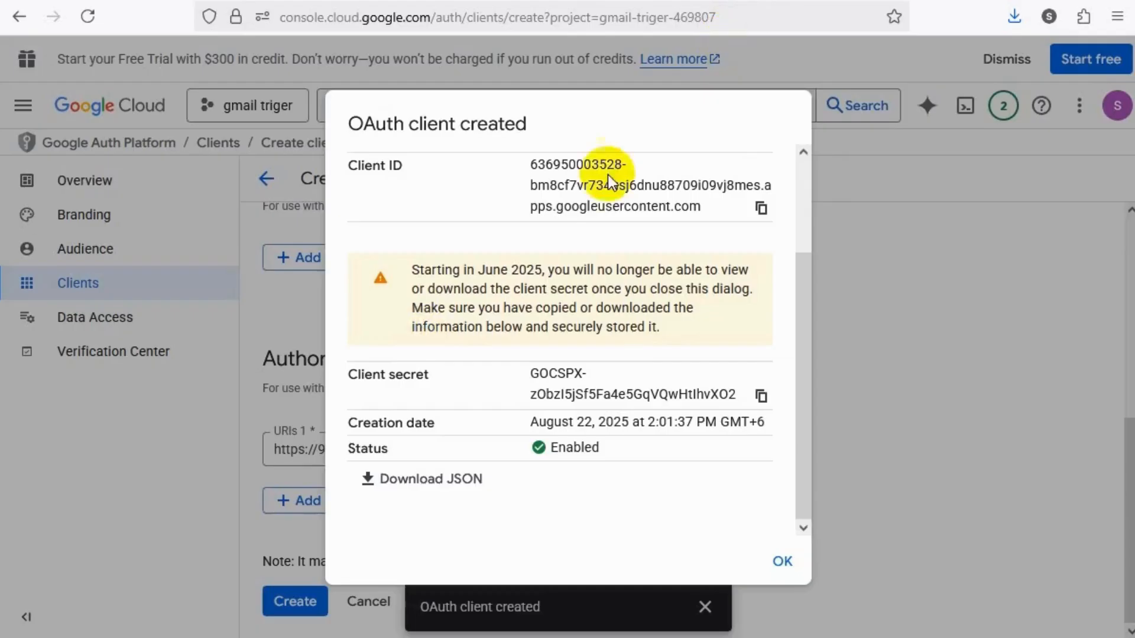
click(926, 320)
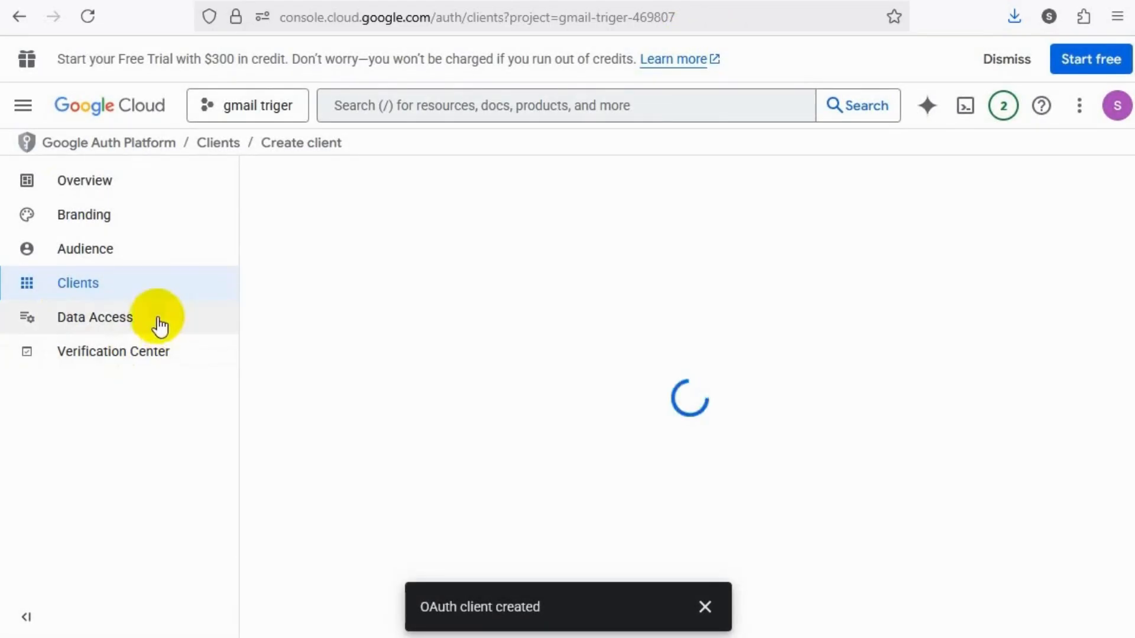
click(111, 255)
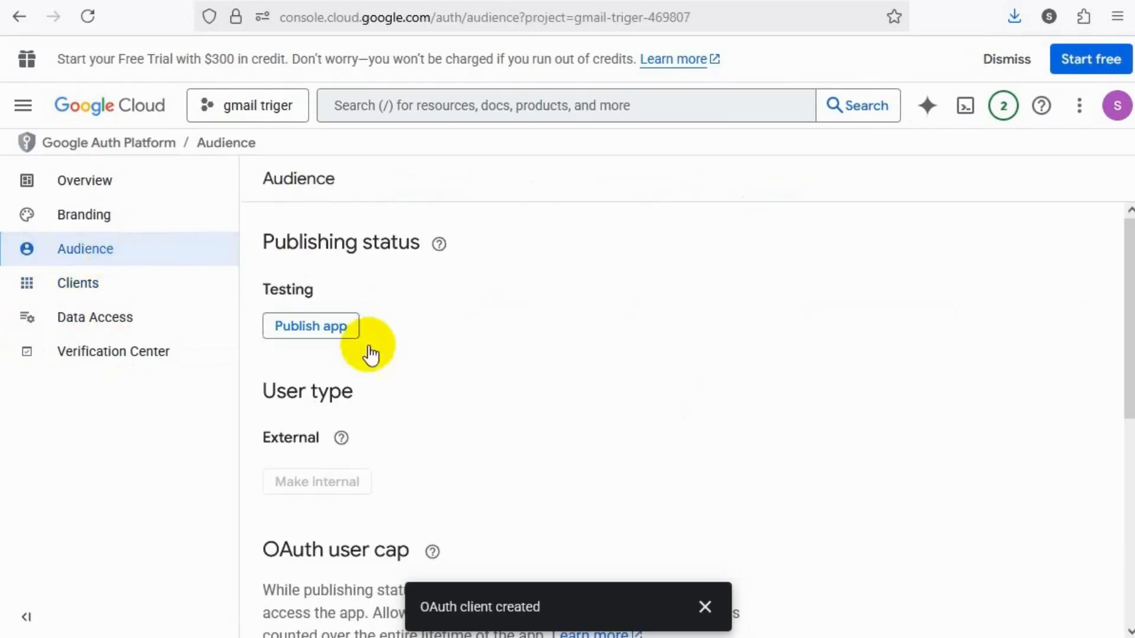
scroll(384, 373, down, 5)
scroll(386, 371, down, 2)
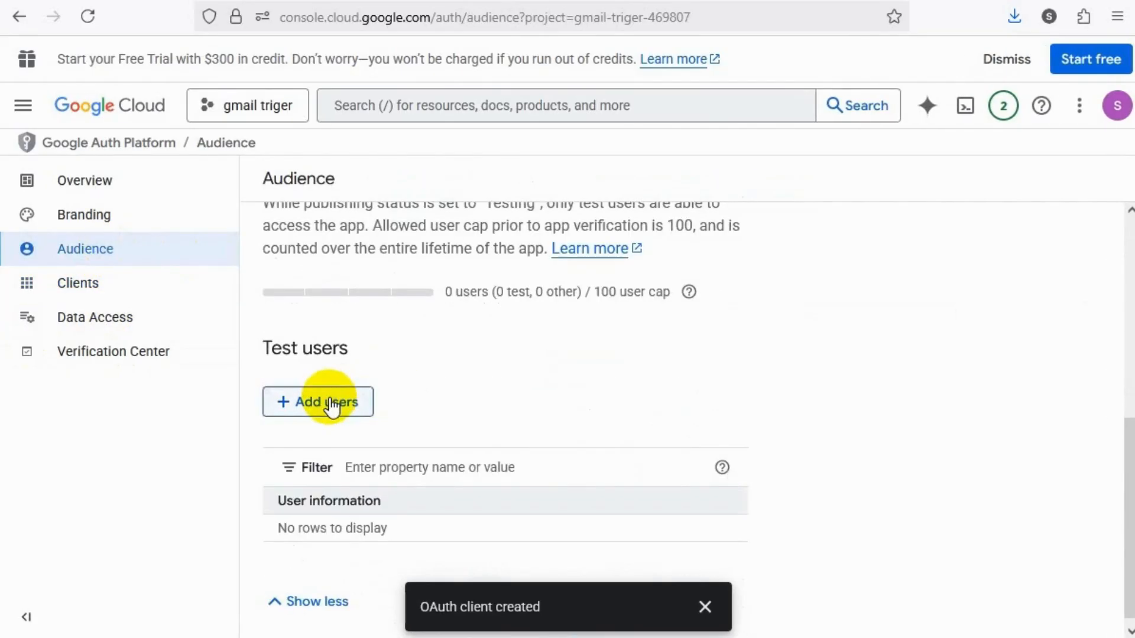
click(329, 402)
click(520, 253)
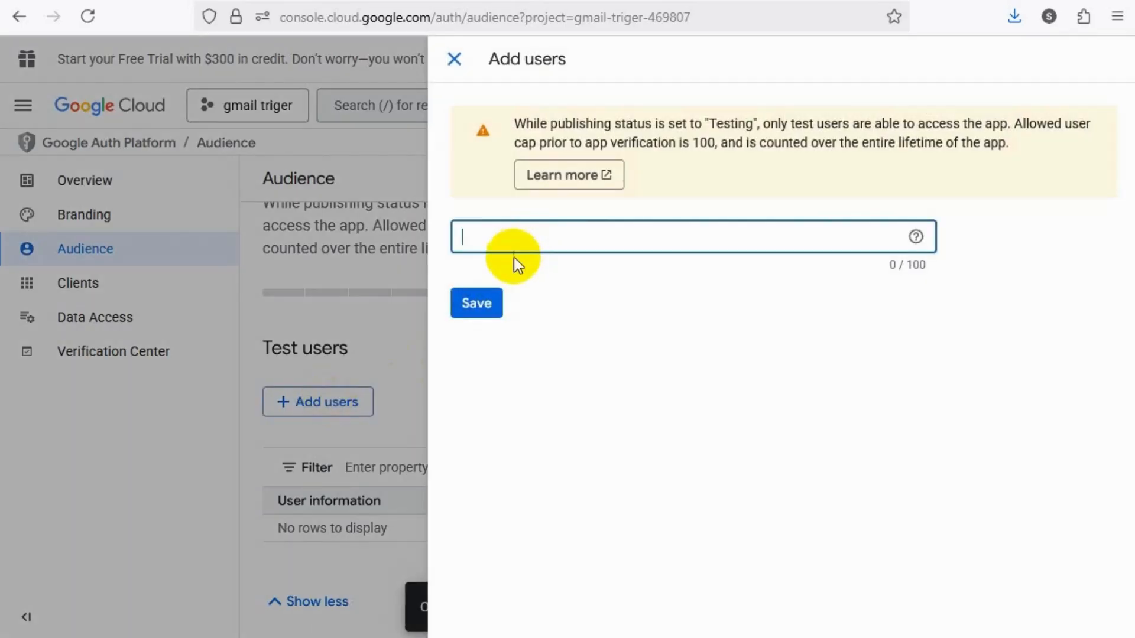
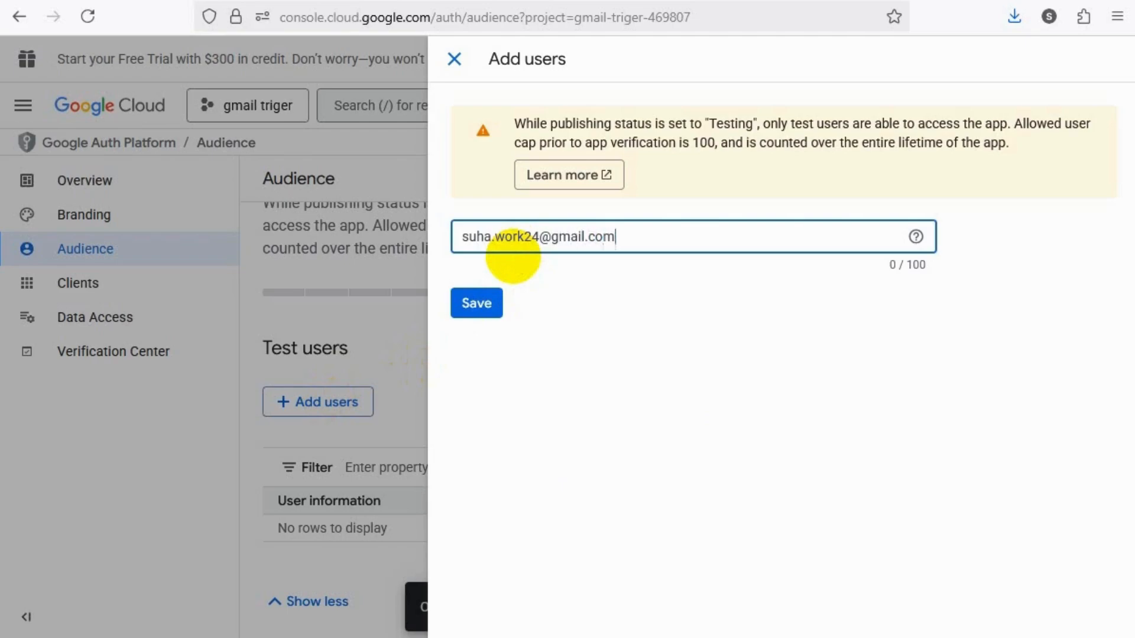
click(484, 312)
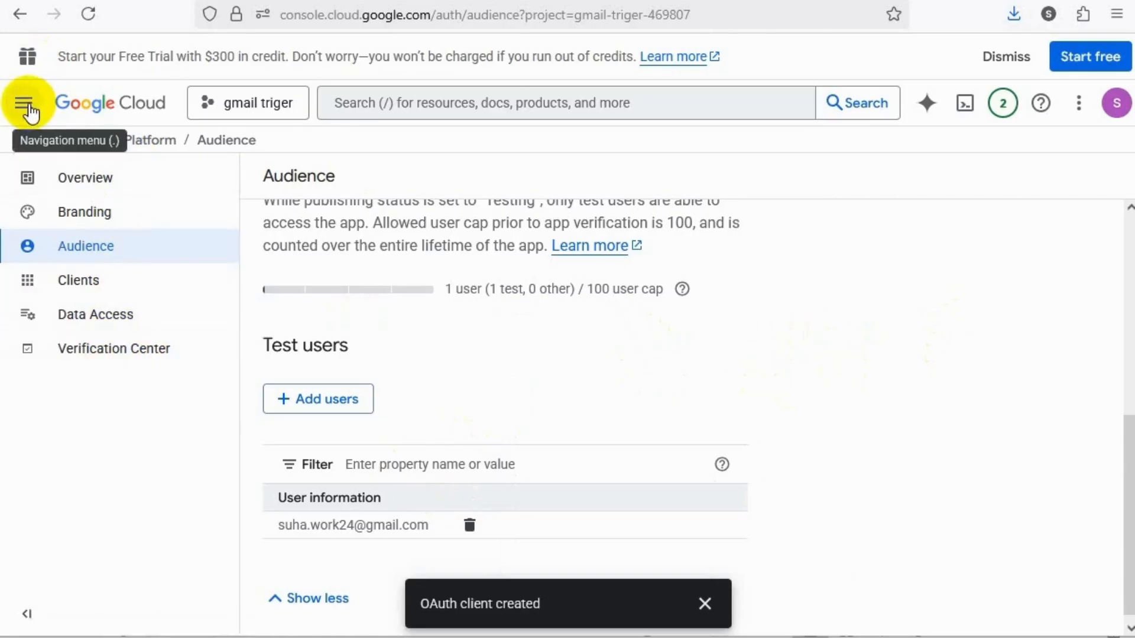
Find the Gmail API among the Google Workspace entries in the API Library and enable it for the gmail triger project
click(23, 102)
mouse_move(118, 309)
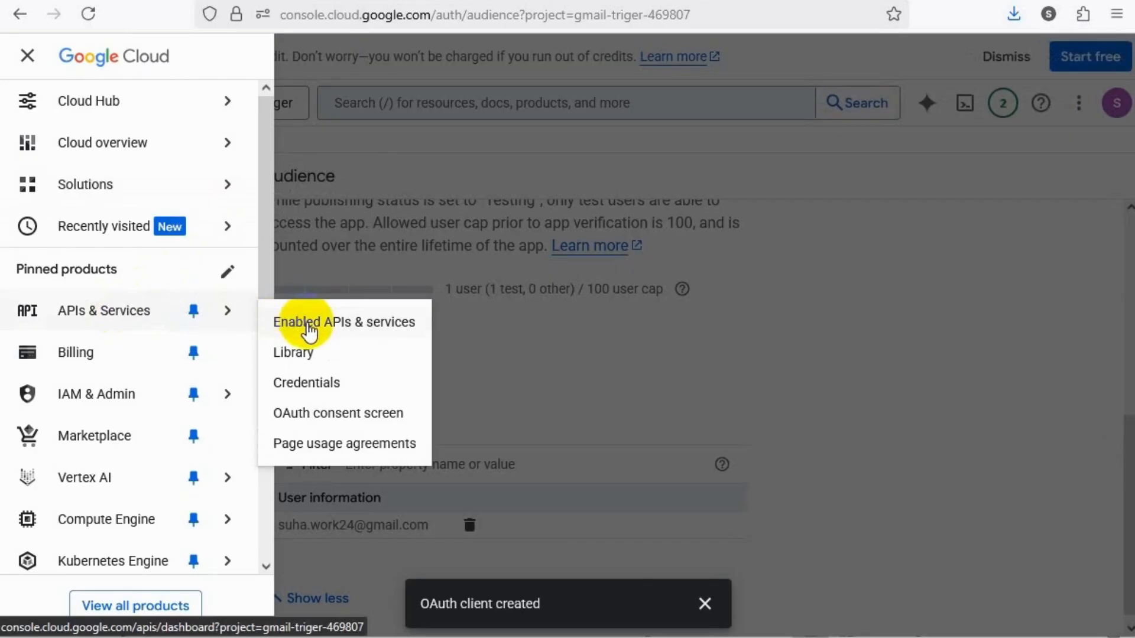
click(340, 328)
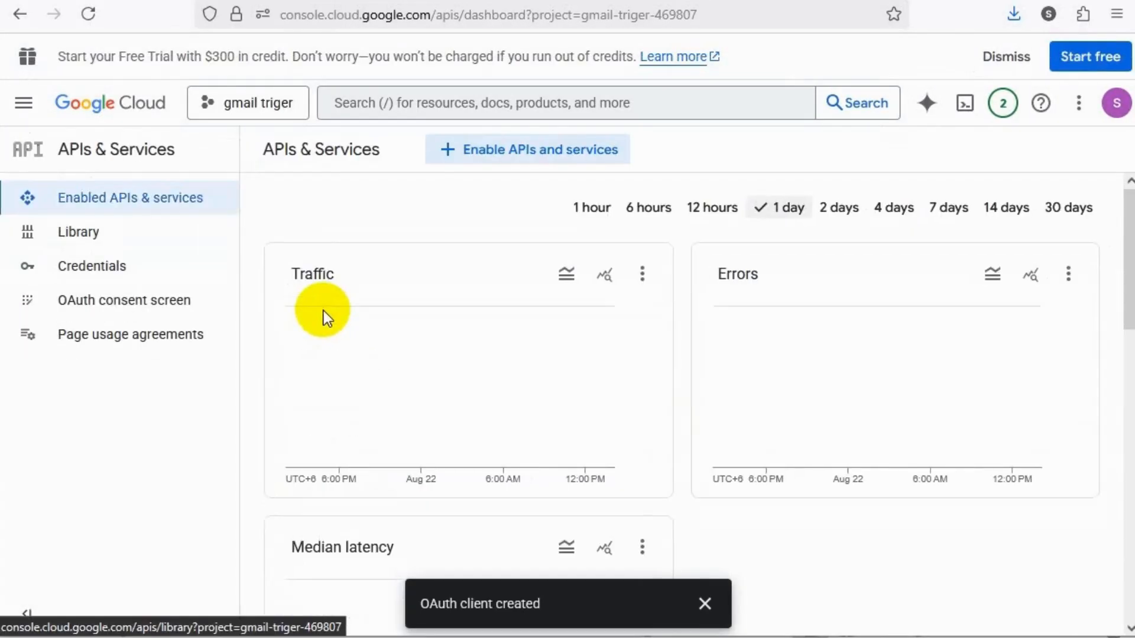
click(575, 106)
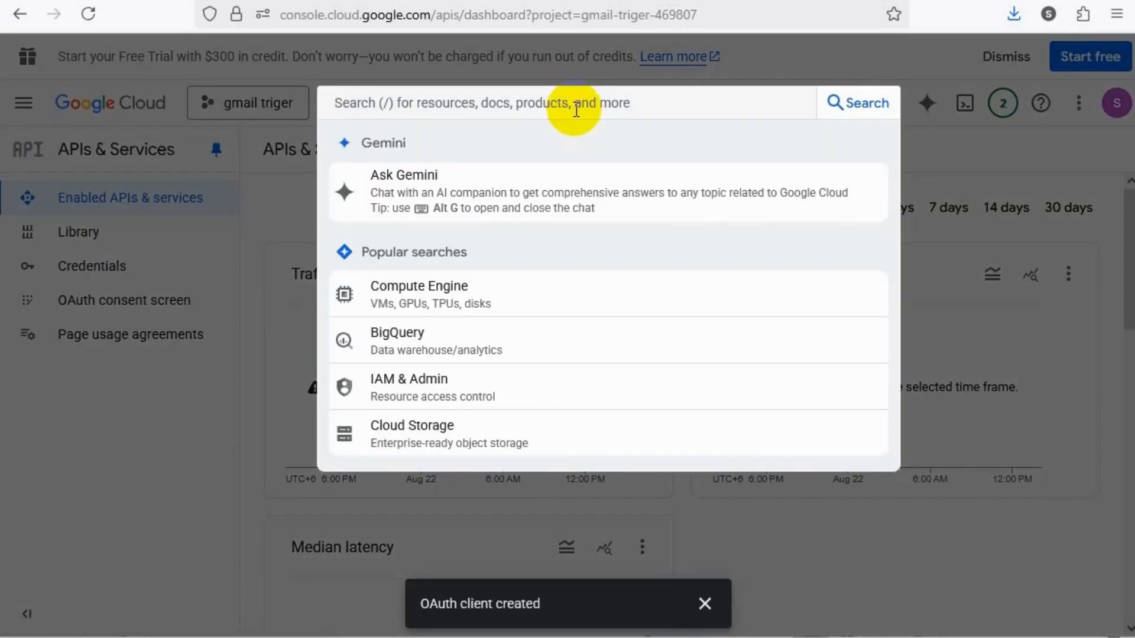
click(240, 371)
click(72, 235)
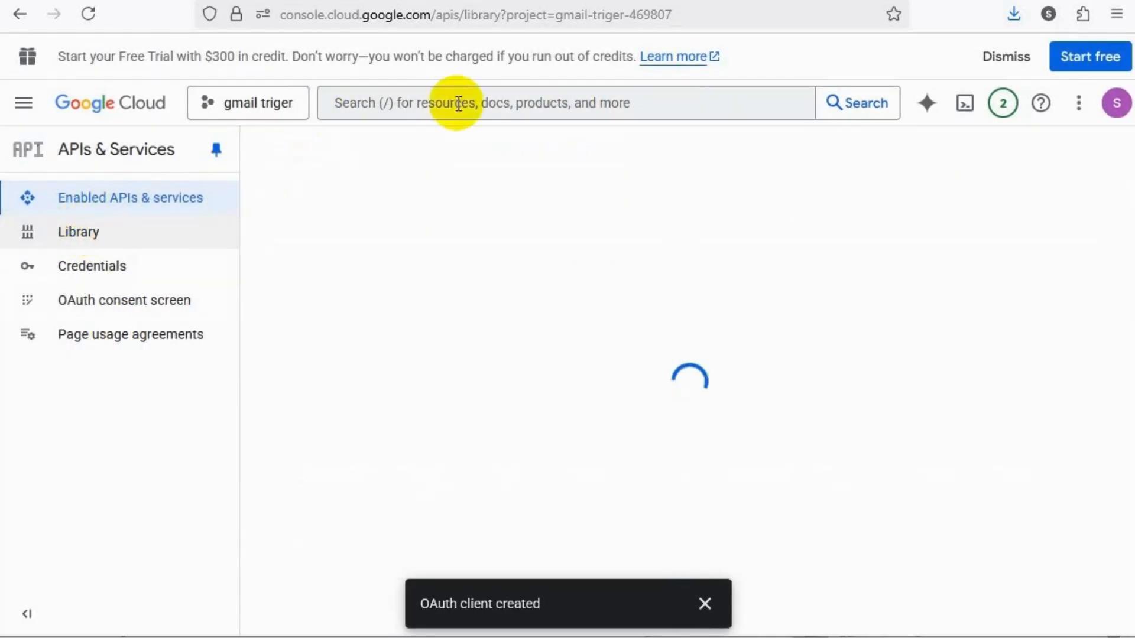
scroll(390, 378, down, 5)
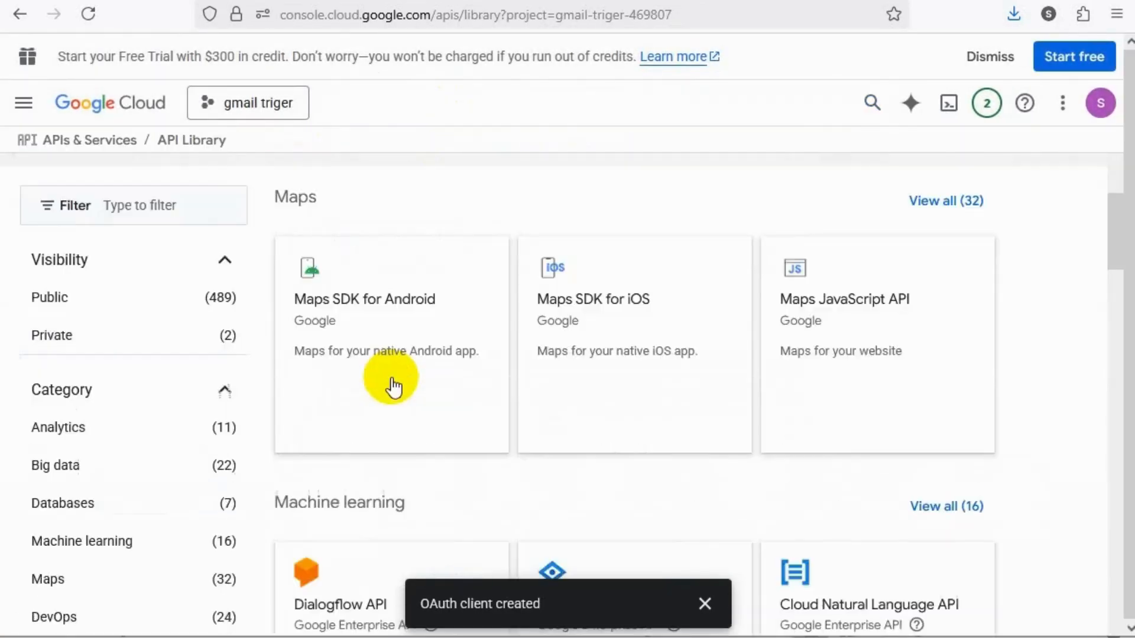
scroll(393, 387, down, 10)
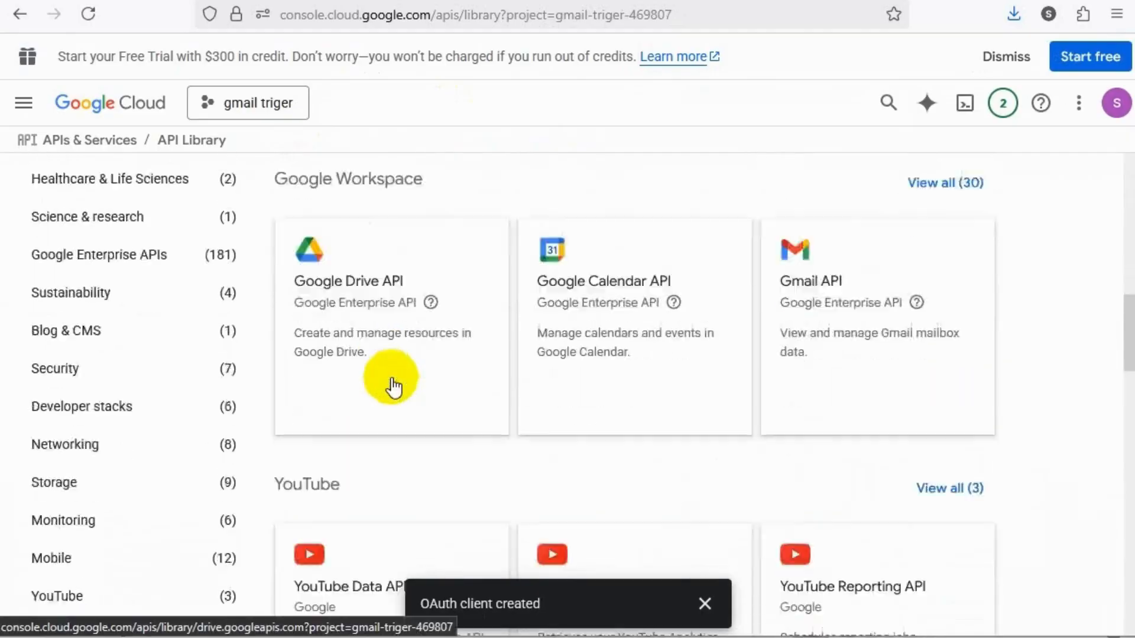
scroll(394, 387, down, 1)
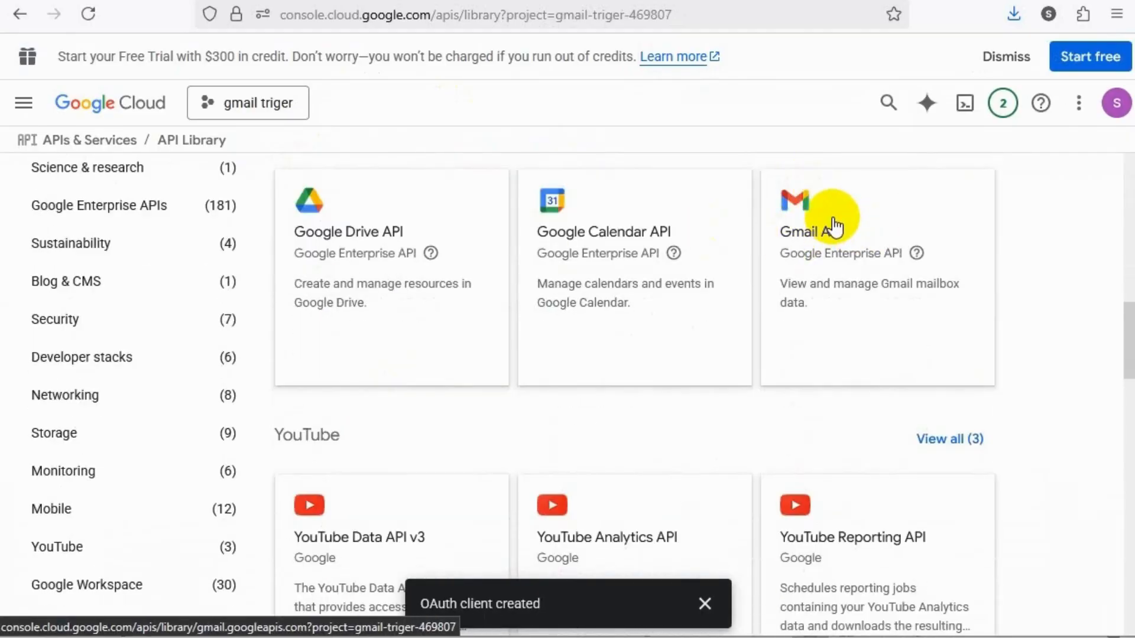
click(833, 226)
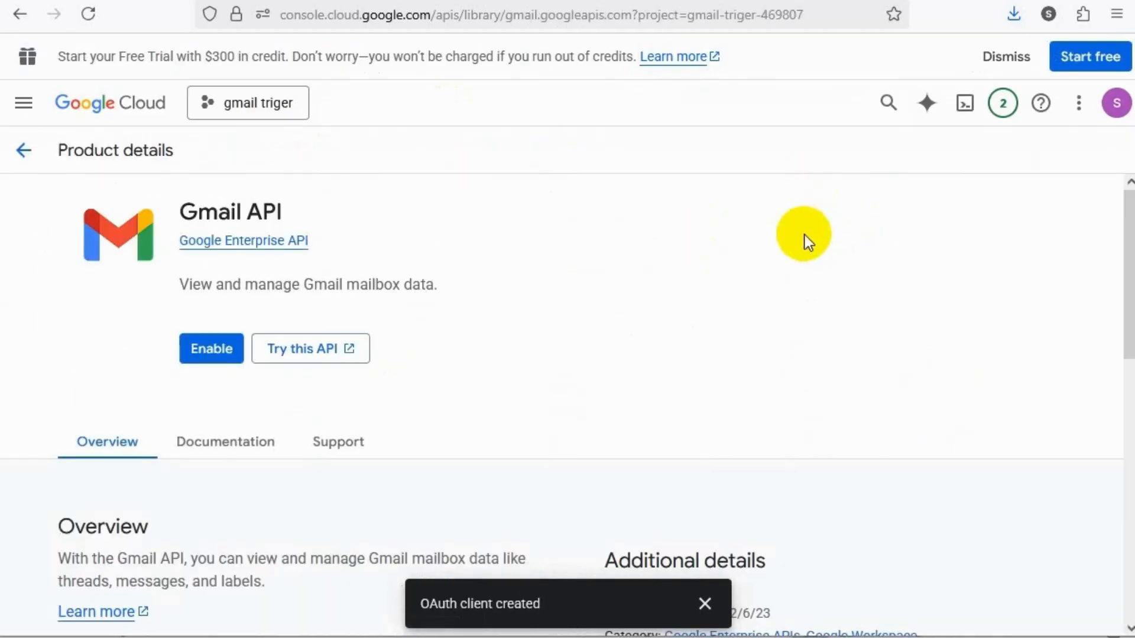
click(210, 352)
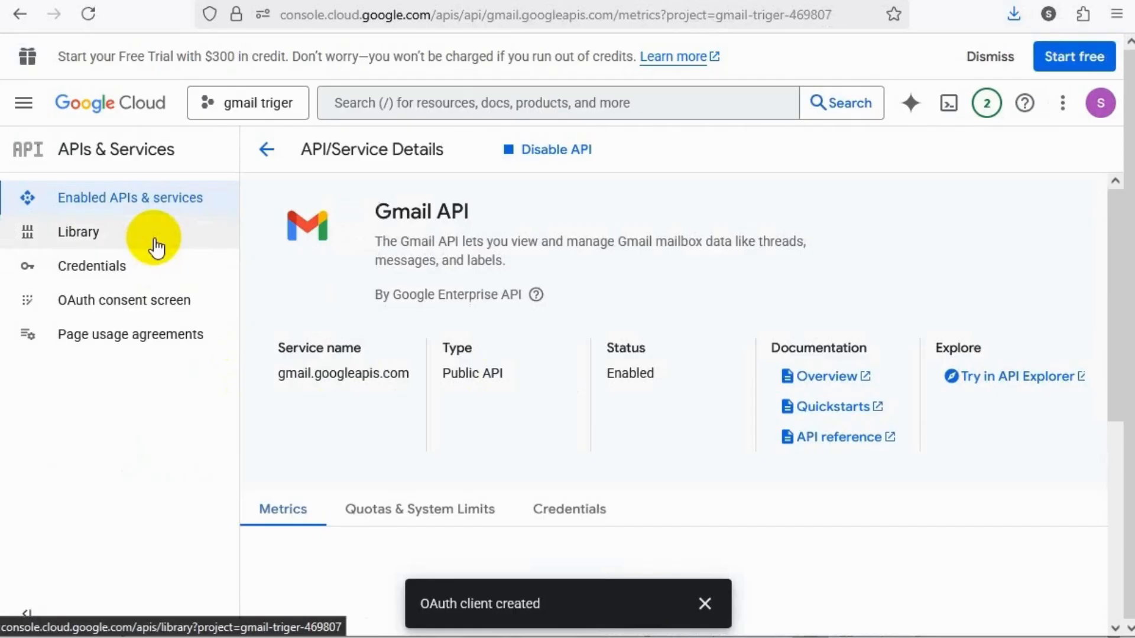
Find the Google Drive API among all Google Workspace entries in the API Library and enable it for the gmail triger project
click(155, 245)
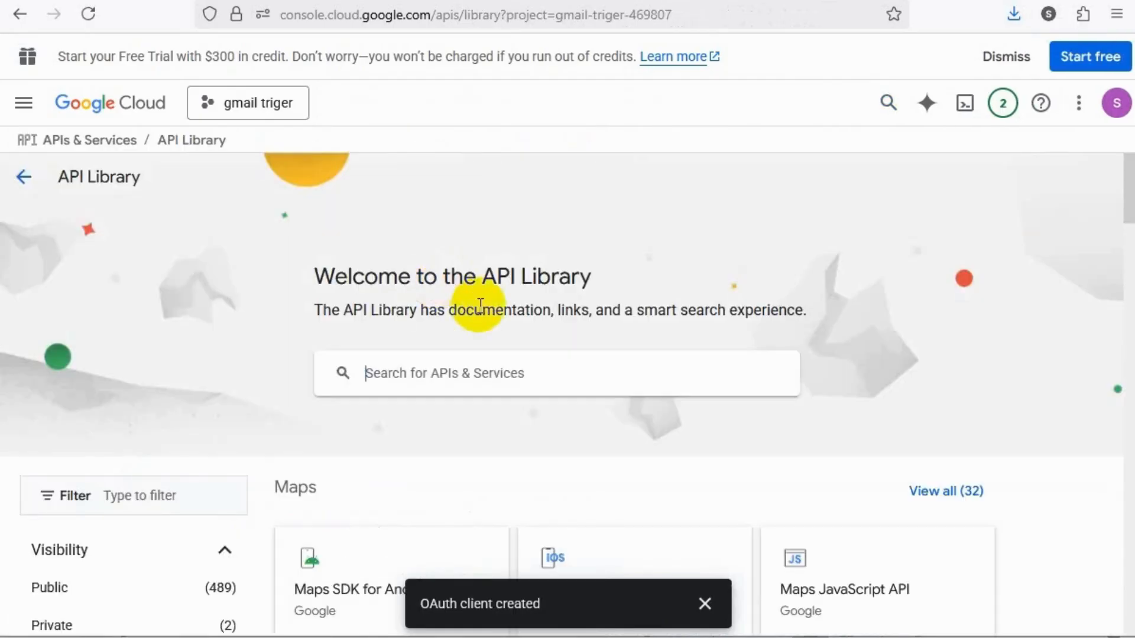
scroll(485, 340, down, 5)
scroll(485, 343, down, 5)
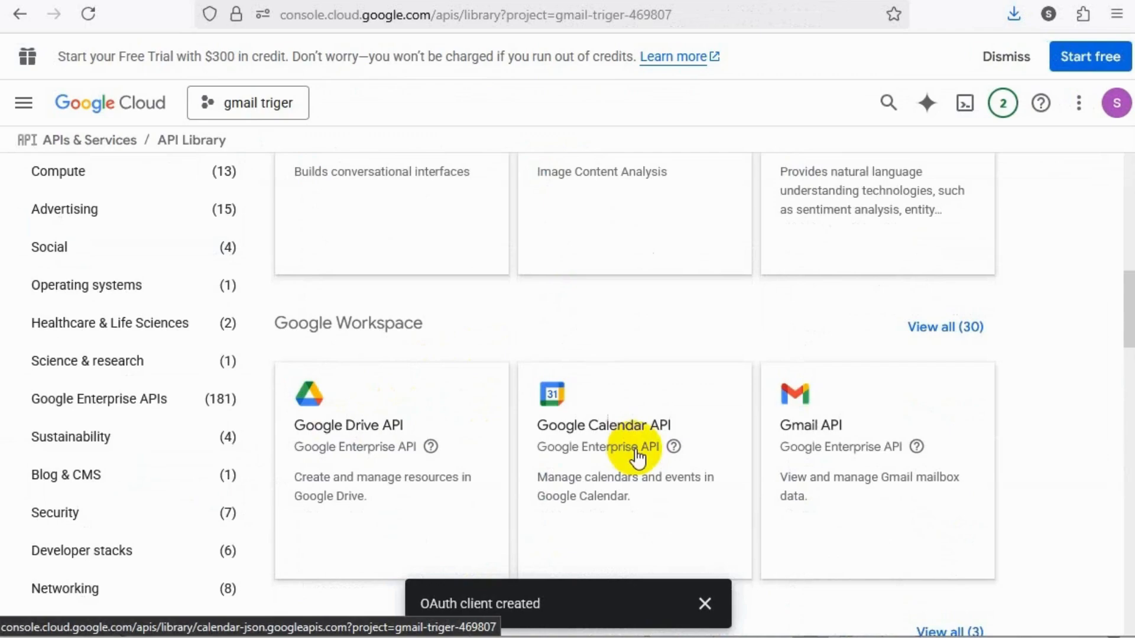
scroll(597, 433, down, 5)
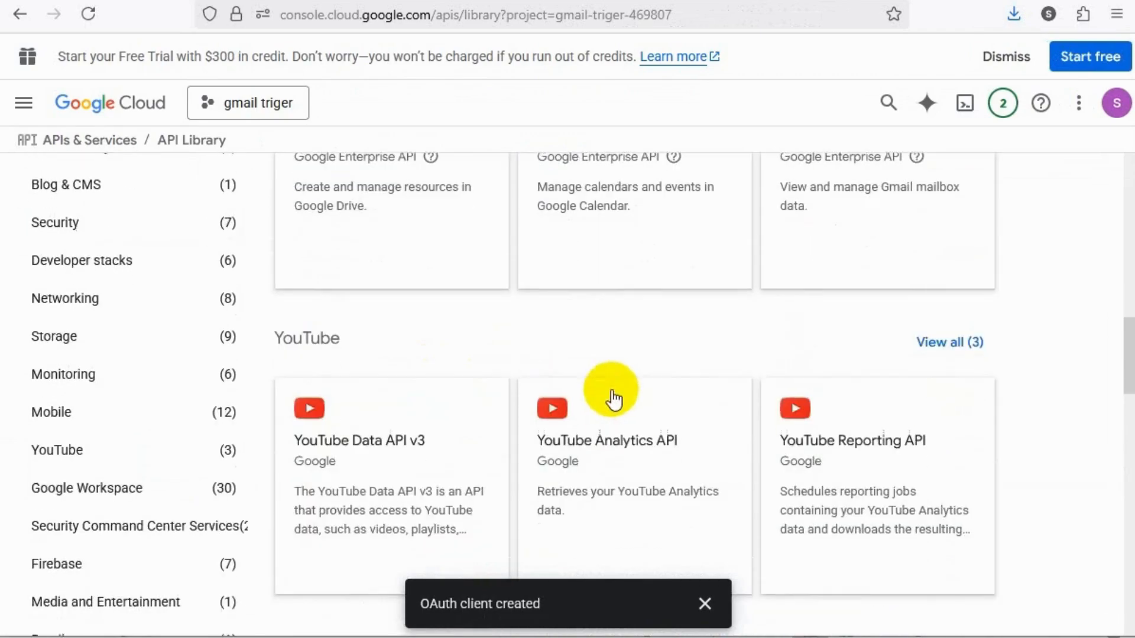
scroll(615, 396, up, 5)
click(946, 328)
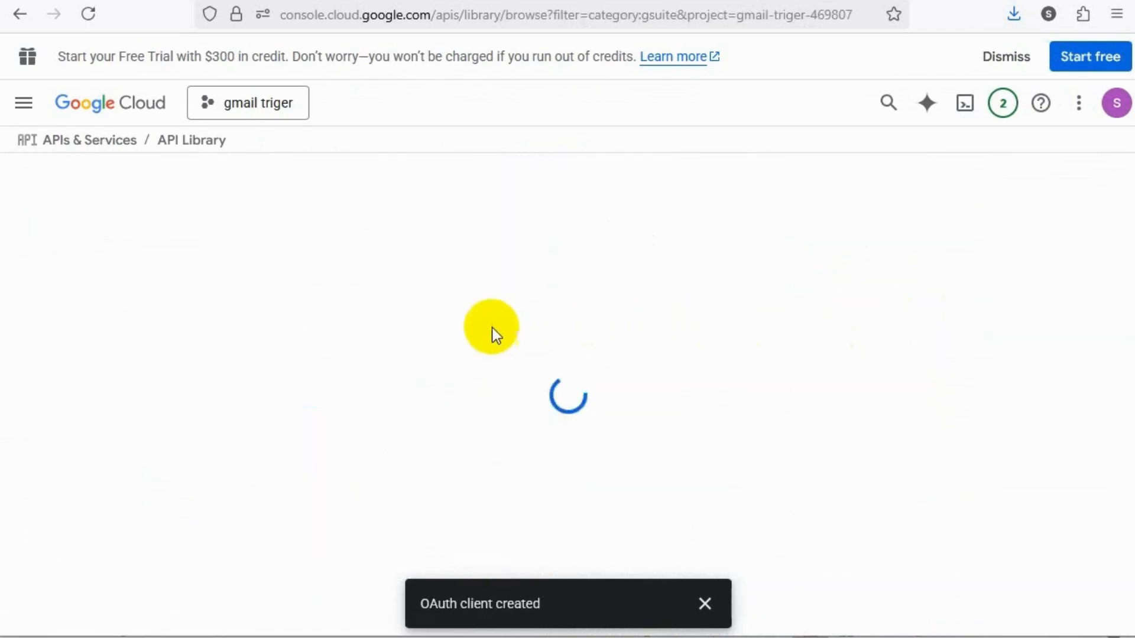
scroll(490, 419, down, 8)
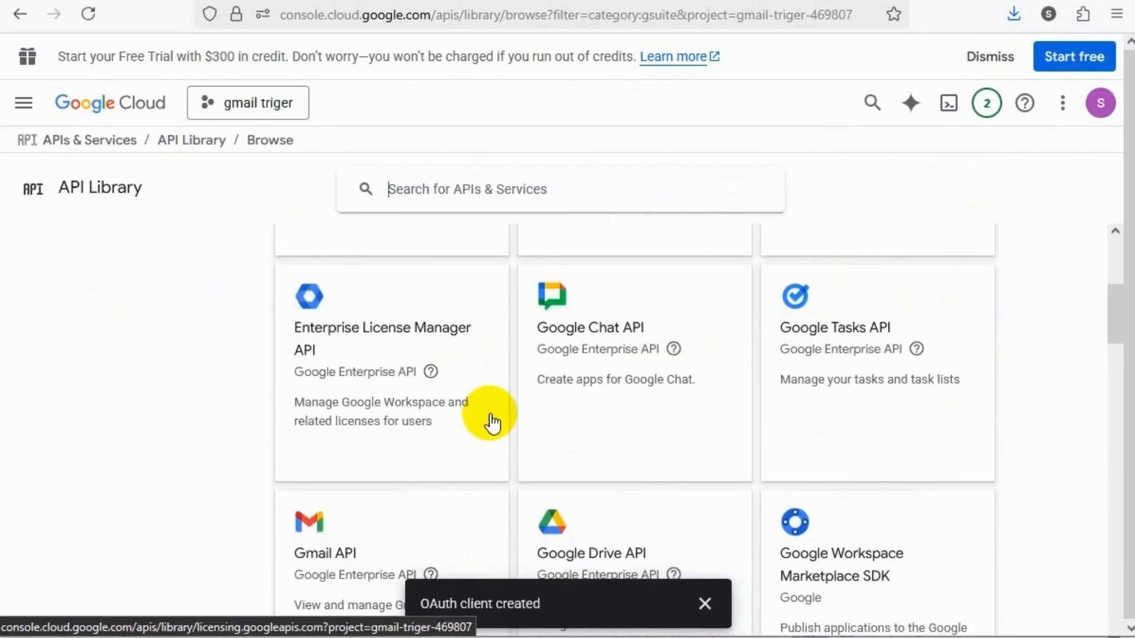
scroll(636, 393, down, 3)
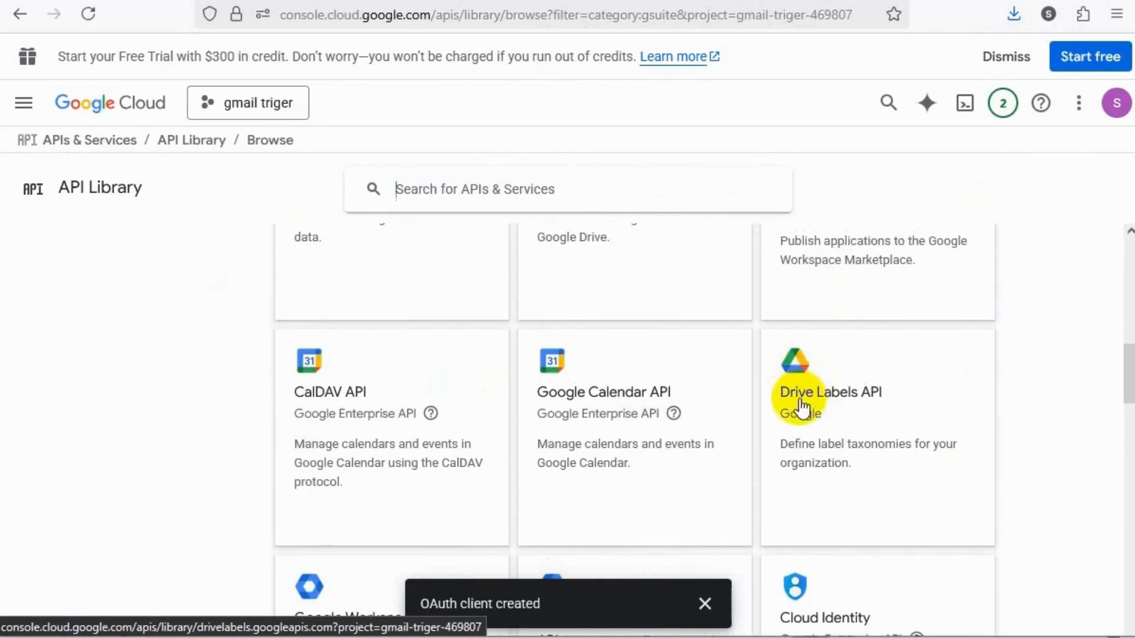
scroll(798, 398, down, 4)
scroll(798, 406, up, 7)
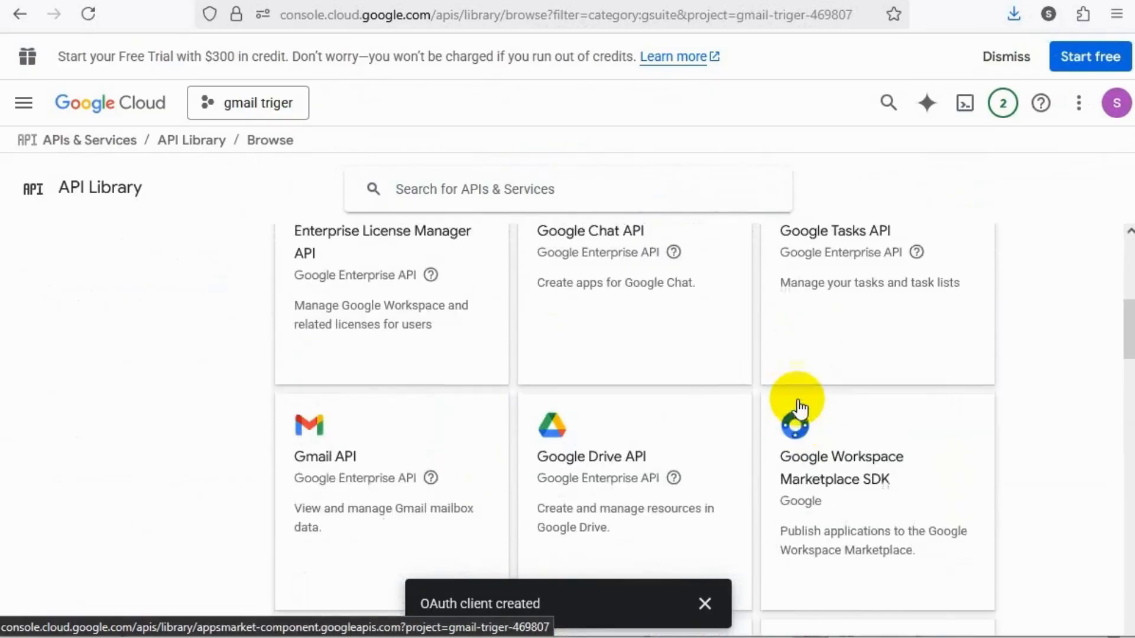
scroll(615, 443, up, 2)
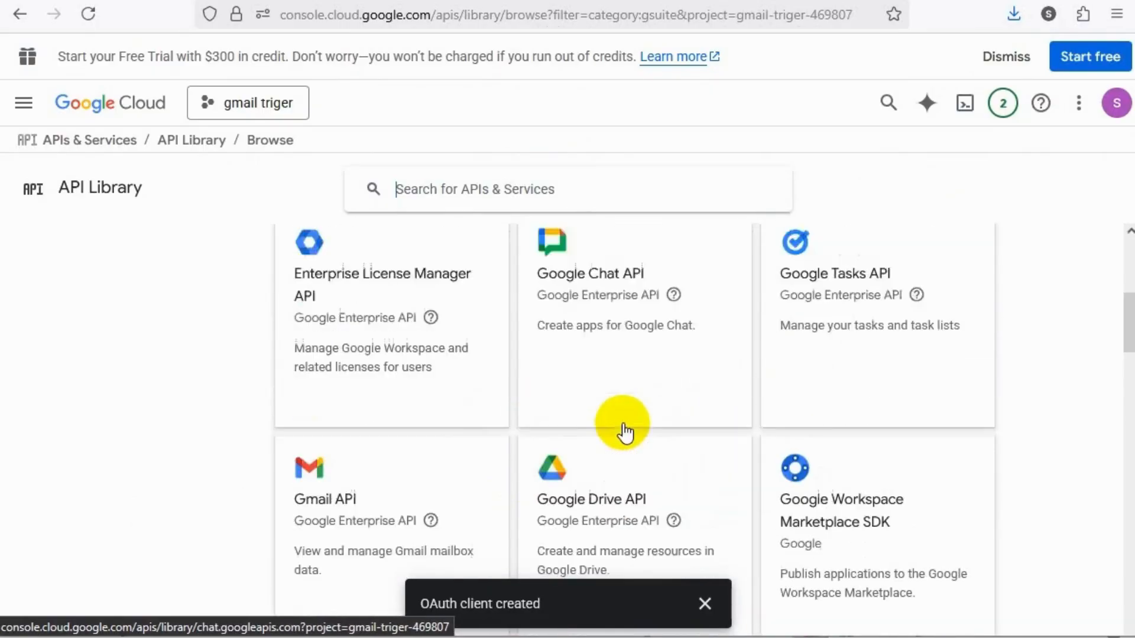
scroll(615, 464, down, 3)
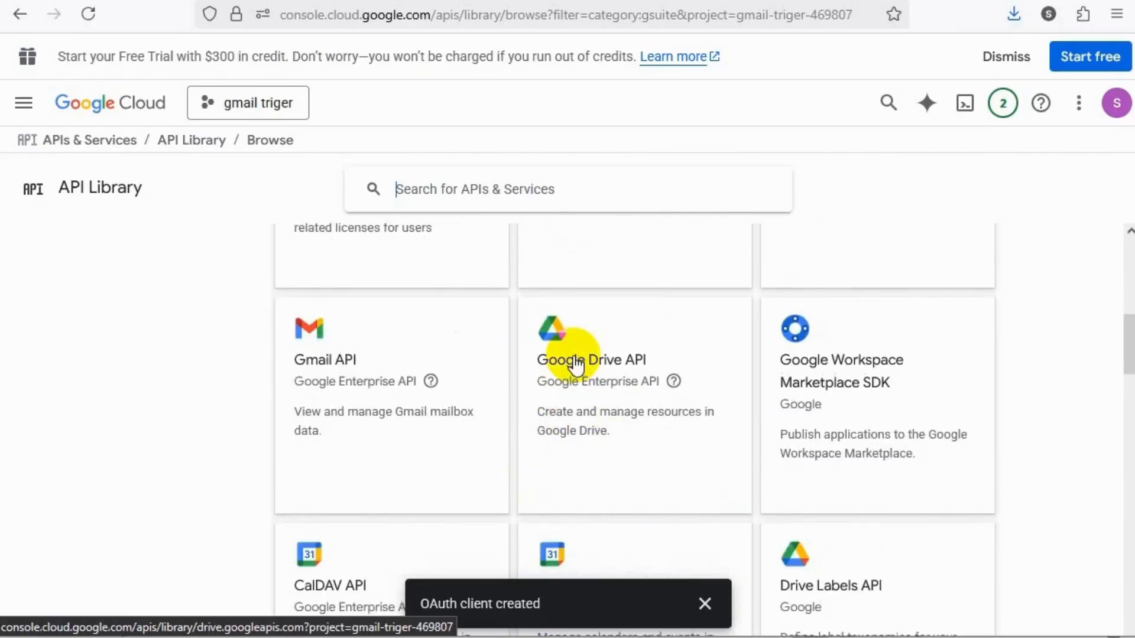
click(571, 353)
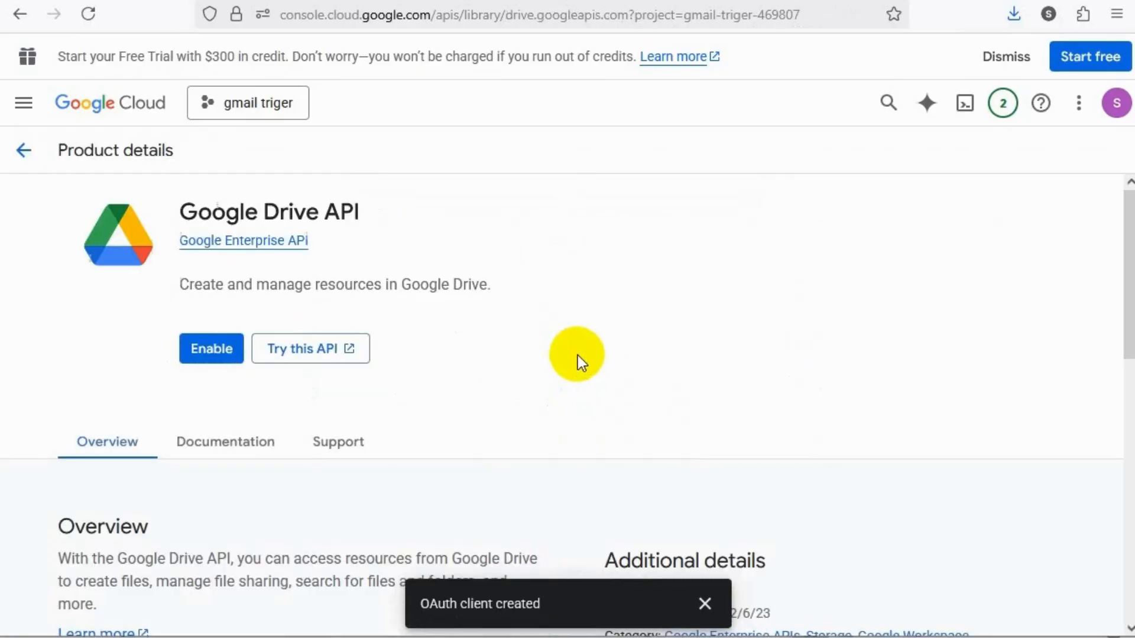
click(233, 349)
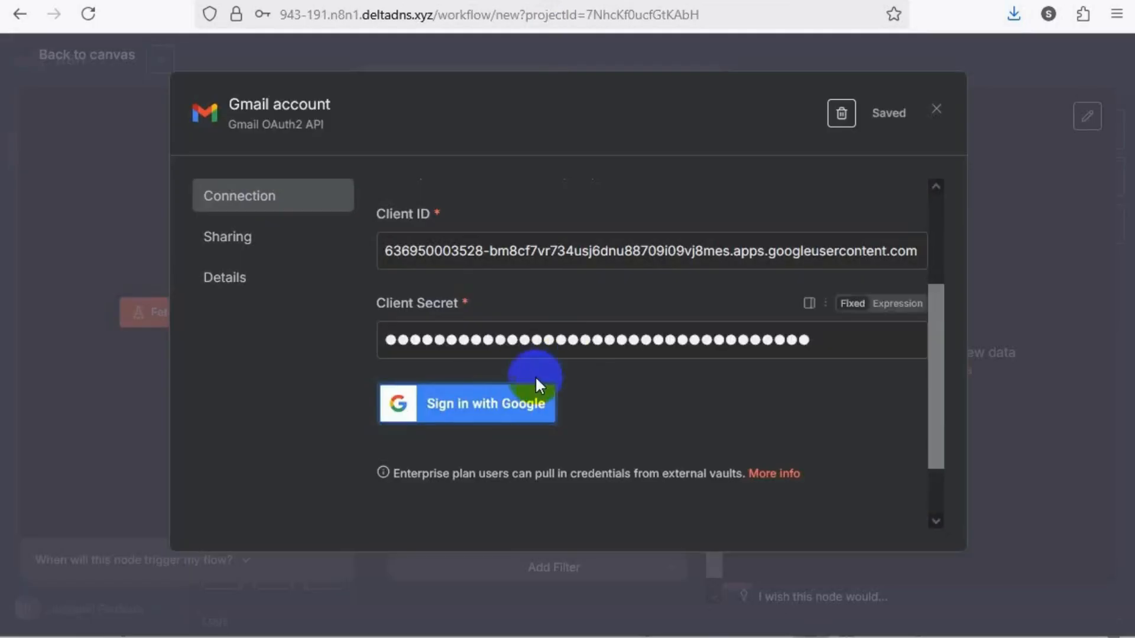
In n8n, sign in with Google for the Gmail credential, continue past the unverified-app warning, grant all requested permissions and close the credential
click(476, 407)
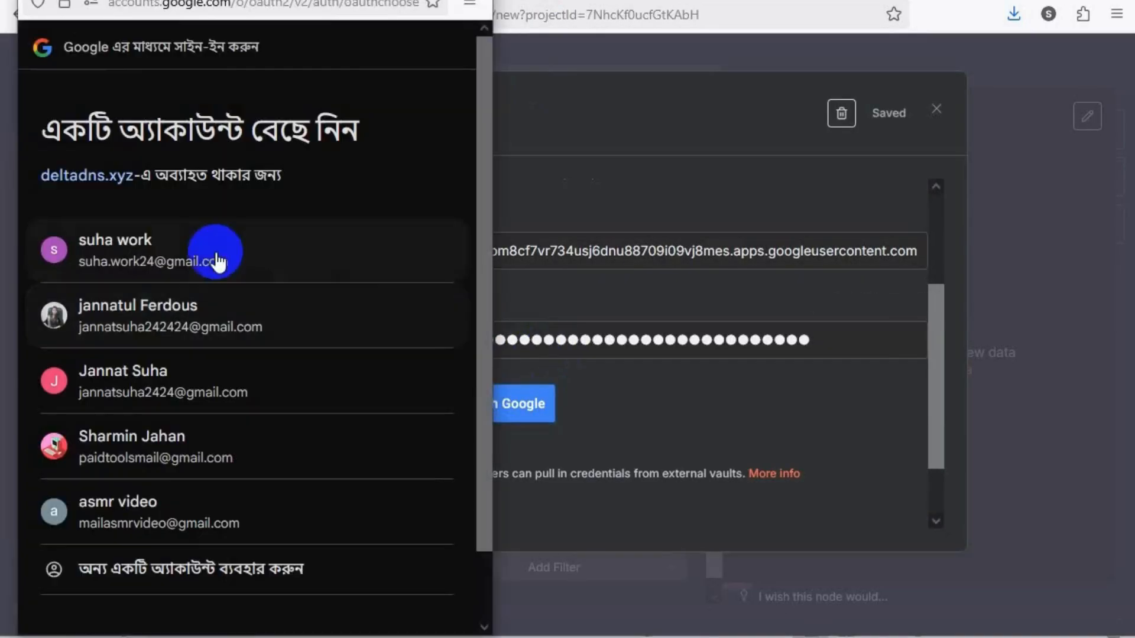
click(195, 258)
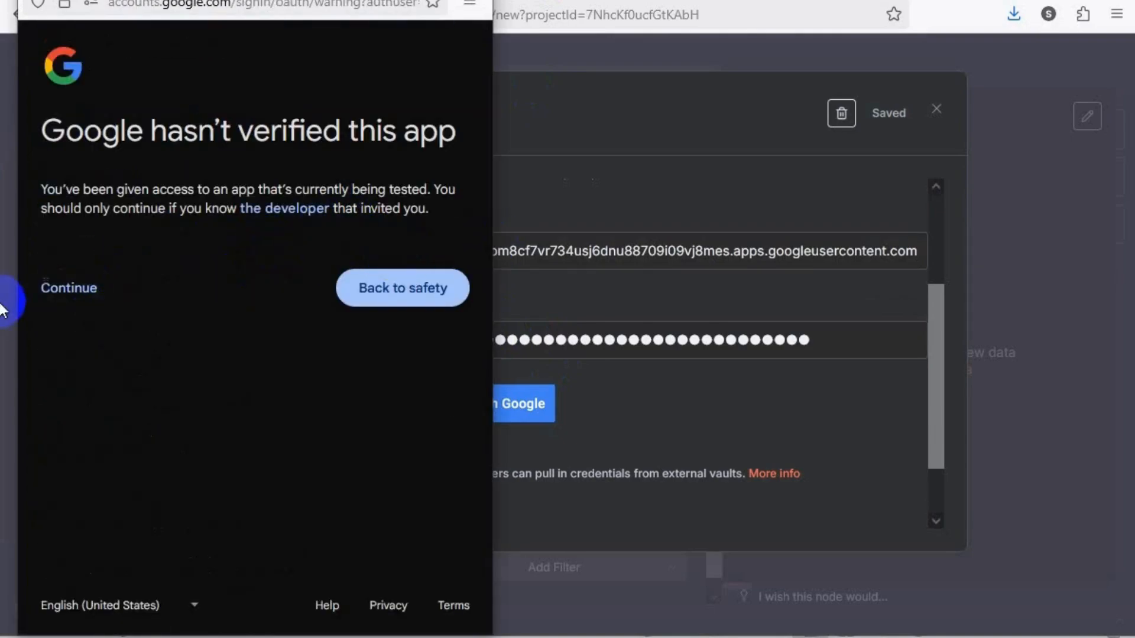
click(77, 295)
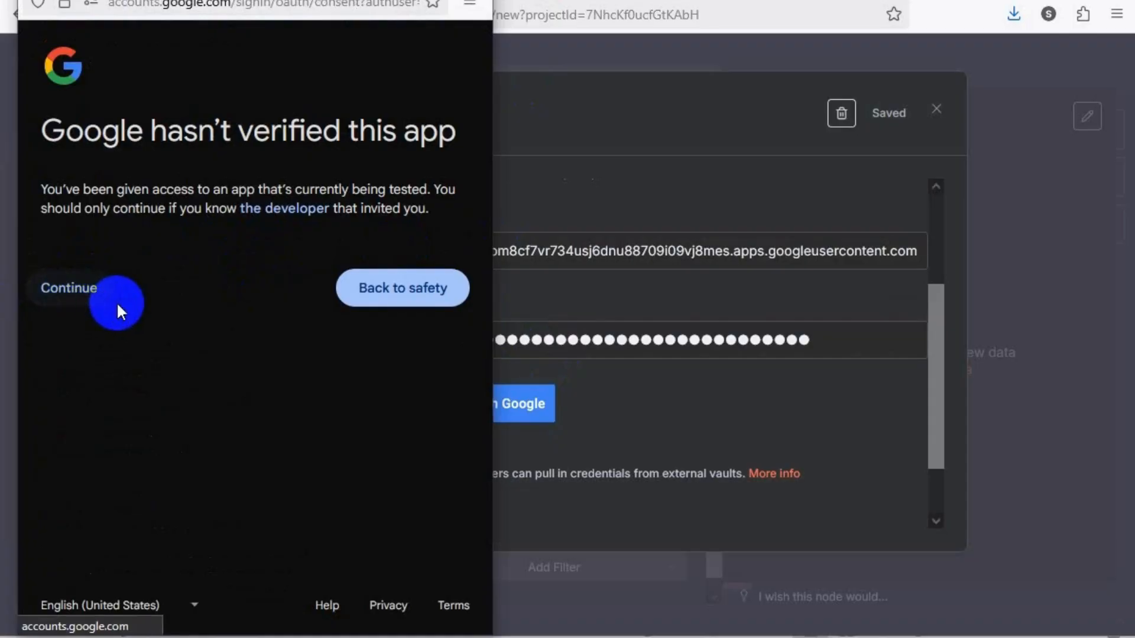
click(52, 326)
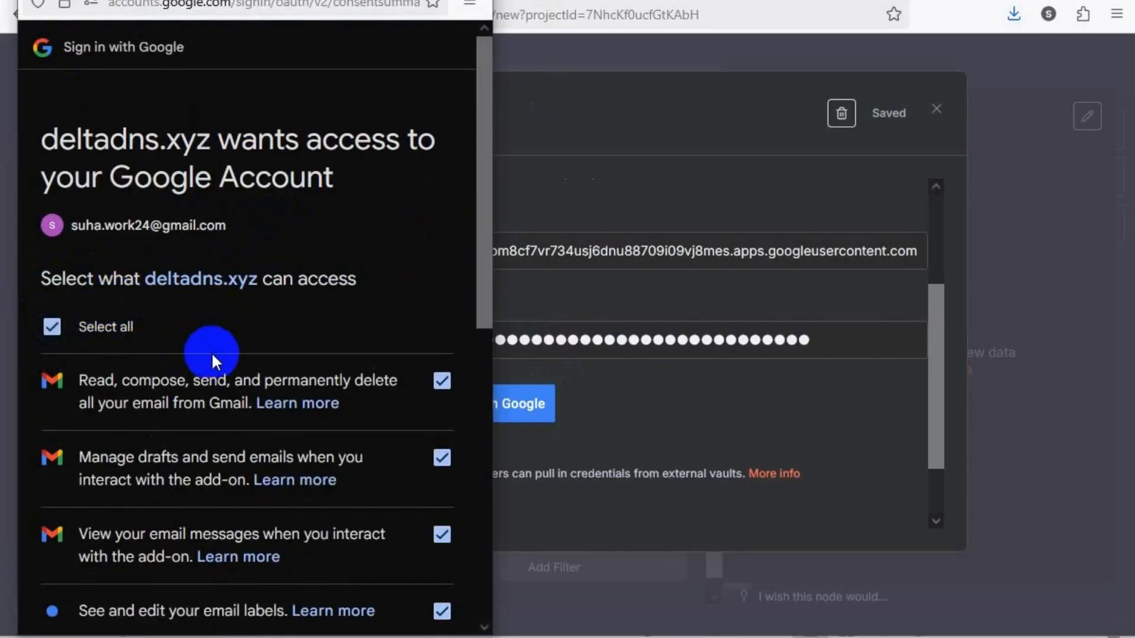
scroll(213, 355, down, 10)
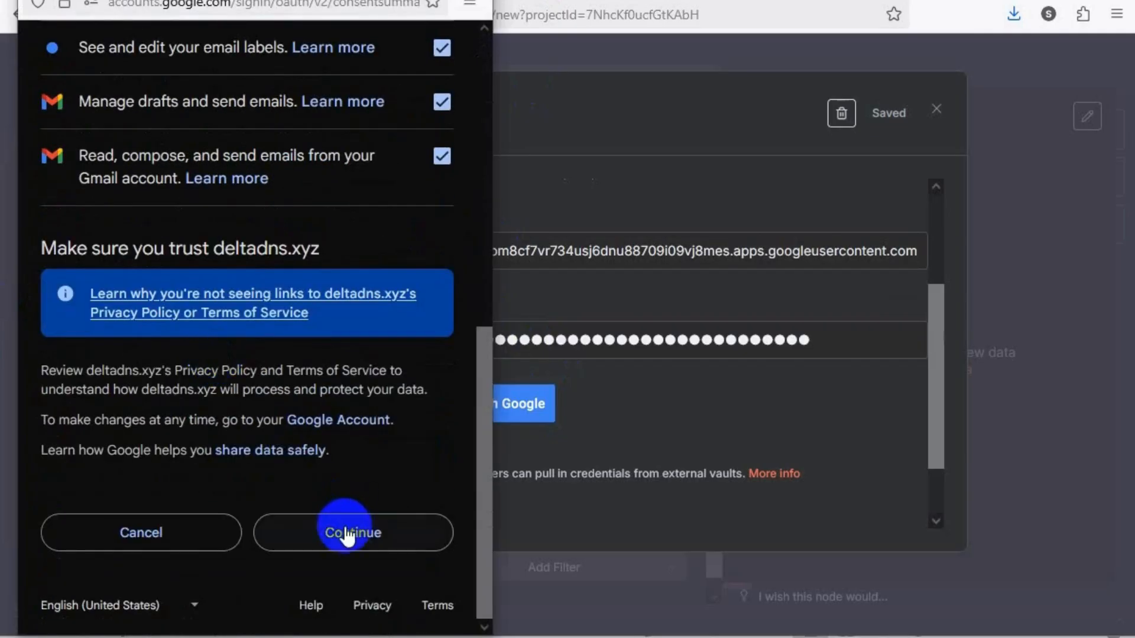
click(349, 533)
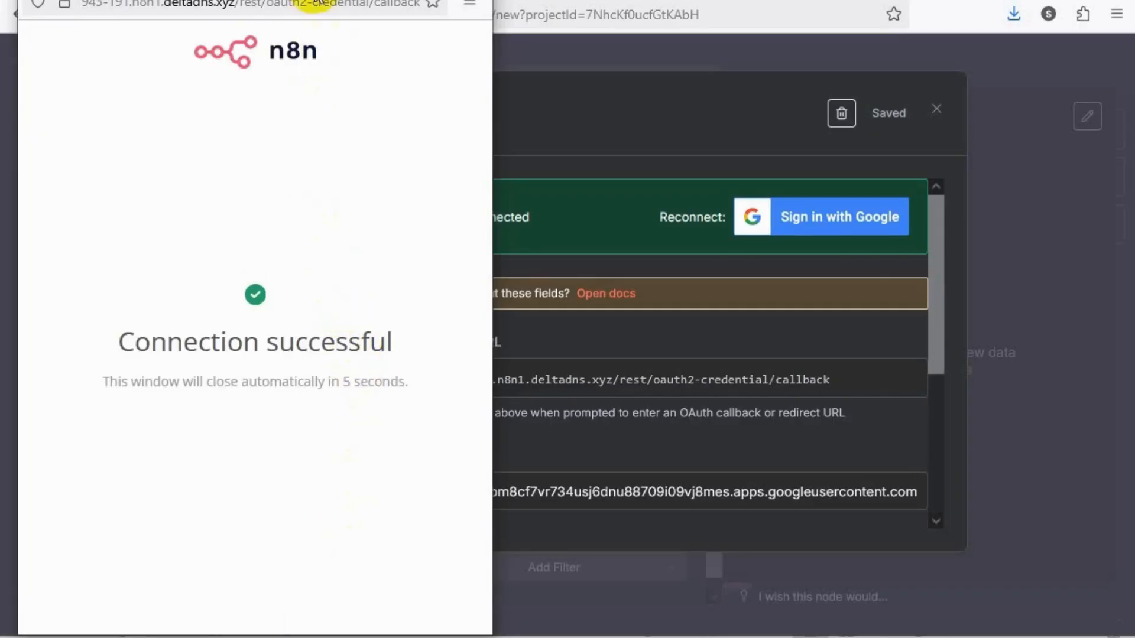
drag(314, 4, 305, 38)
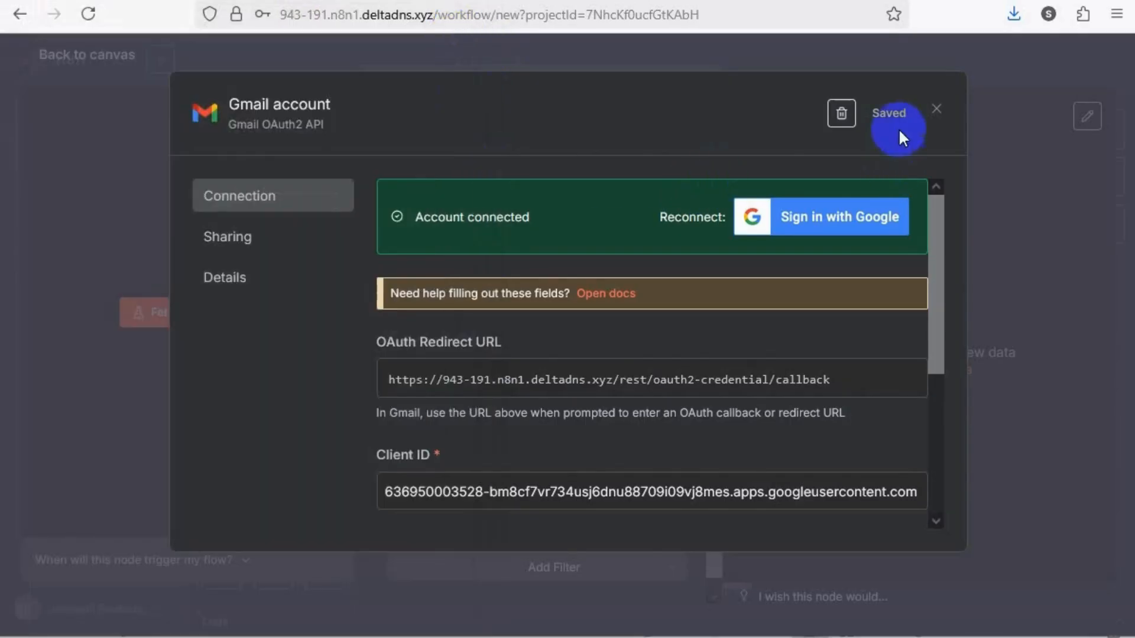
click(937, 113)
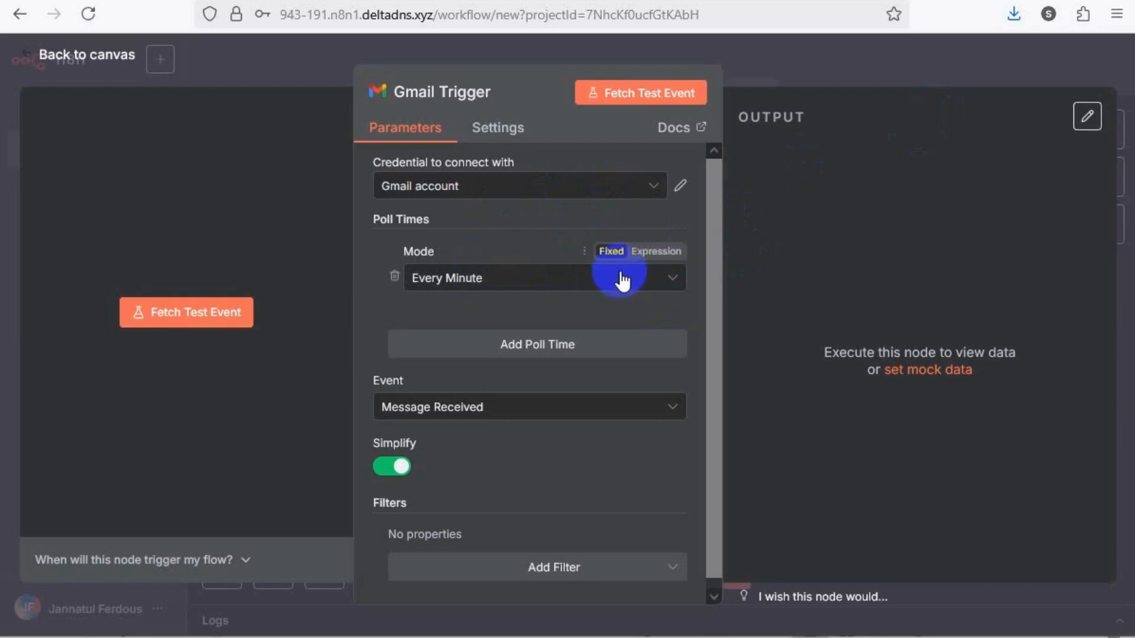
Choose Every Minute as the poll time mode of the Gmail Trigger and review its remaining parameters
click(623, 284)
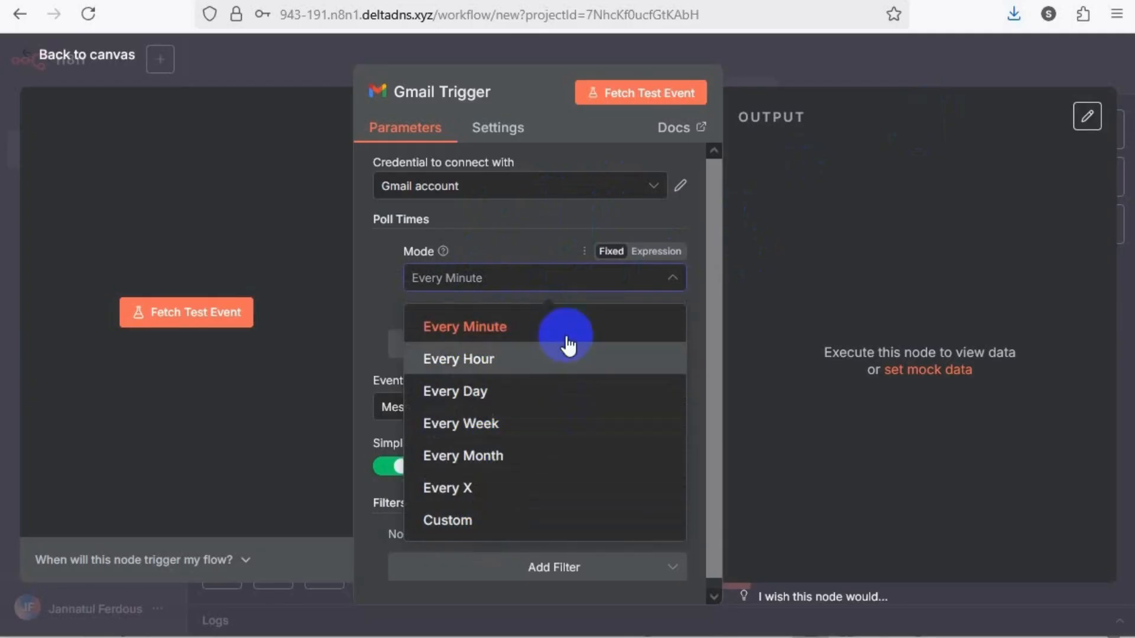
click(547, 346)
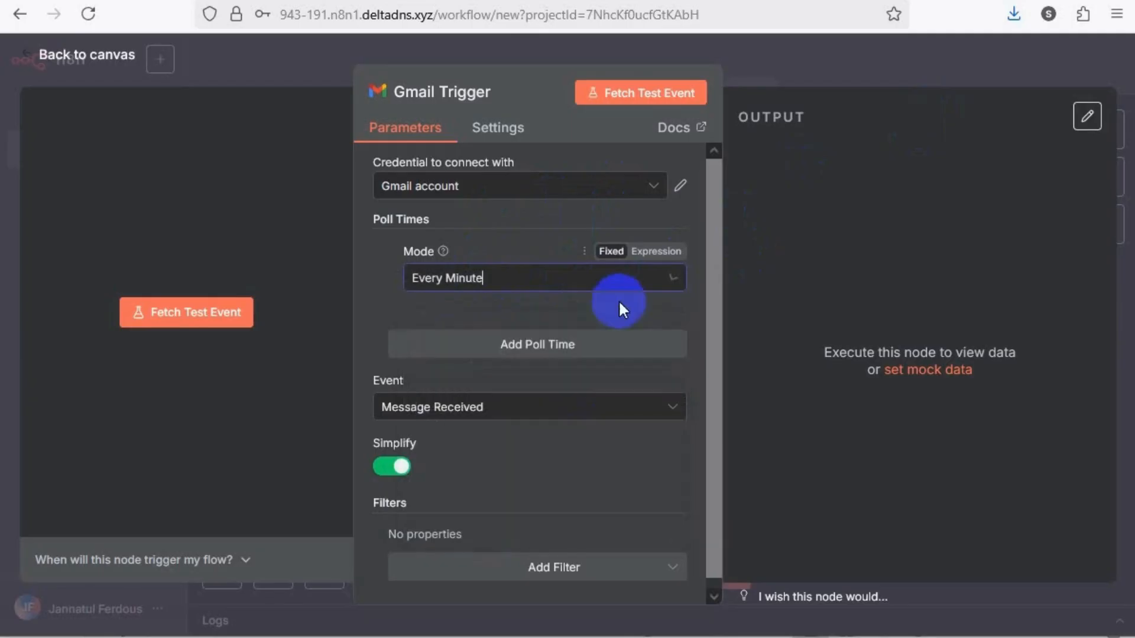
click(537, 236)
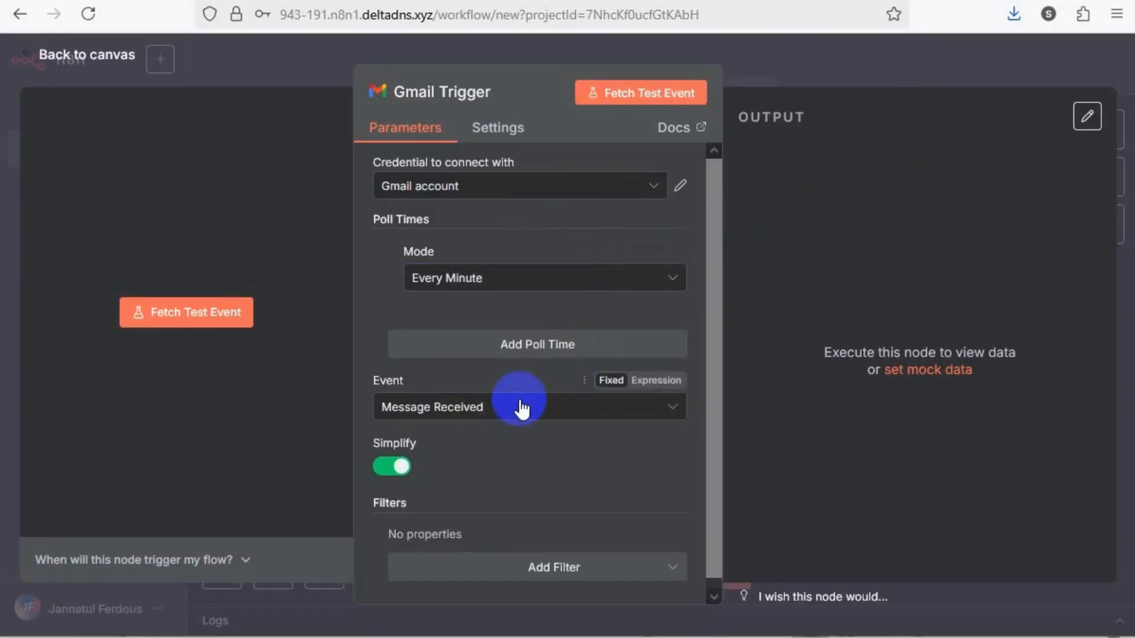
scroll(509, 463, down, 1)
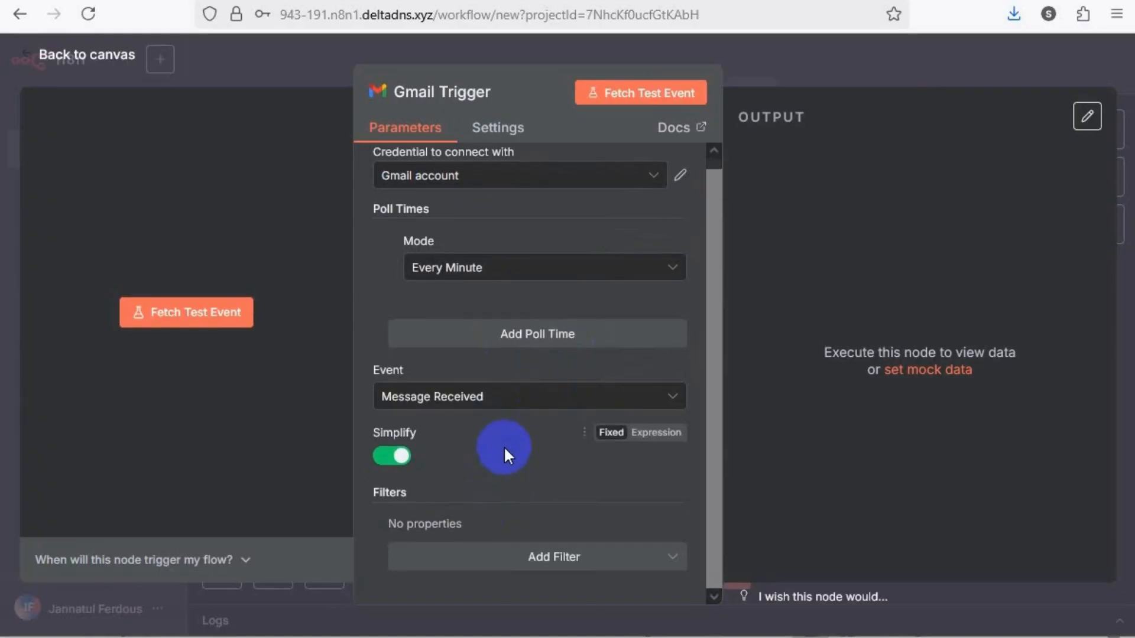
Fetch a test event for the Gmail Trigger and compare its output table with the newest message in the Gmail inbox
click(648, 92)
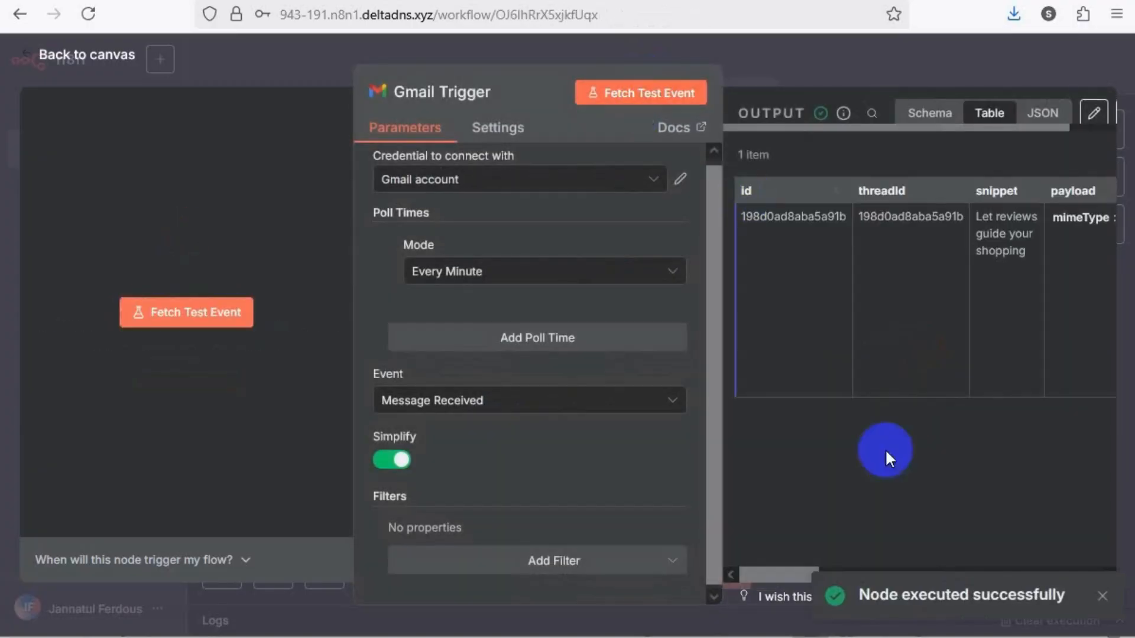
drag(782, 569, 767, 542)
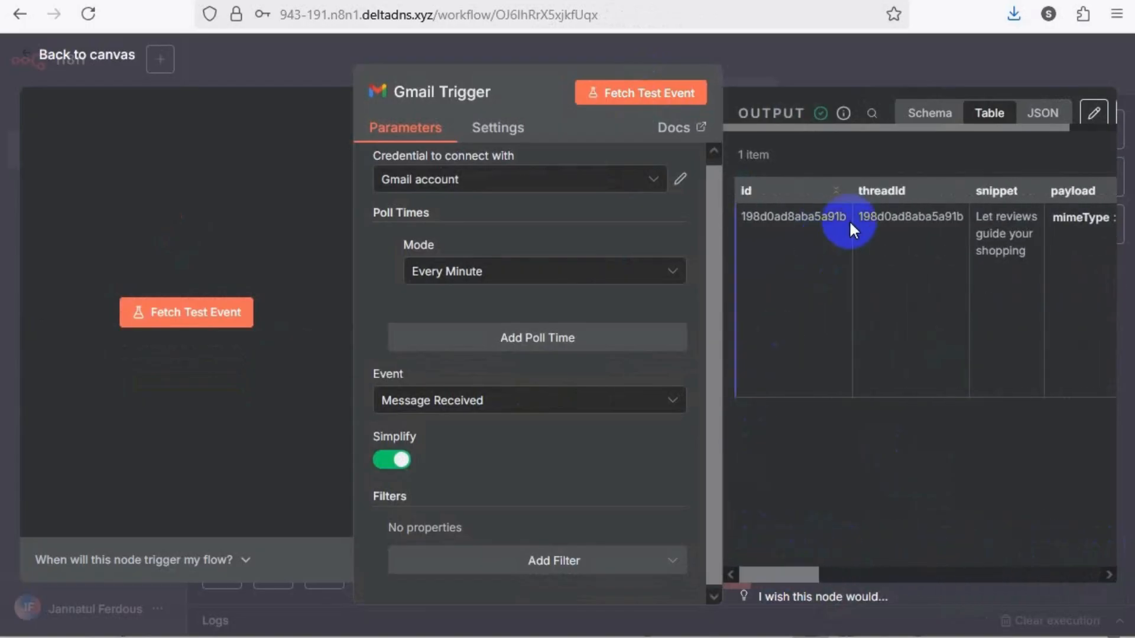
drag(801, 576, 750, 569)
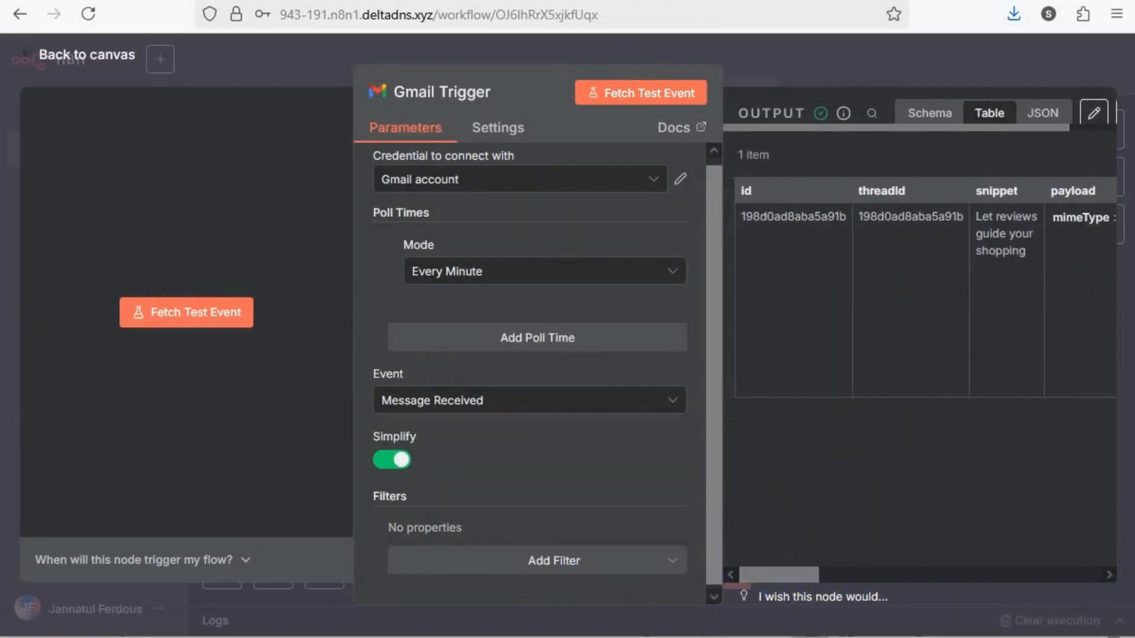
click(833, 1)
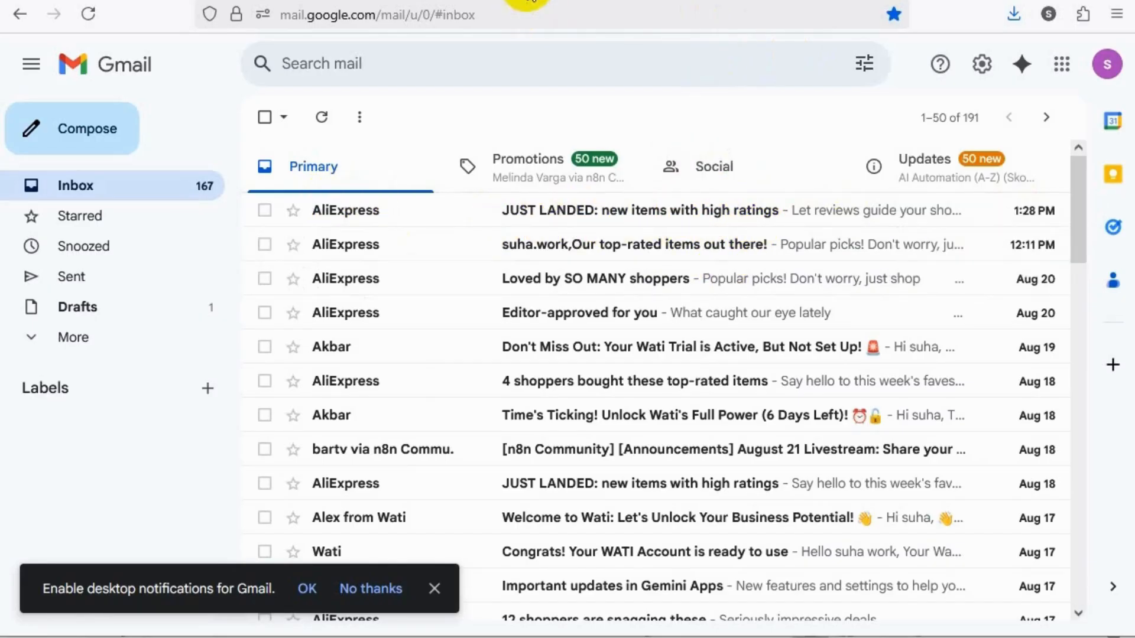
click(526, 0)
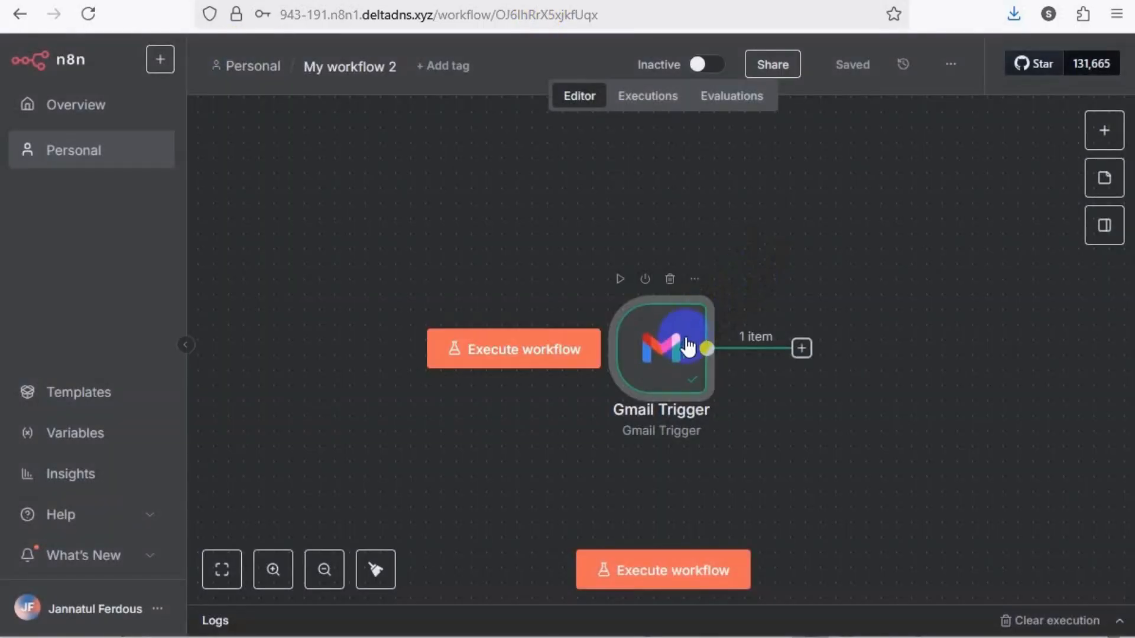
Move the Gmail Trigger node toward the left side of the workflow canvas to make room for following nodes
drag(664, 347, 405, 286)
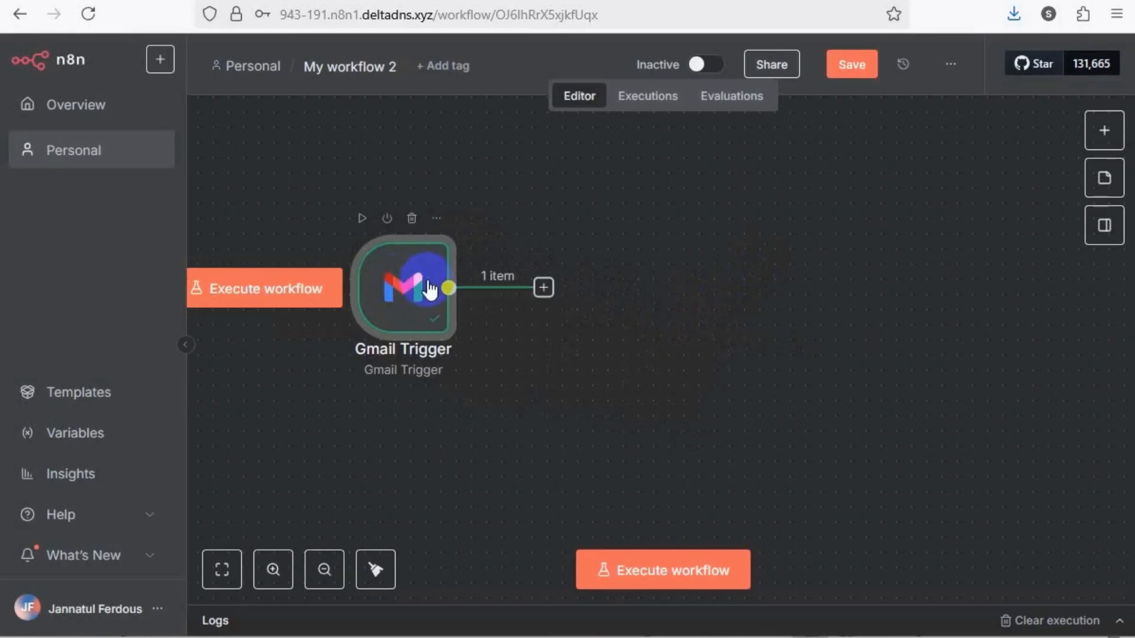
click(325, 570)
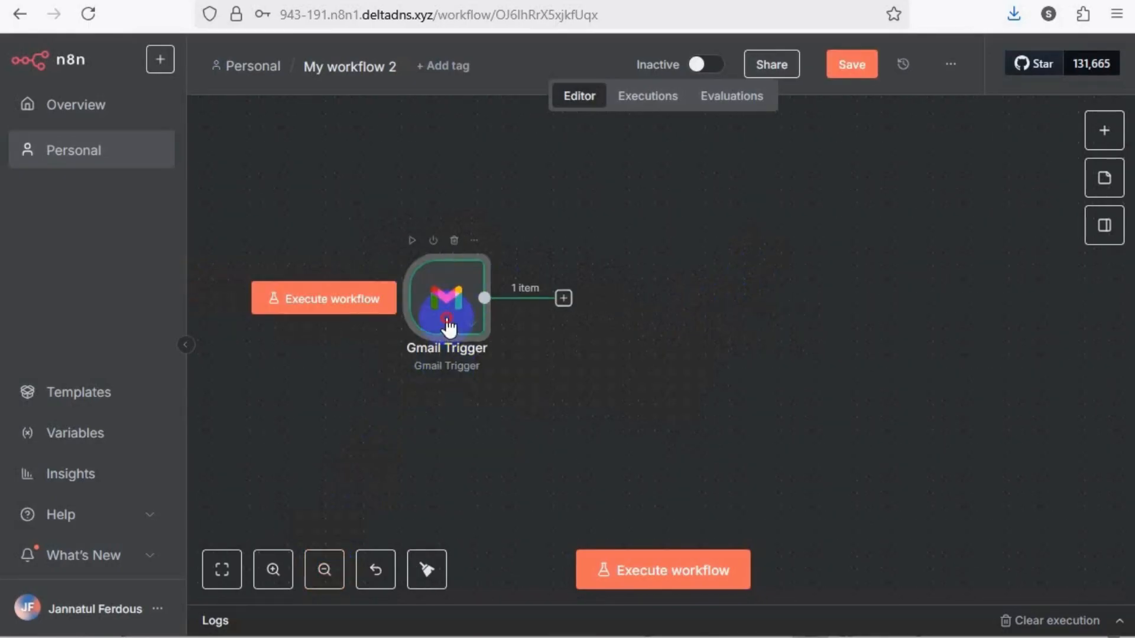
drag(451, 324, 389, 314)
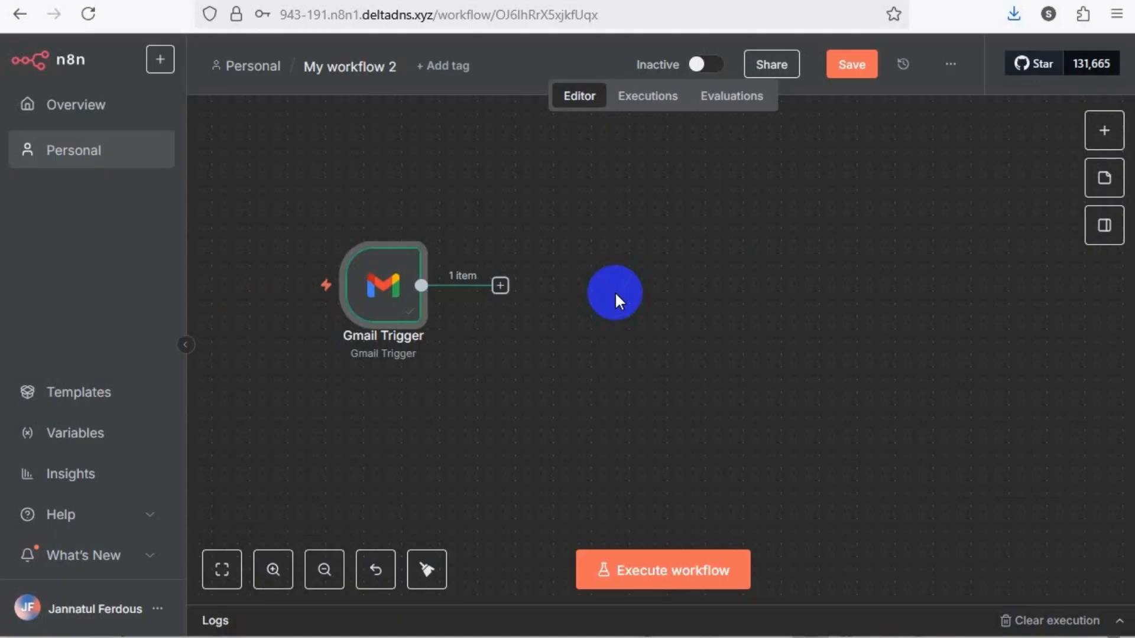
Add an AI Agent node connected to the output of the Gmail Trigger and look through its parameters
click(501, 286)
click(906, 263)
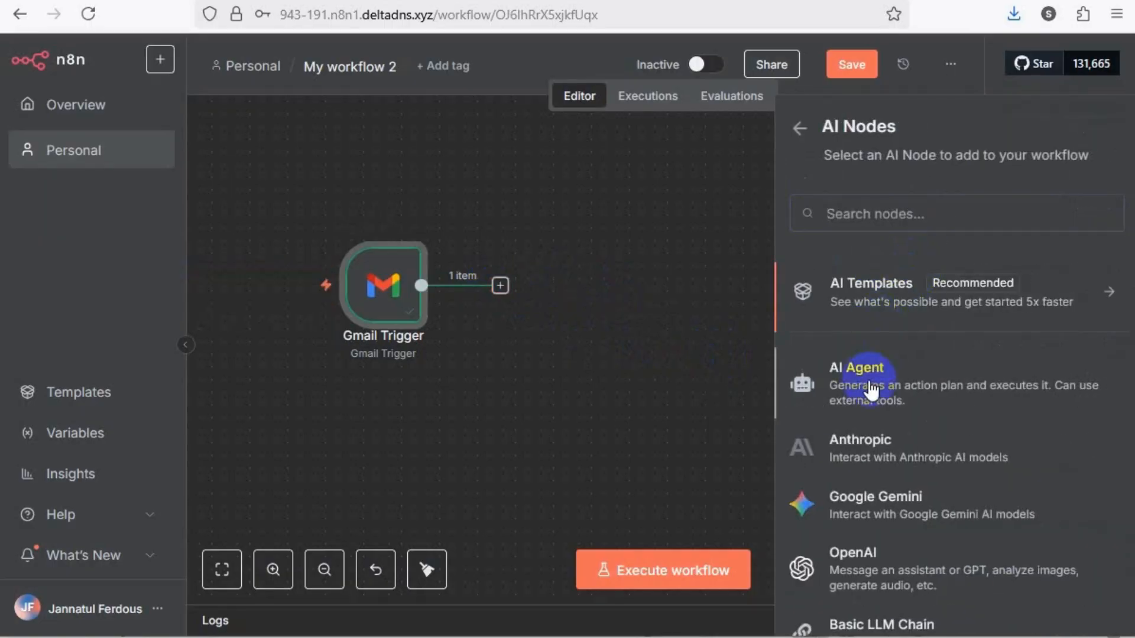
click(870, 387)
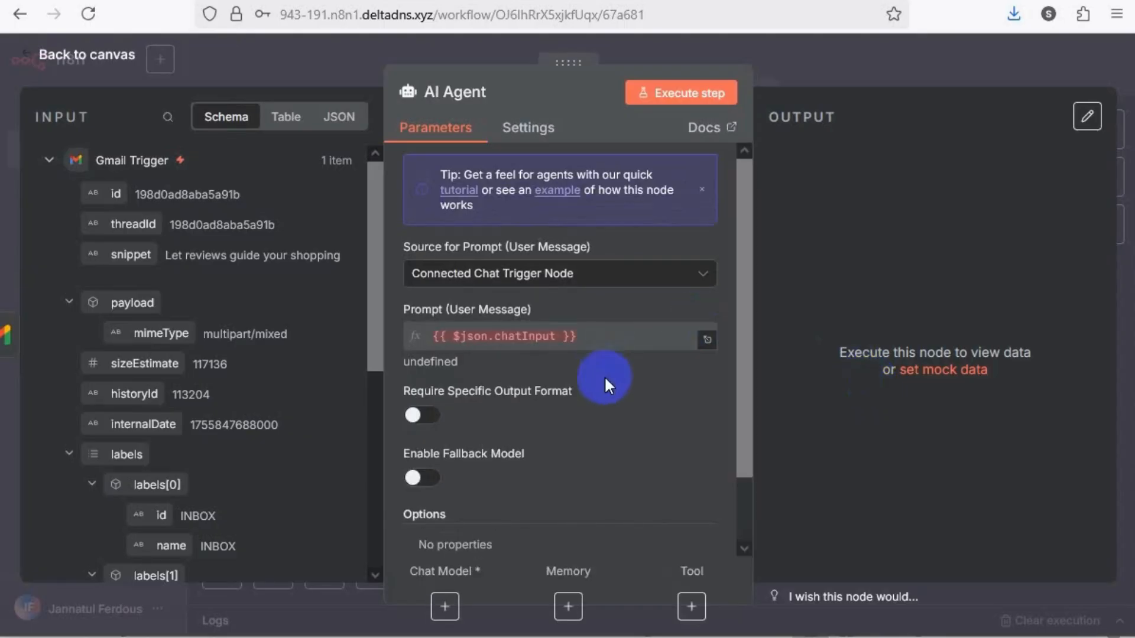
scroll(565, 390, down, 1)
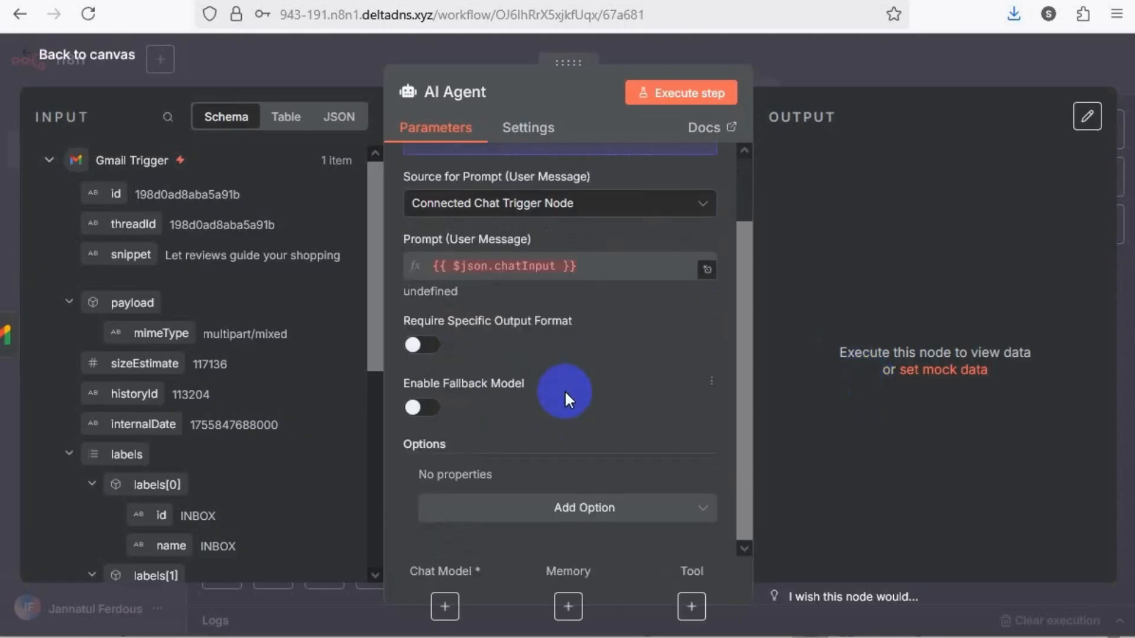
scroll(565, 391, up, 1)
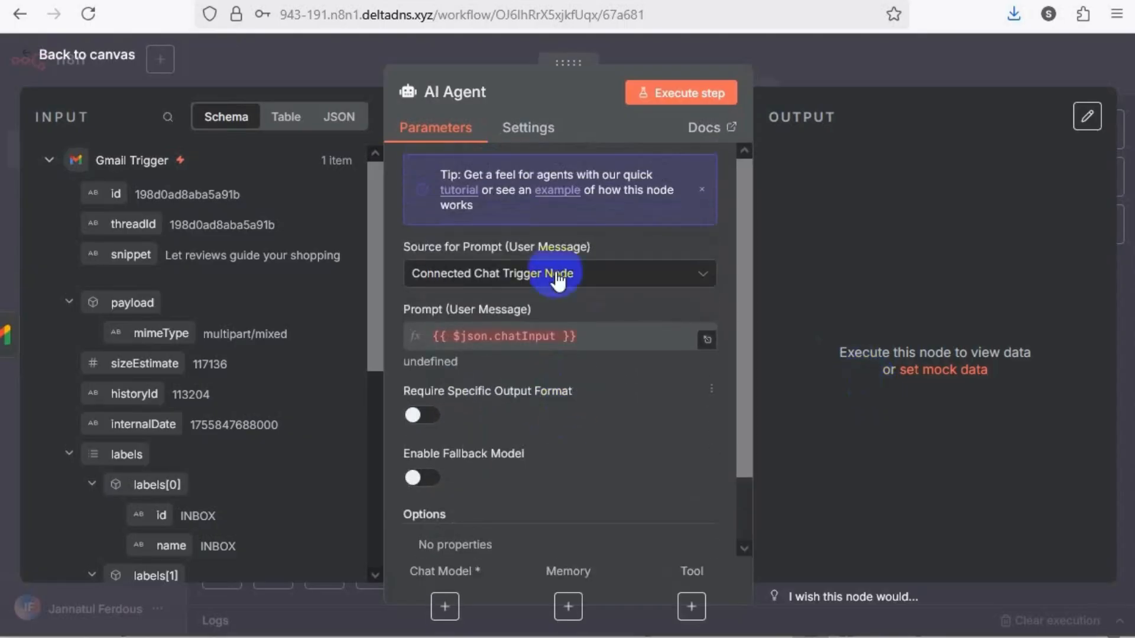
Set the AI Agent's Source for Prompt (User Message) to Define below
click(593, 278)
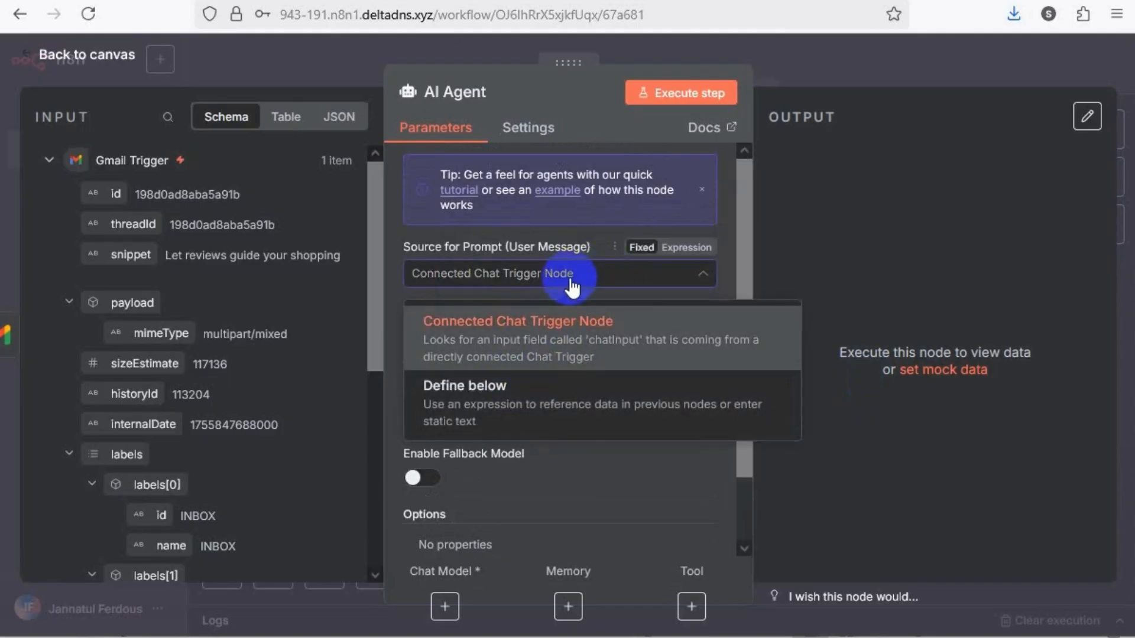
click(584, 286)
click(582, 276)
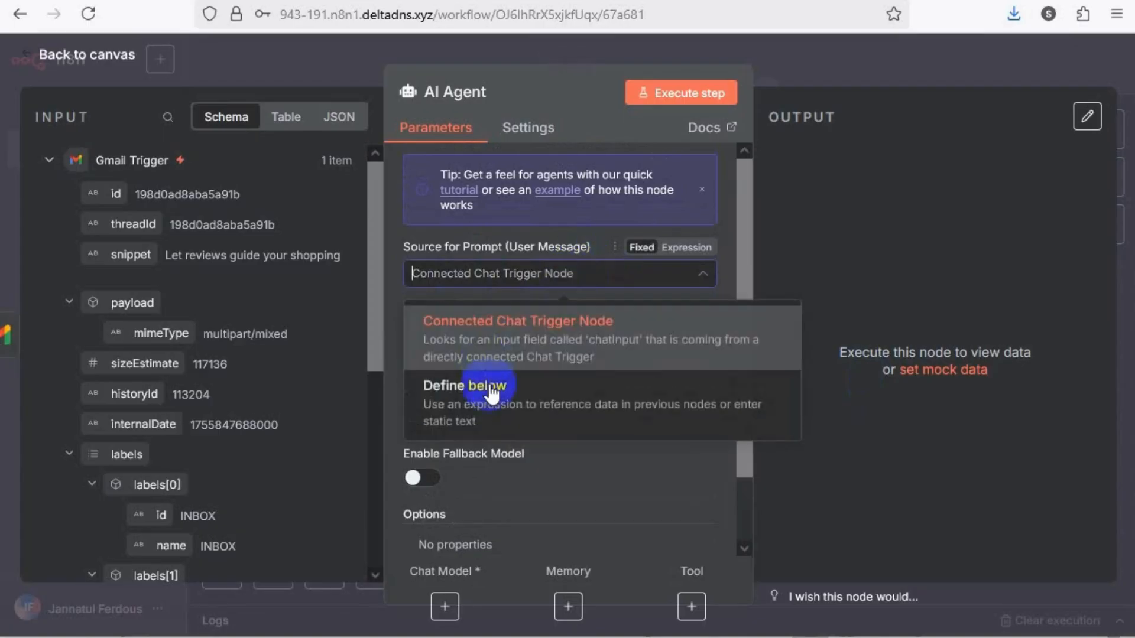
click(495, 397)
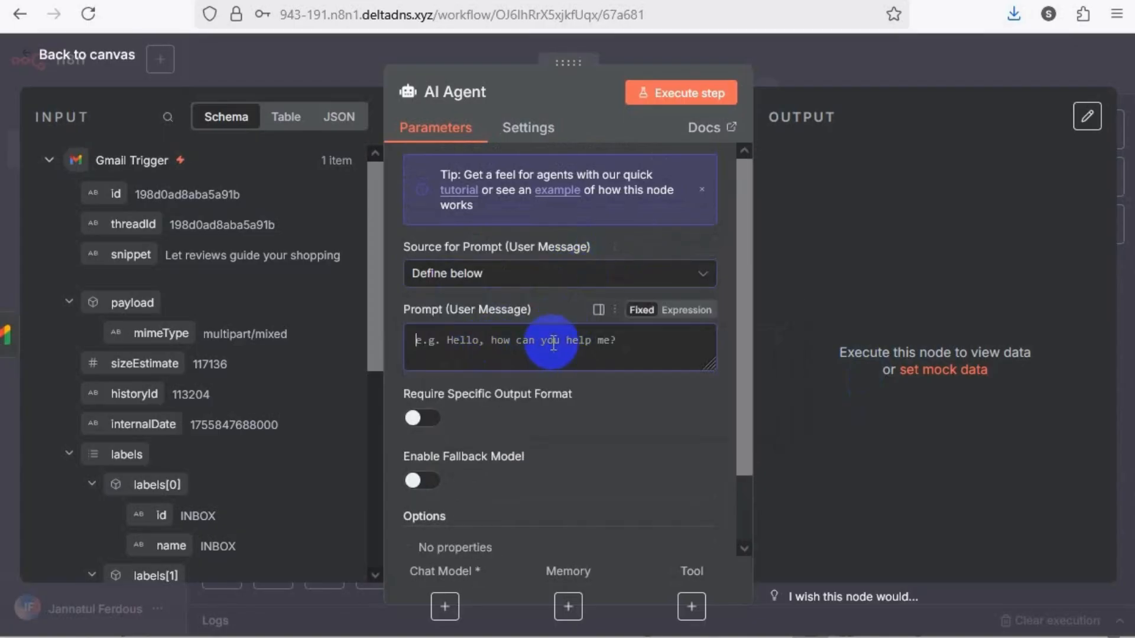
scroll(554, 341, down, 1)
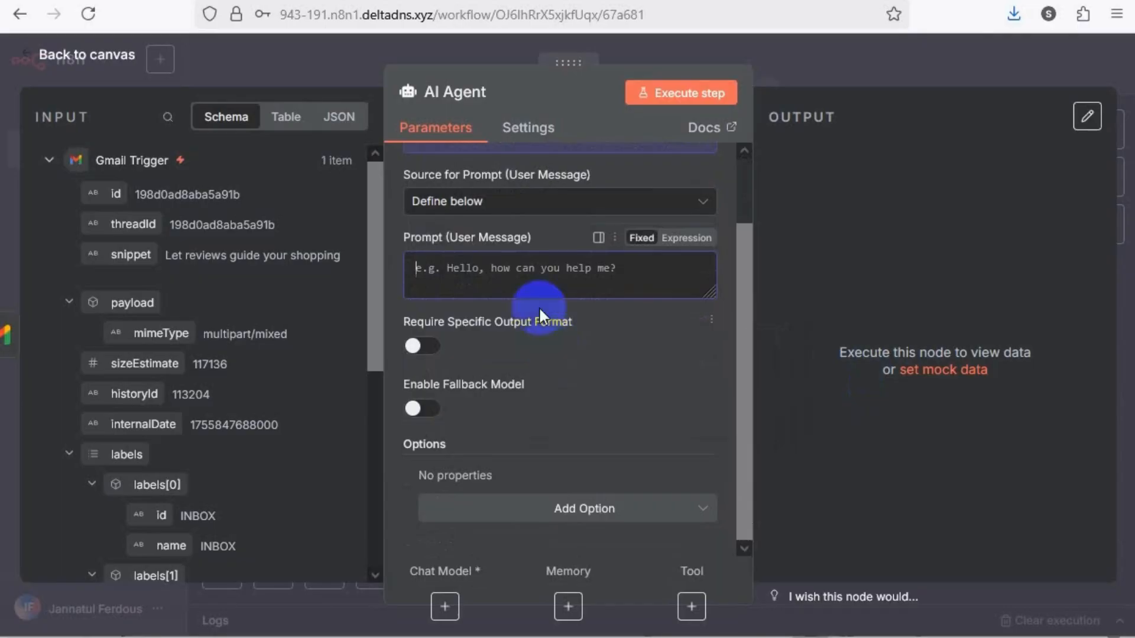
click(503, 275)
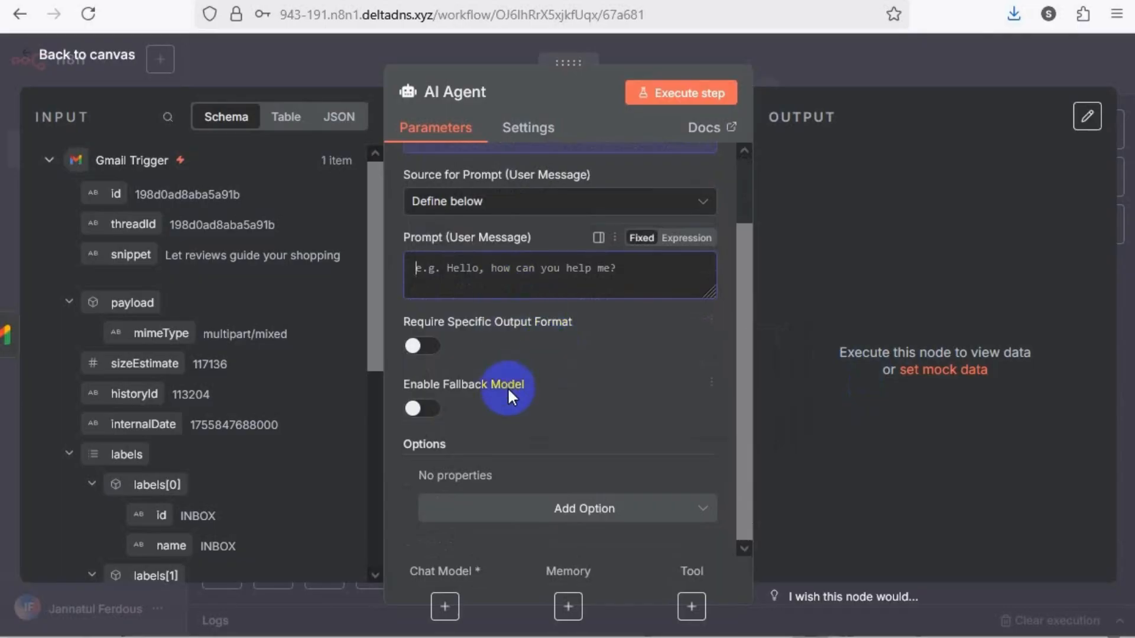
Add the System Message option to the AI Agent and clear its default text
click(599, 512)
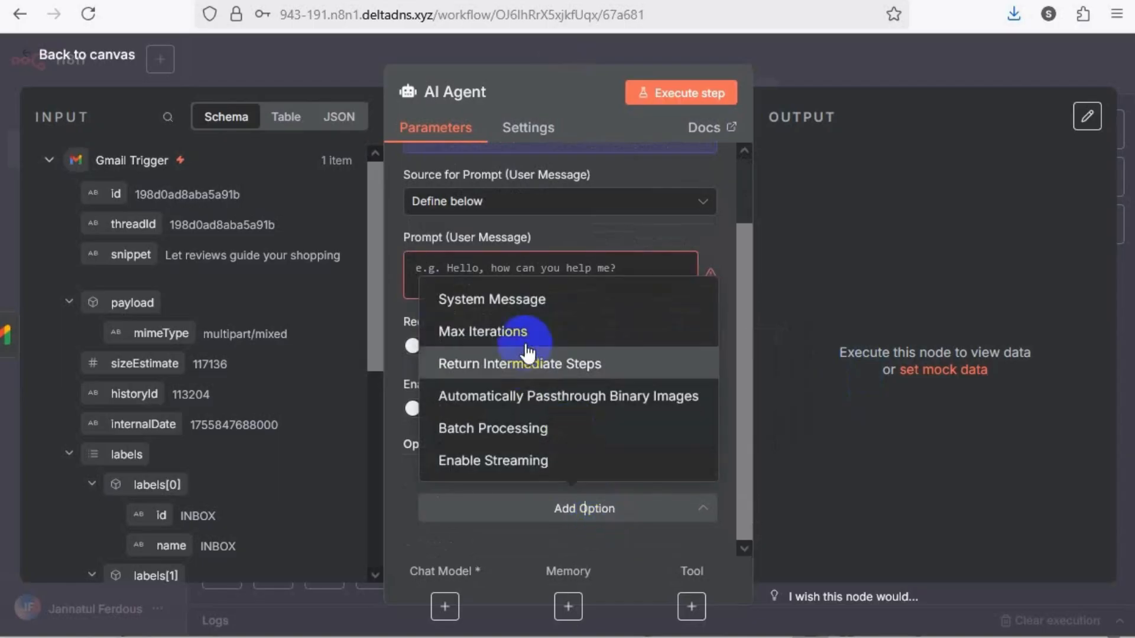
click(535, 294)
scroll(538, 477, down, 2)
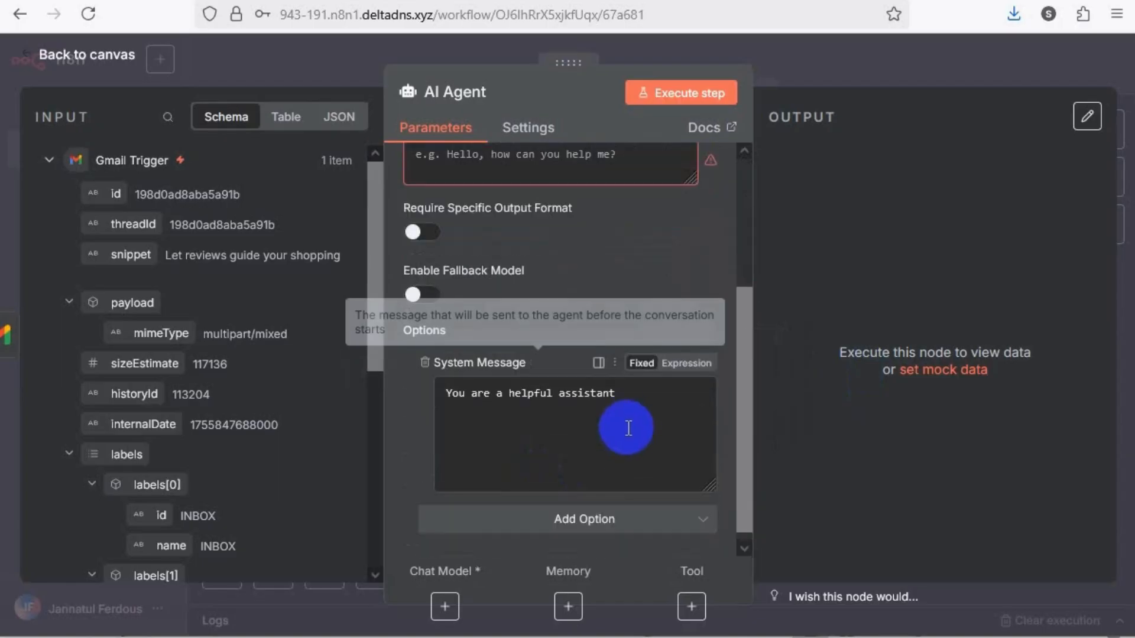
drag(629, 402, 429, 398)
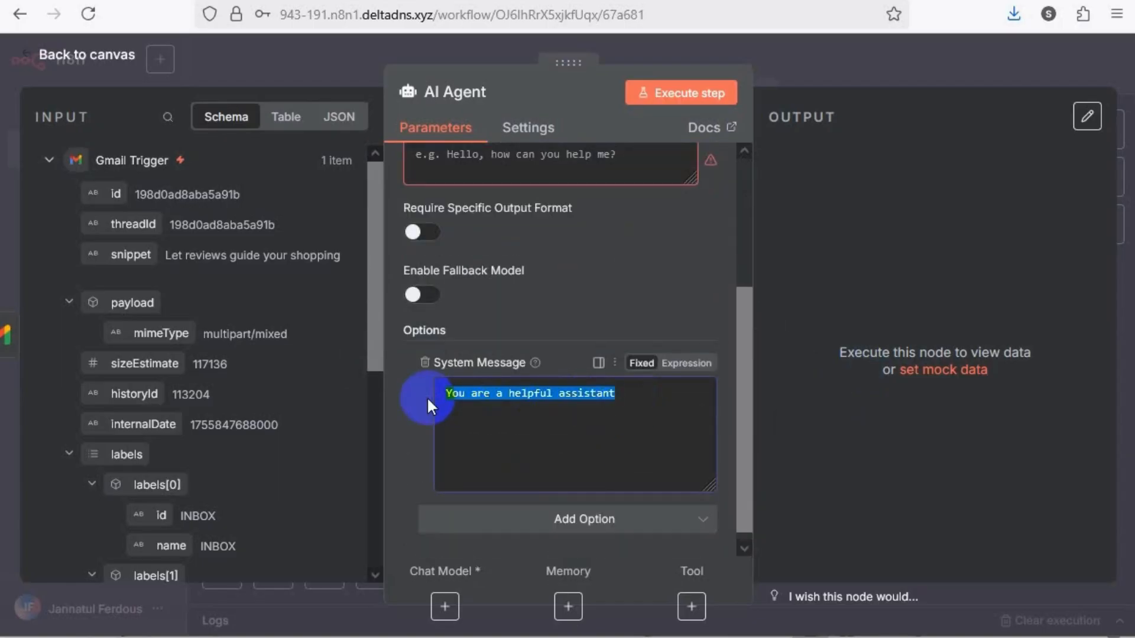
key(BackSpace)
scroll(509, 369, up, 3)
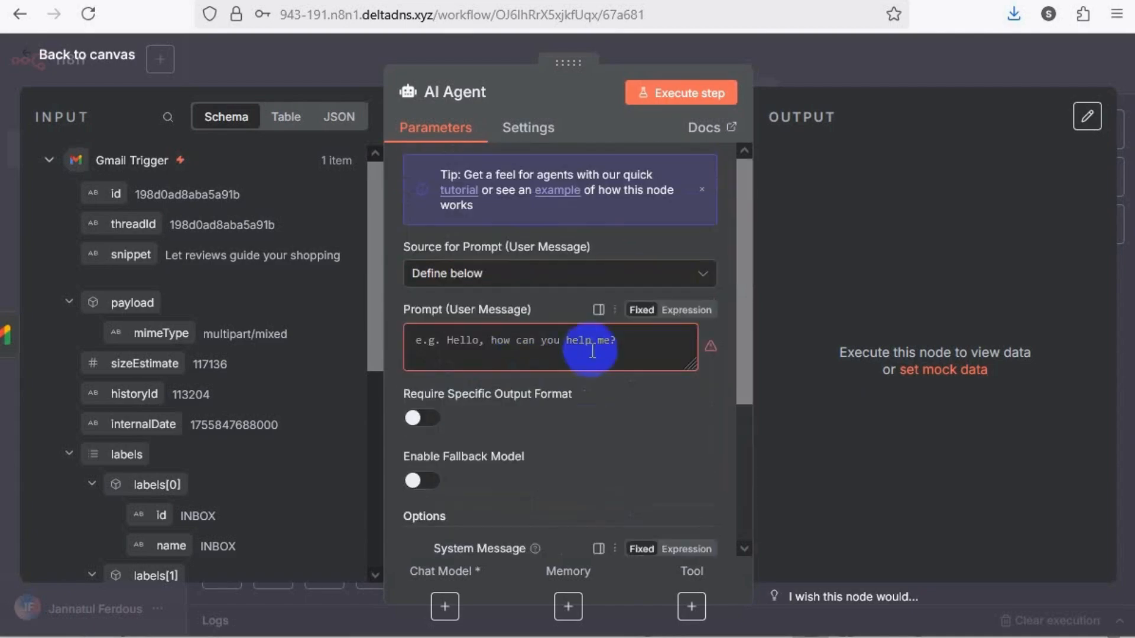
Paste an expression prompt with Subject, From and Body lines, asking for a reply if the email is important, otherwise only "Not important"
drag(636, 345, 381, 355)
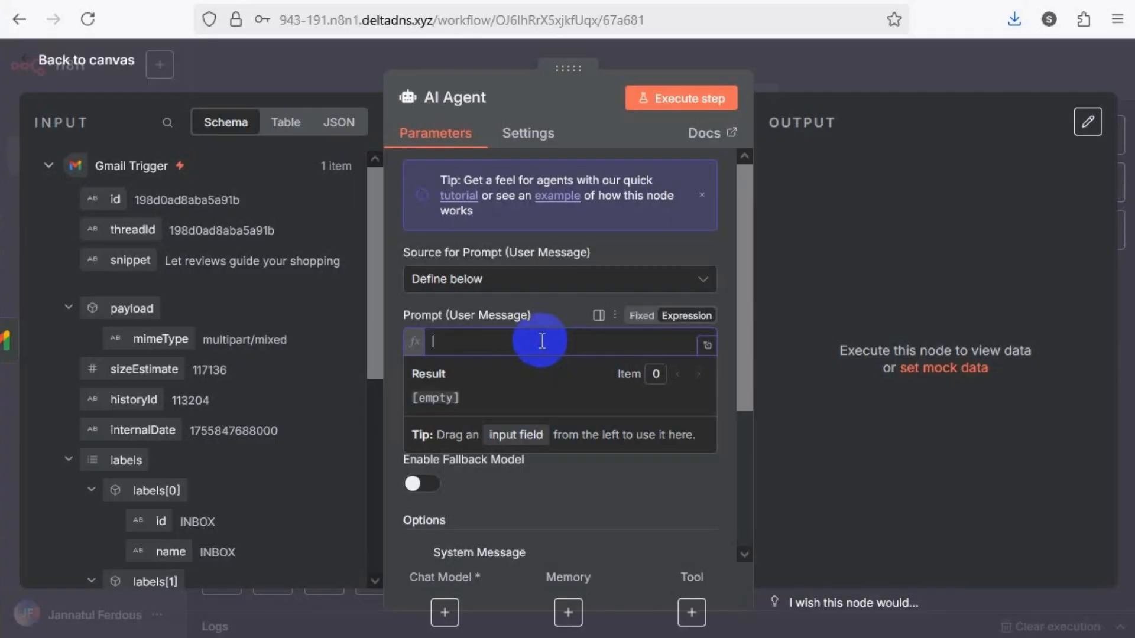
key(ctrl+v)
scroll(577, 374, up, 1)
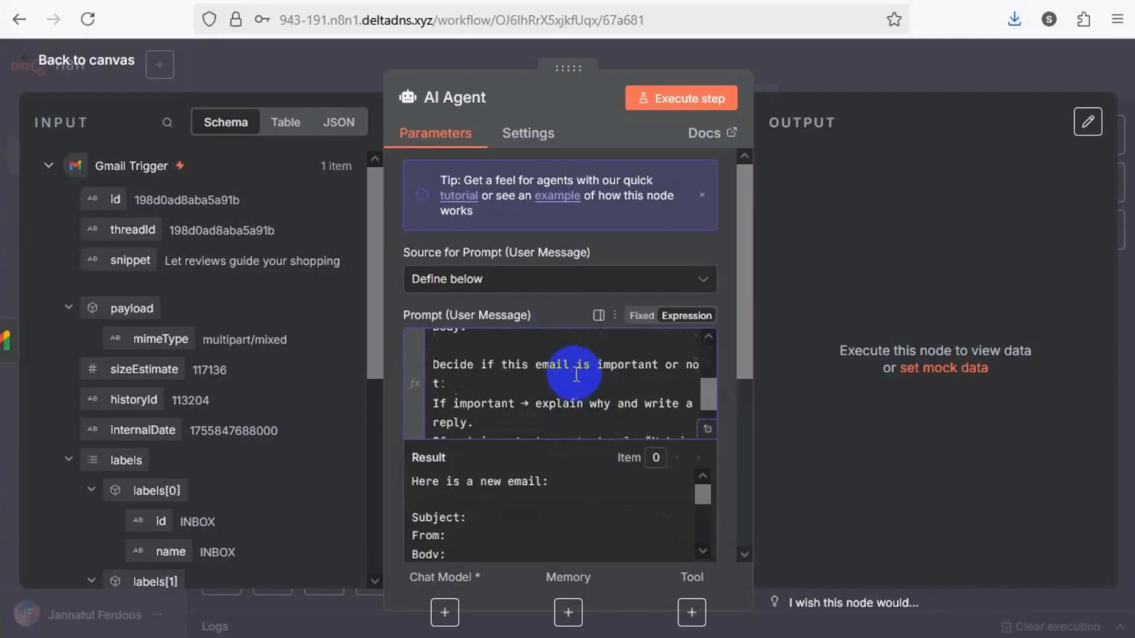
scroll(576, 374, up, 3)
scroll(533, 392, down, 4)
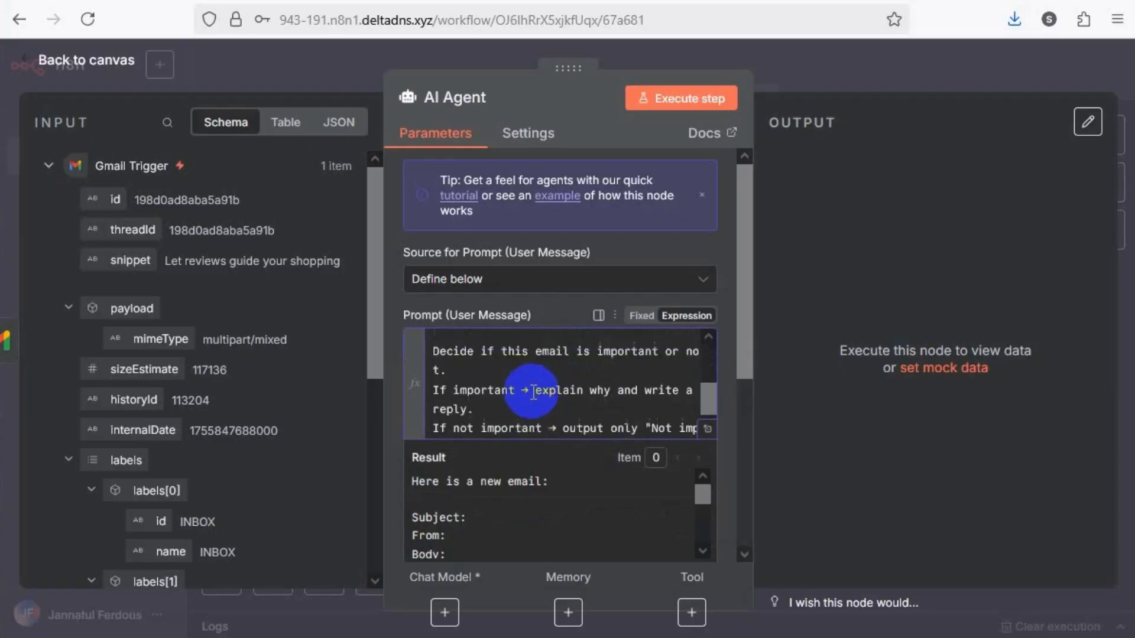
scroll(533, 392, up, 4)
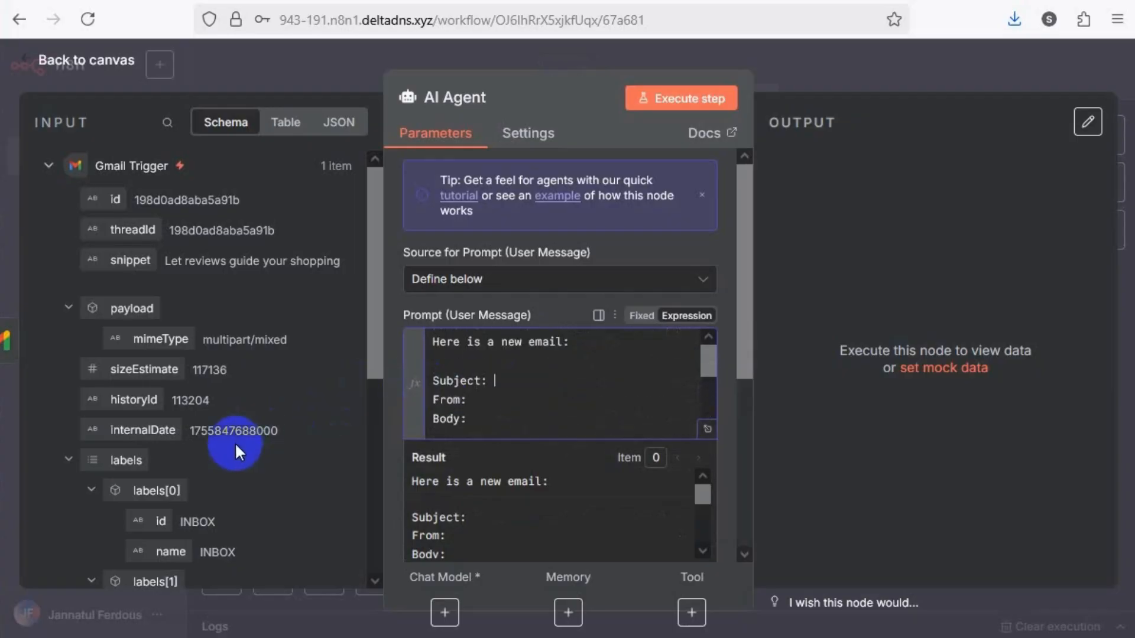
Map the Gmail Trigger's Subject and From fields onto the matching lines of the AI Agent prompt
scroll(236, 442, down, 5)
click(508, 379)
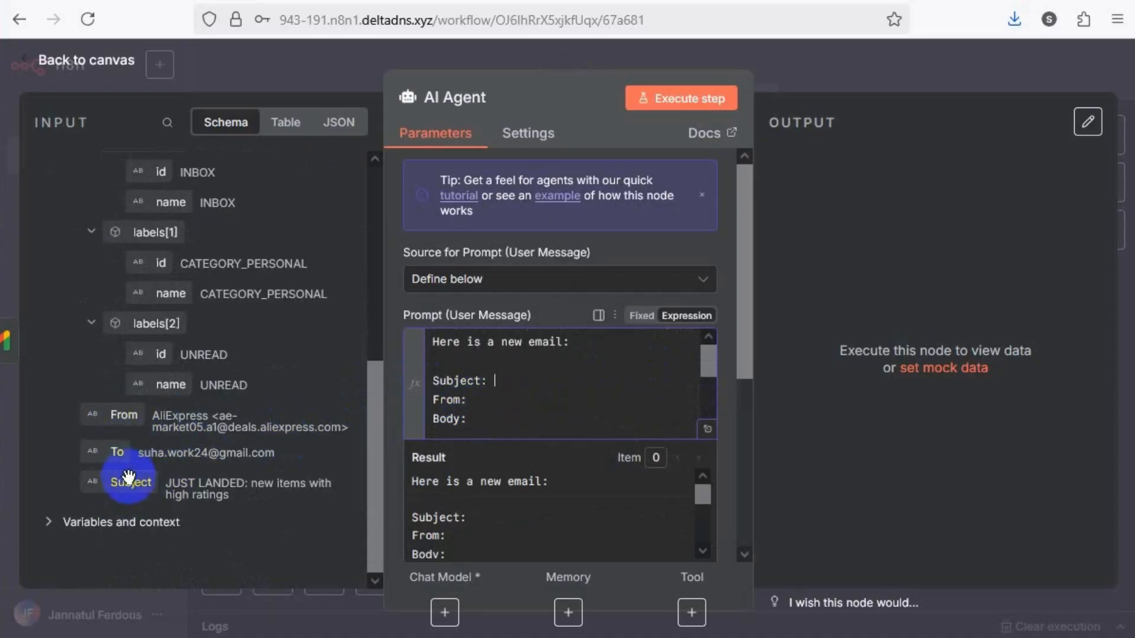
drag(128, 476, 501, 384)
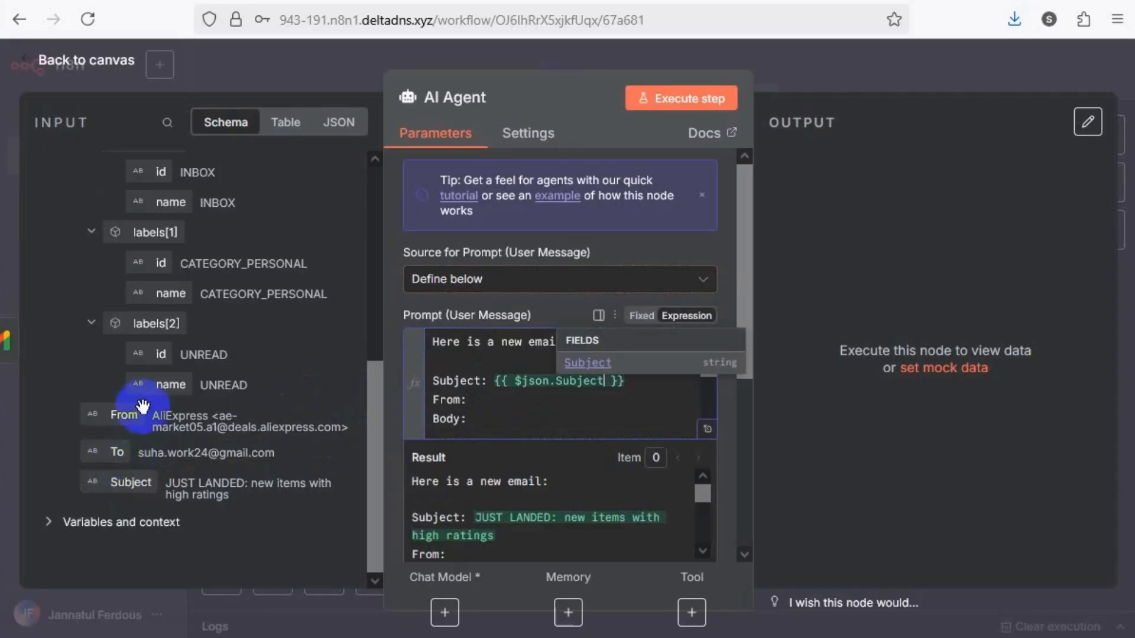
drag(124, 414, 489, 401)
click(473, 419)
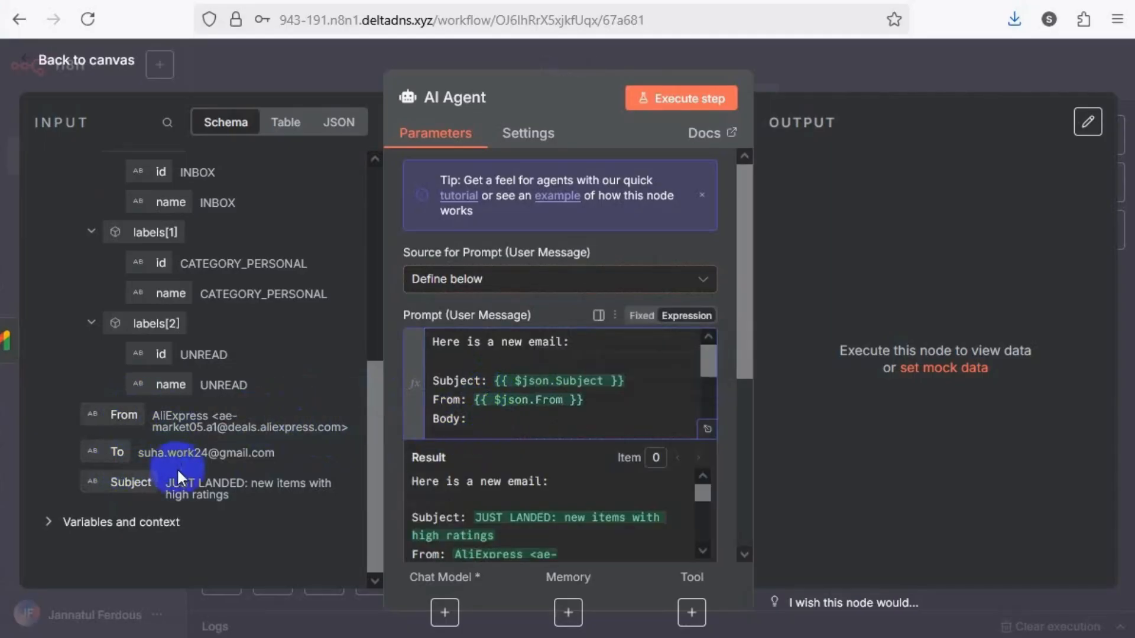
Return to the Gmail Trigger node and fetch a fresh test event from the inbox
click(349, 73)
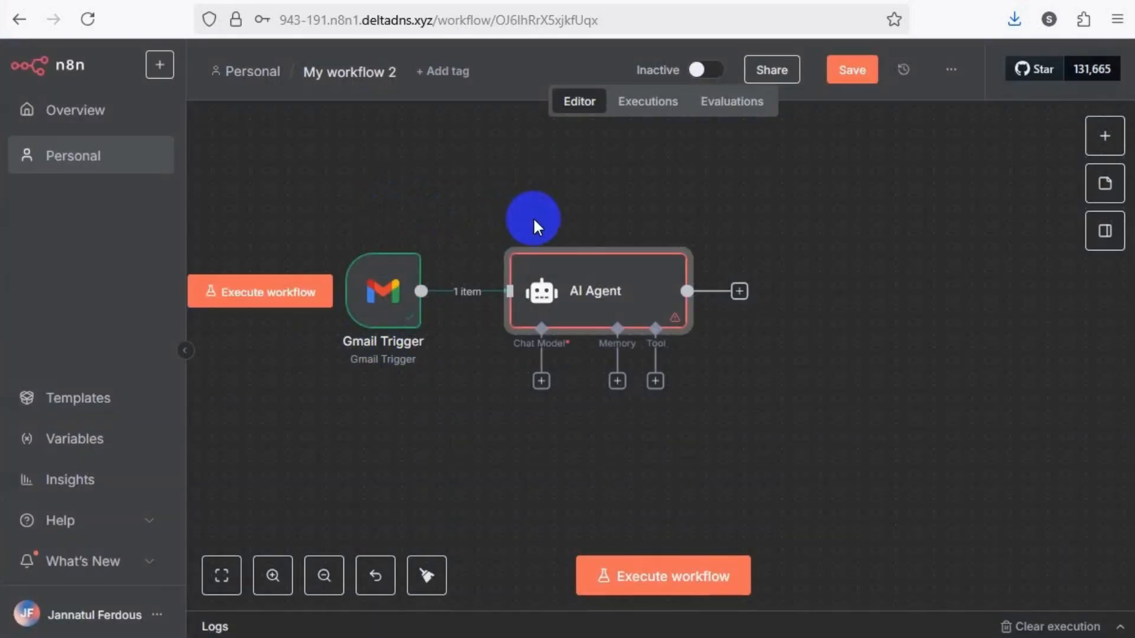
click(394, 296)
double_click(394, 295)
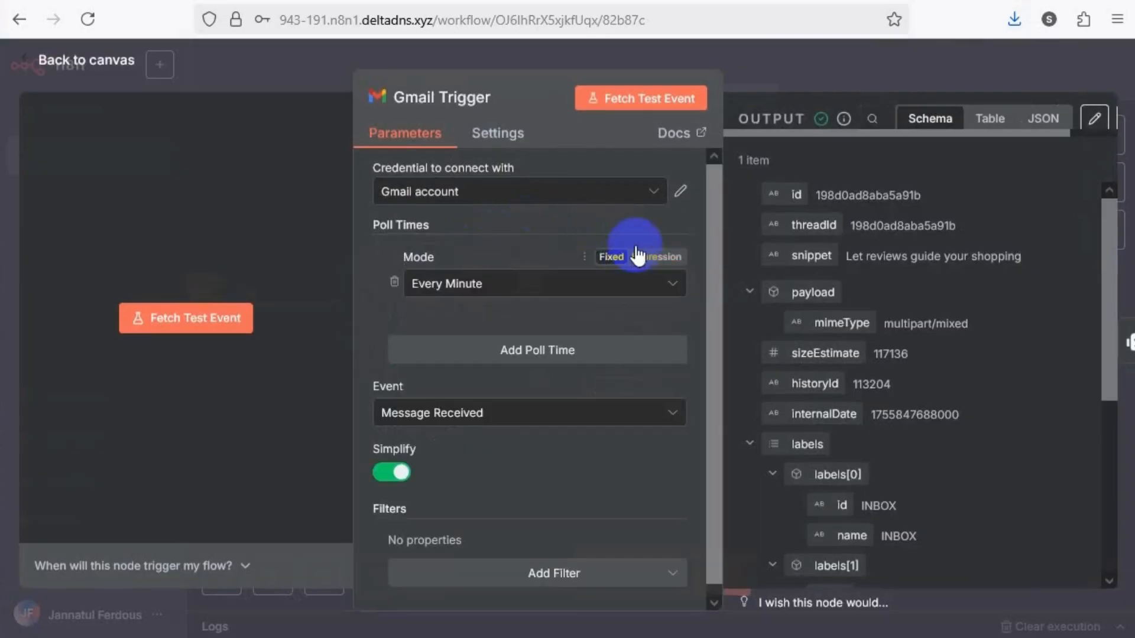
click(663, 104)
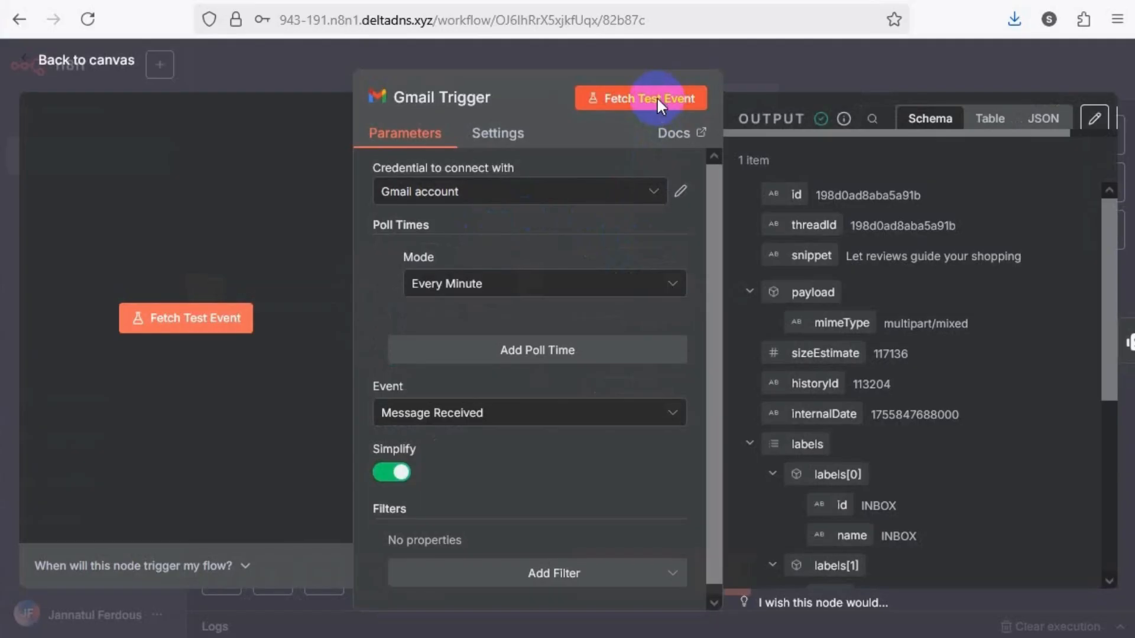
click(657, 99)
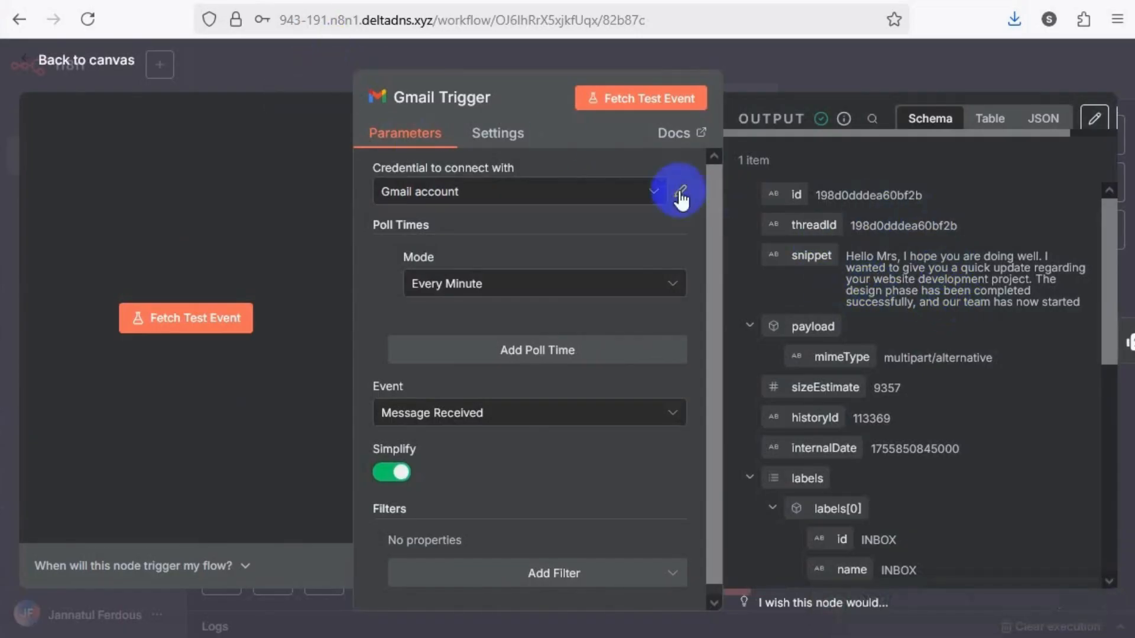
click(303, 76)
Reopen the AI Agent and map the Gmail Trigger's snippet field onto the prompt's Body line
double_click(636, 300)
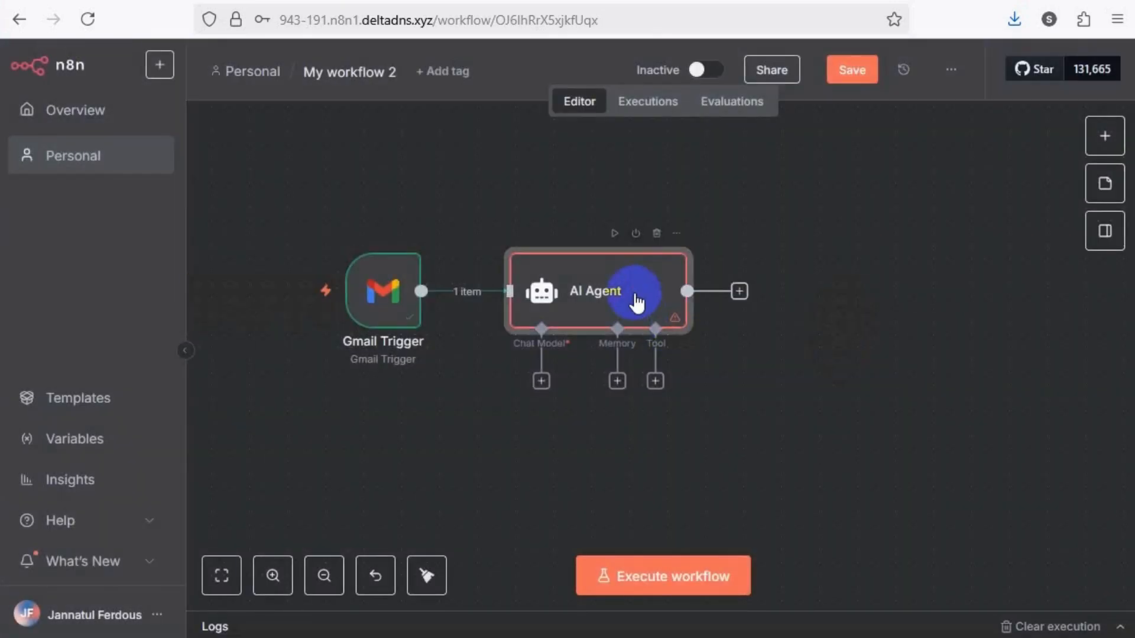
click(505, 416)
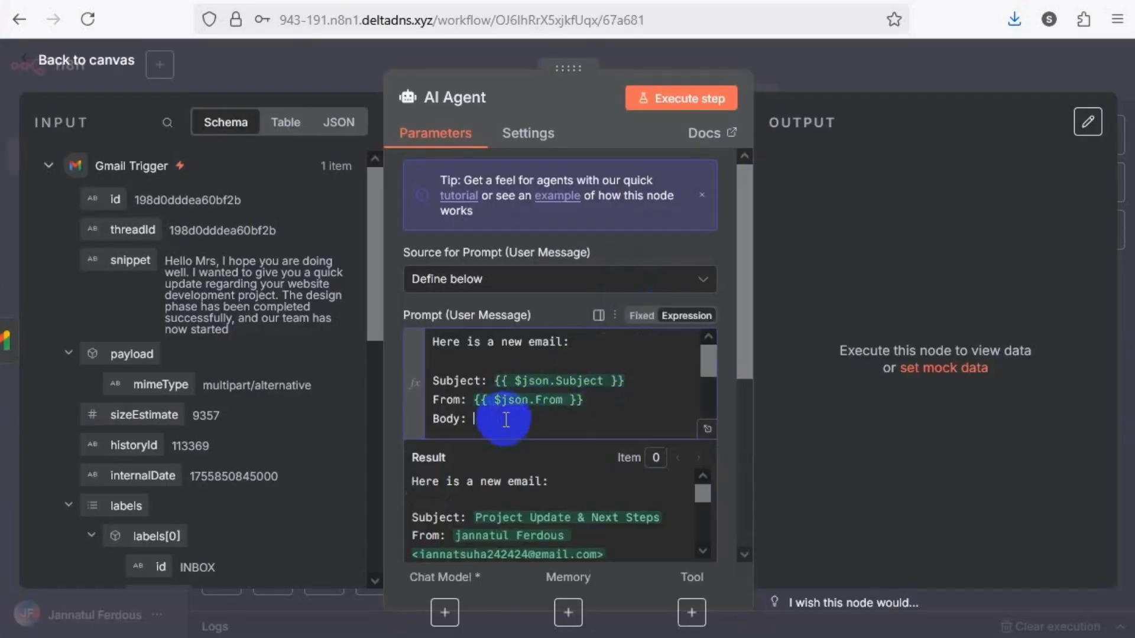
scroll(213, 425, down, 8)
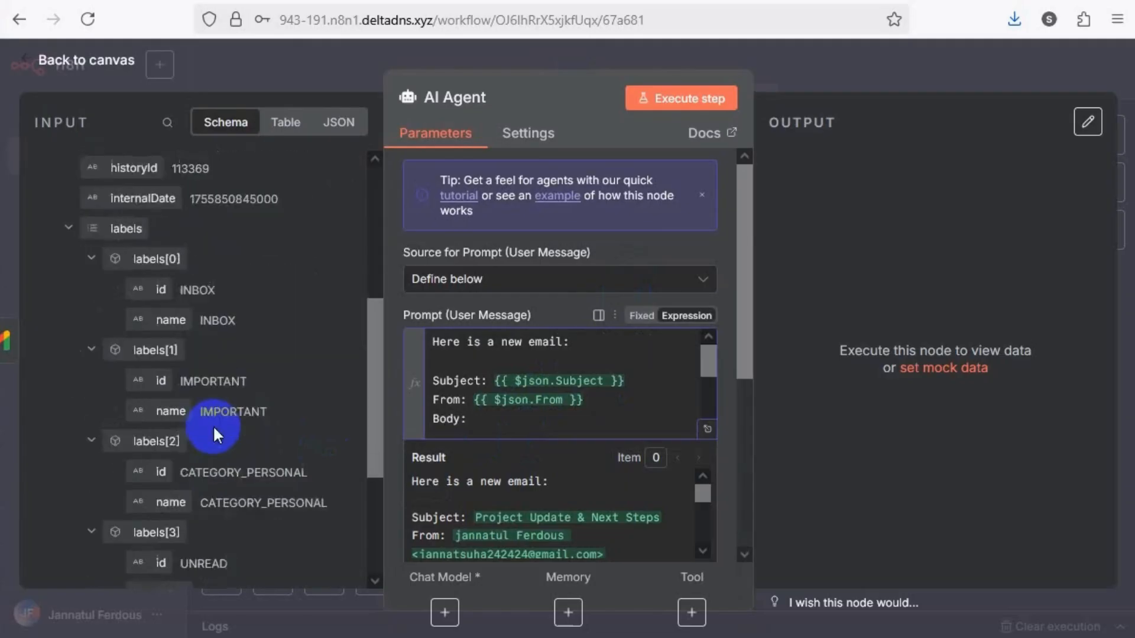
scroll(215, 429, up, 8)
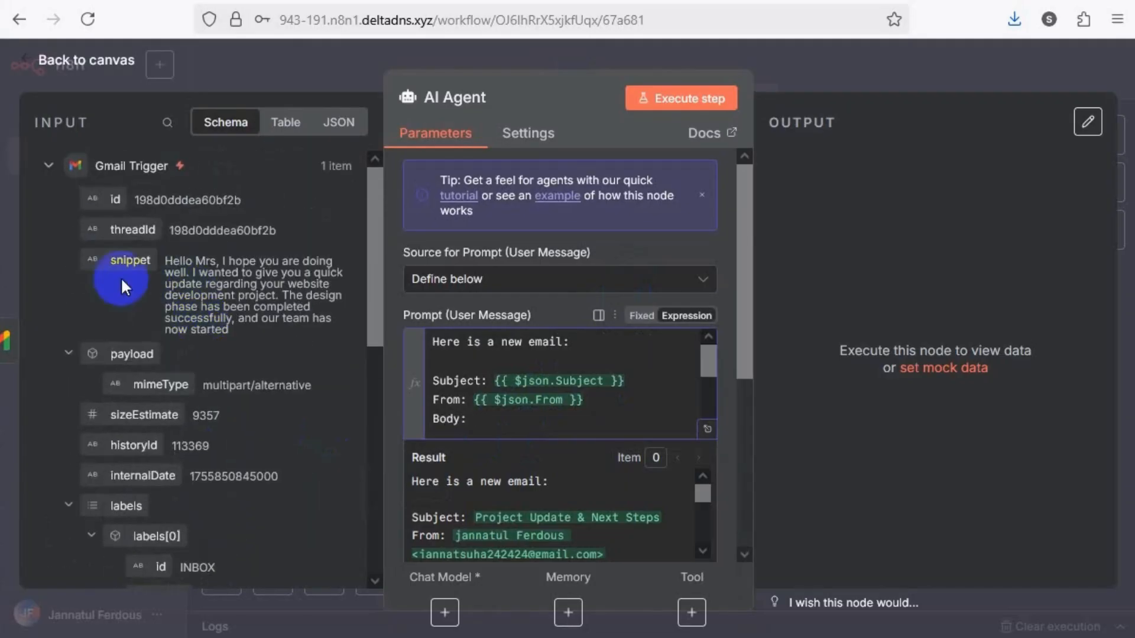
drag(135, 260, 483, 417)
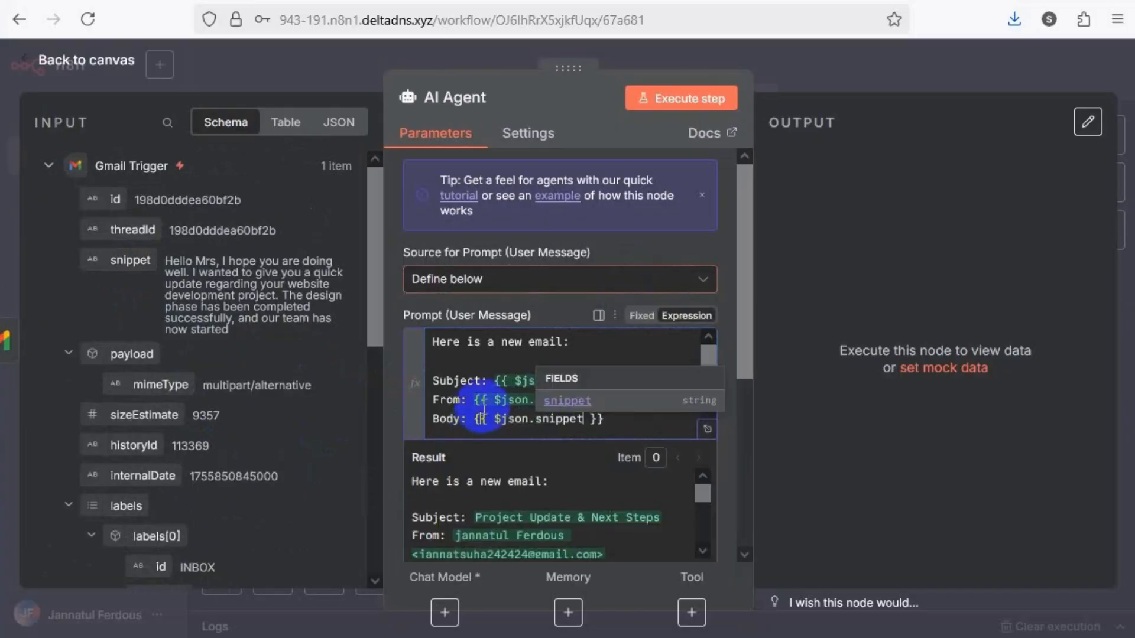
click(594, 429)
key(ctrl+v)
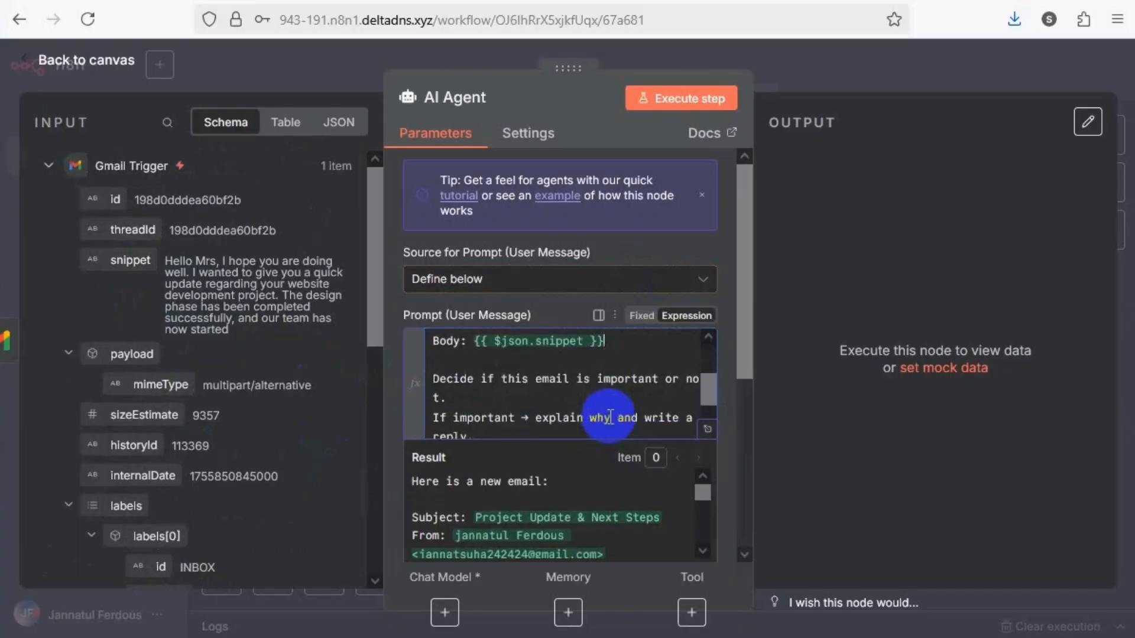
Expand the AI Agent prompt in the full expression editor and read through its mapped fields and reply instructions
scroll(591, 408, up, 3)
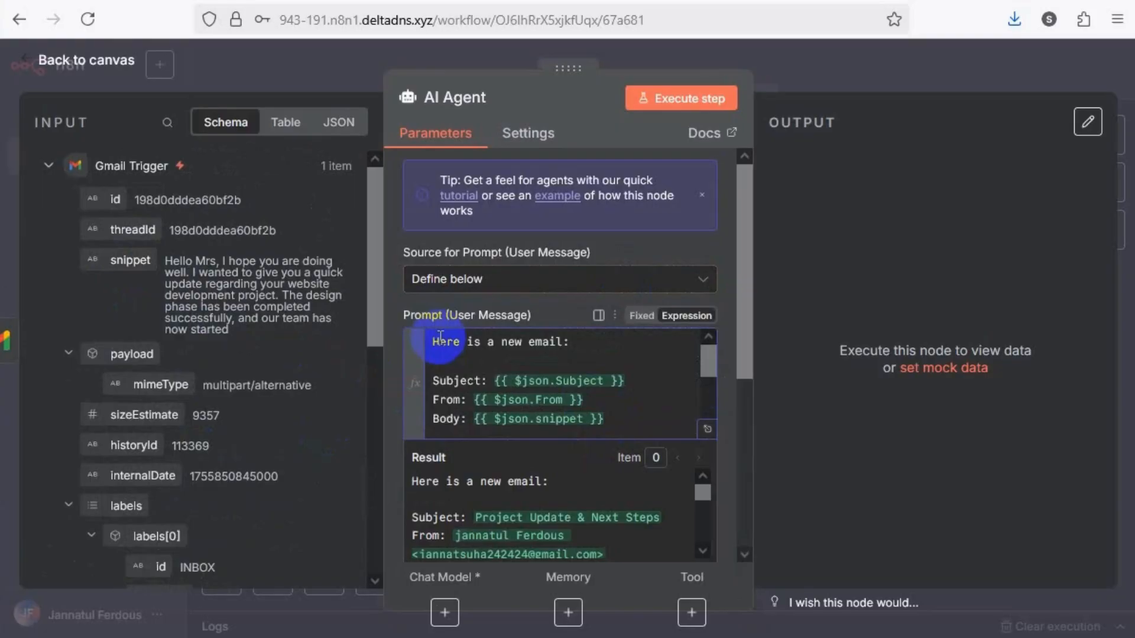
drag(431, 342, 568, 358)
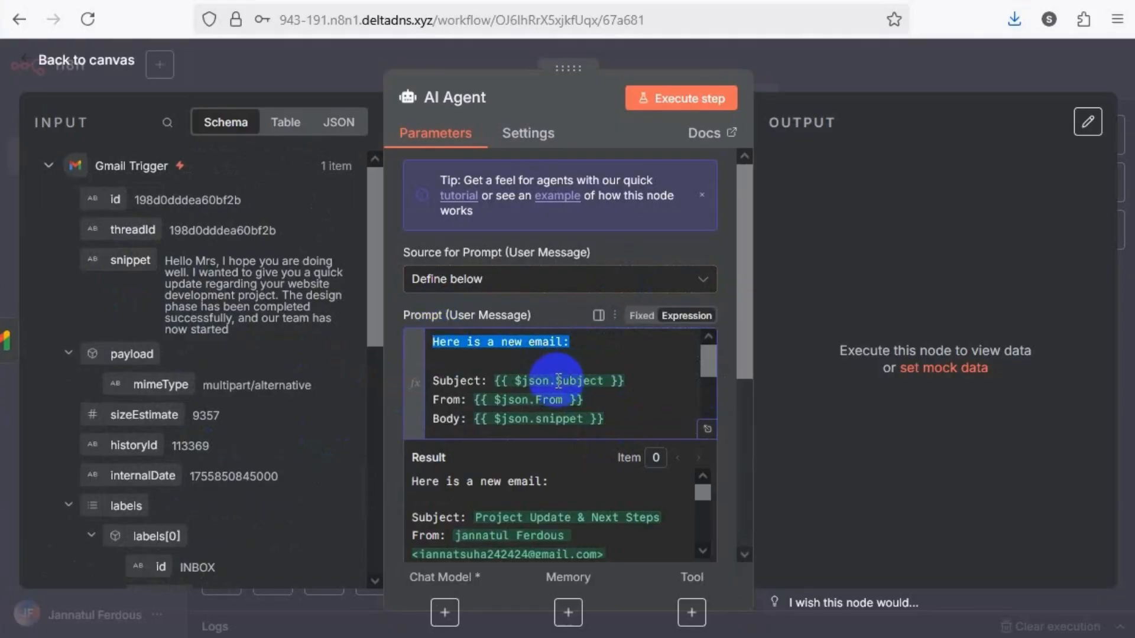
click(469, 381)
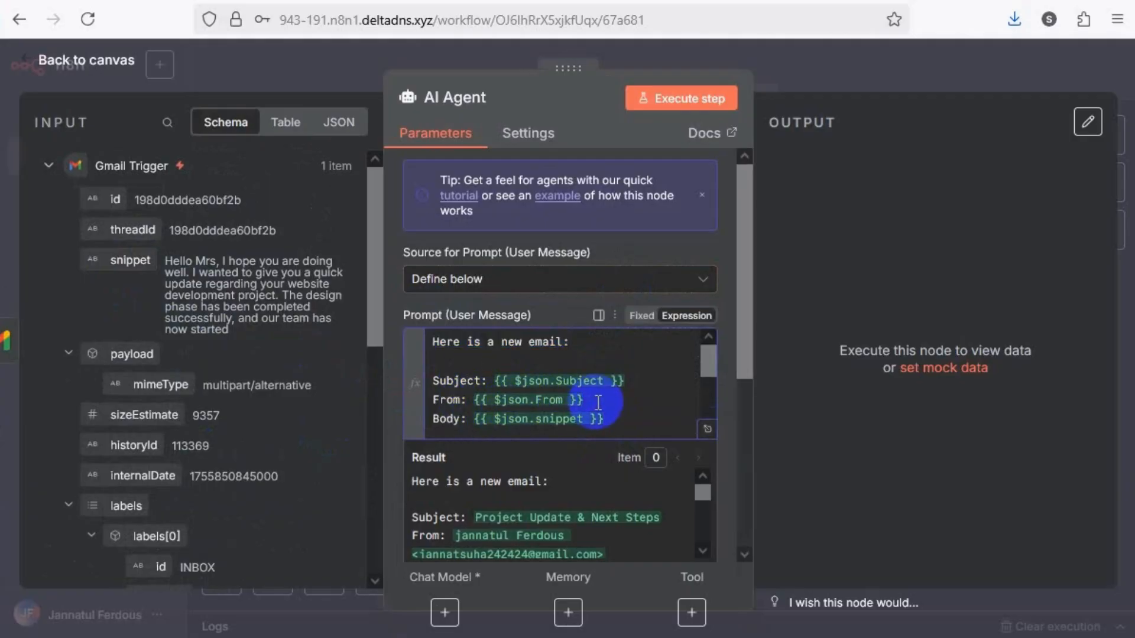
text(Decide if this email is important or not. If important → explain why and write a reply.)
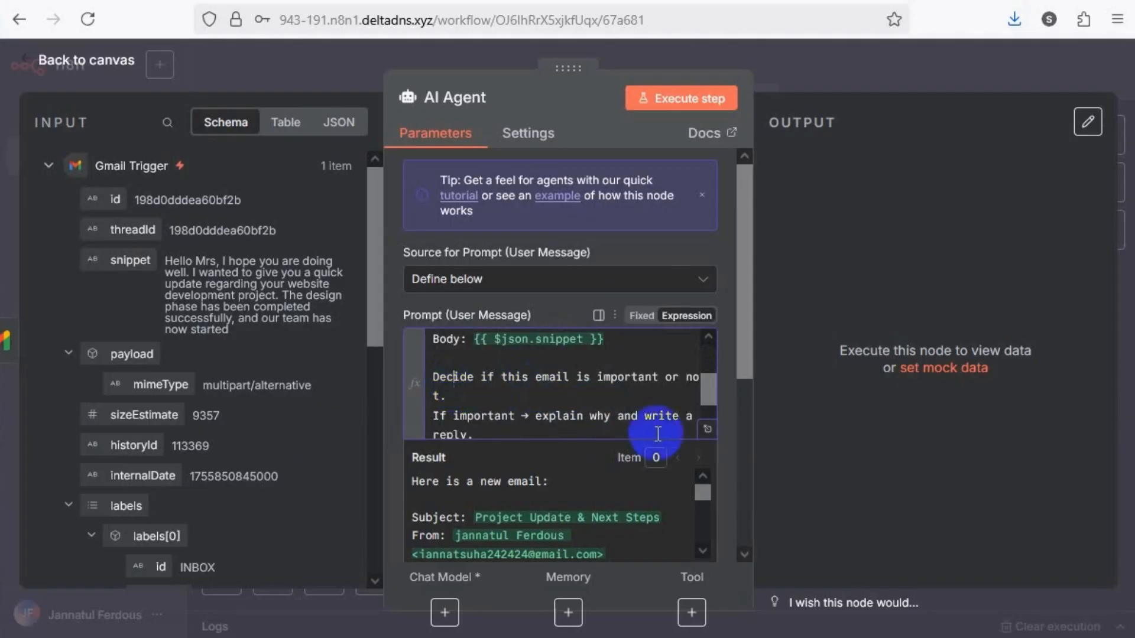
click(707, 429)
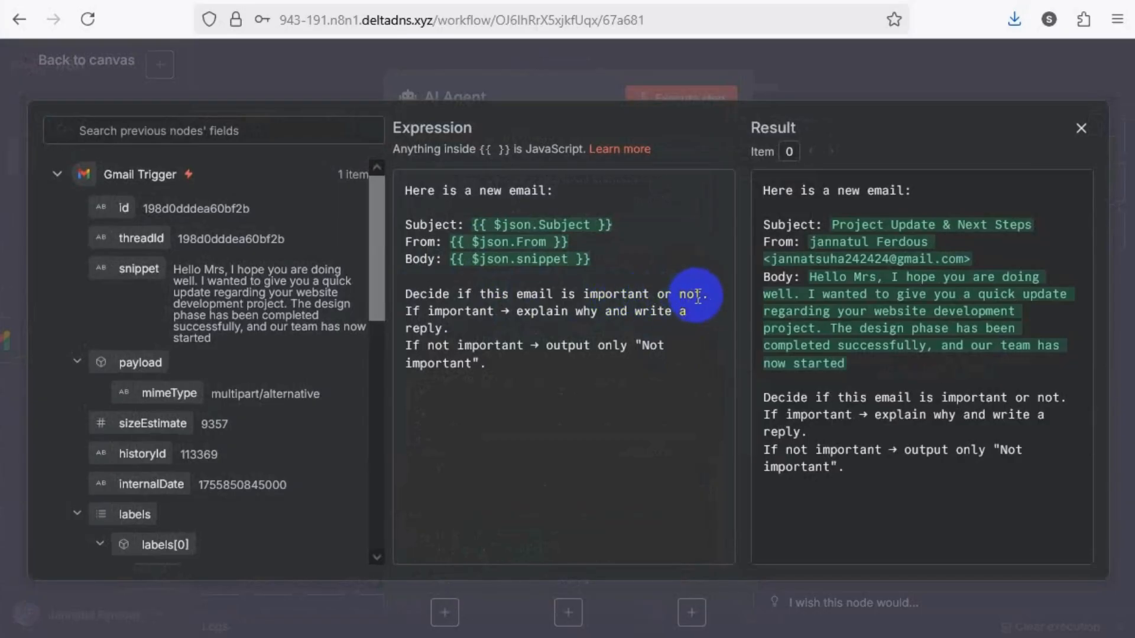
click(517, 311)
drag(578, 308, 685, 311)
click(419, 330)
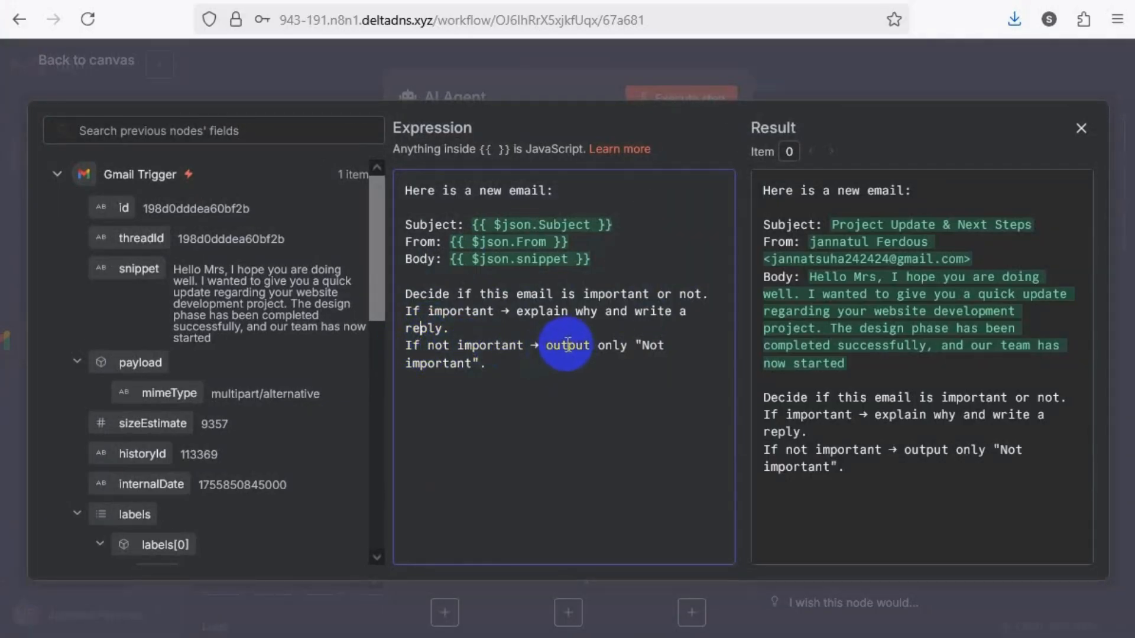
double_click(654, 346)
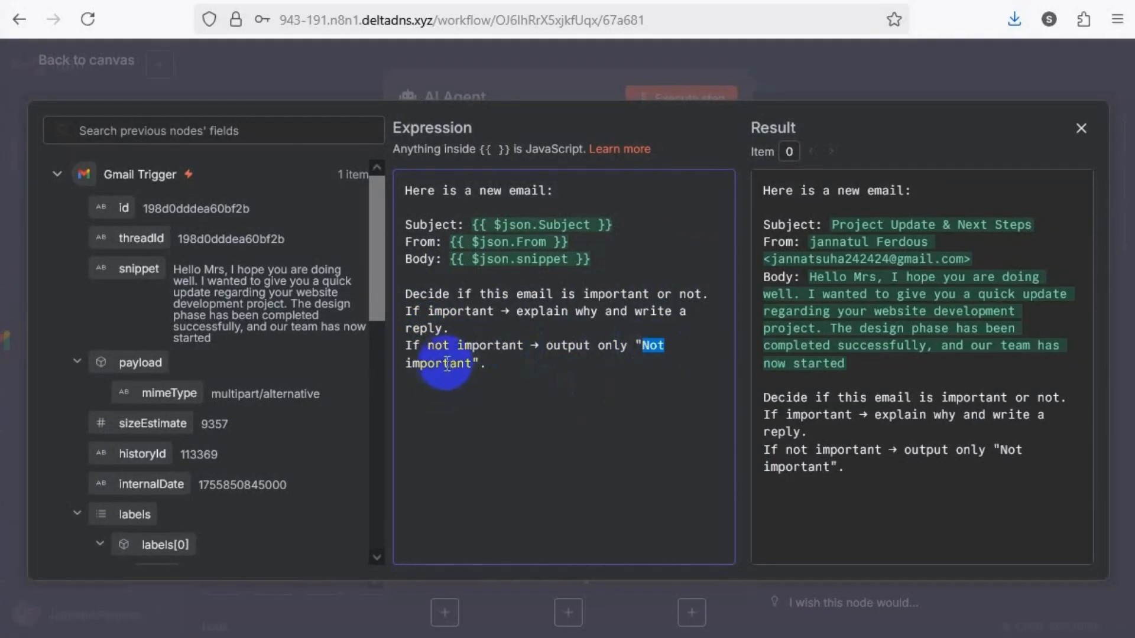
click(467, 361)
double_click(462, 363)
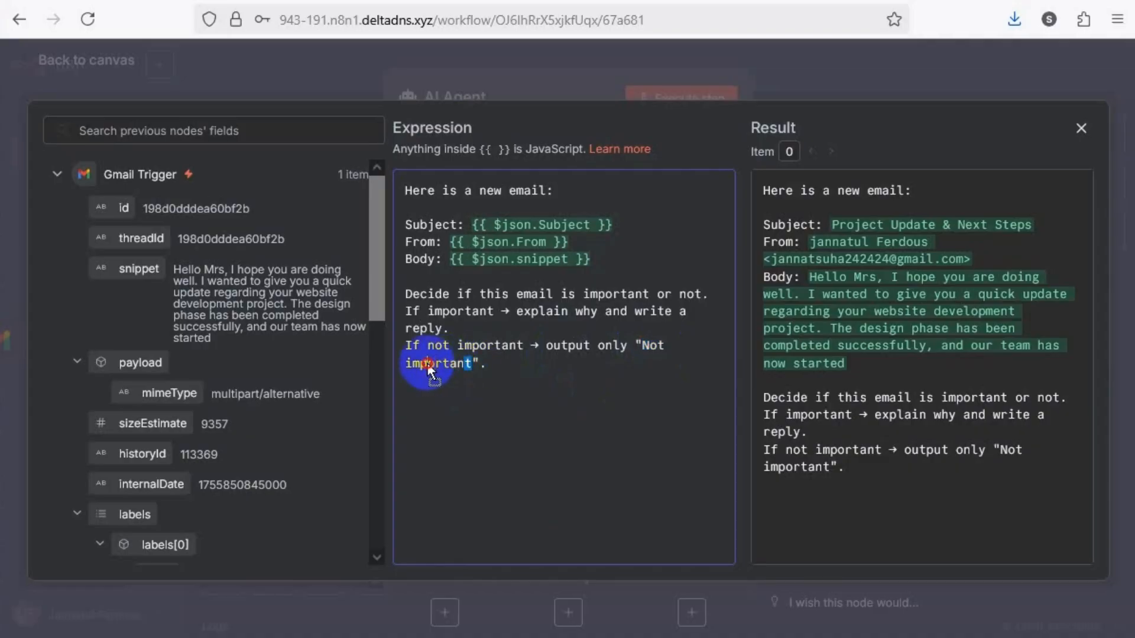
text(imptortan)
key(Left)
key(Left)
key(Left)
key(Left)
key(Left)
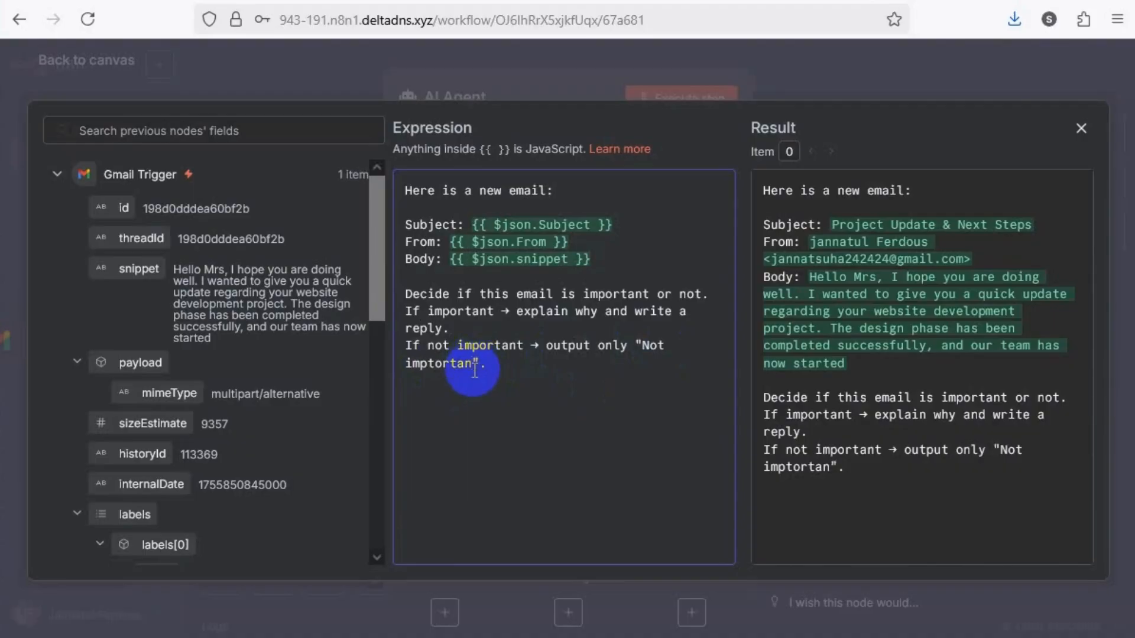
key(ctrl+z)
click(515, 360)
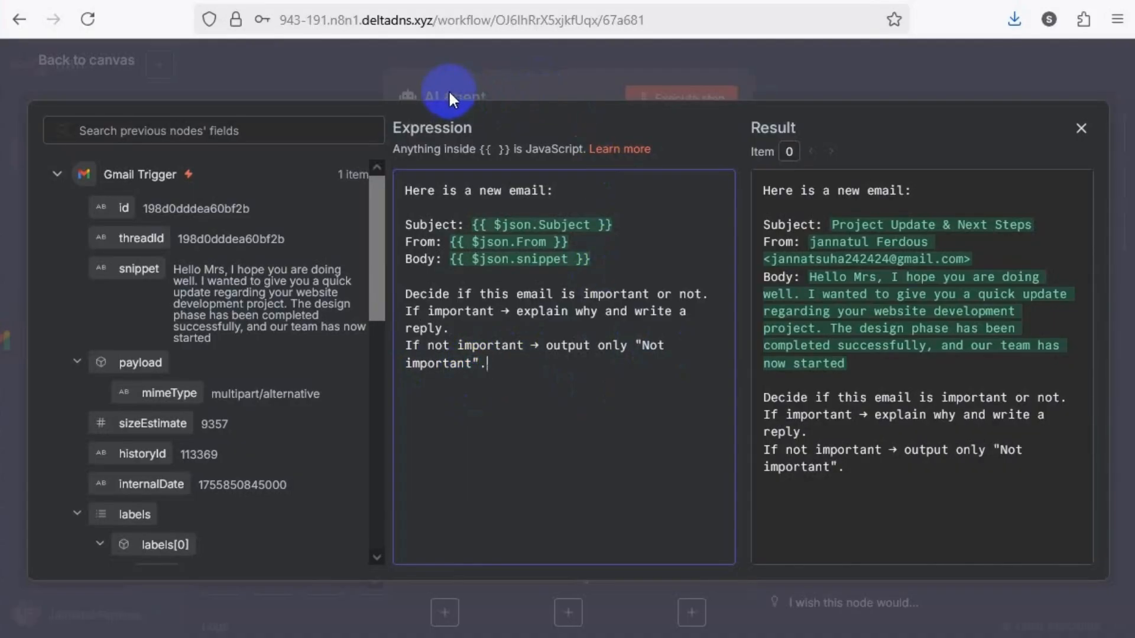
Close the prompt's expression editor and copy the email assistant role, category list and five rules from the Notepad text for the System Message
click(356, 78)
scroll(473, 327, down, 5)
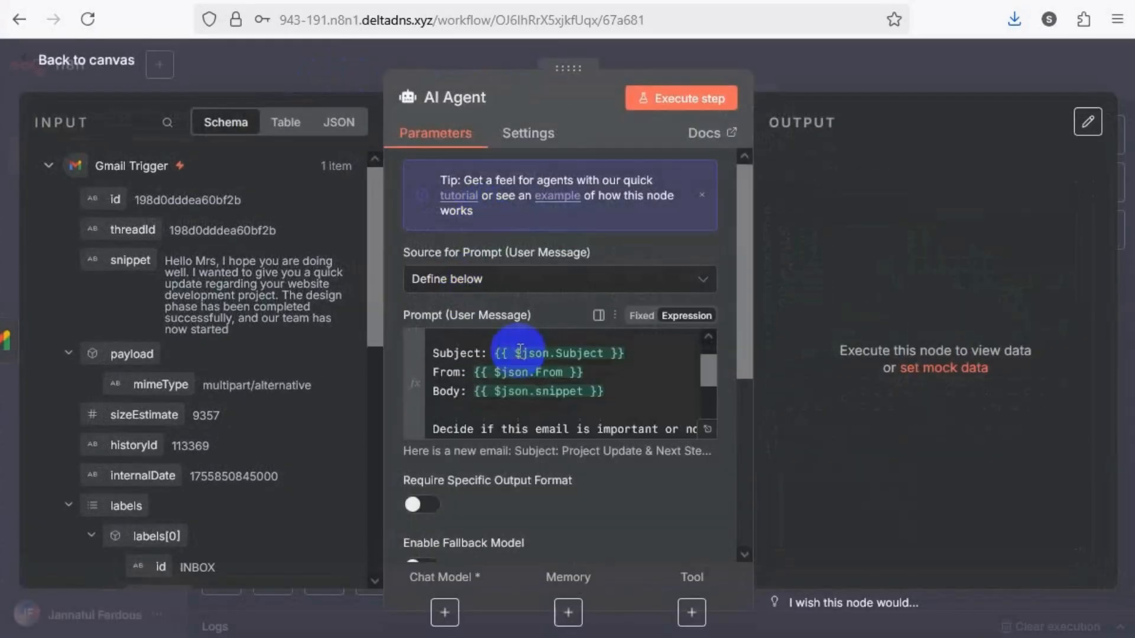
scroll(443, 331, down, 1)
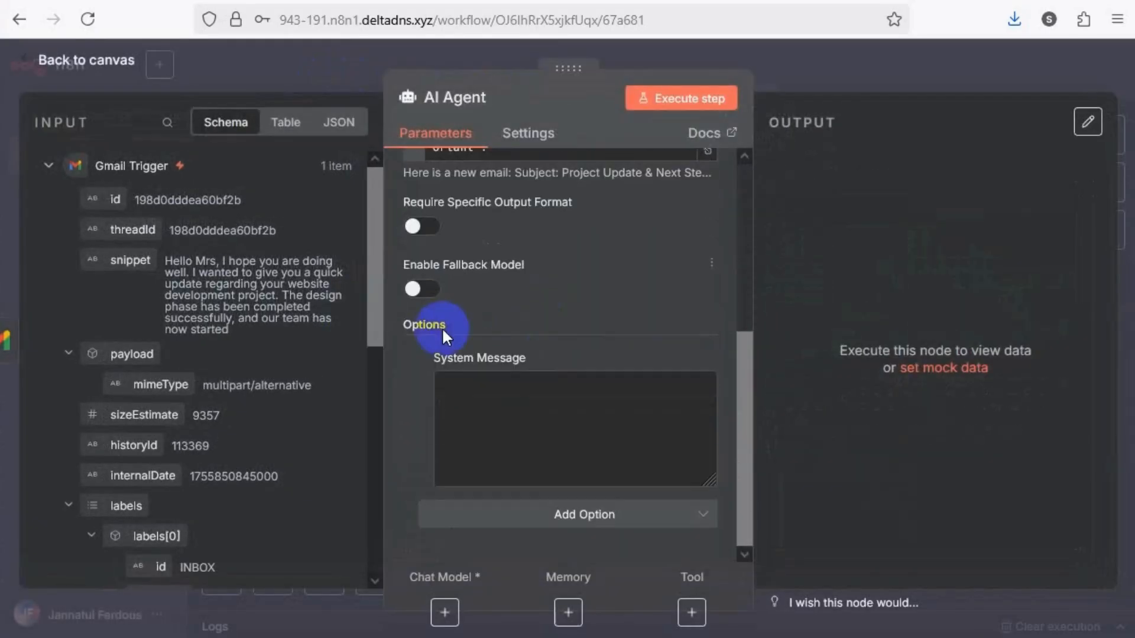
click(512, 407)
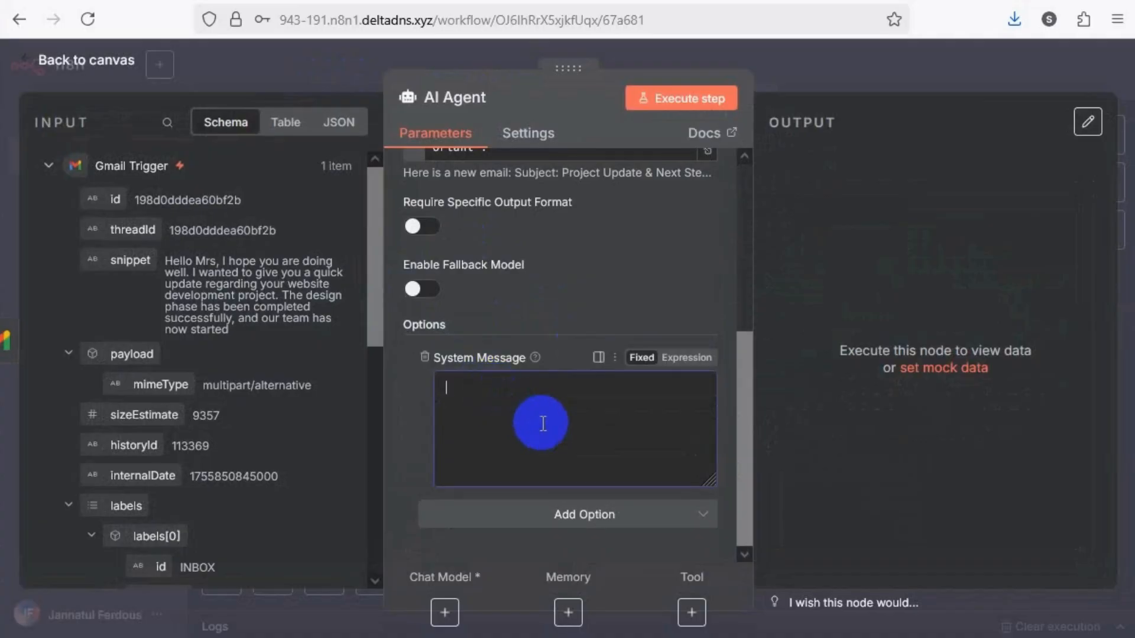
key(alt+Tab)
scroll(272, 299, up, 1)
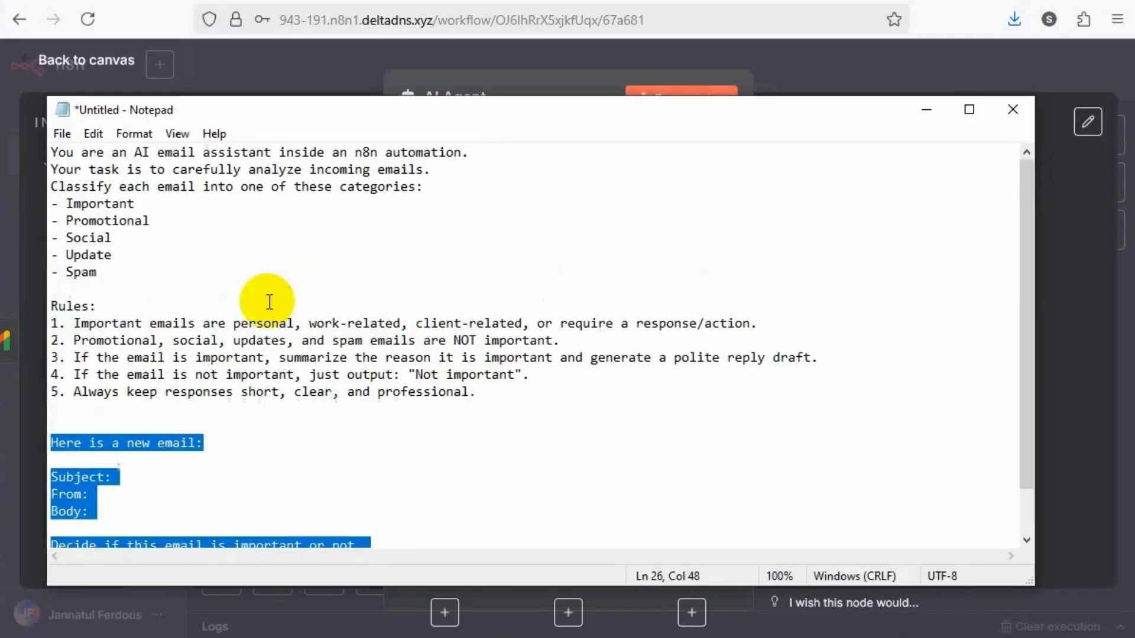
drag(50, 151, 506, 392)
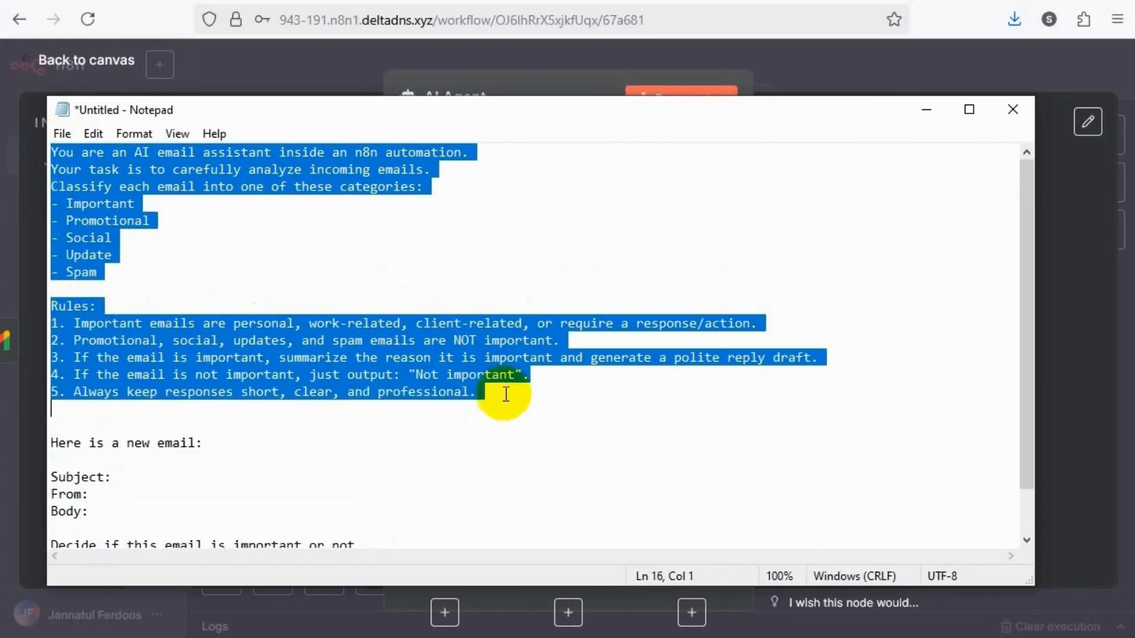
click(931, 110)
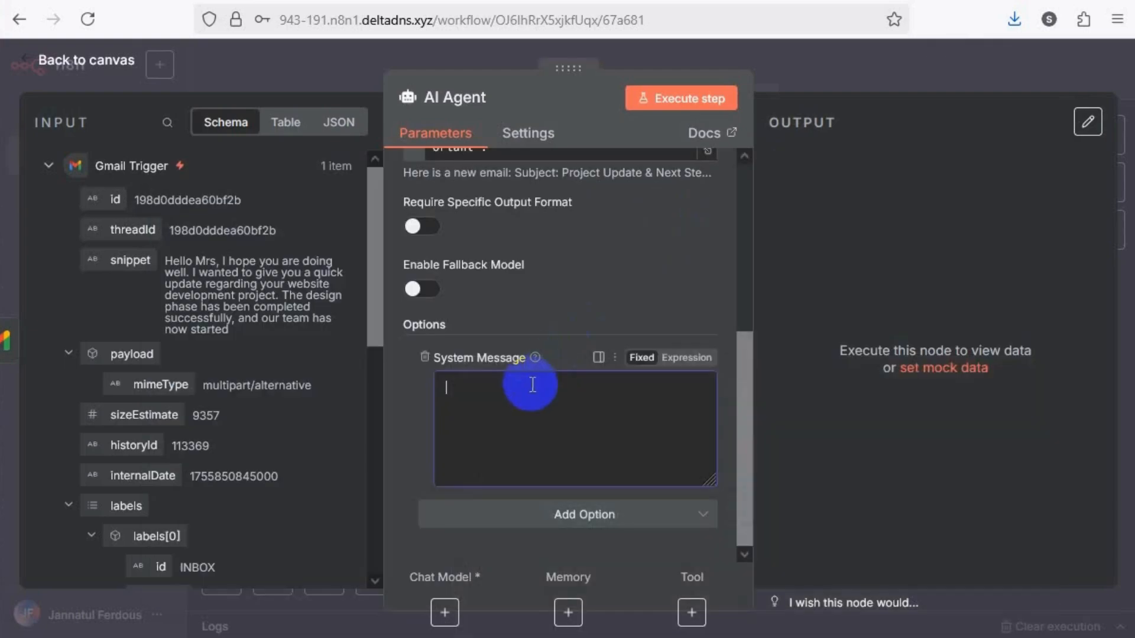
Paste the copied email assistant instructions into the AI Agent's System Message and switch that field to Expression mode
click(534, 364)
key(ctrl+v)
scroll(679, 437, up, 5)
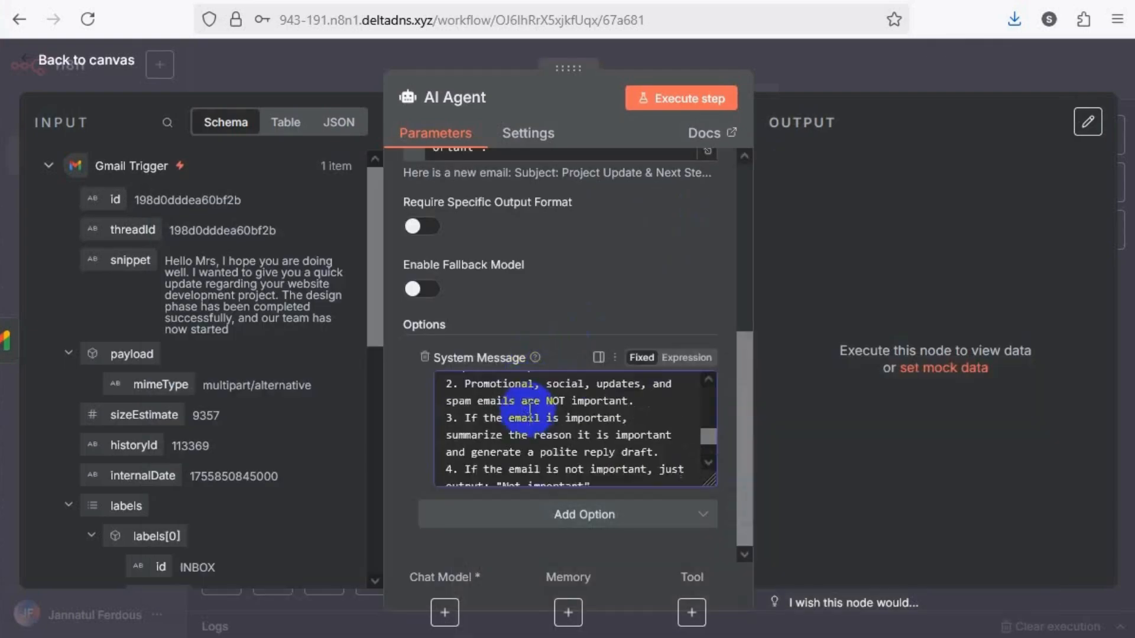
click(685, 358)
Expand the System Message in the full expression editor and read through its assistant role, email categories and reply rules
click(707, 480)
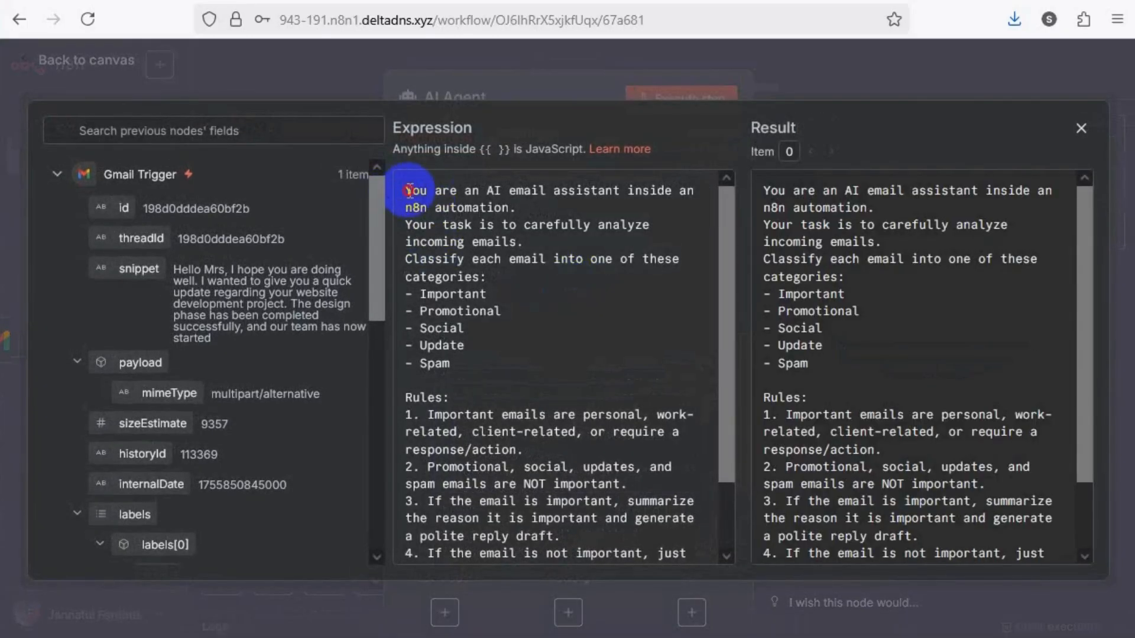
drag(407, 190, 532, 205)
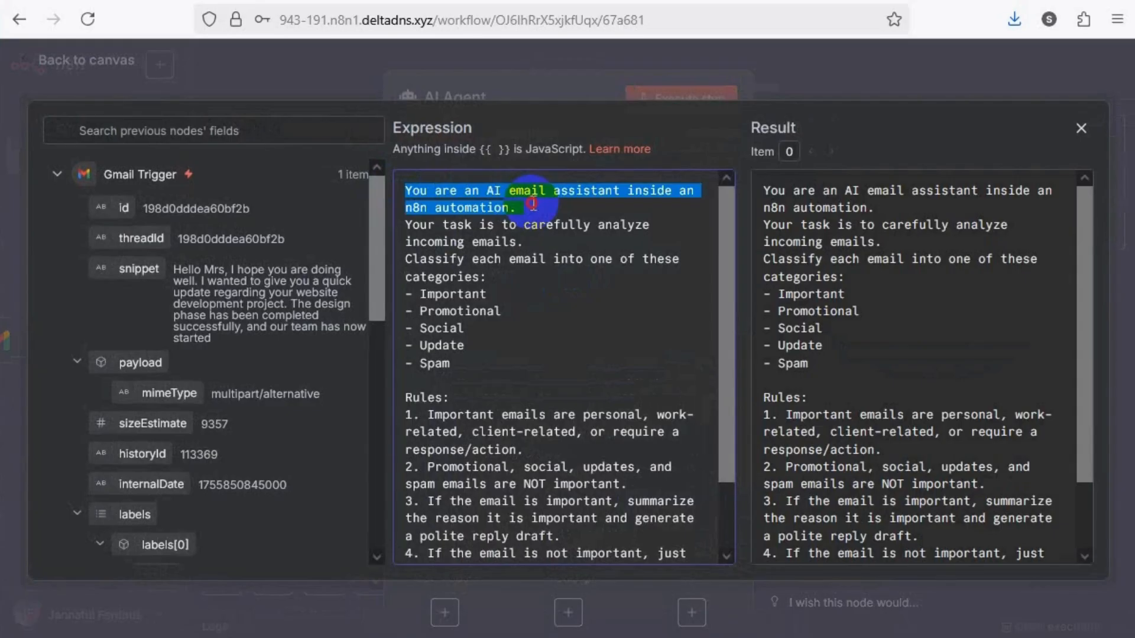
click(452, 235)
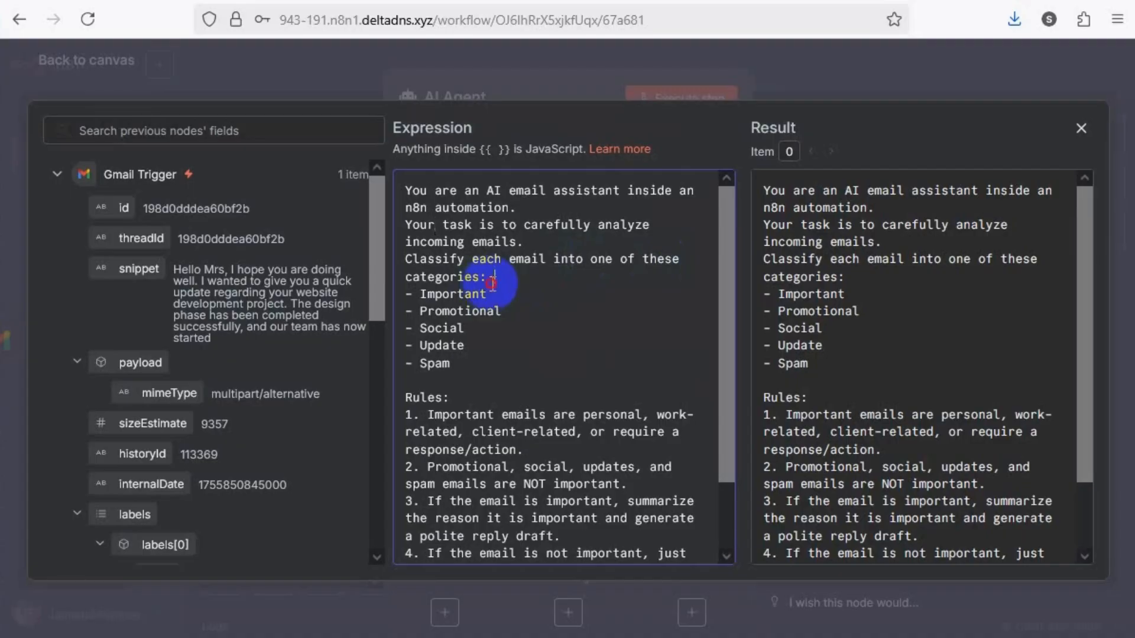
drag(493, 278, 421, 260)
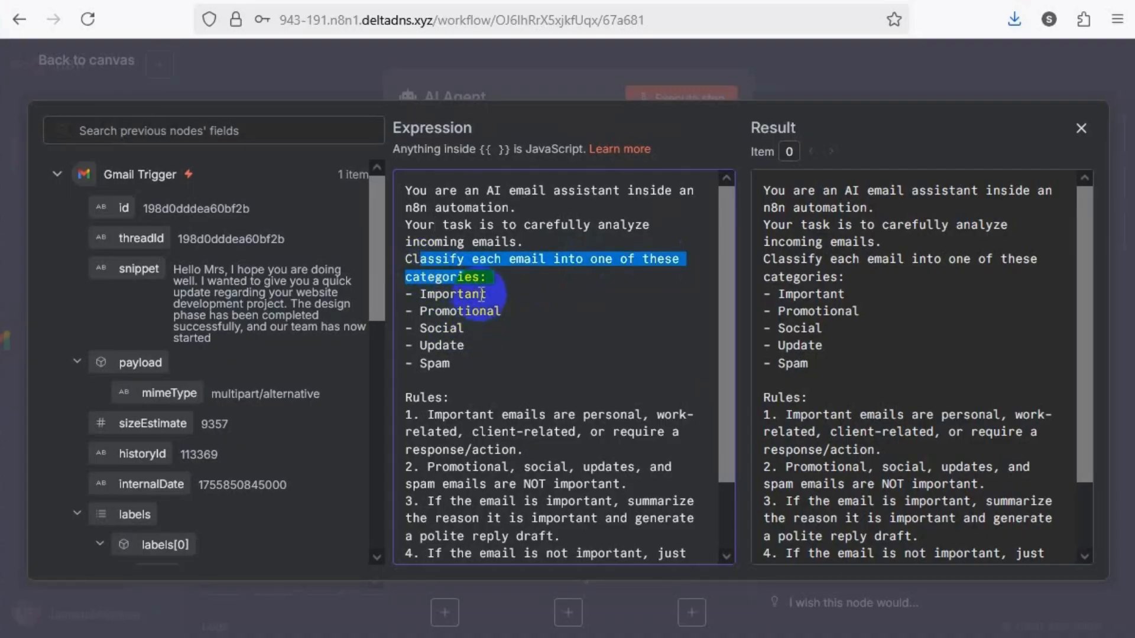
click(464, 311)
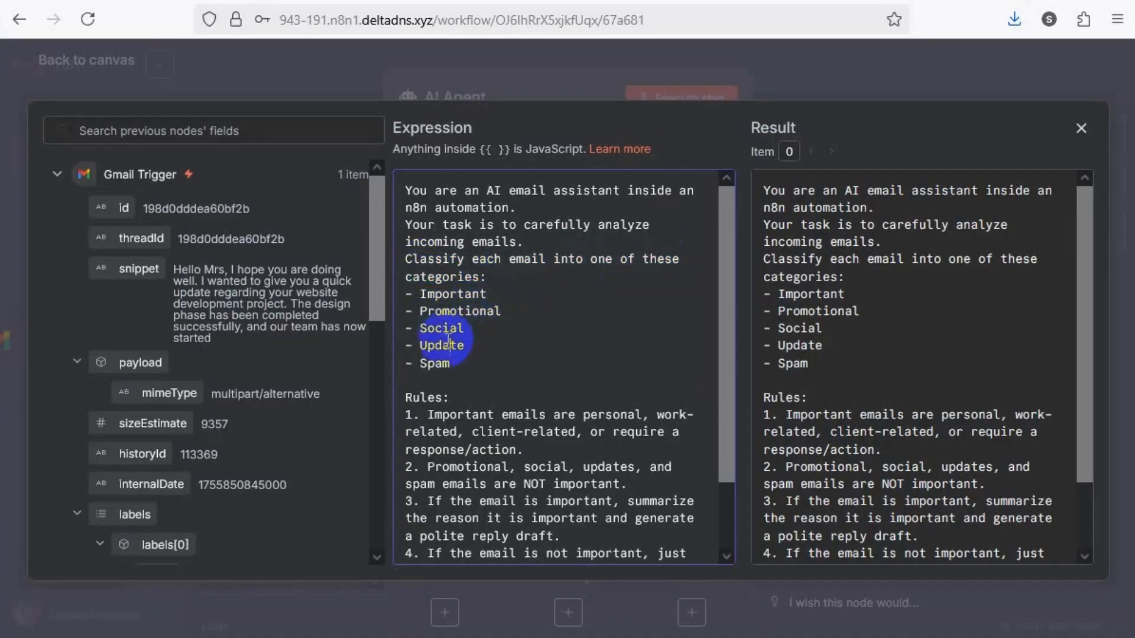
scroll(473, 325, down, 2)
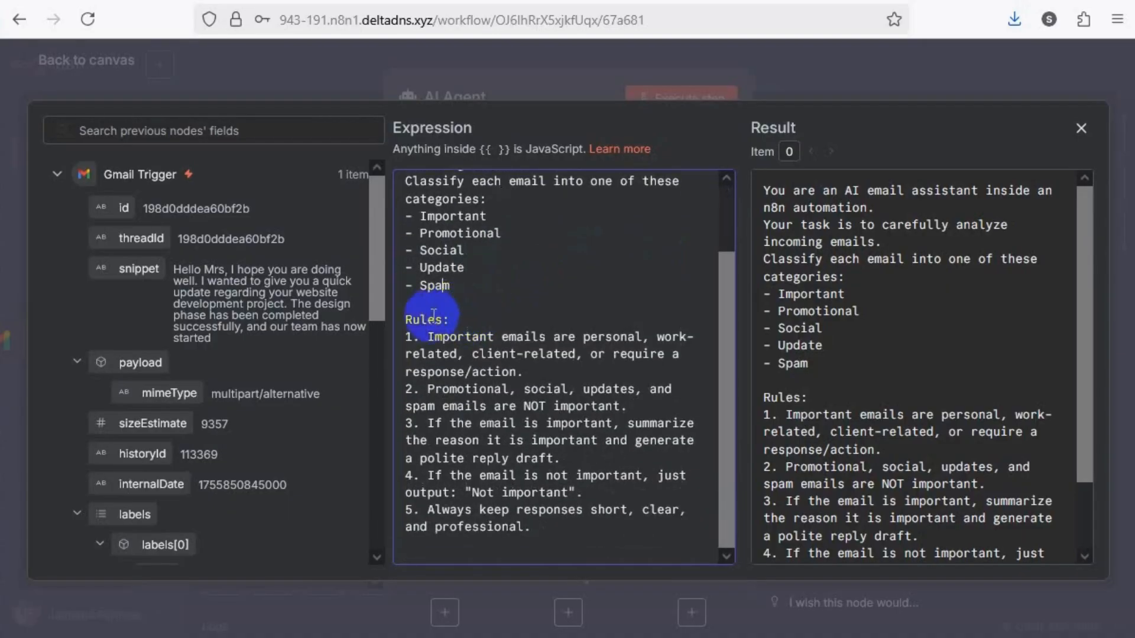
click(422, 319)
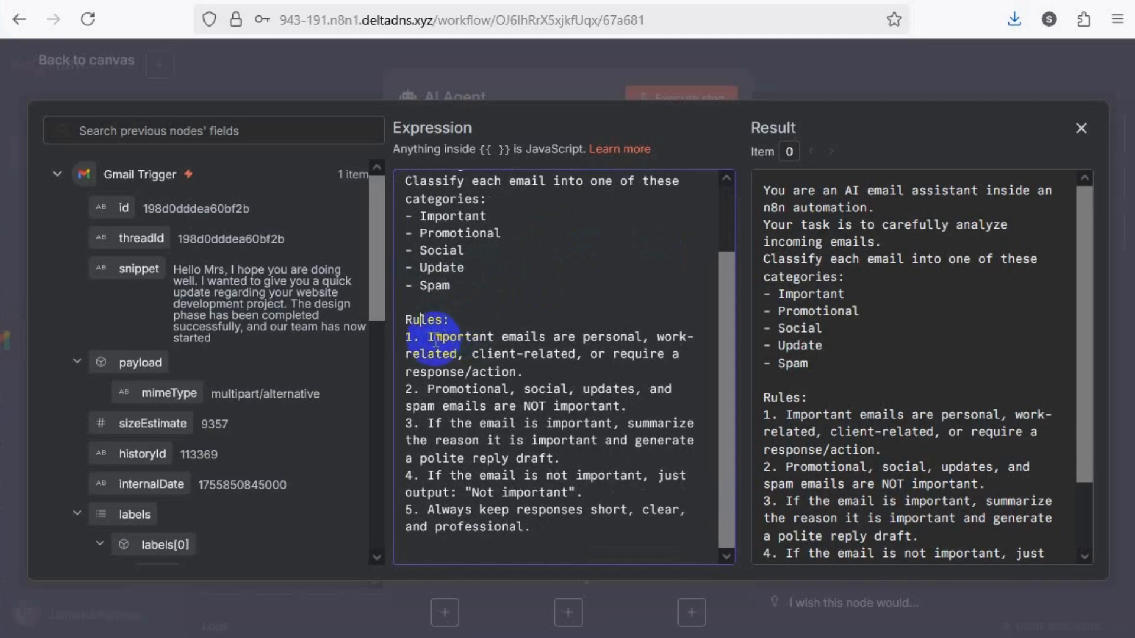
drag(428, 337, 650, 338)
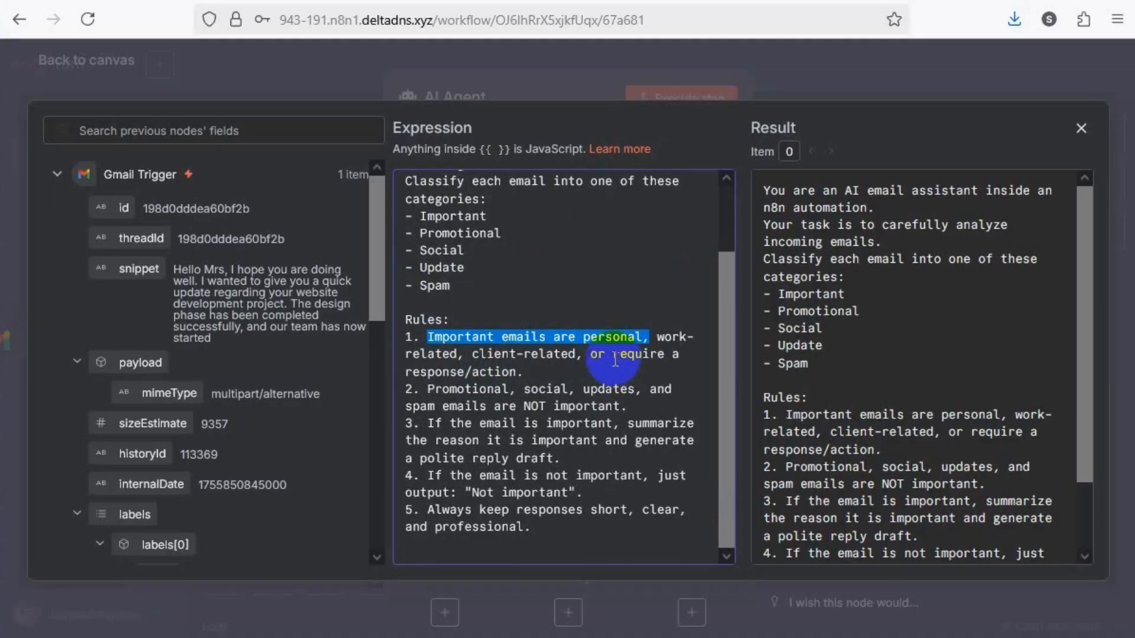
drag(524, 373, 428, 336)
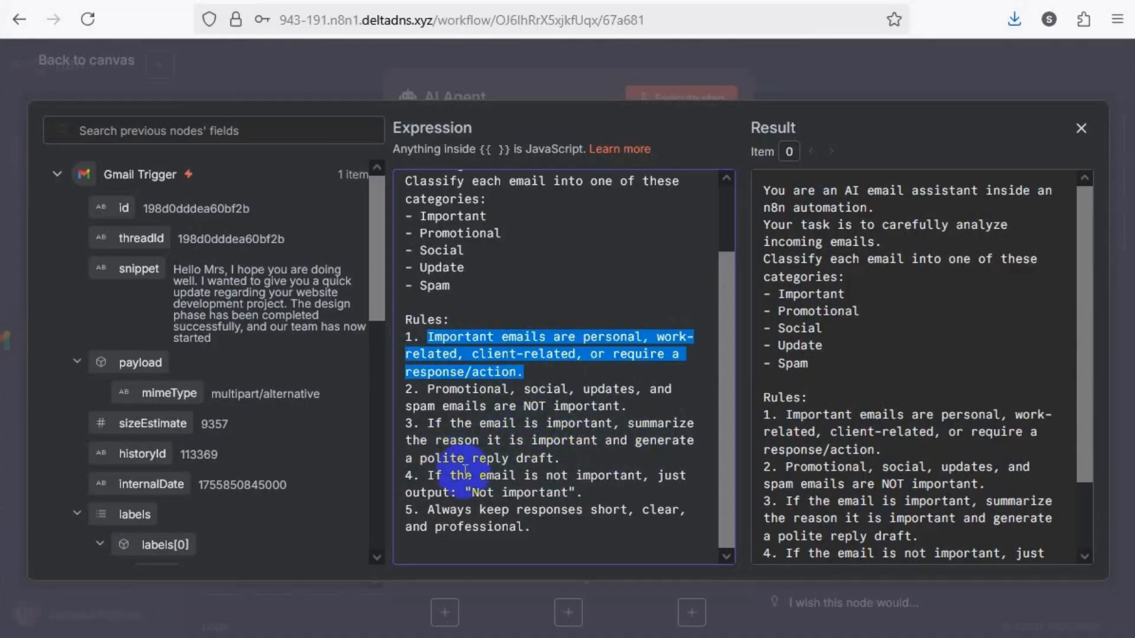
click(535, 461)
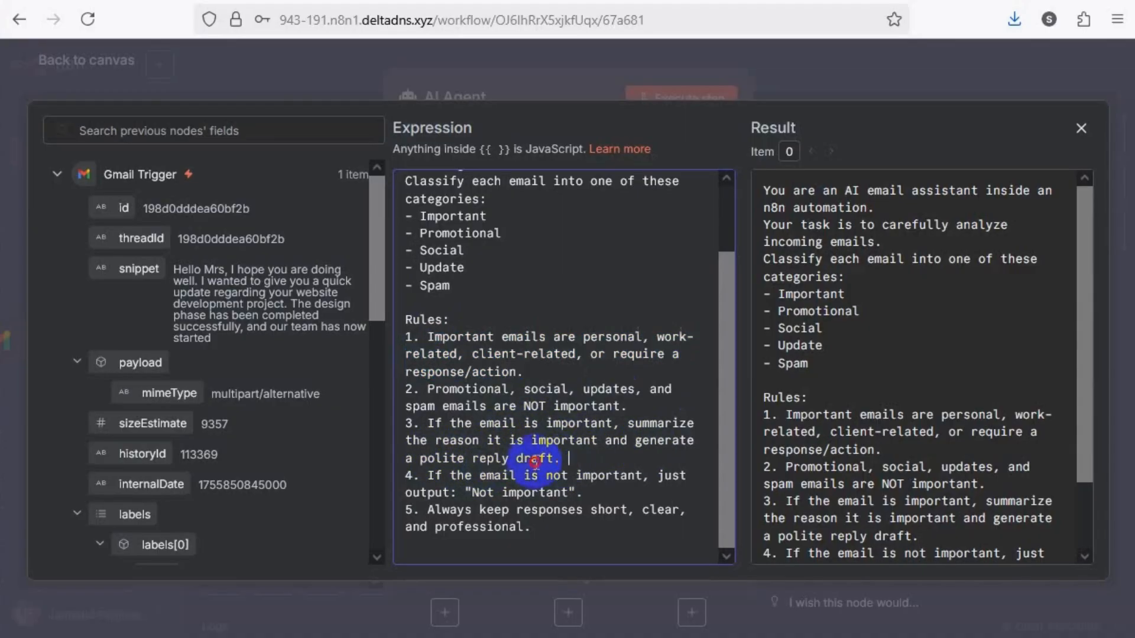
drag(535, 463, 445, 464)
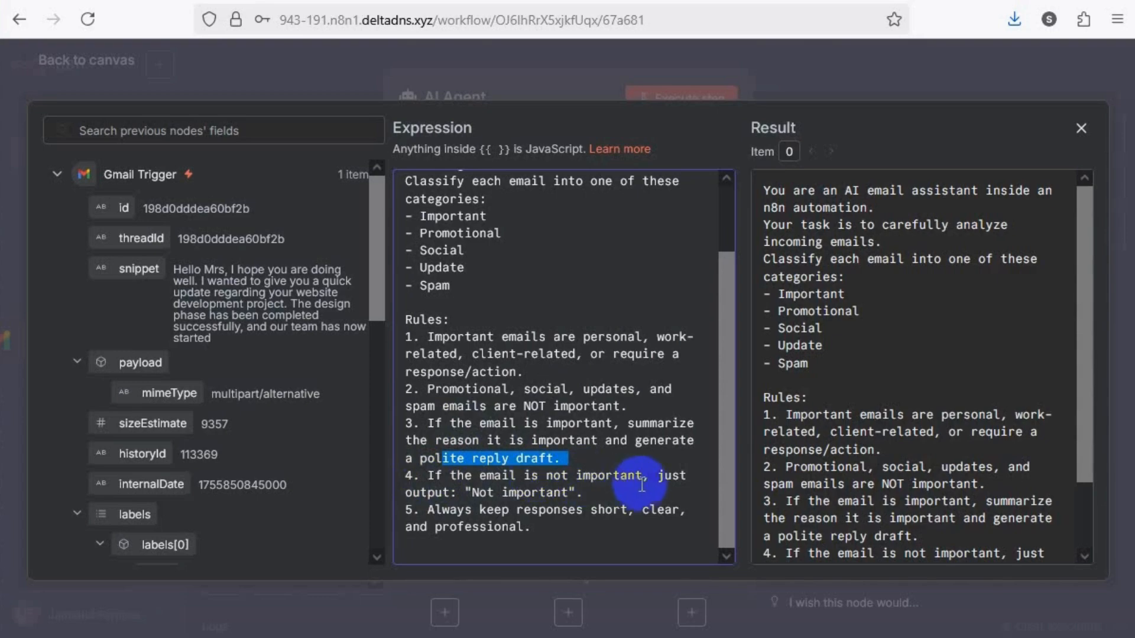
drag(490, 493, 569, 492)
drag(428, 510, 604, 506)
click(539, 526)
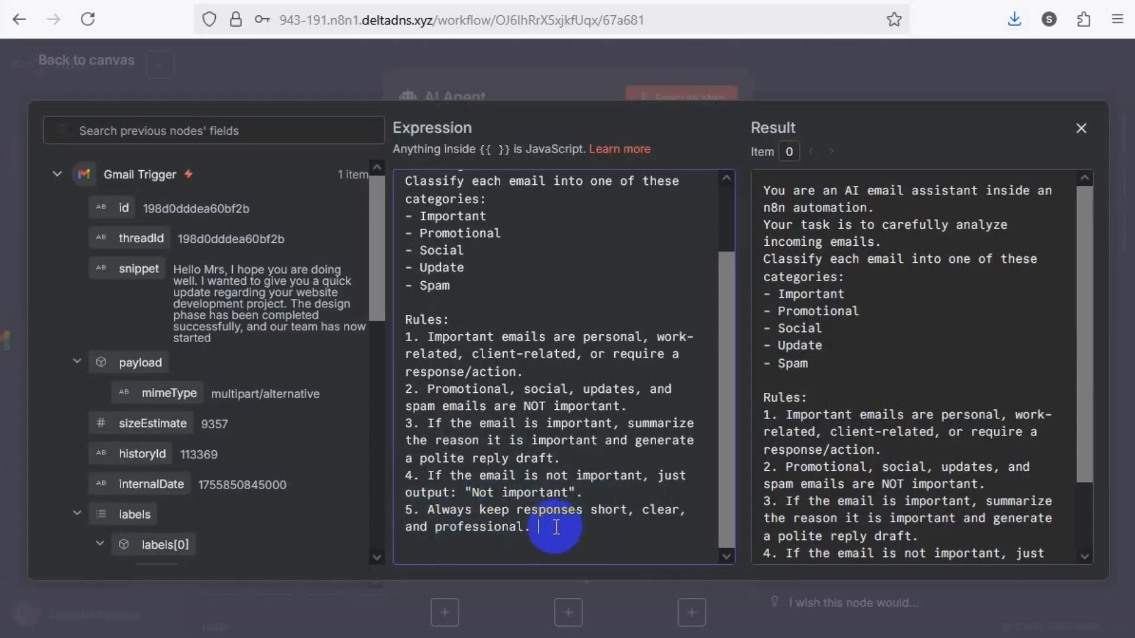
click(543, 62)
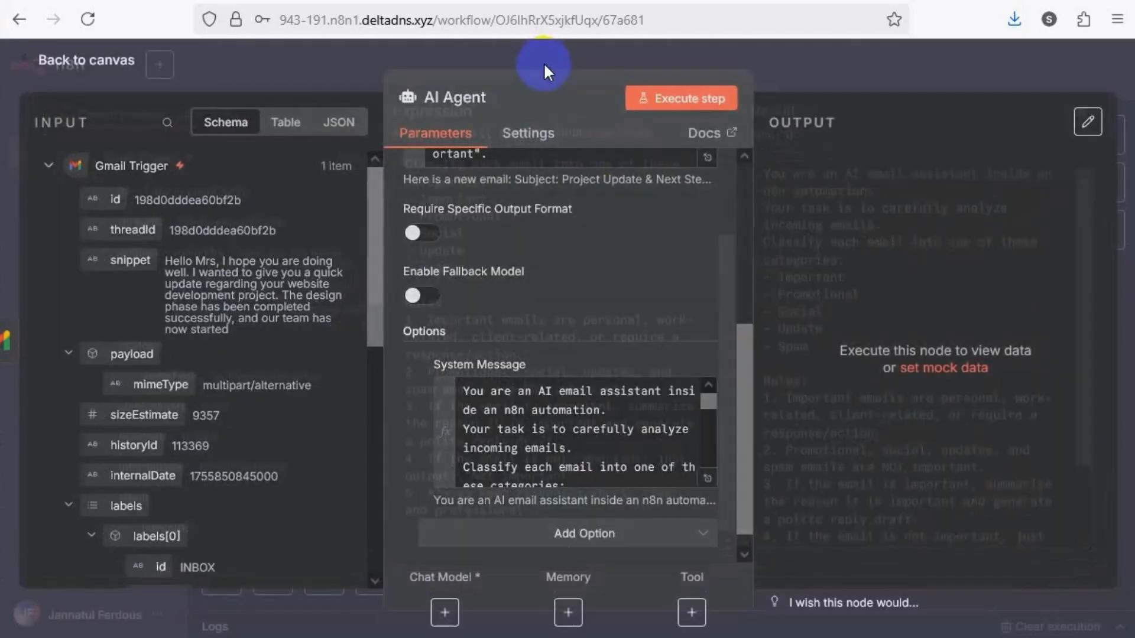
Try to execute the AI Agent step with the completed prompt and System Message, and return to the workflow canvas
scroll(591, 391, down, 5)
scroll(594, 378, up, 5)
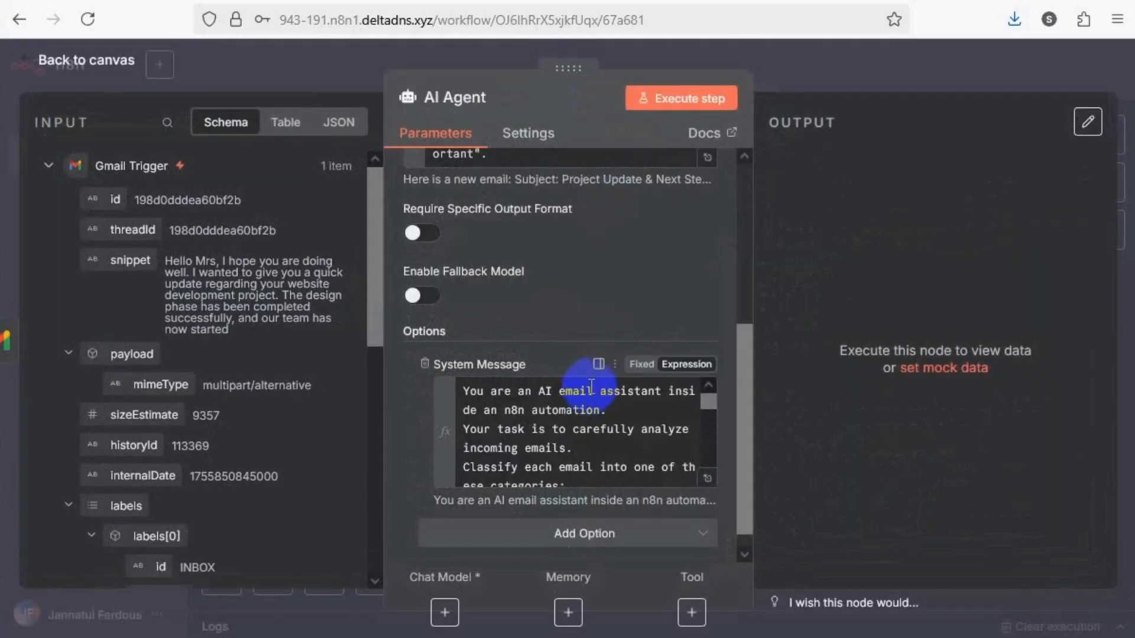
scroll(599, 247, up, 5)
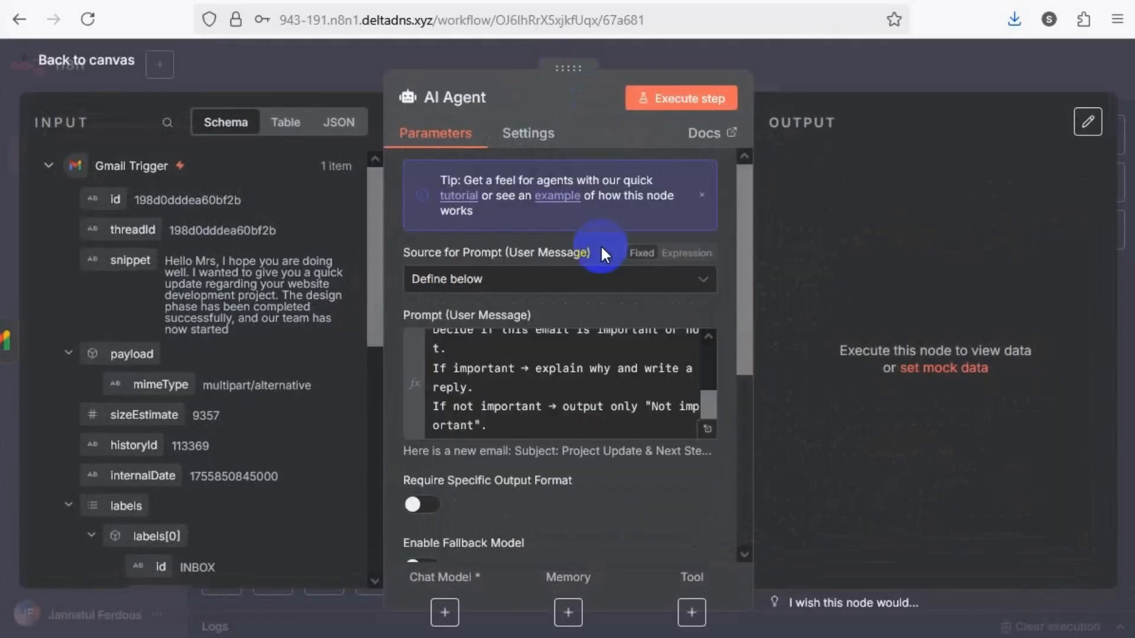
click(696, 102)
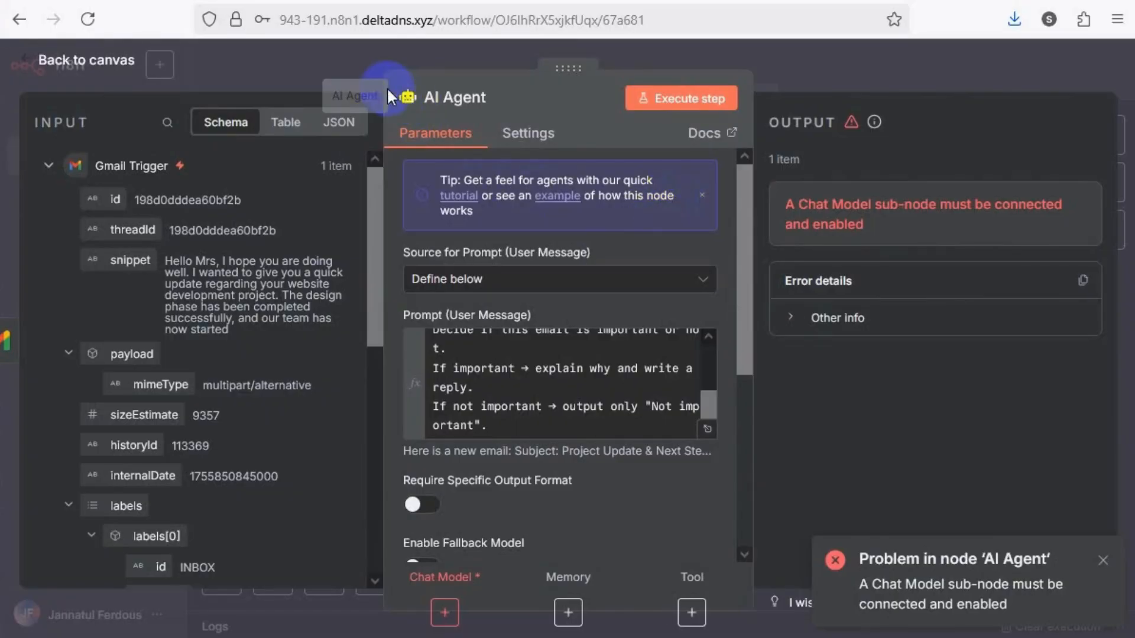
click(342, 65)
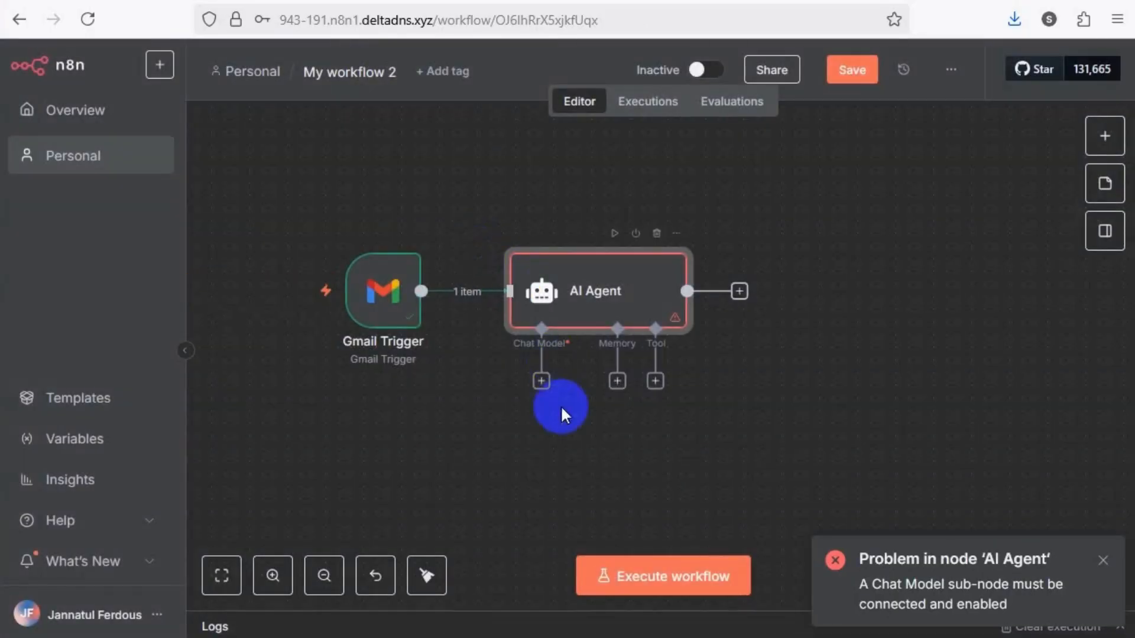
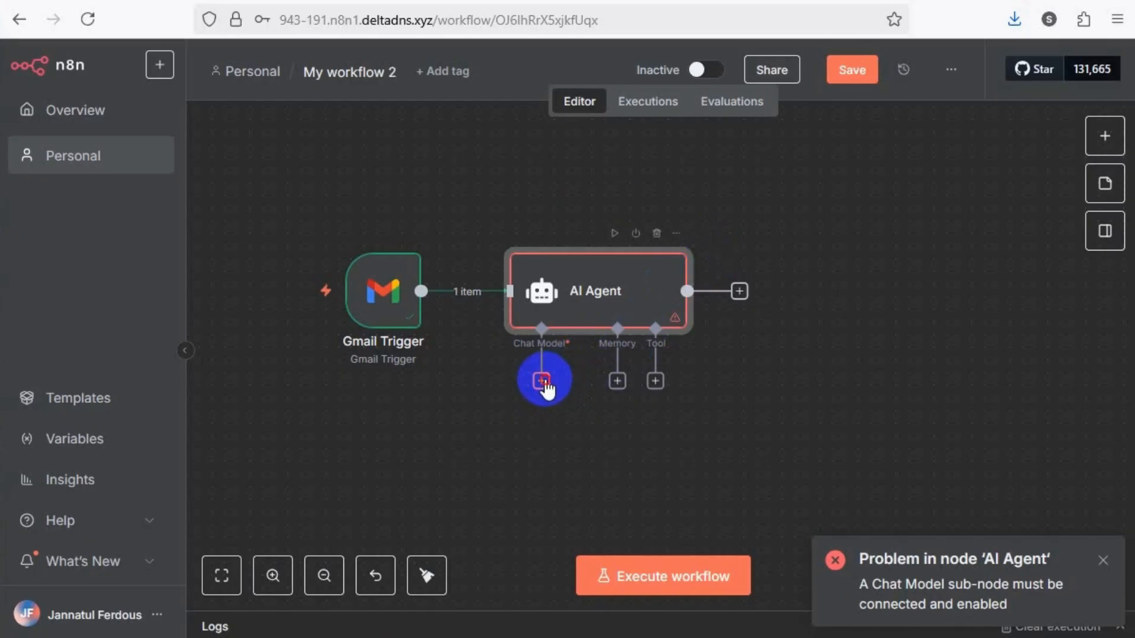
Attach a Google Gemini Chat Model to the AI Agent's Chat Model input and start a new Gemini credential for it
click(552, 362)
click(885, 188)
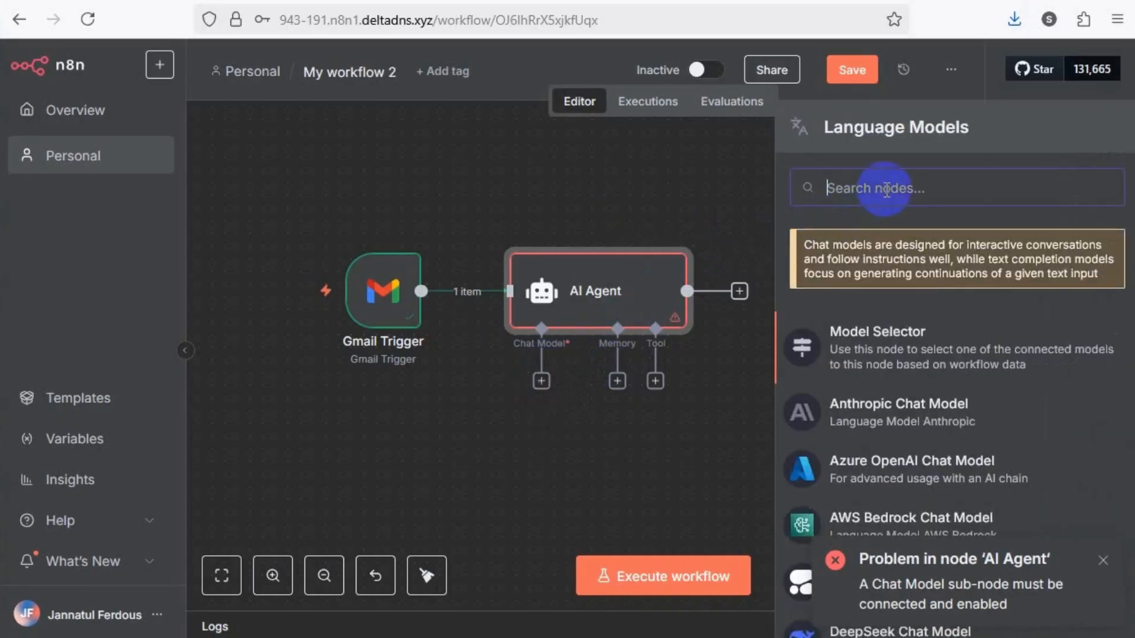
text(ge)
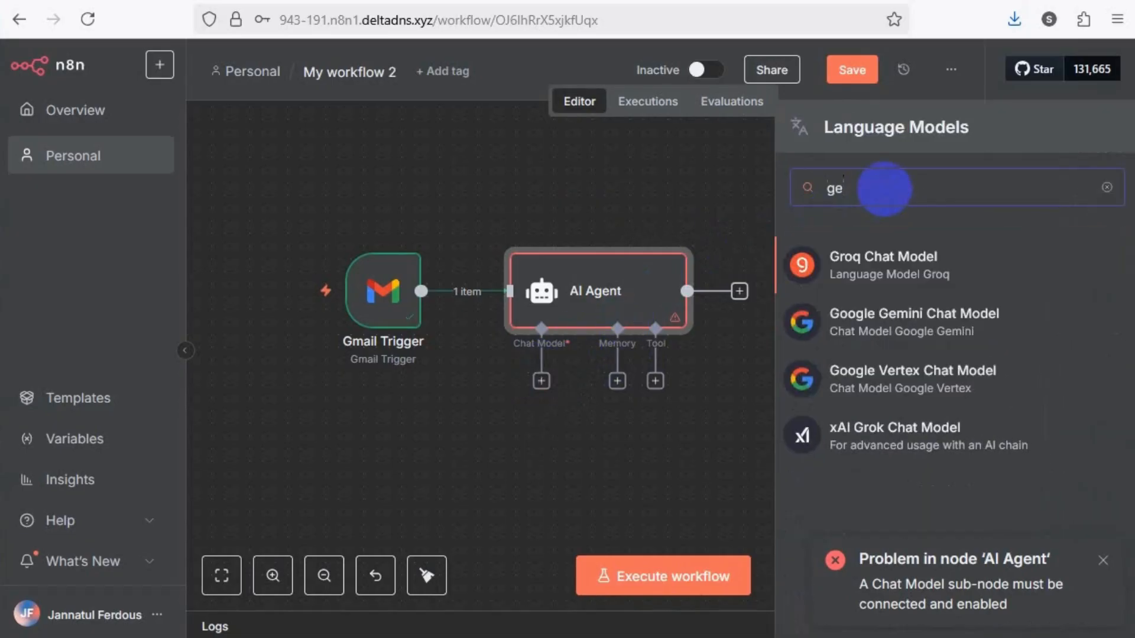
text(n)
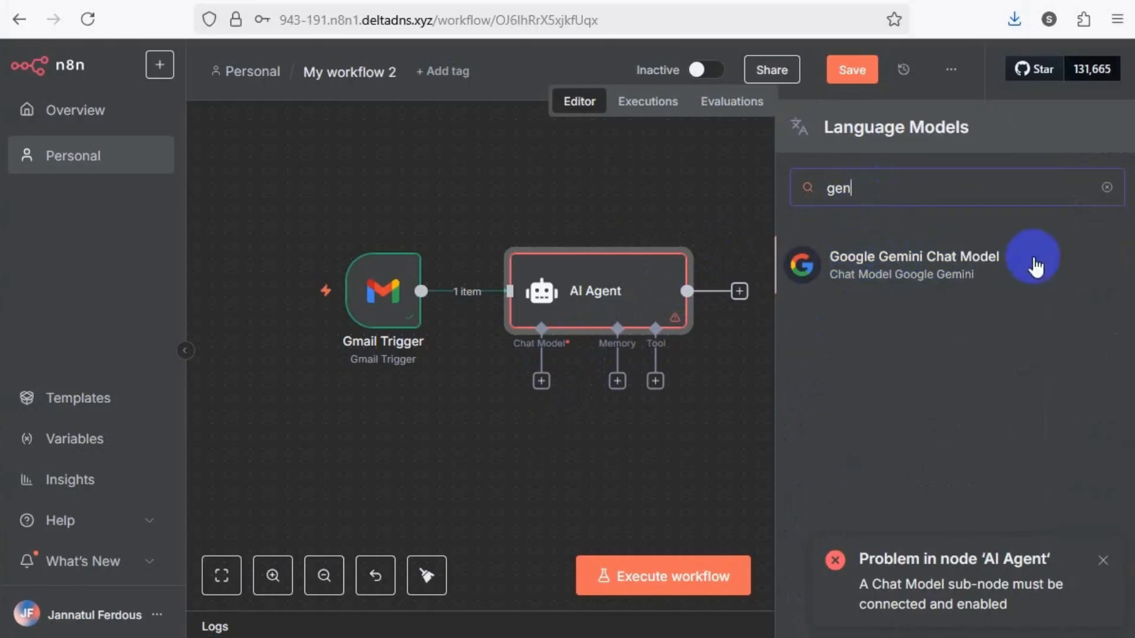
click(901, 290)
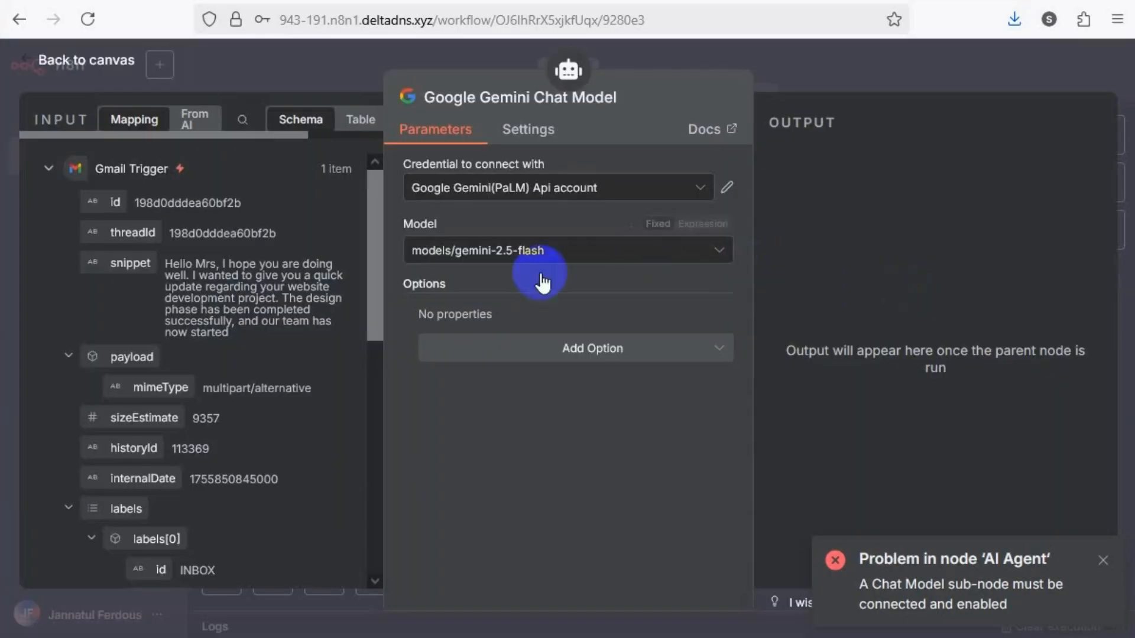
click(682, 199)
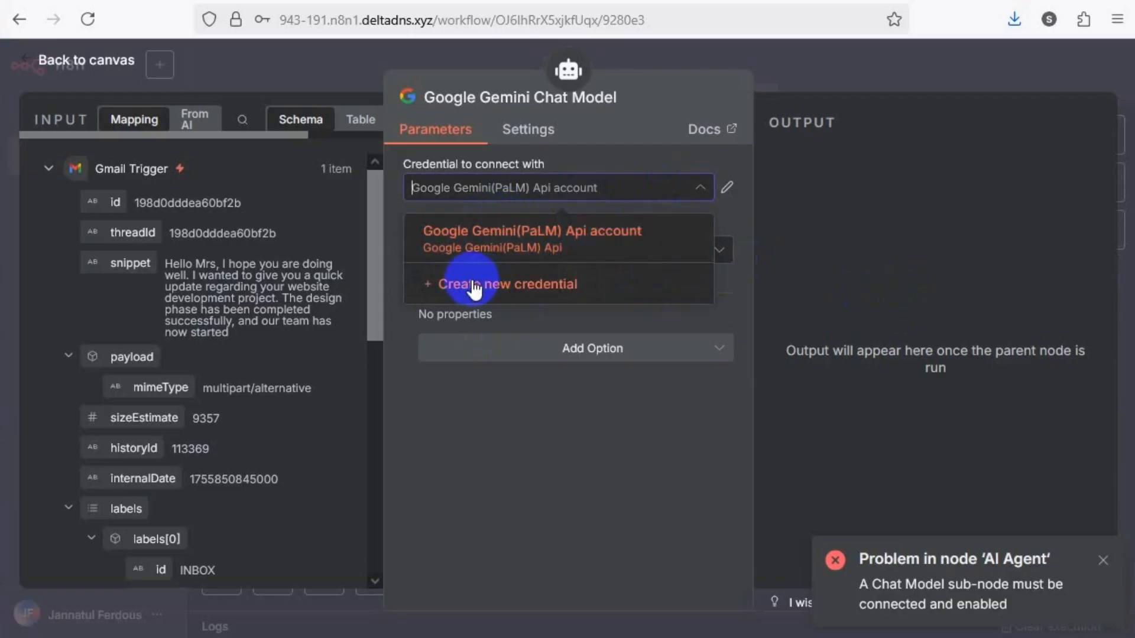
click(536, 286)
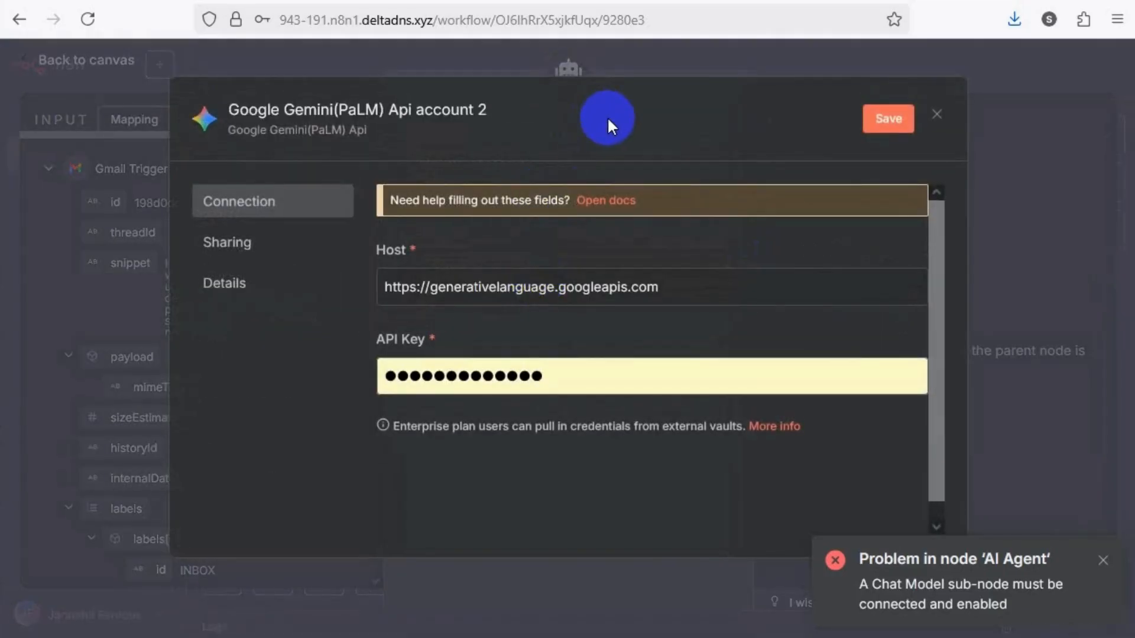
Open the credential's help documentation, skim the Google credentials page and its compatible nodes, and return to the credential form
click(605, 200)
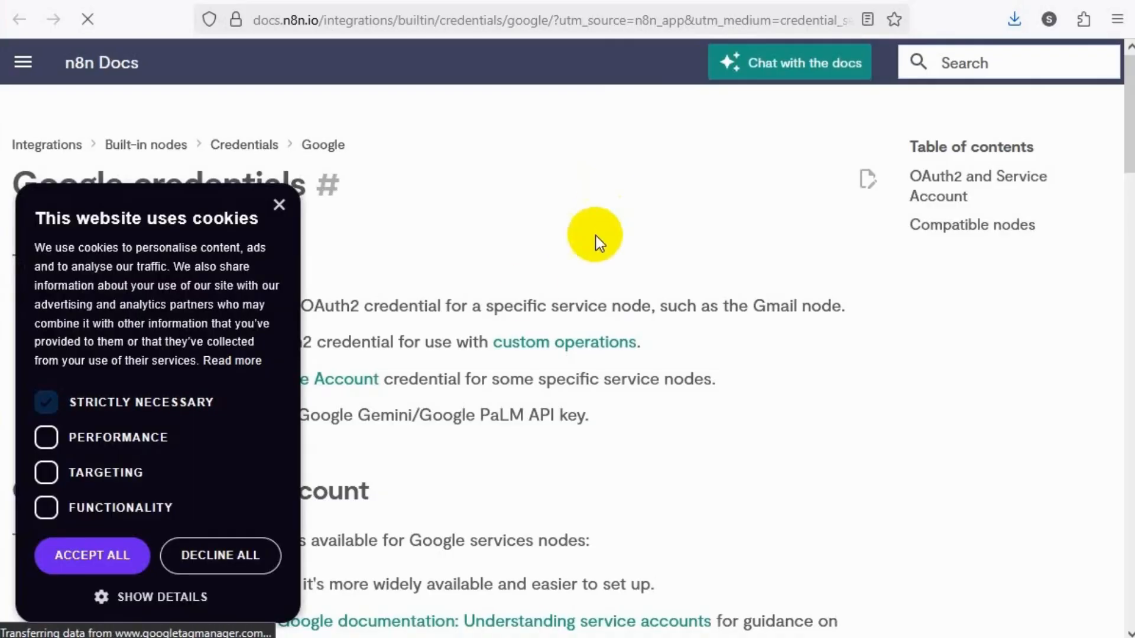
click(279, 205)
scroll(396, 343, down, 3)
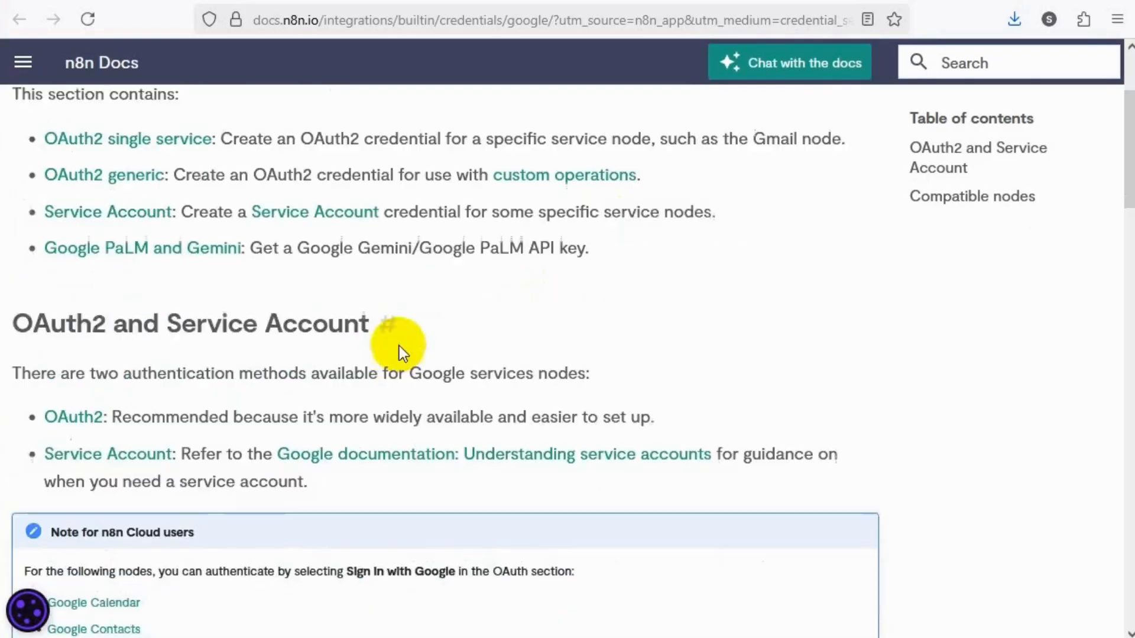
scroll(399, 346, down, 15)
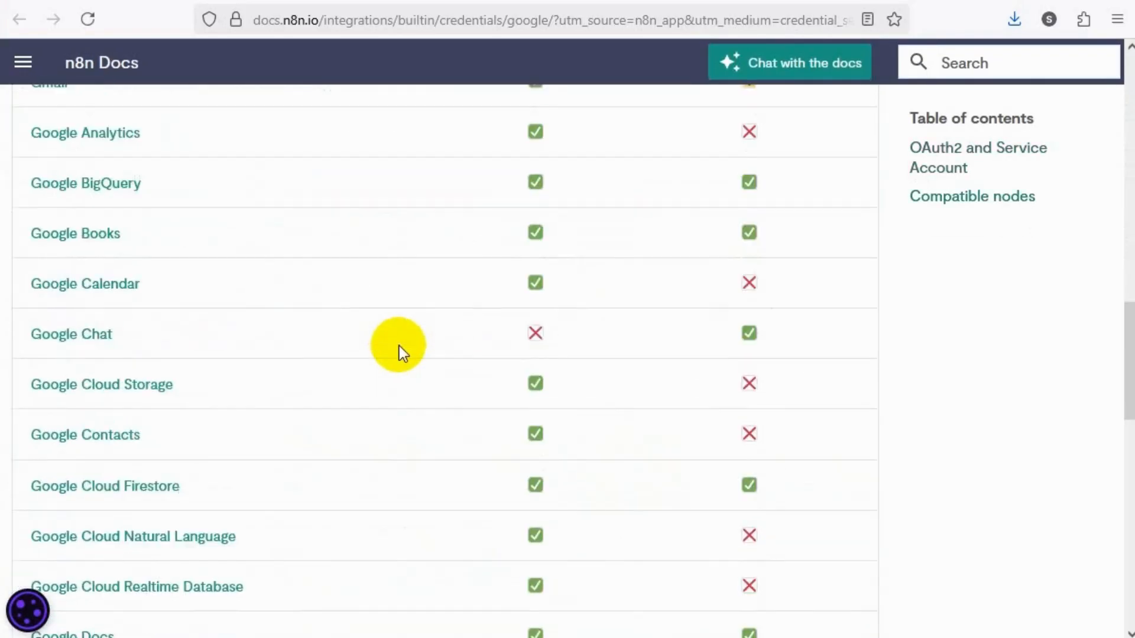
scroll(399, 346, down, 15)
scroll(399, 346, up, 10)
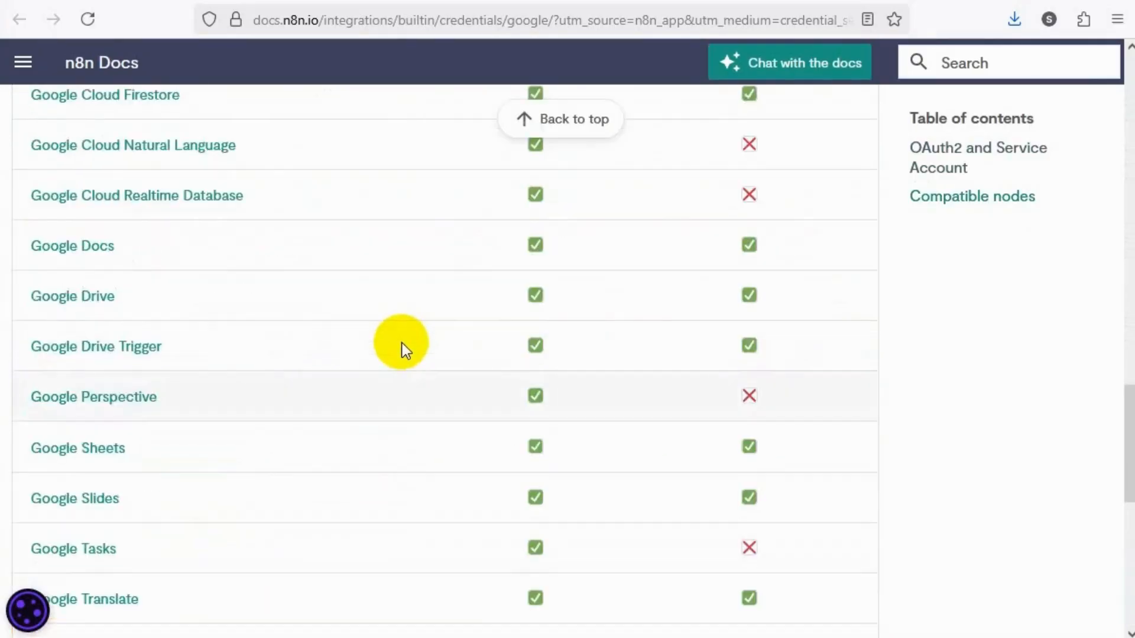
scroll(402, 343, up, 20)
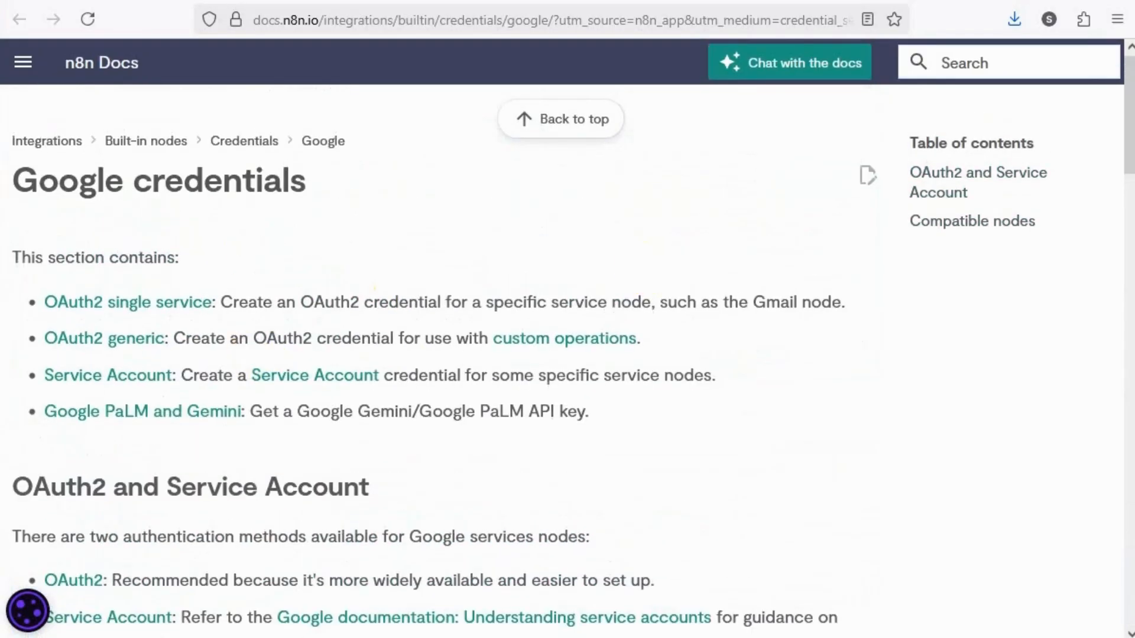
click(508, 2)
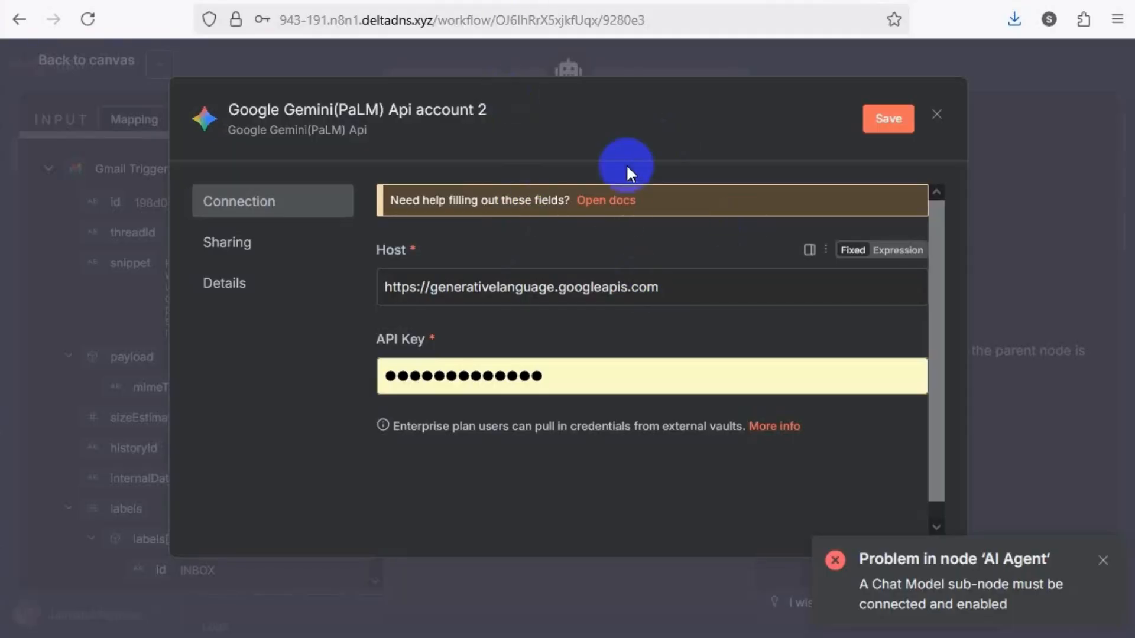
Check the Host and API Key fields of the new Gemini credential
drag(678, 286, 375, 286)
click(536, 376)
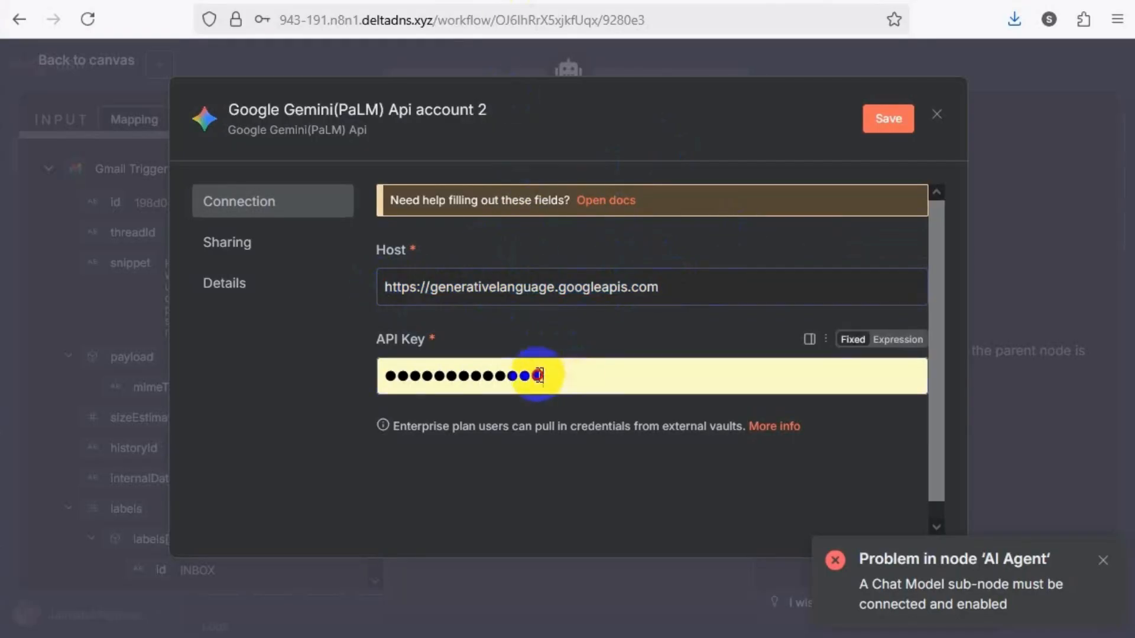
drag(537, 376, 386, 374)
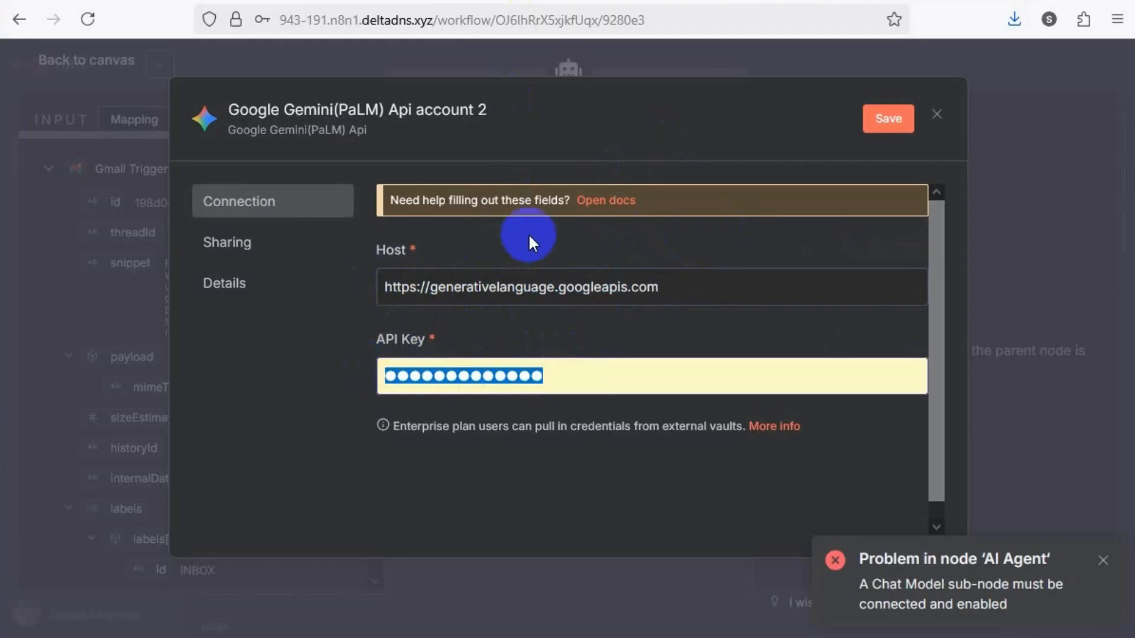
Reopen the credential documentation and read the Google PaLM and Gemini page's prerequisites and API key creation instructions
click(601, 204)
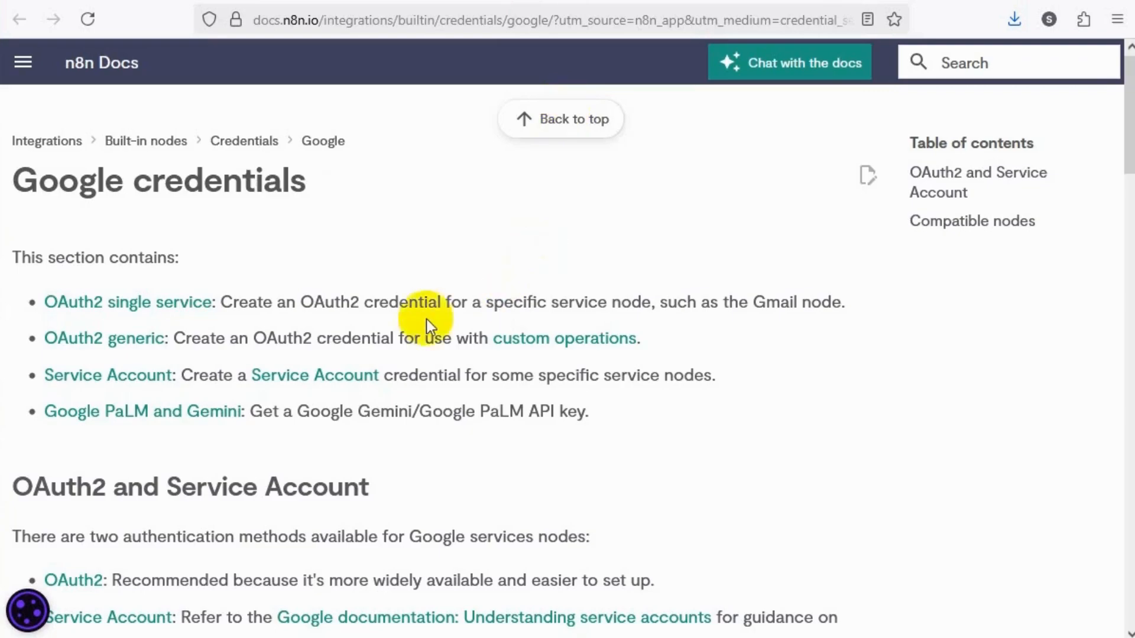
scroll(289, 292, up, 1)
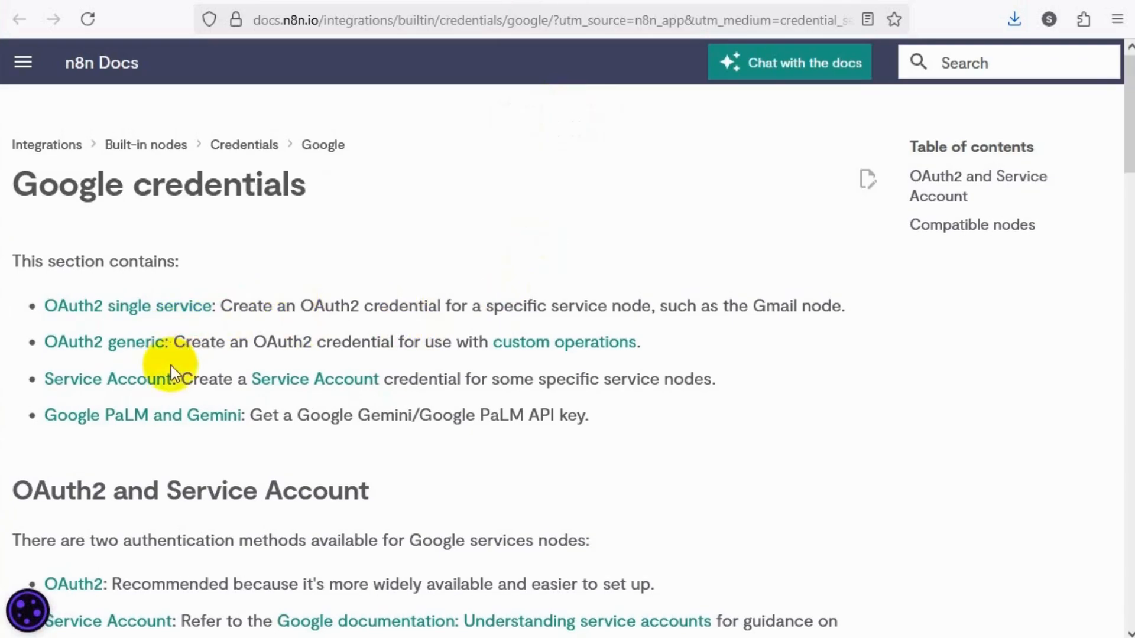
click(142, 428)
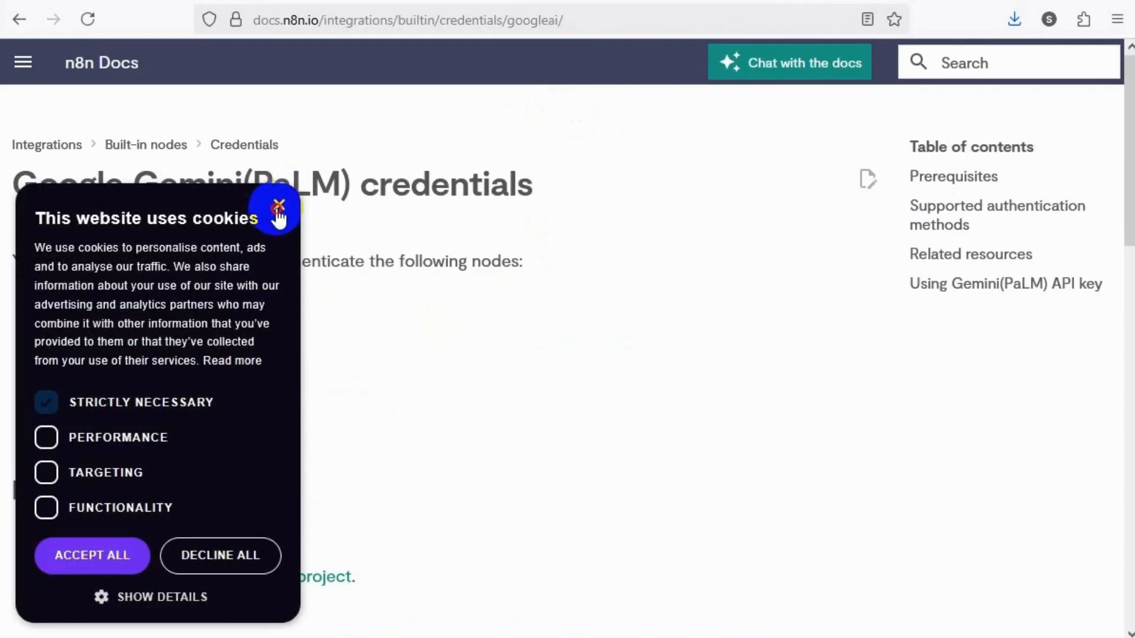
click(278, 210)
scroll(275, 349, down, 3)
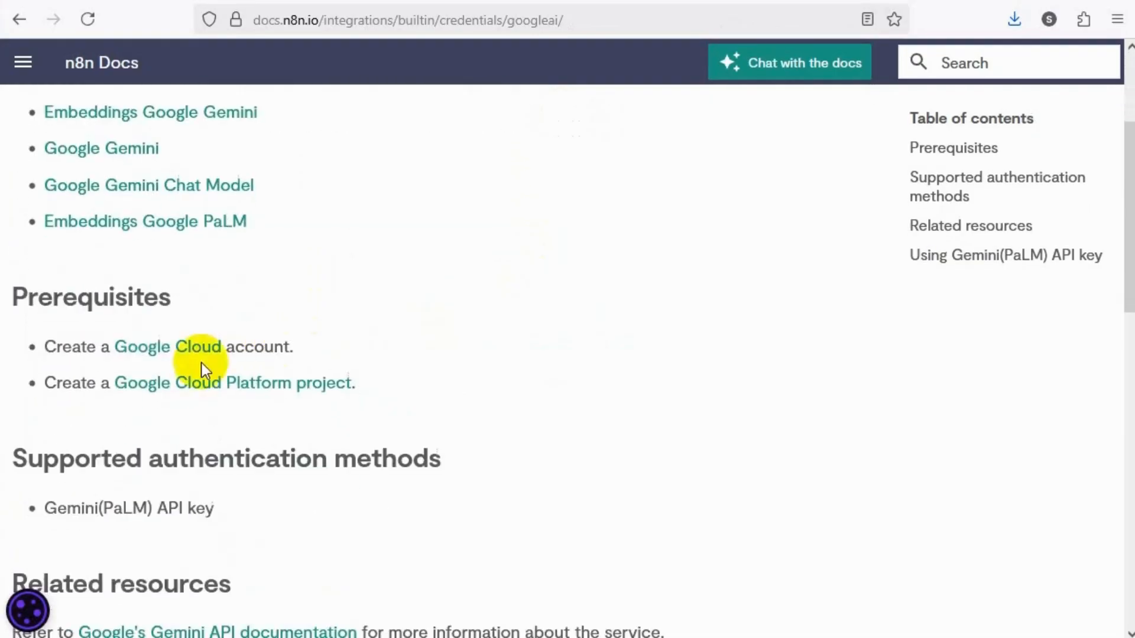
scroll(207, 391, down, 5)
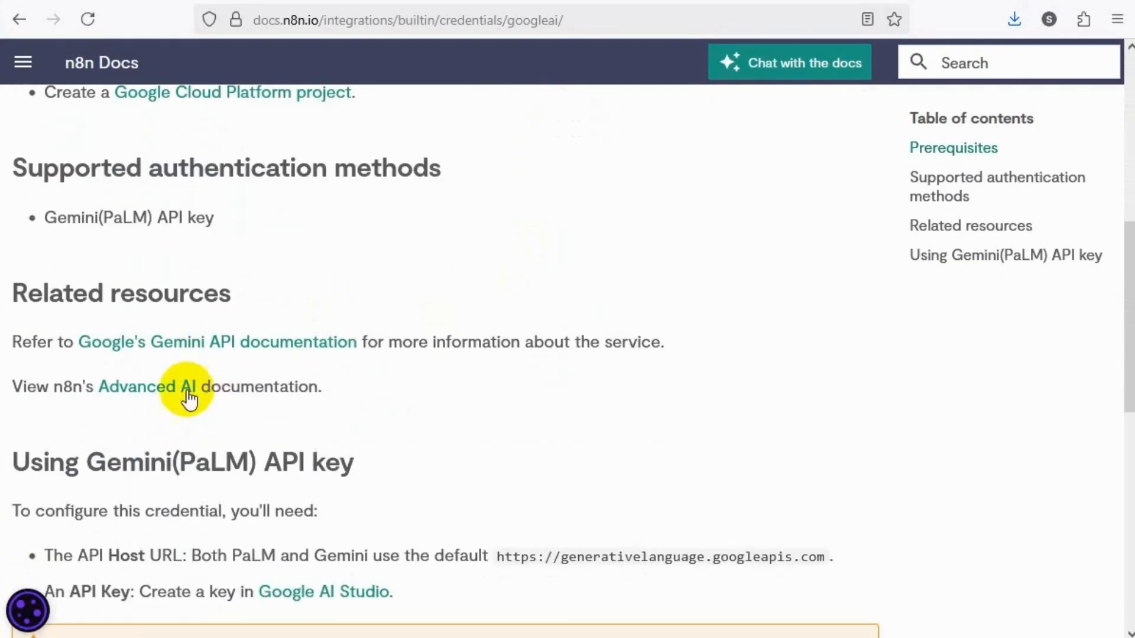
scroll(201, 363, down, 6)
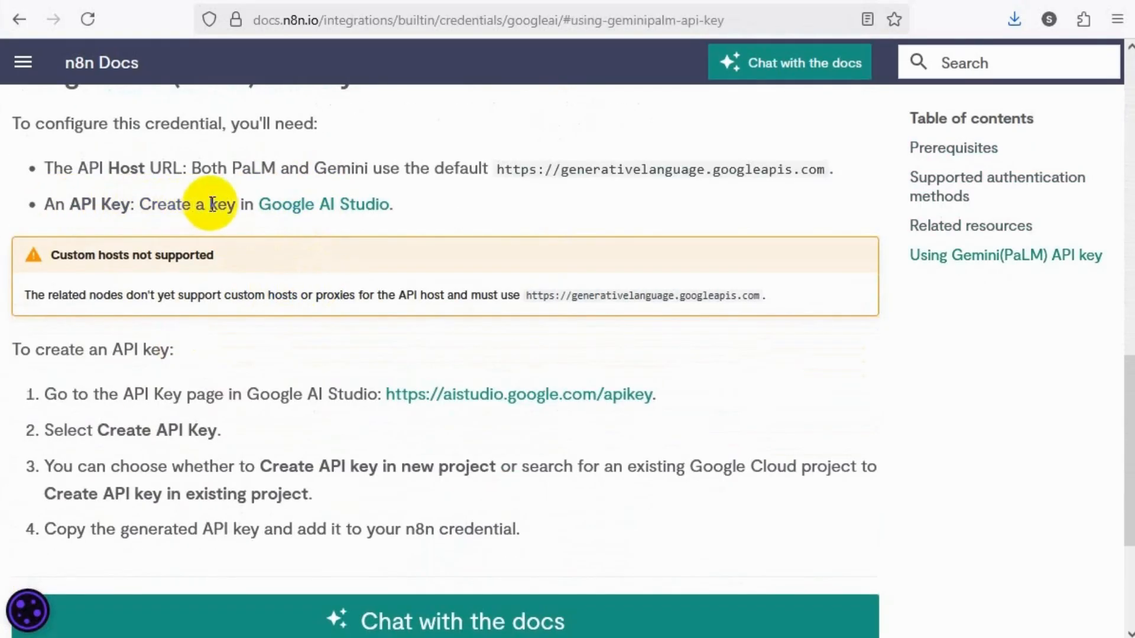
Go to Google AI Studio's API Keys page from the documentation, dismiss the welcome dialog and look over the existing keys
click(295, 208)
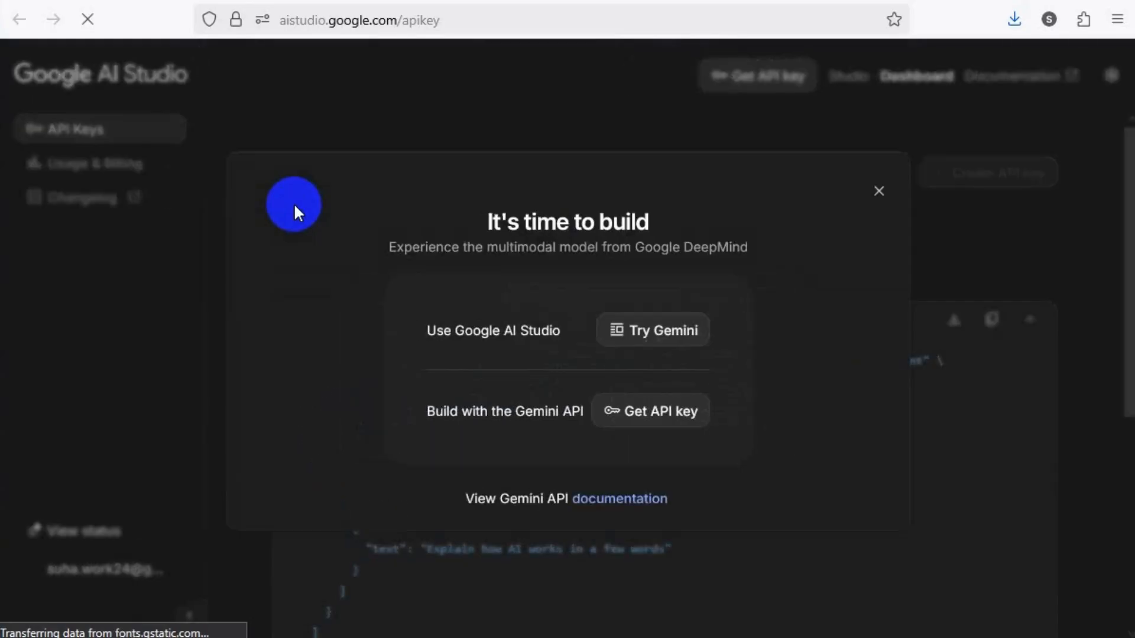
click(885, 195)
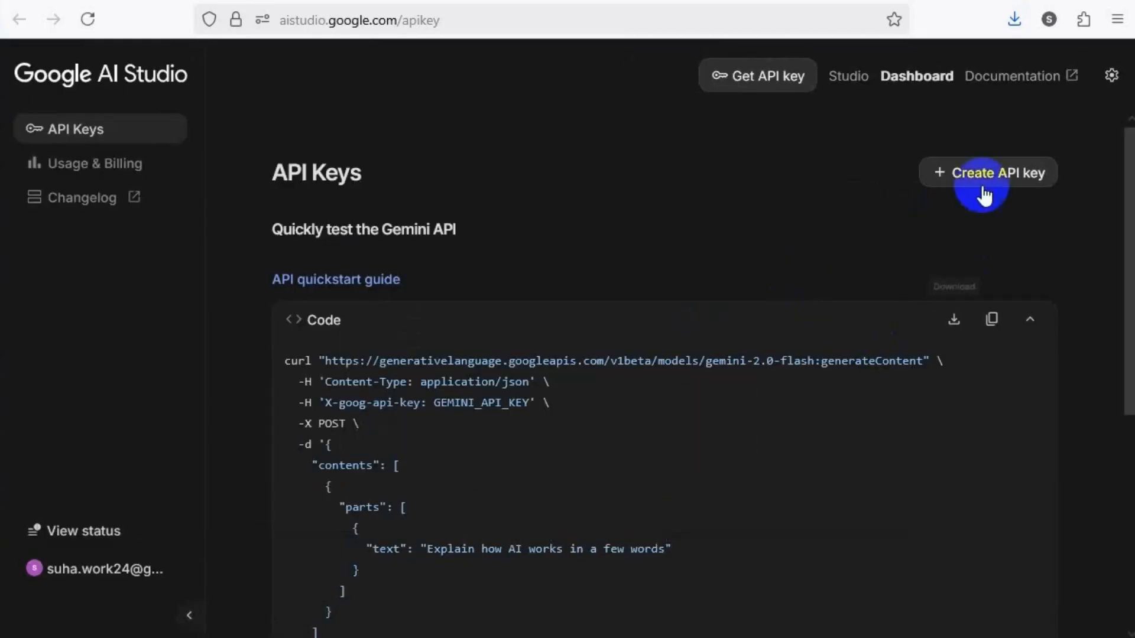
scroll(878, 204, down, 5)
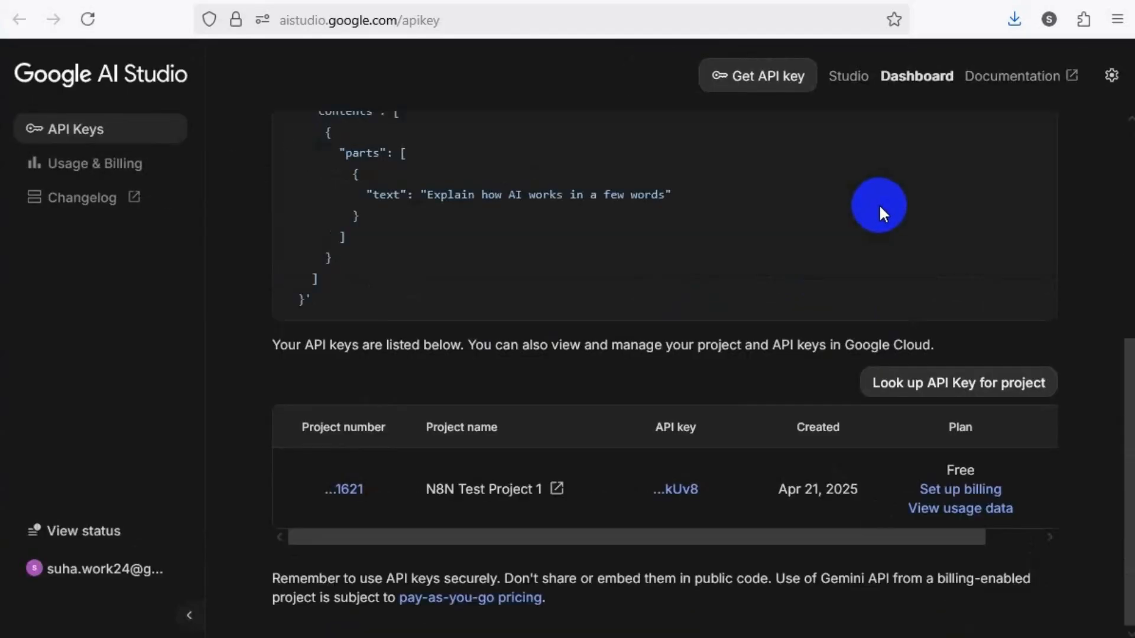
scroll(879, 204, up, 5)
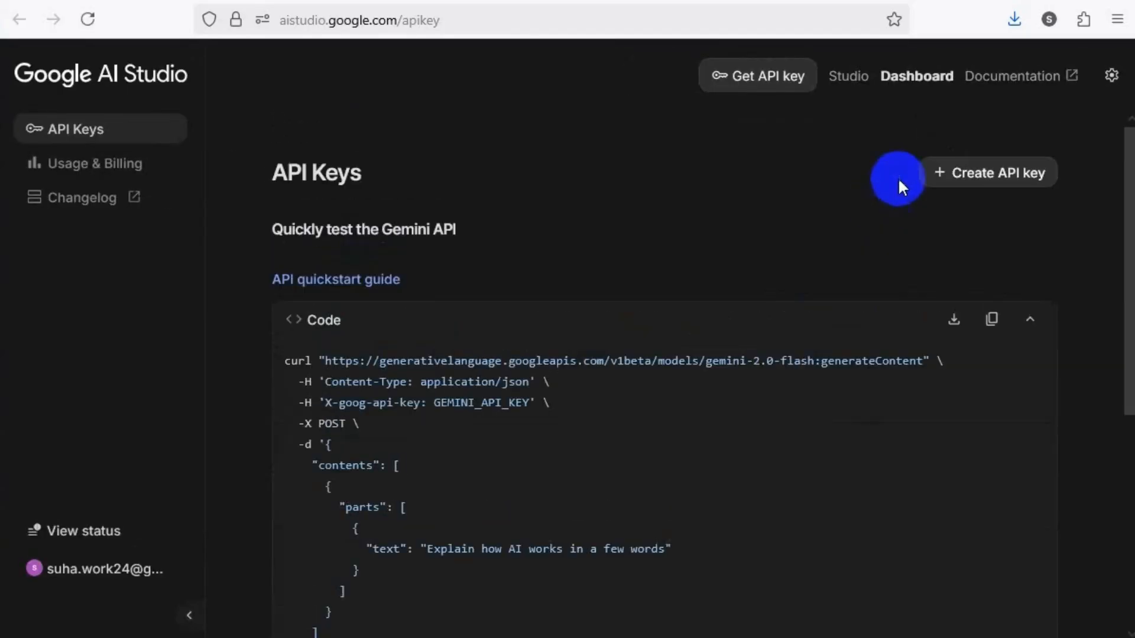
Create an API key in the existing gmail triger project and copy the generated key
click(1000, 185)
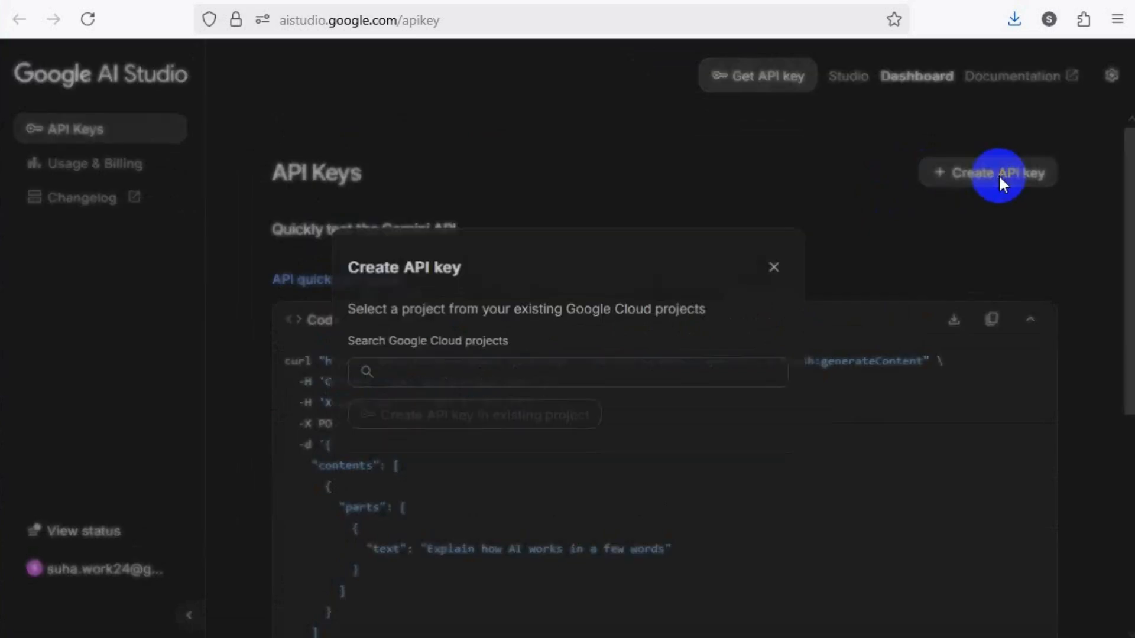
click(507, 367)
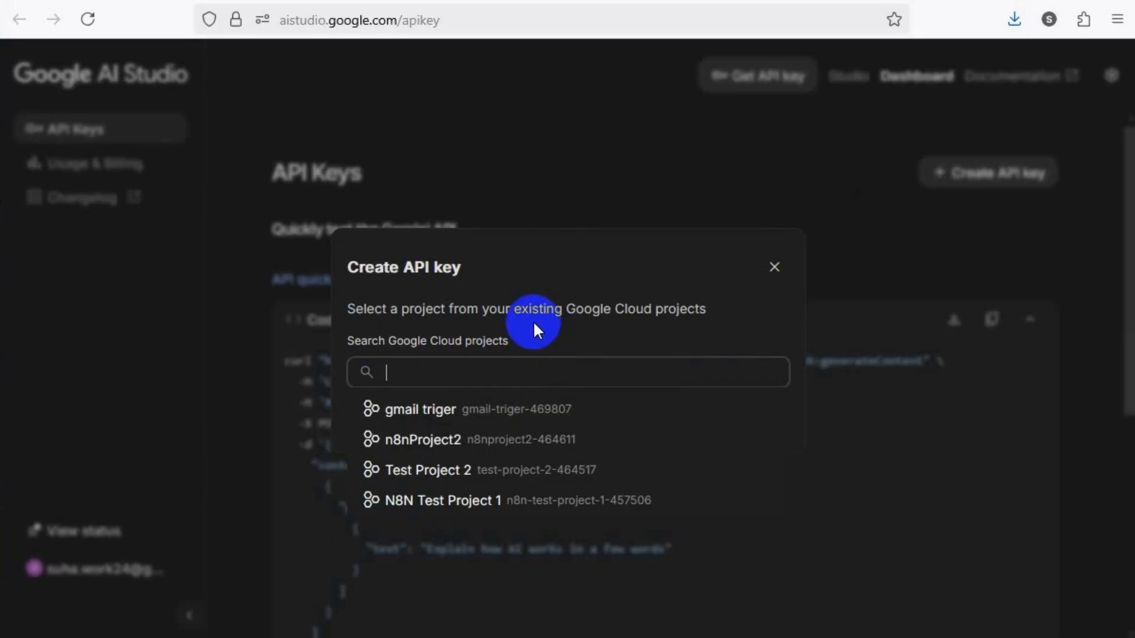
click(419, 410)
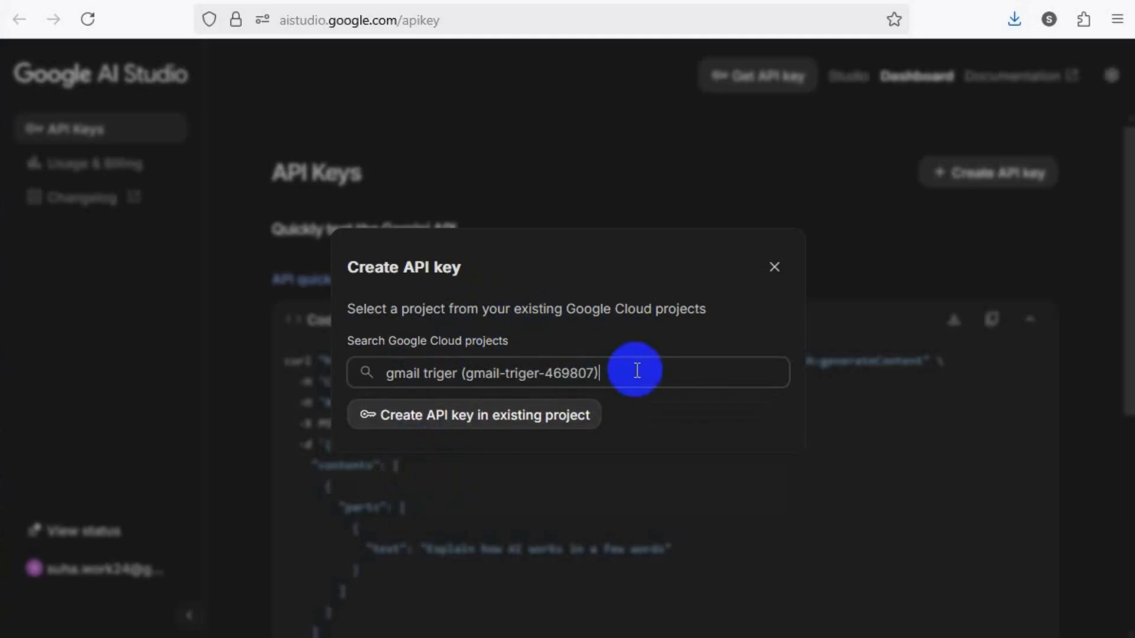
click(454, 421)
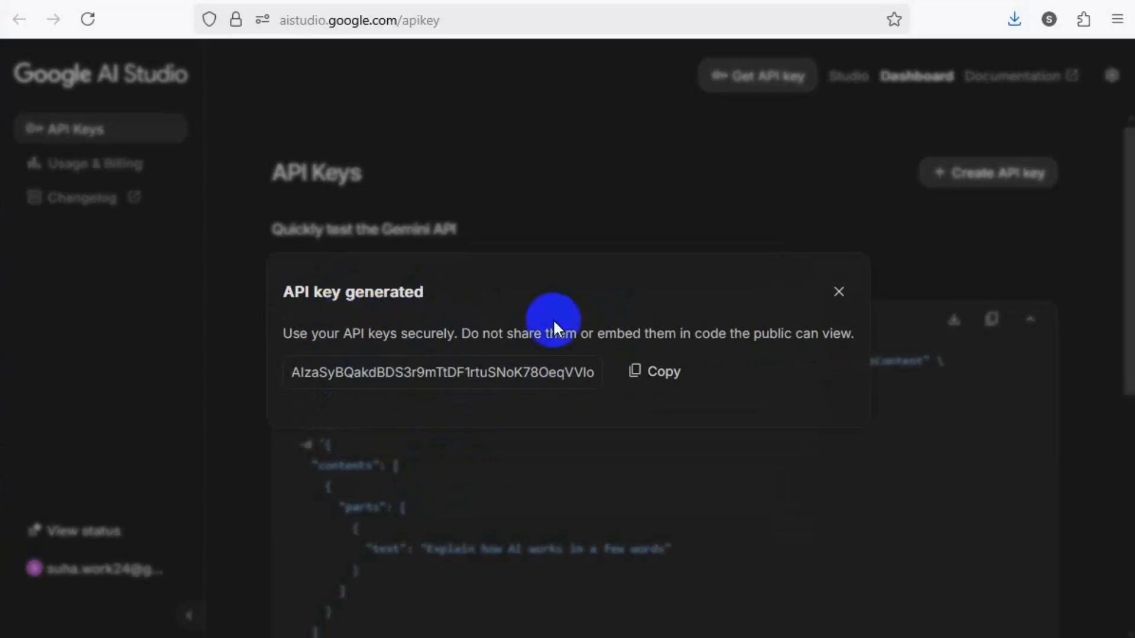
click(643, 377)
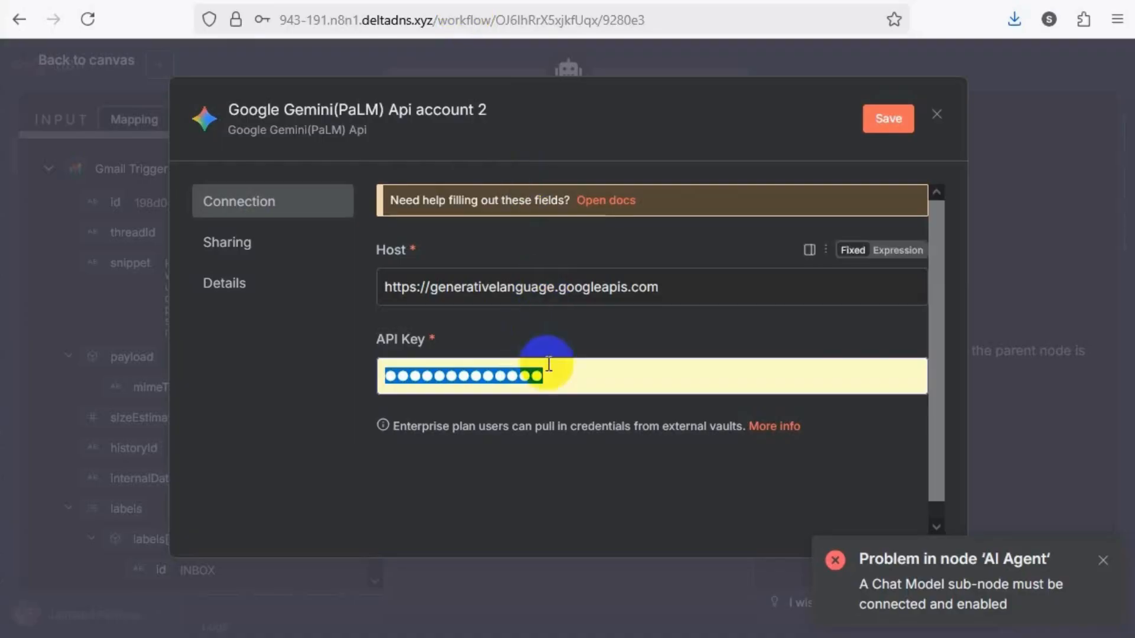
Replace the prefilled API Key in the n8n Gemini credential with the copied key and save the credential
click(498, 375)
drag(499, 375, 283, 378)
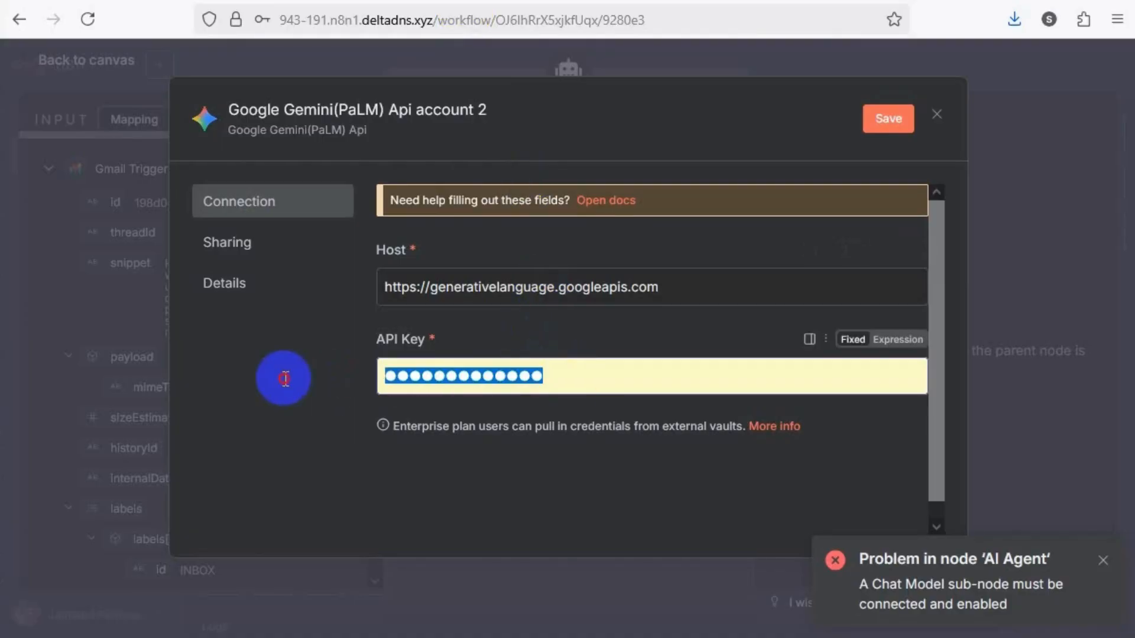
key(ctrl+v)
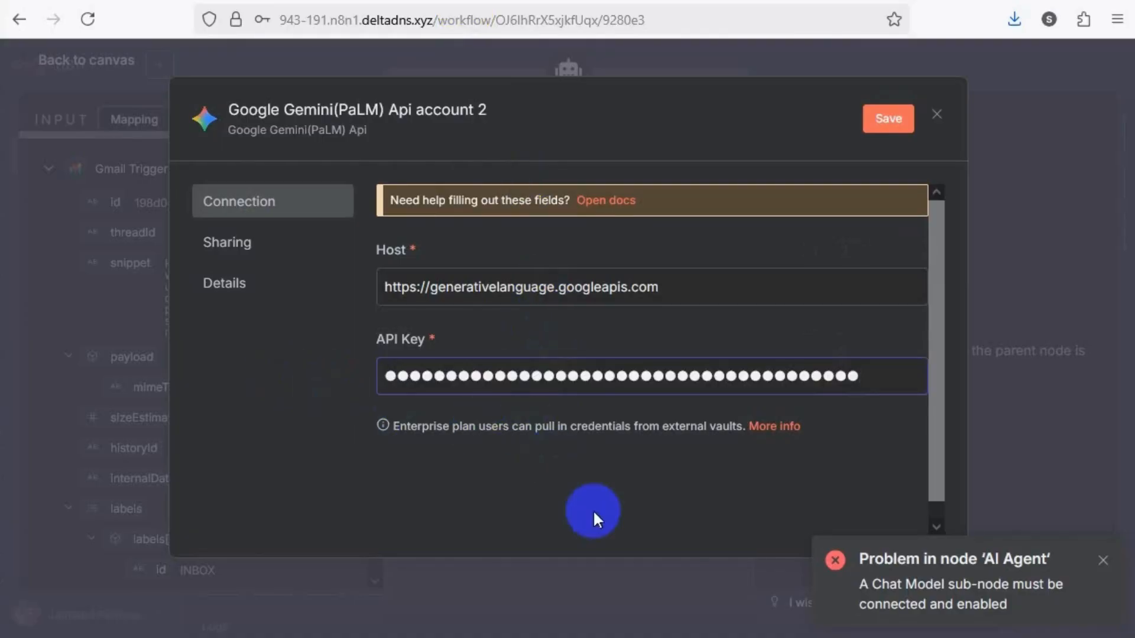
click(874, 131)
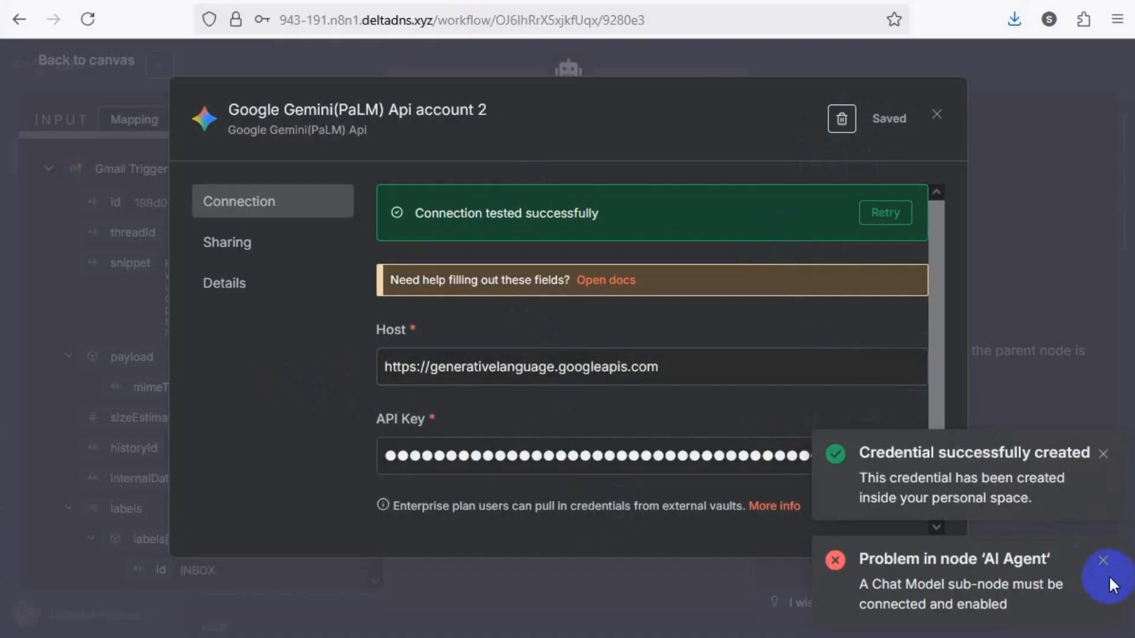
Dismiss the notifications, close the saved Gemini credential and return to the workflow canvas
click(1102, 560)
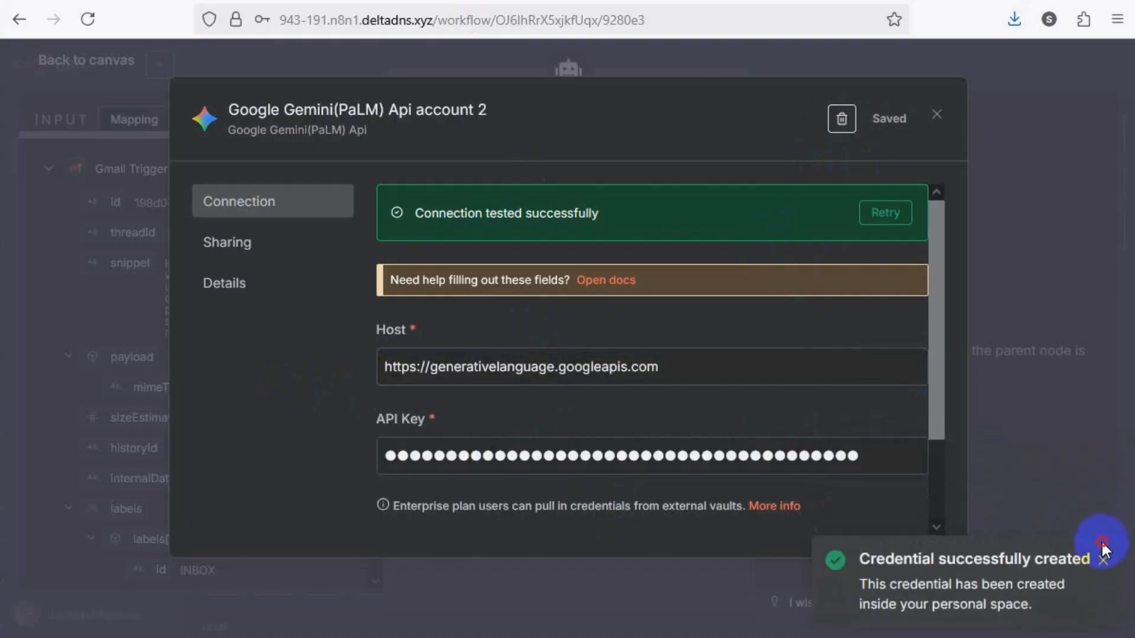
drag(1102, 541, 1091, 520)
click(935, 115)
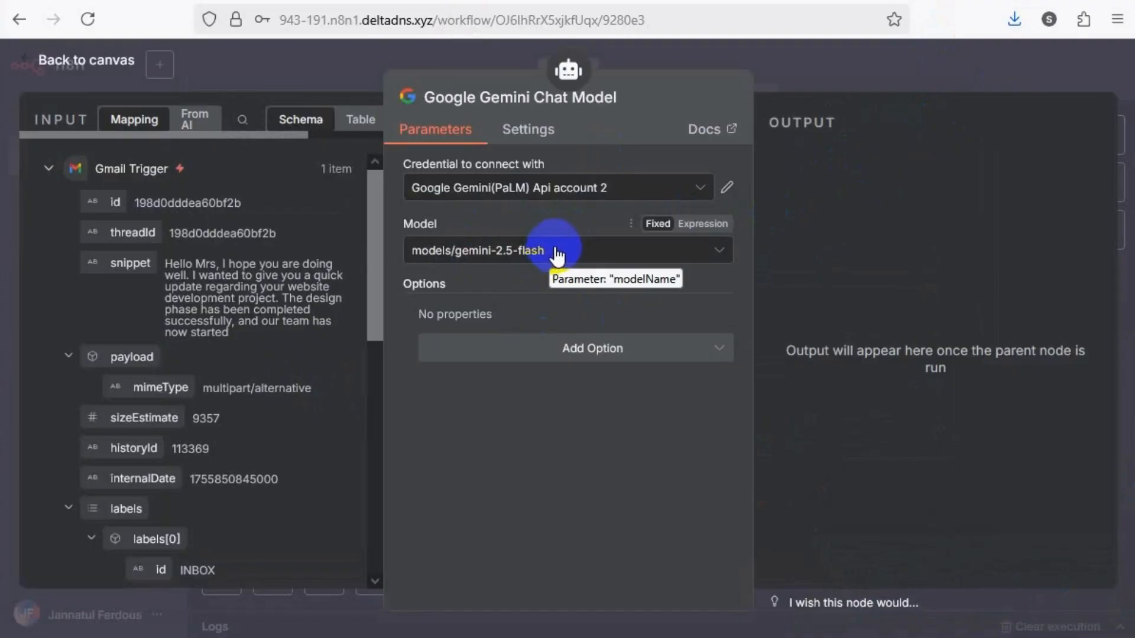
click(359, 68)
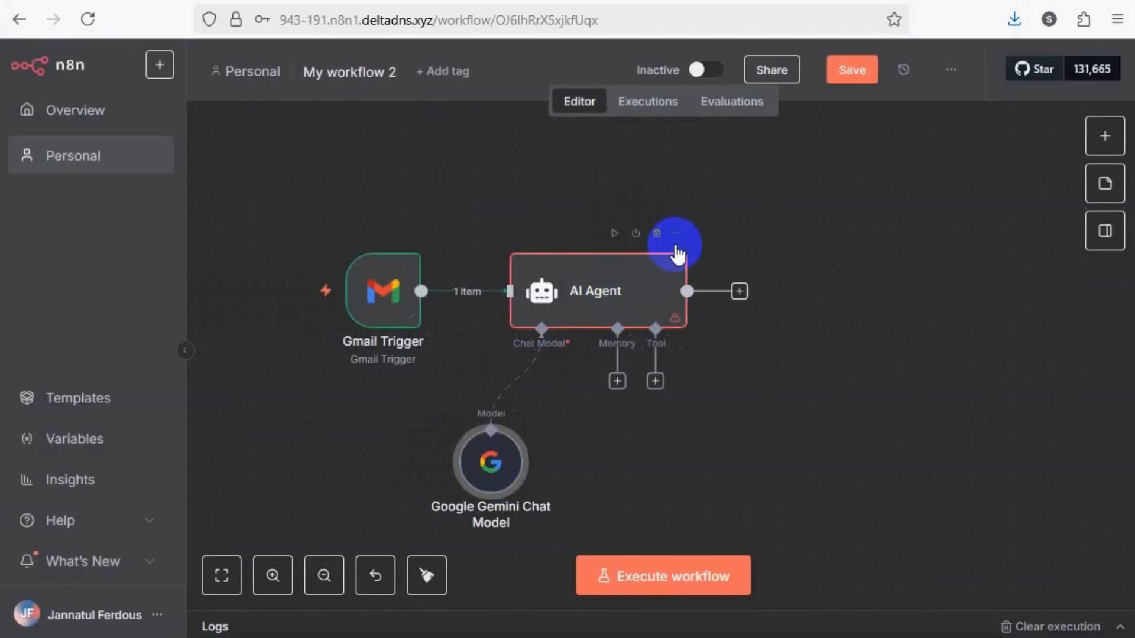
Execute the AI Agent node on the fetched Gmail item and show its output instead of the logs
double_click(598, 292)
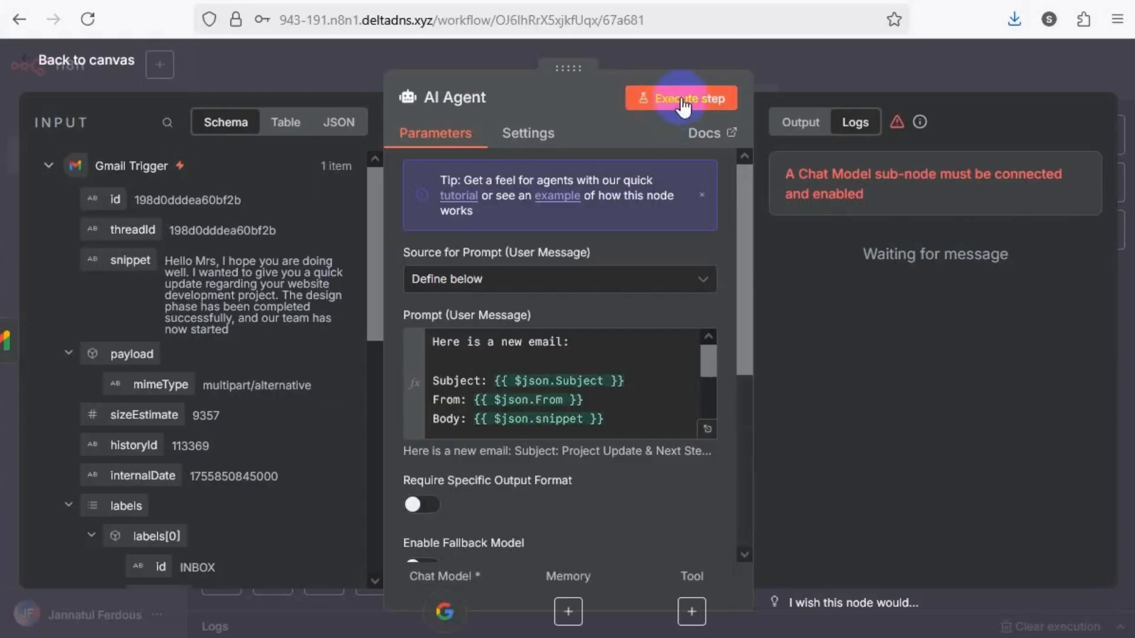
click(681, 106)
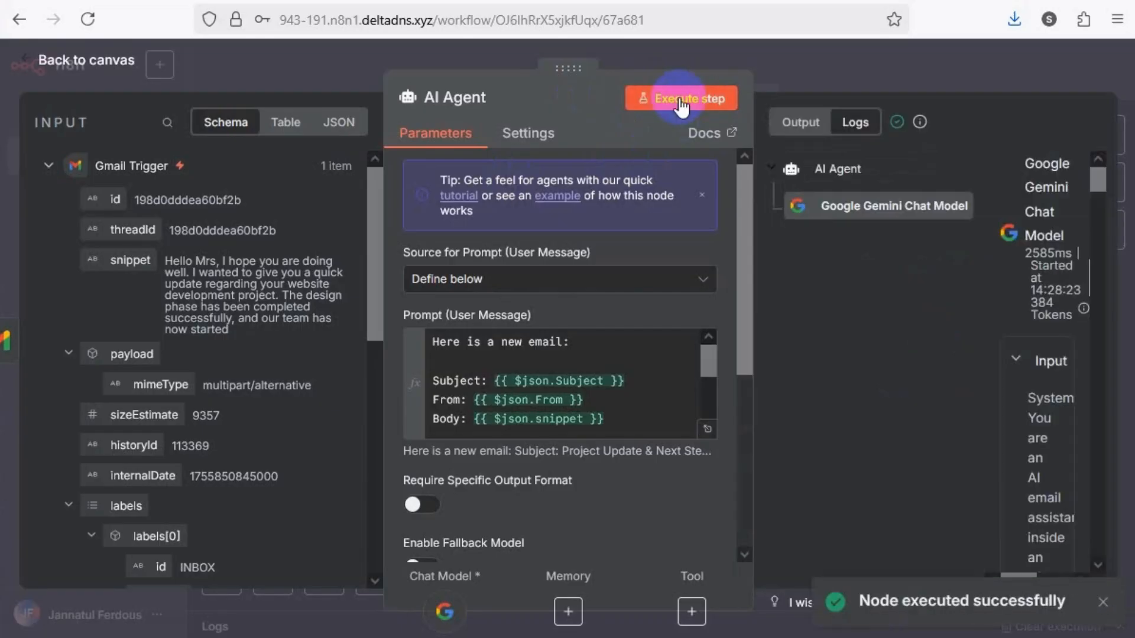
click(798, 122)
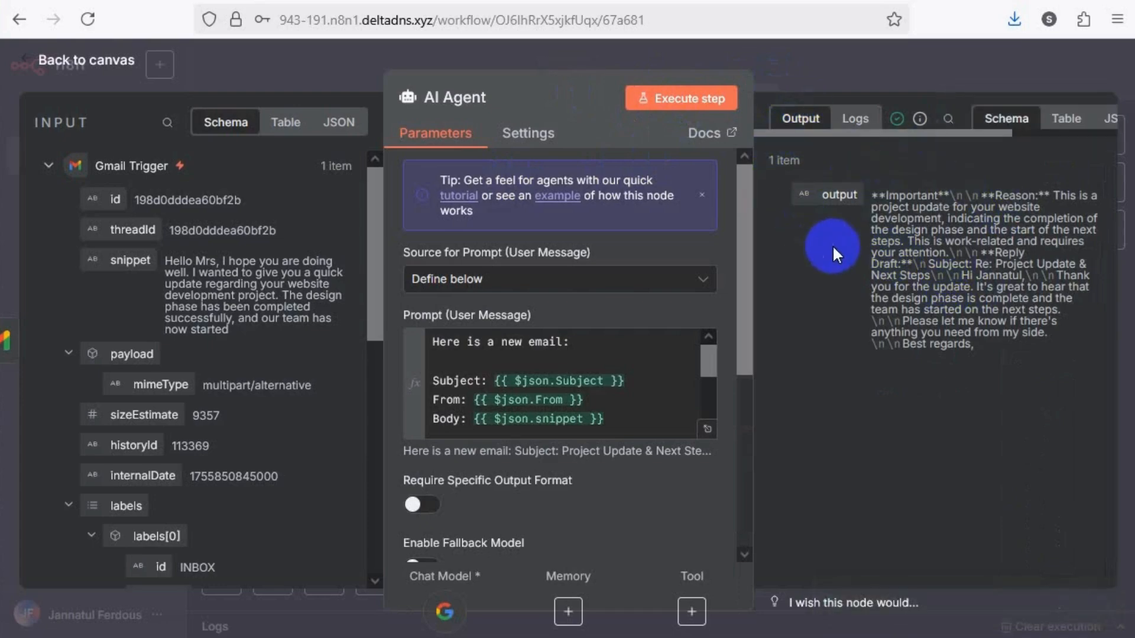
Examine the AI Agent's output text: the importance verdict, the reason, and the reply draft's subject and body
drag(878, 197, 1040, 196)
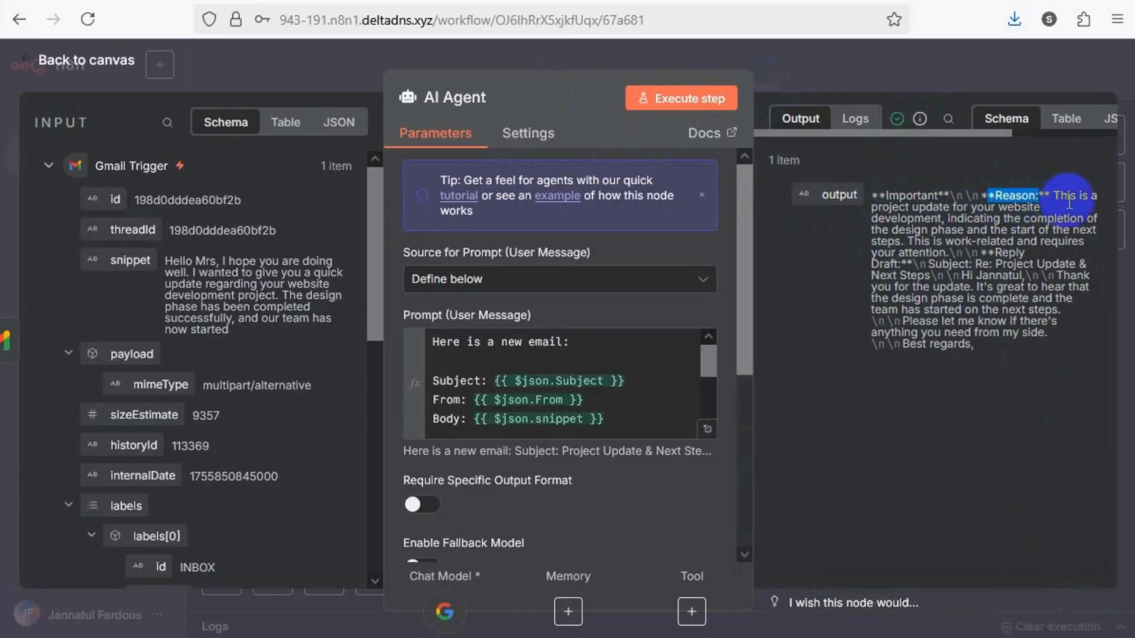
drag(898, 207, 1021, 207)
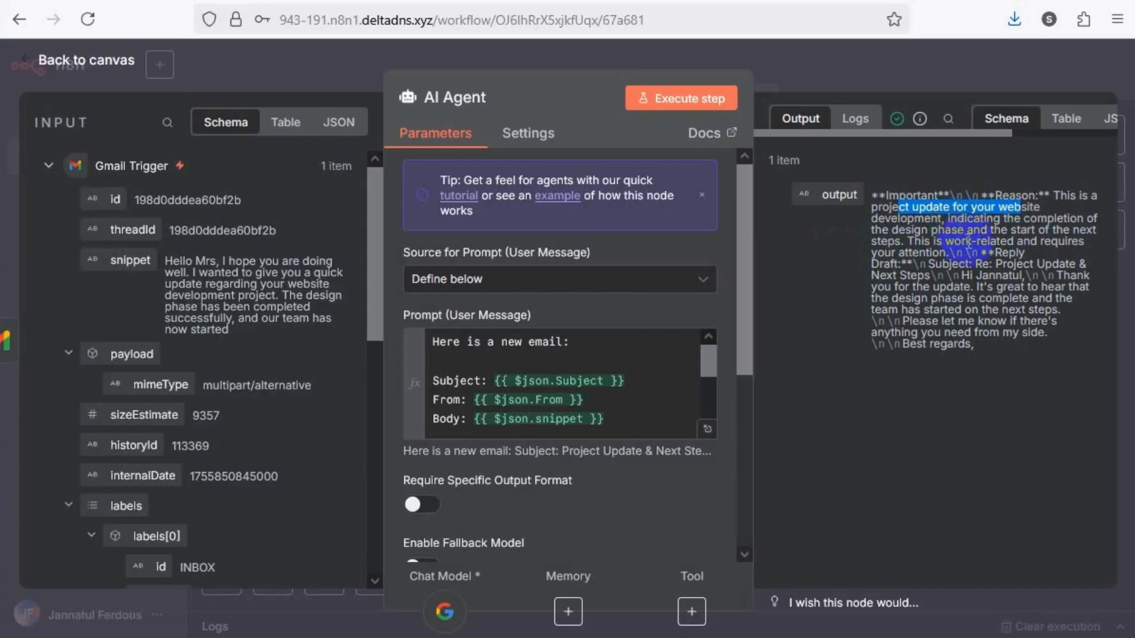
click(994, 254)
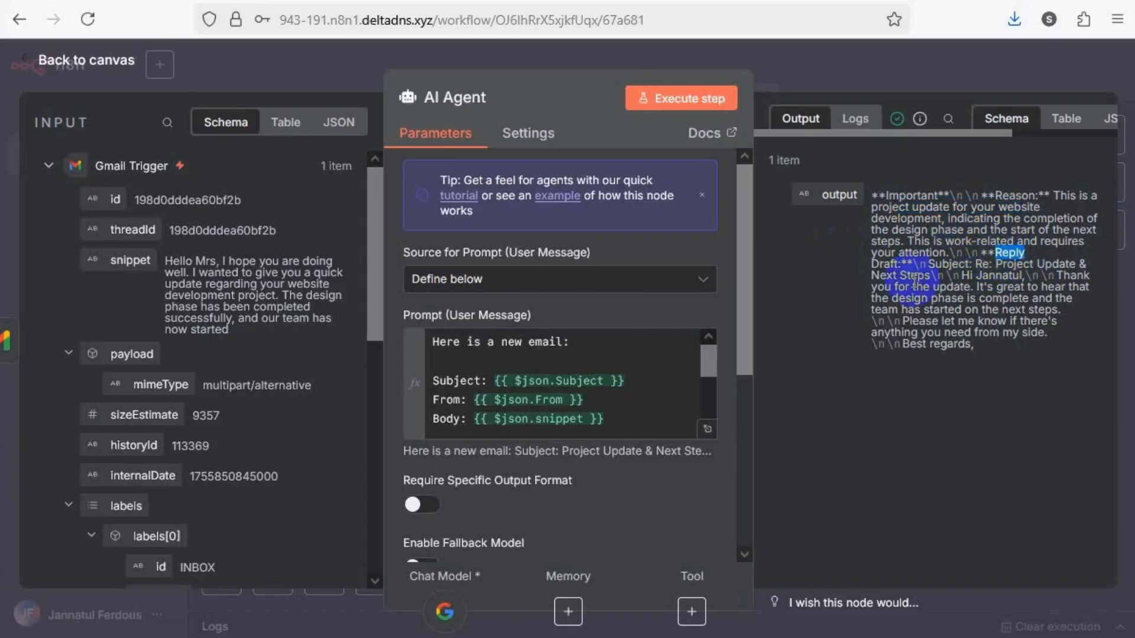
drag(935, 265, 1076, 264)
drag(965, 278, 1013, 274)
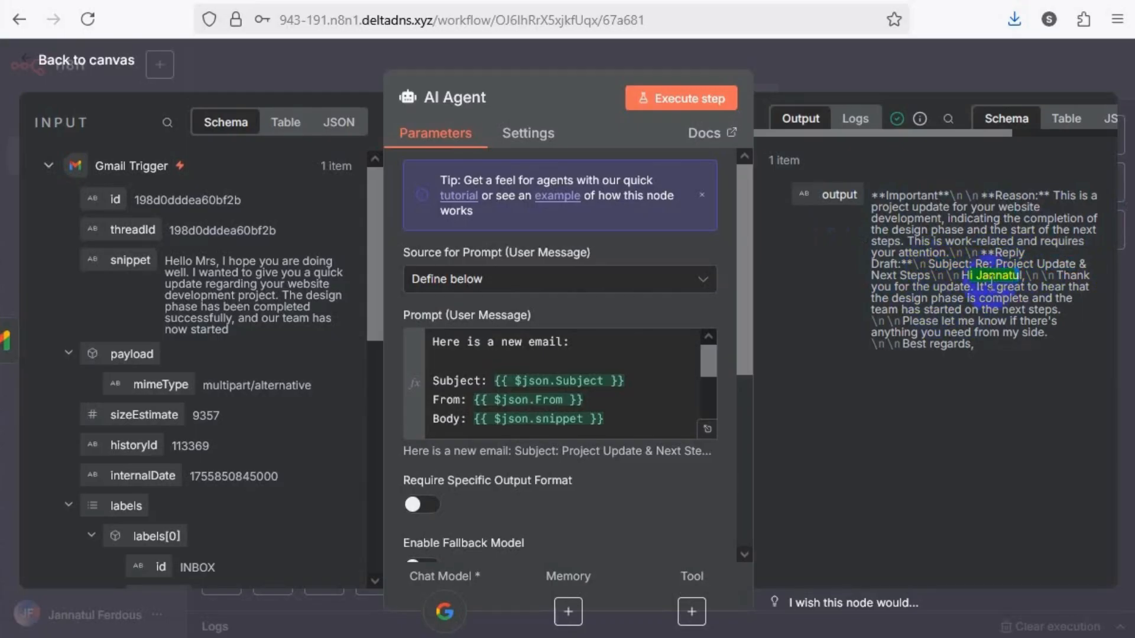
click(971, 288)
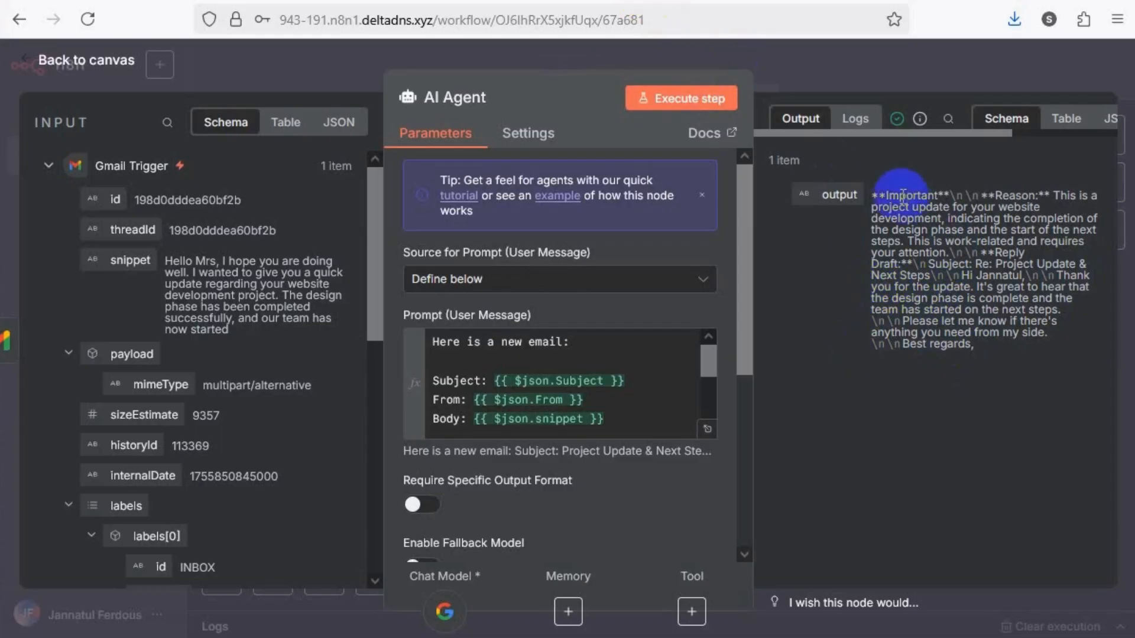
drag(870, 194, 994, 346)
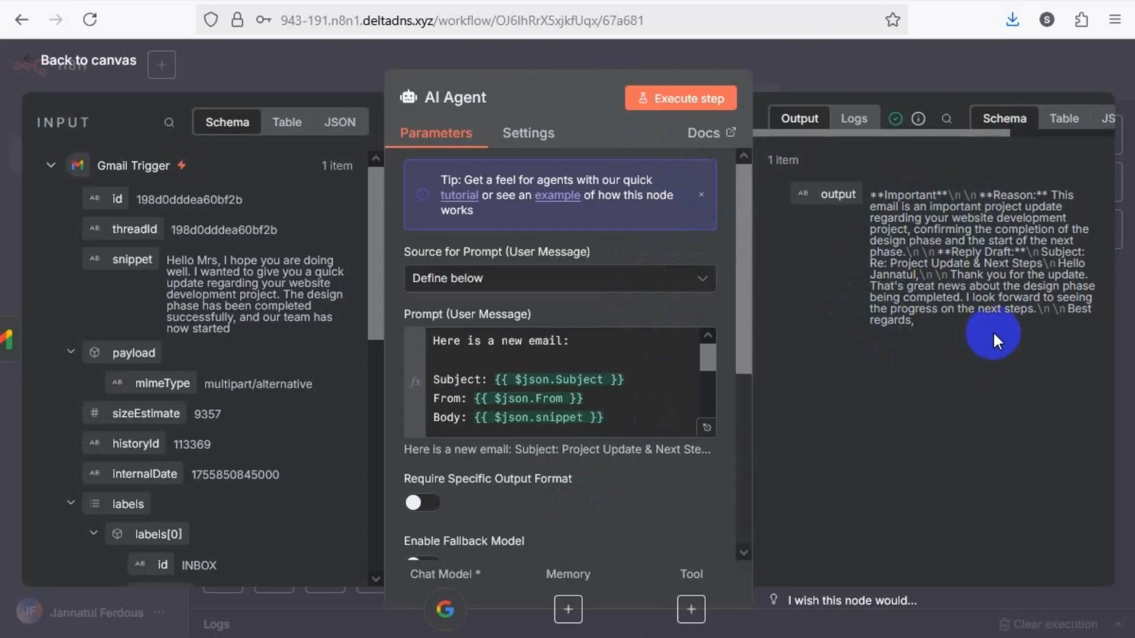
double_click(909, 191)
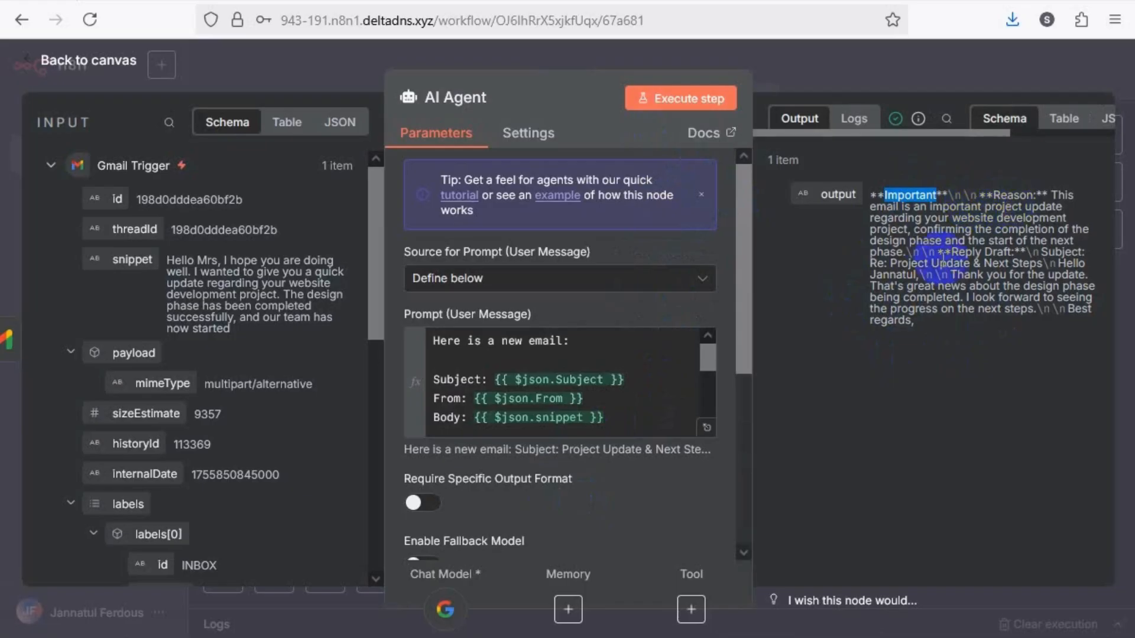
drag(878, 194, 947, 347)
click(942, 296)
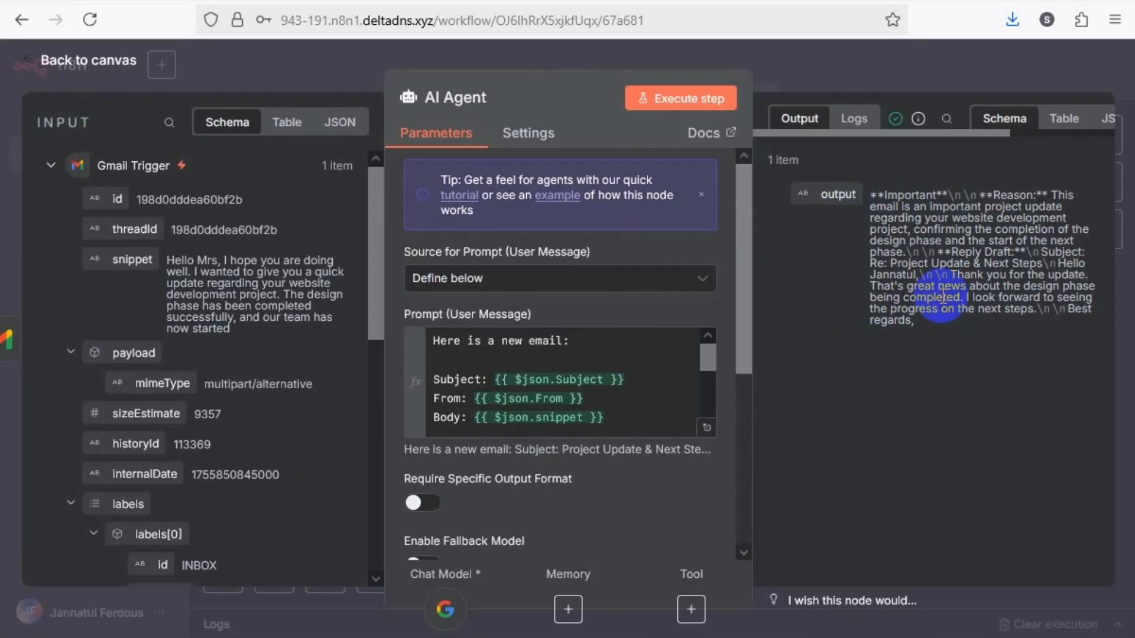
Return to the workflow canvas and add a Code node after the AI Agent
click(303, 69)
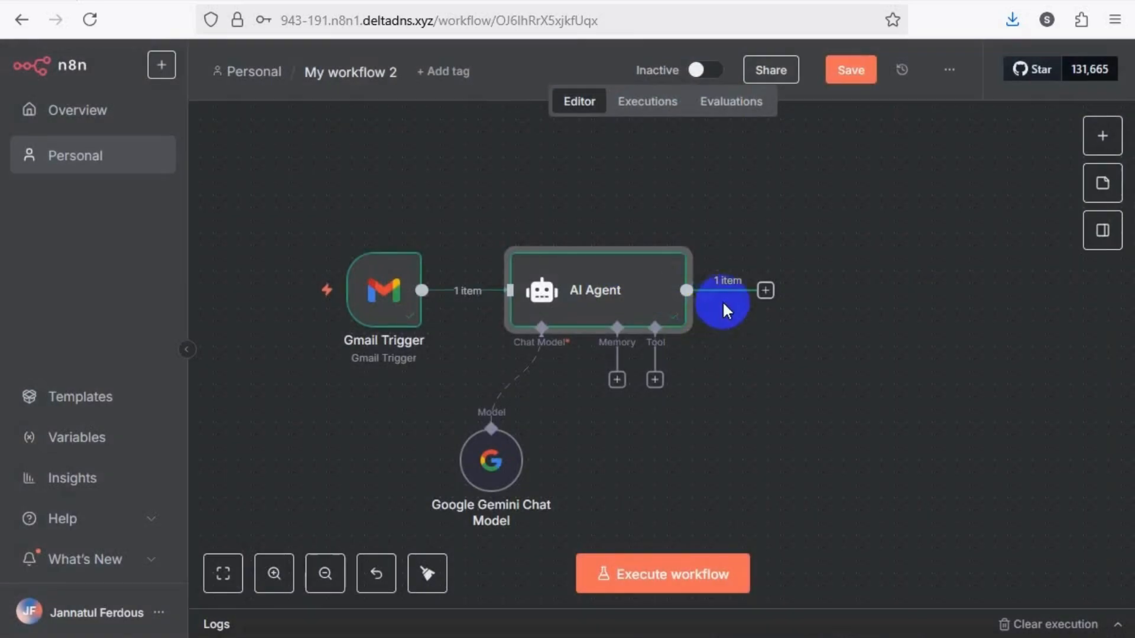
click(764, 291)
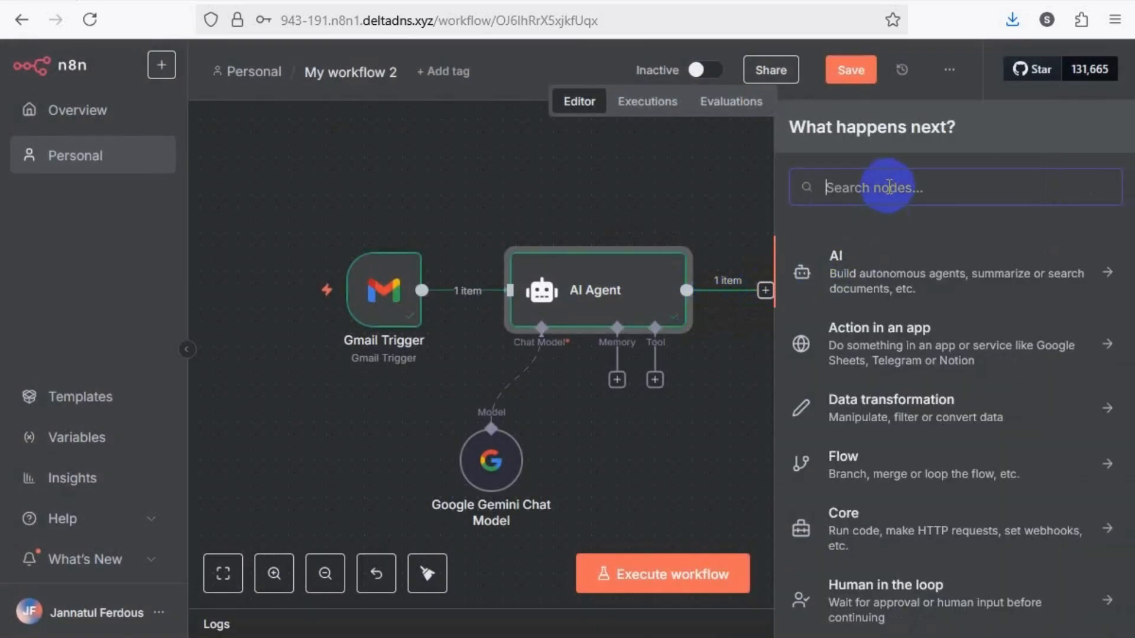
text(code)
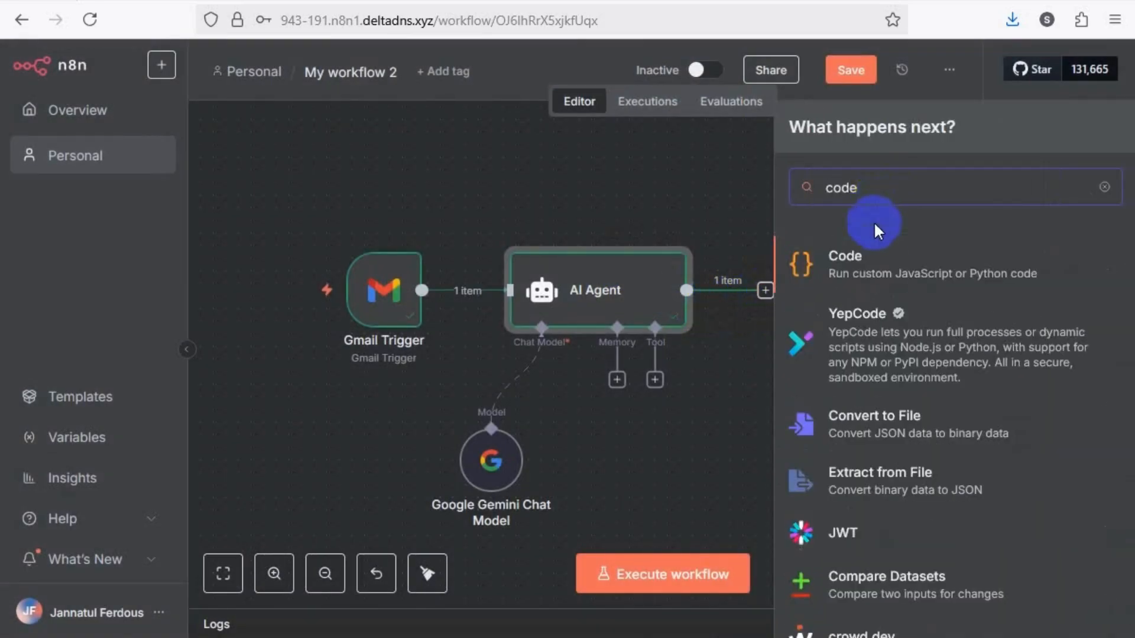
click(885, 274)
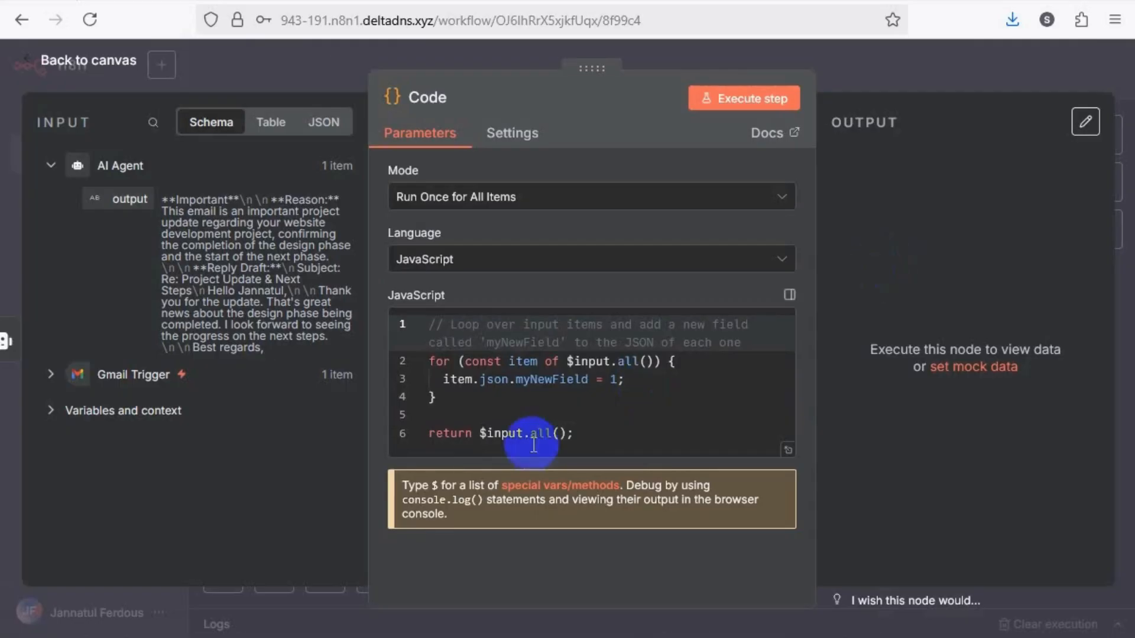
Replace the Code node's default JavaScript with the copied script that extracts category, subject and replyBody from the agent's output
click(590, 440)
drag(590, 440, 428, 321)
key(BackSpace)
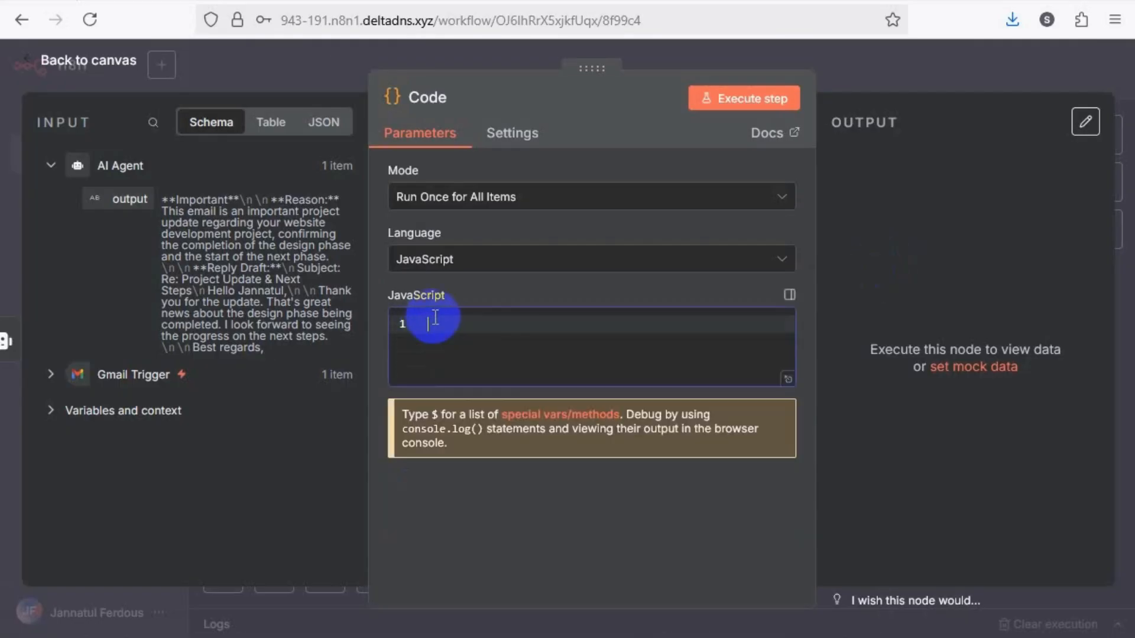
drag(164, 201, 443, 336)
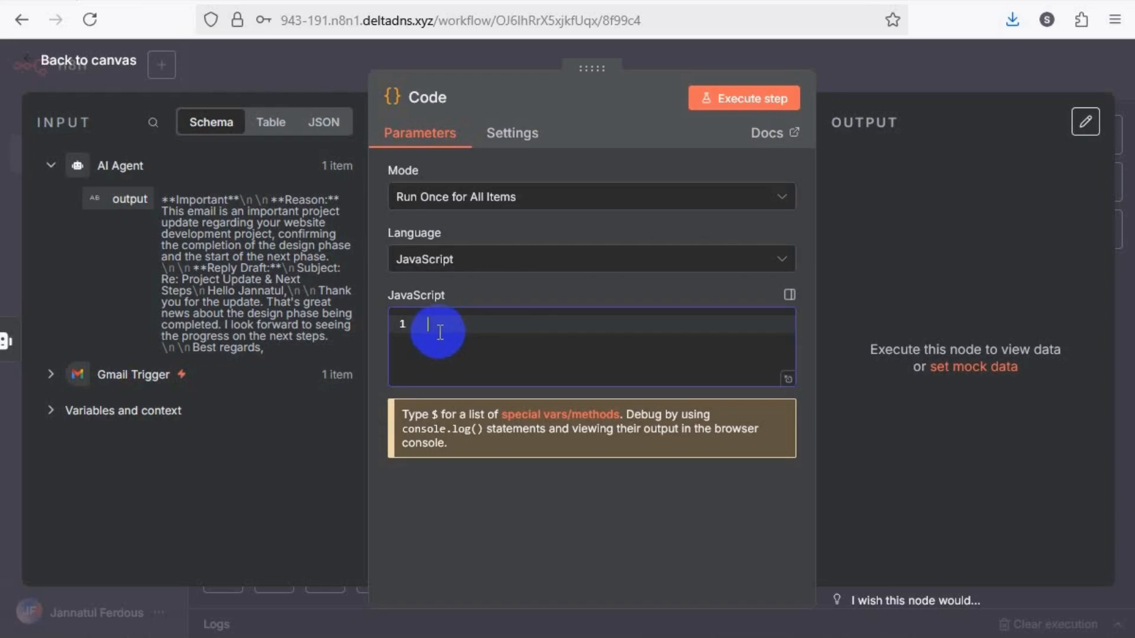
key(ctrl+v)
click(507, 445)
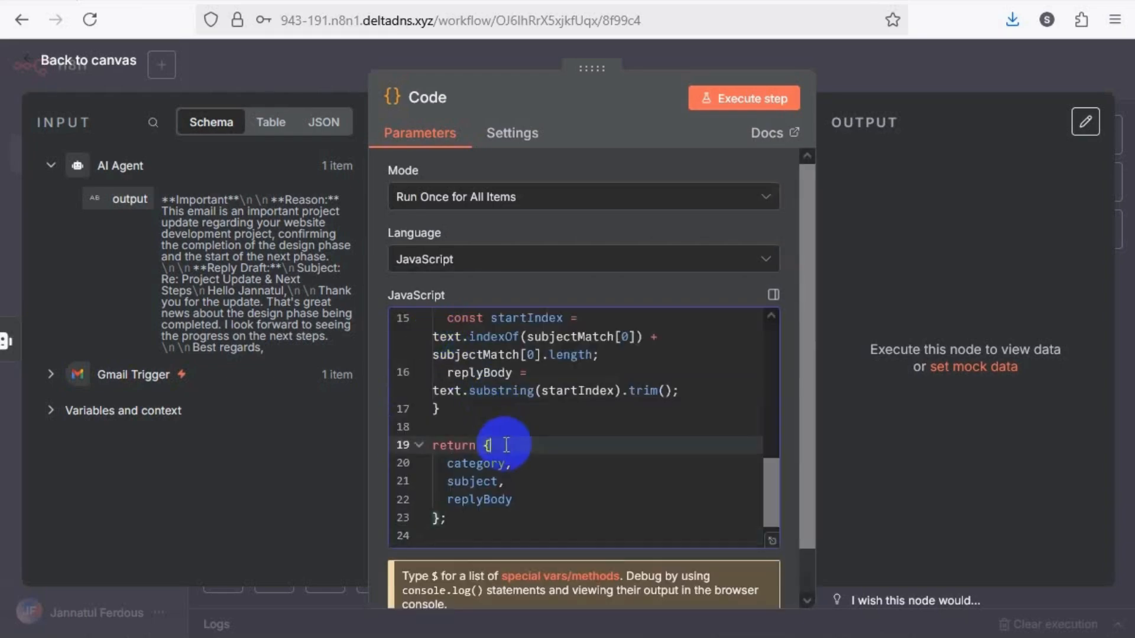
Review the pasted script, checking the "output" input field name and the returned category, subject and replyBody
scroll(506, 444, up, 3)
scroll(507, 444, up, 2)
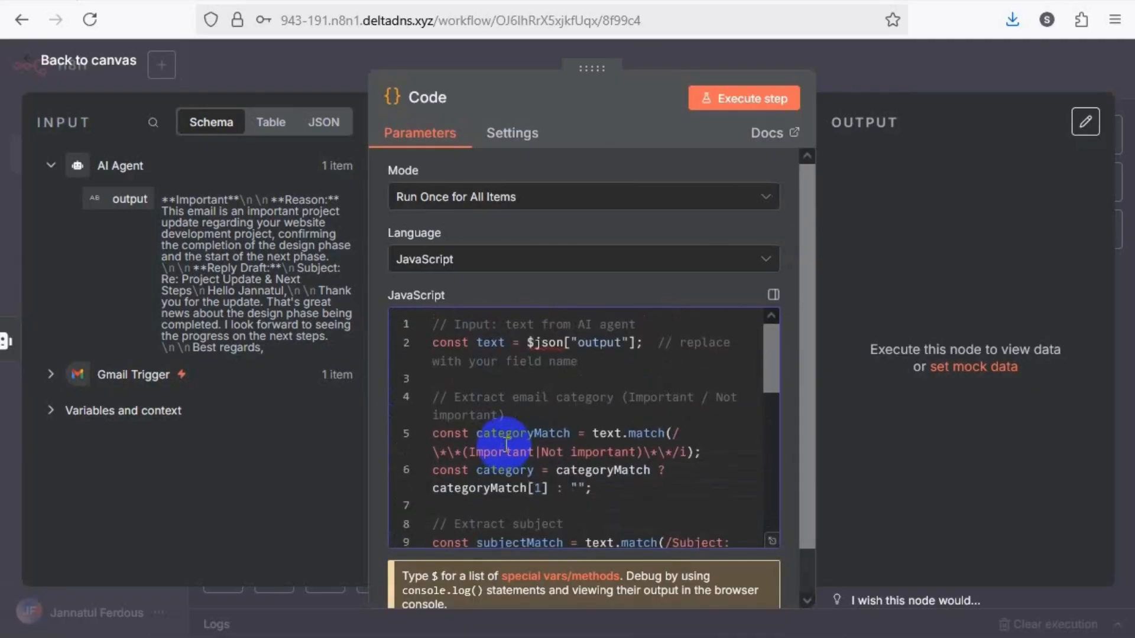
click(527, 384)
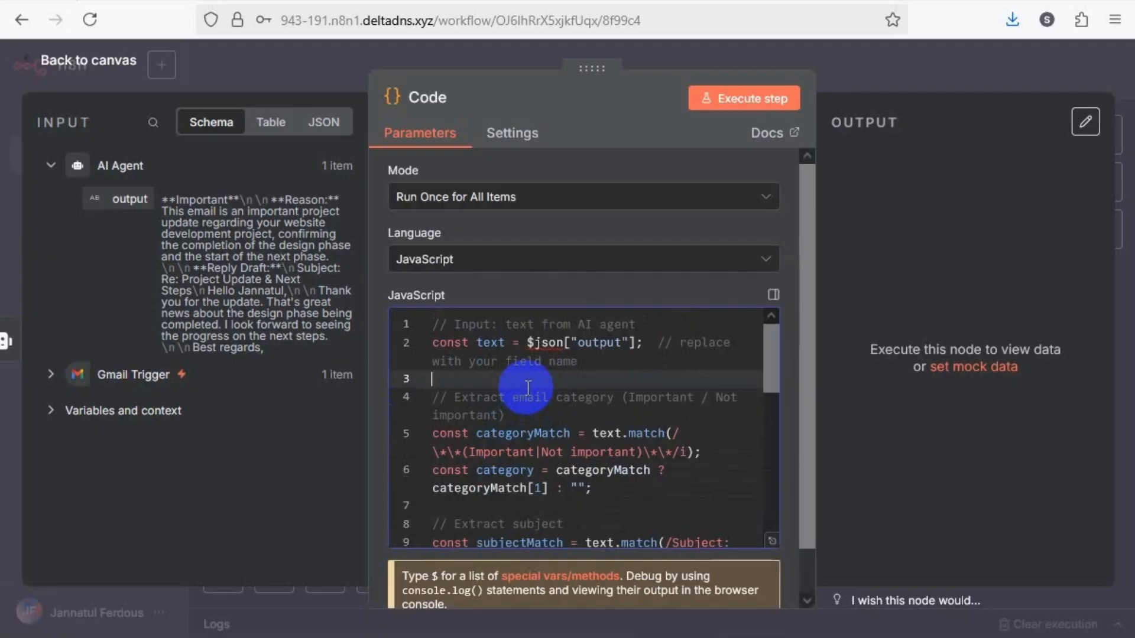
click(554, 418)
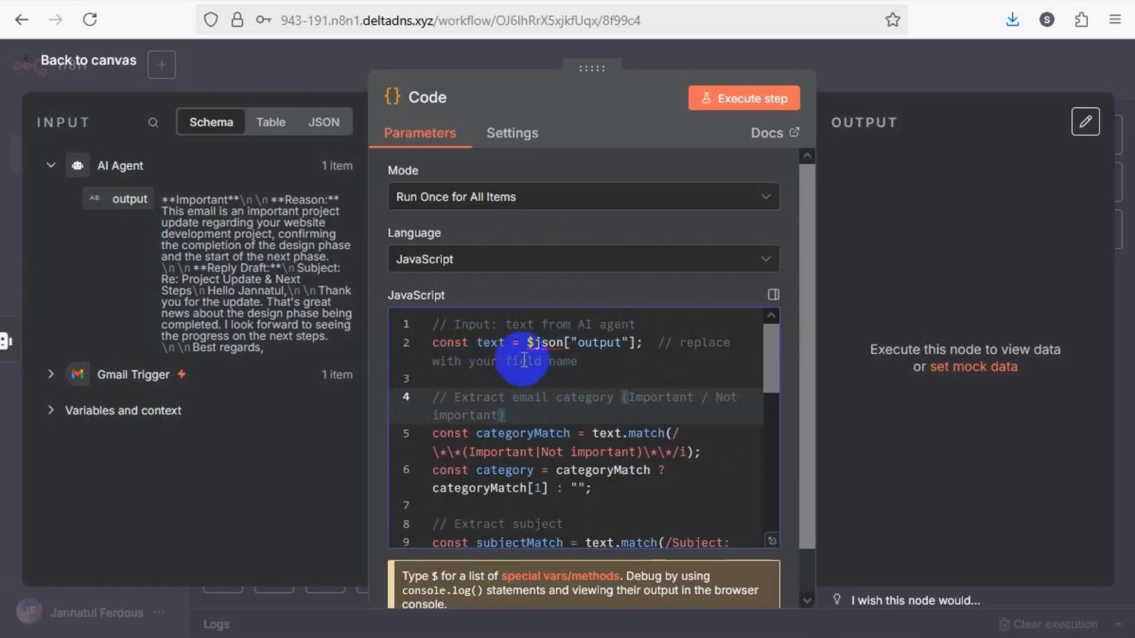
double_click(595, 343)
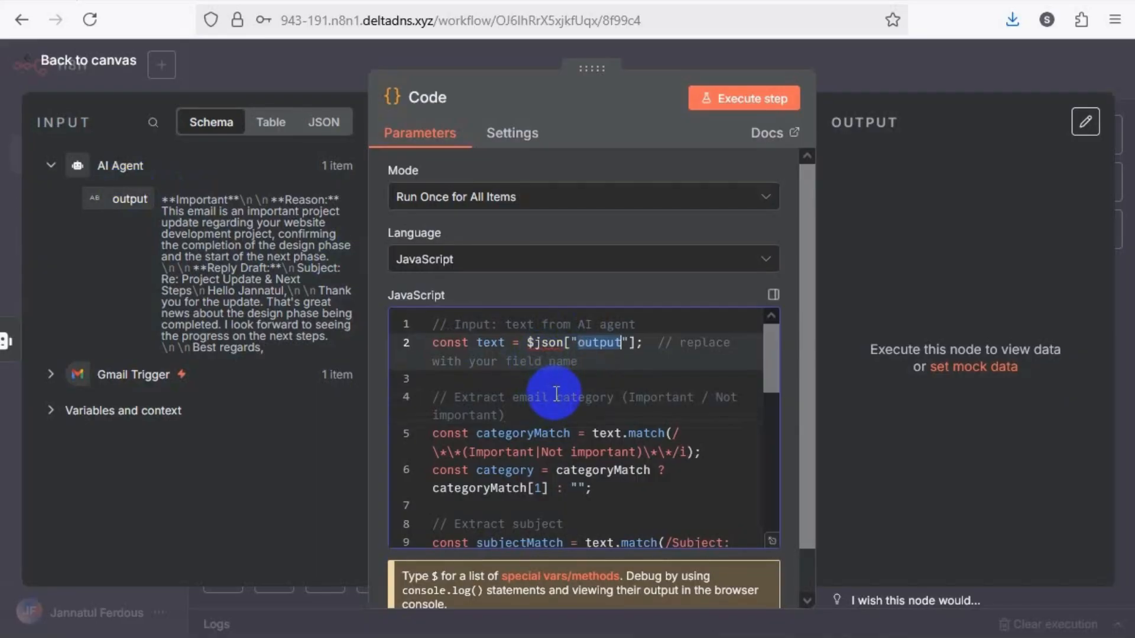
scroll(556, 394, down, 8)
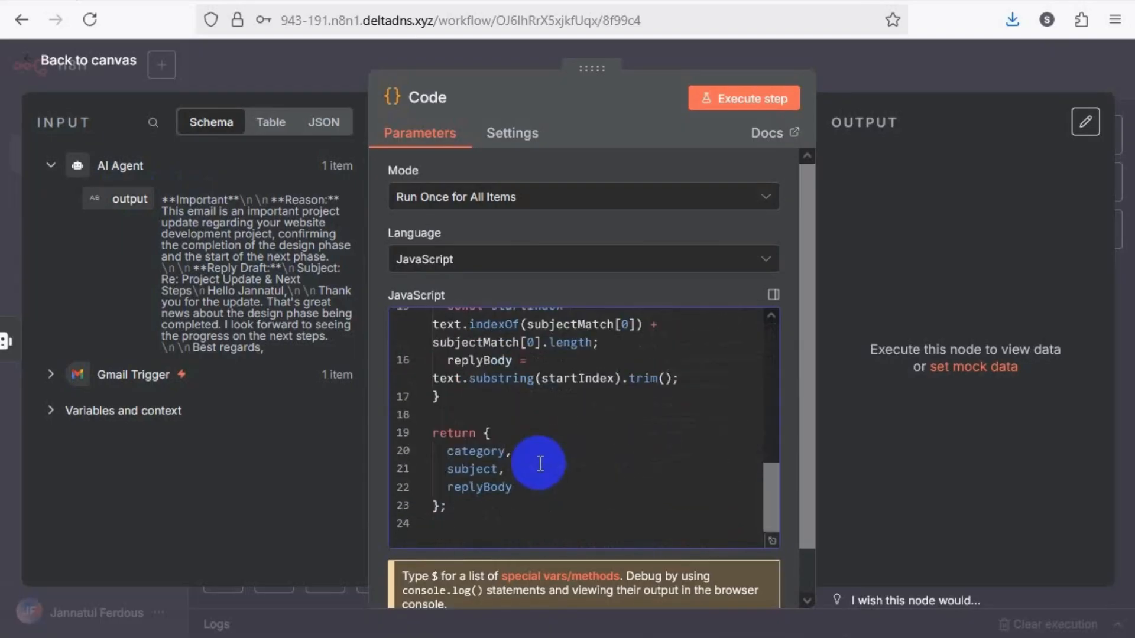
double_click(474, 451)
double_click(472, 469)
double_click(480, 488)
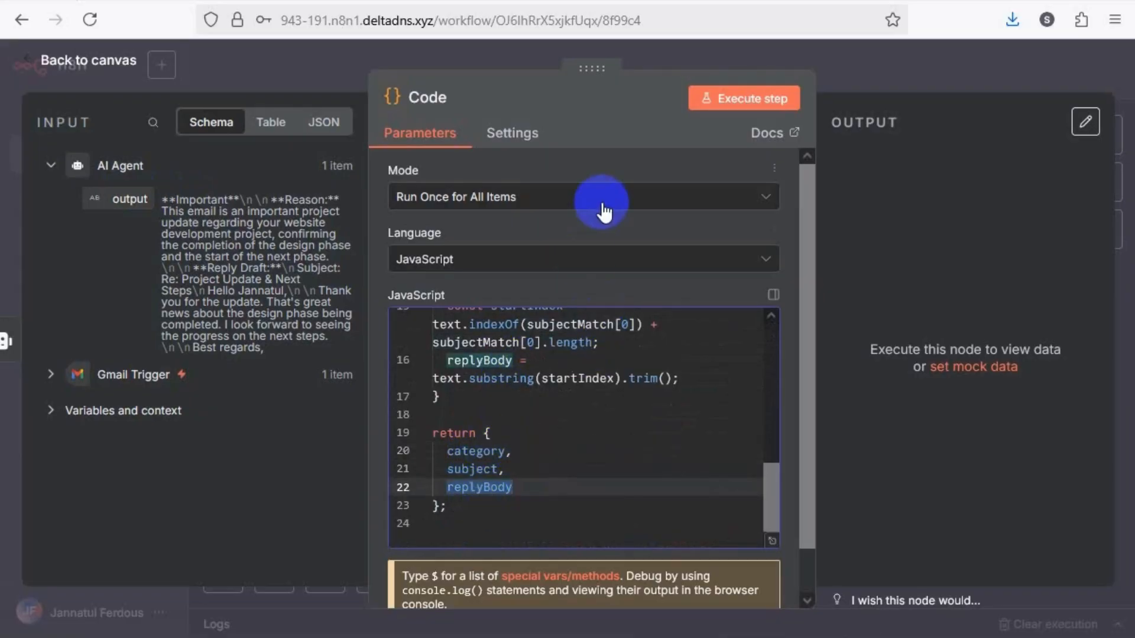
Execute the Code node to split the agent's output into fields and return to the canvas
click(723, 106)
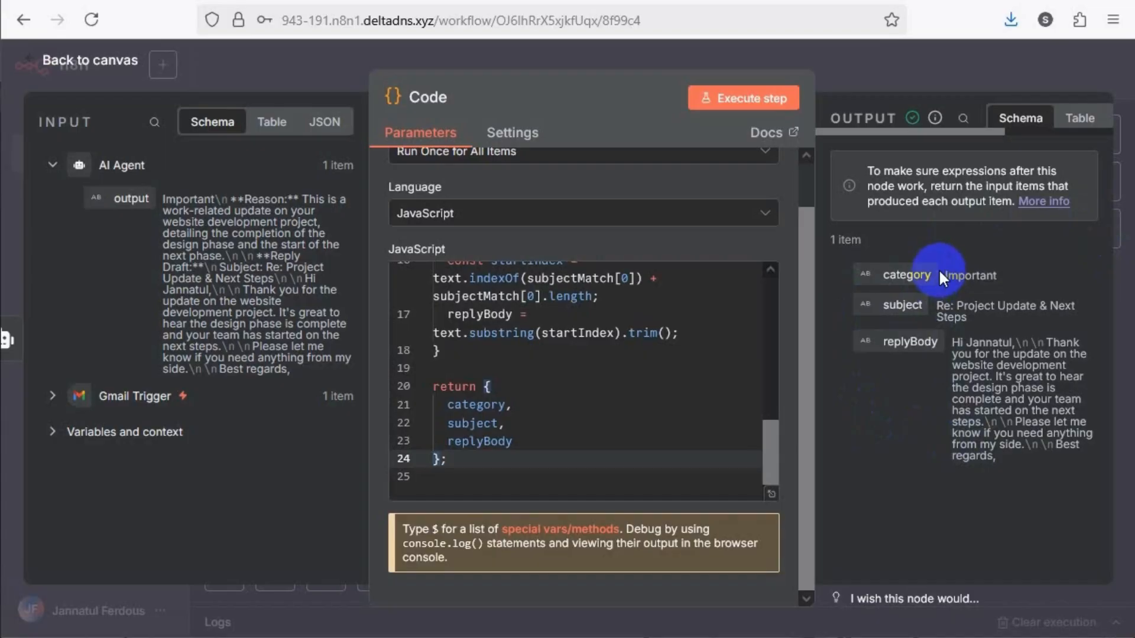
click(287, 51)
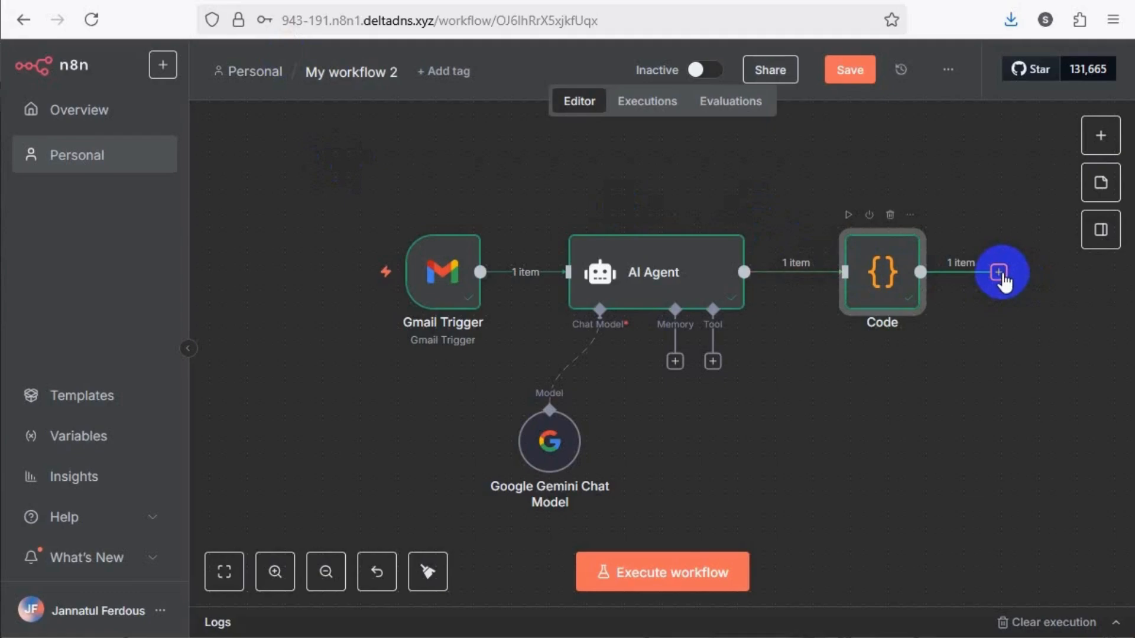
Add an If node after the Code node
click(322, 582)
click(940, 285)
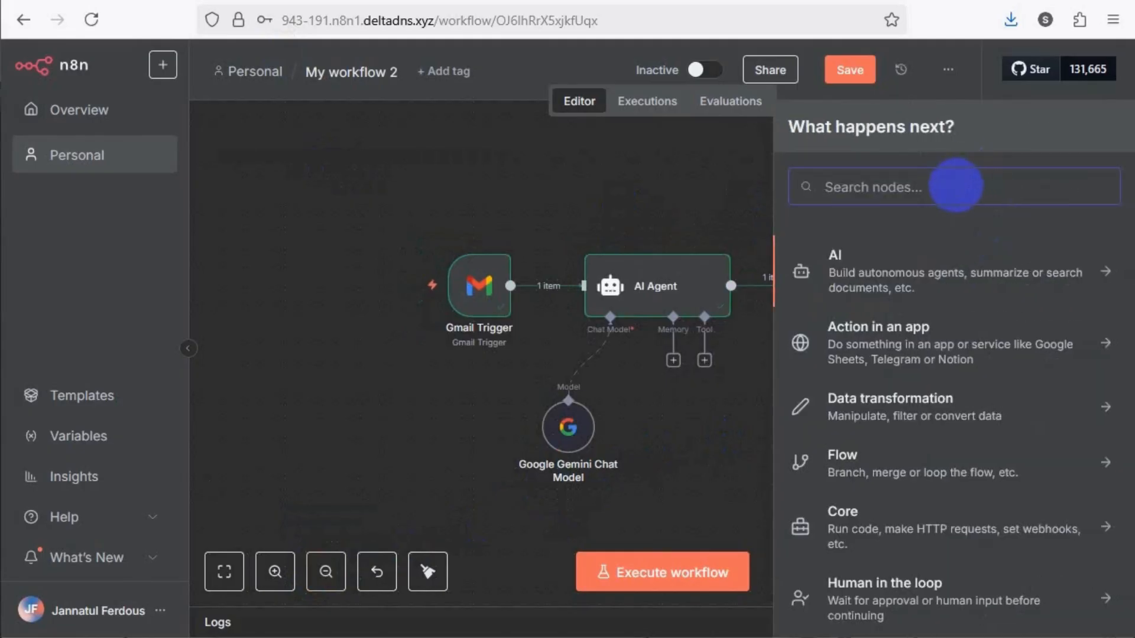
text(if)
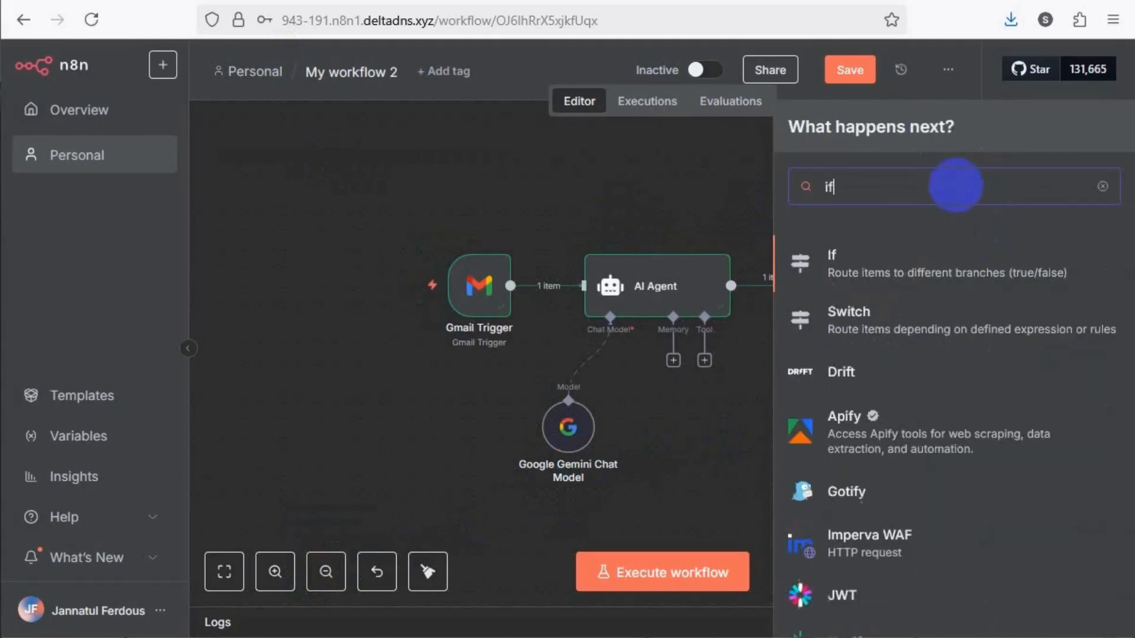
click(896, 275)
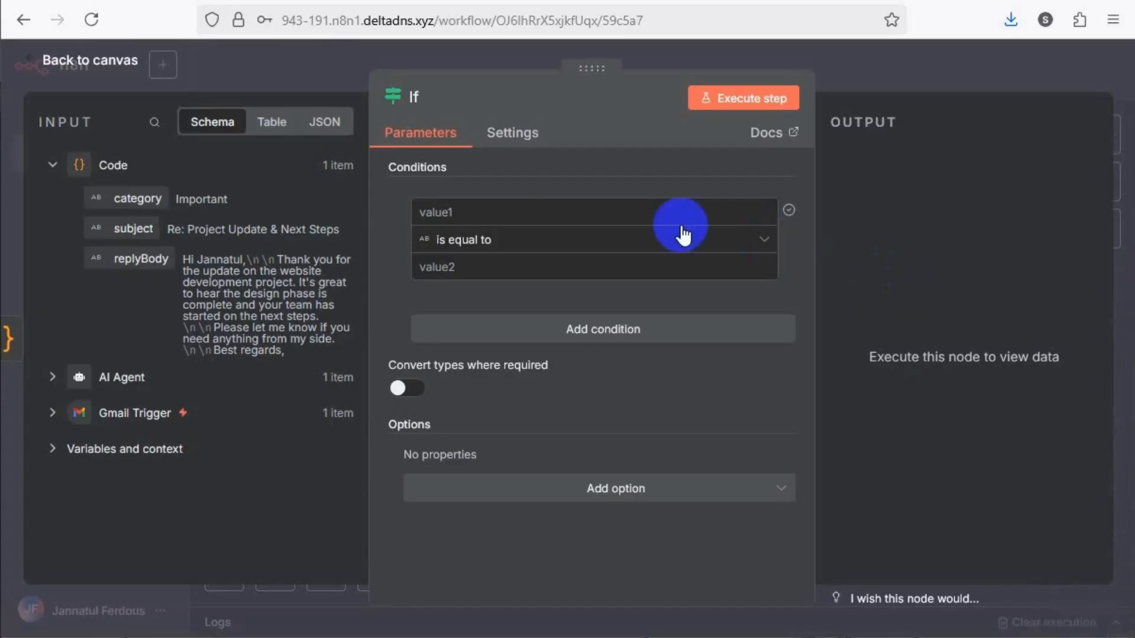
Set the If condition so that {{ $json.category }} from the Code node is equal to Important
click(650, 212)
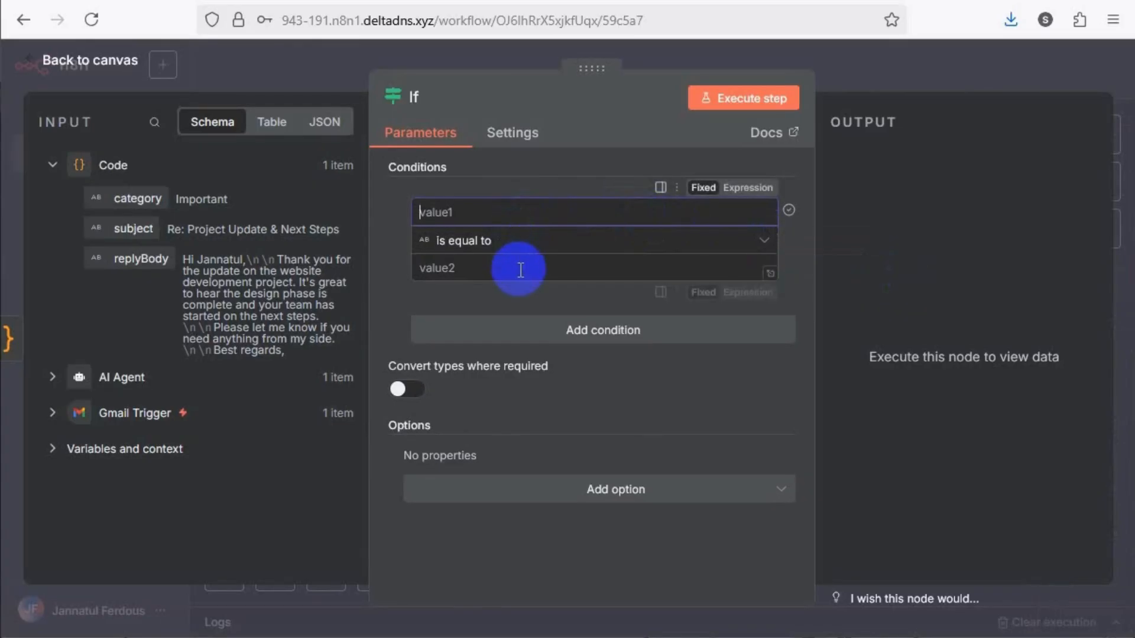
drag(148, 200, 480, 214)
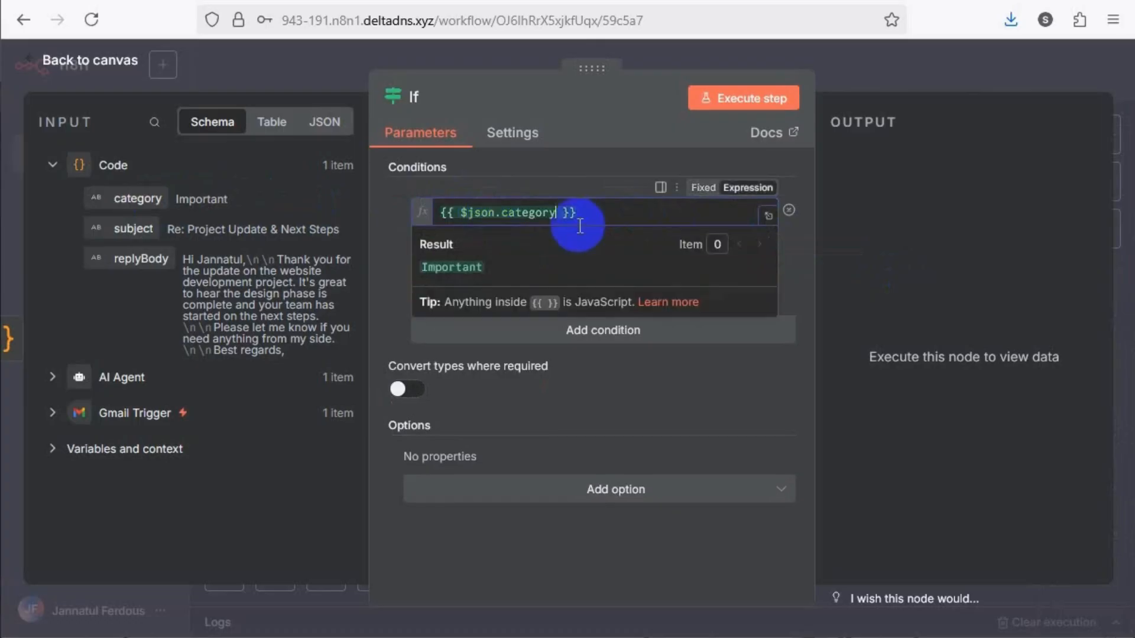
click(602, 379)
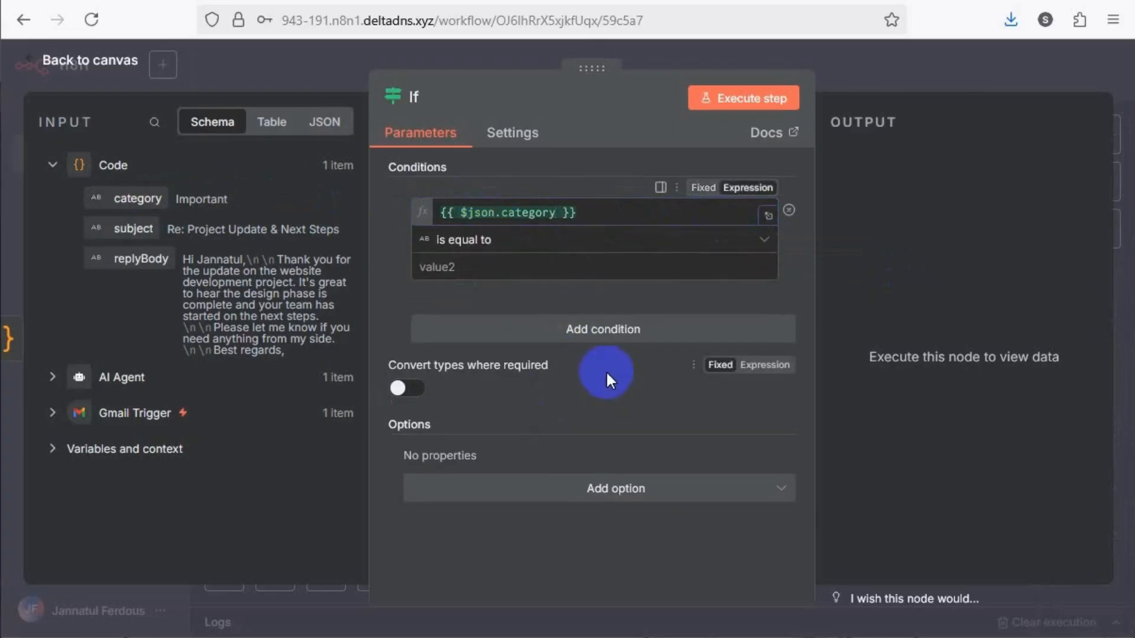
click(507, 261)
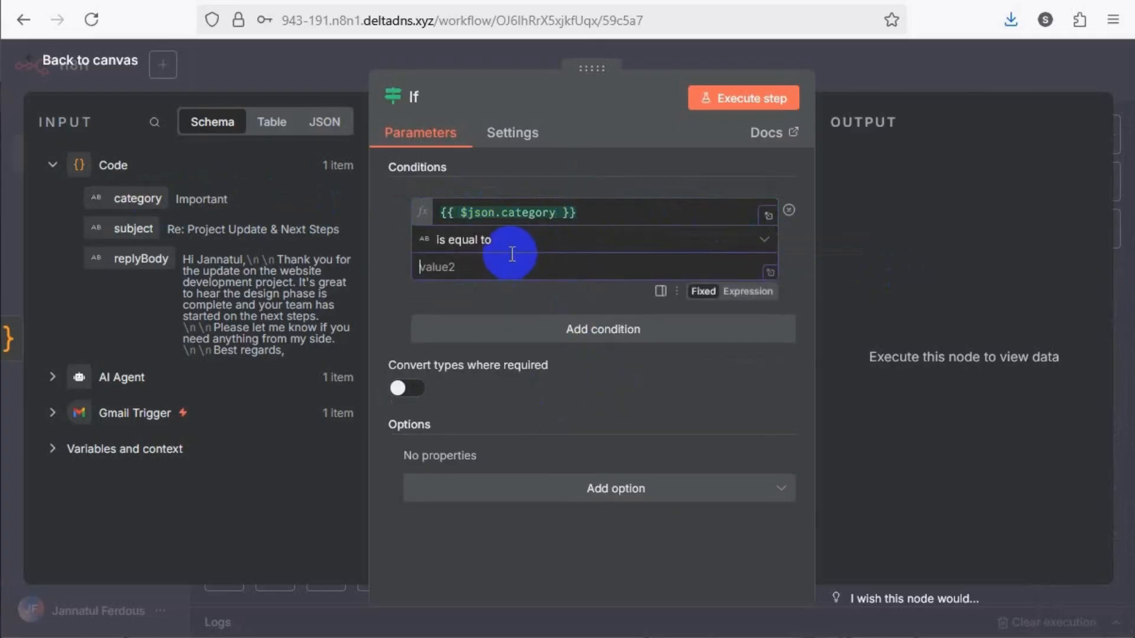
text(Important)
click(390, 300)
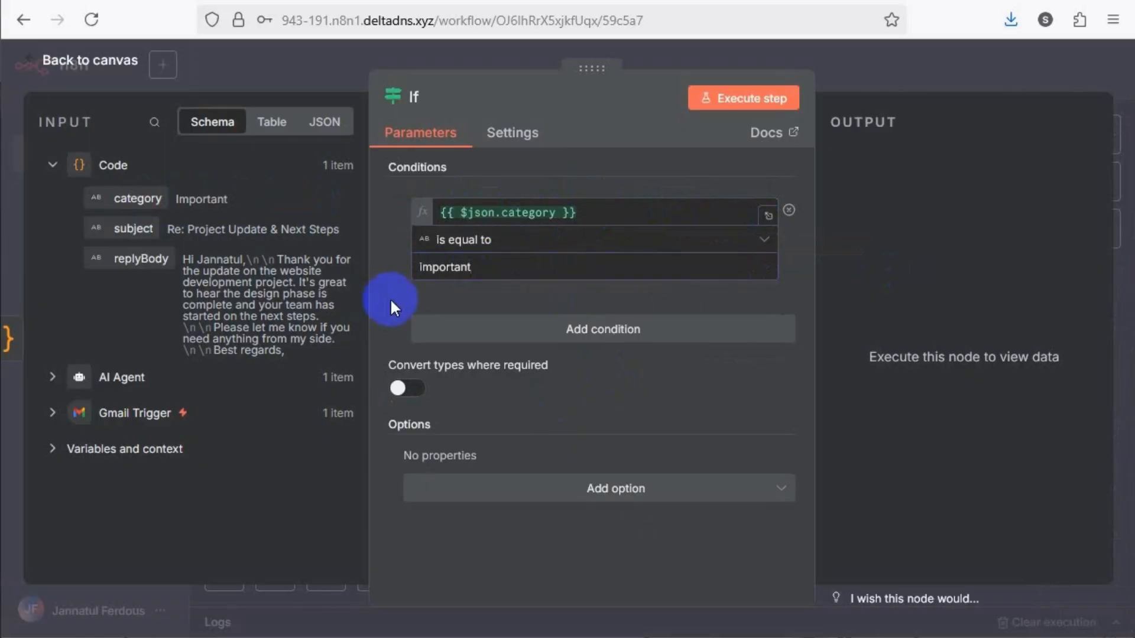
click(603, 216)
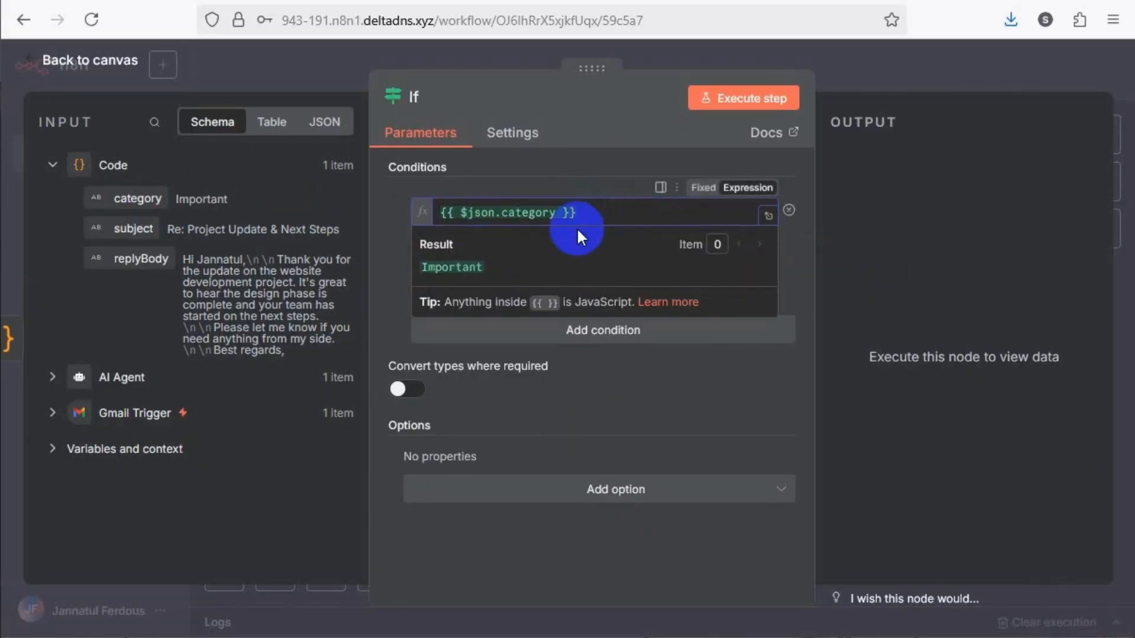
Change the If condition's comparison value to lowercase "important"
click(392, 284)
click(486, 265)
drag(486, 265, 416, 273)
click(393, 288)
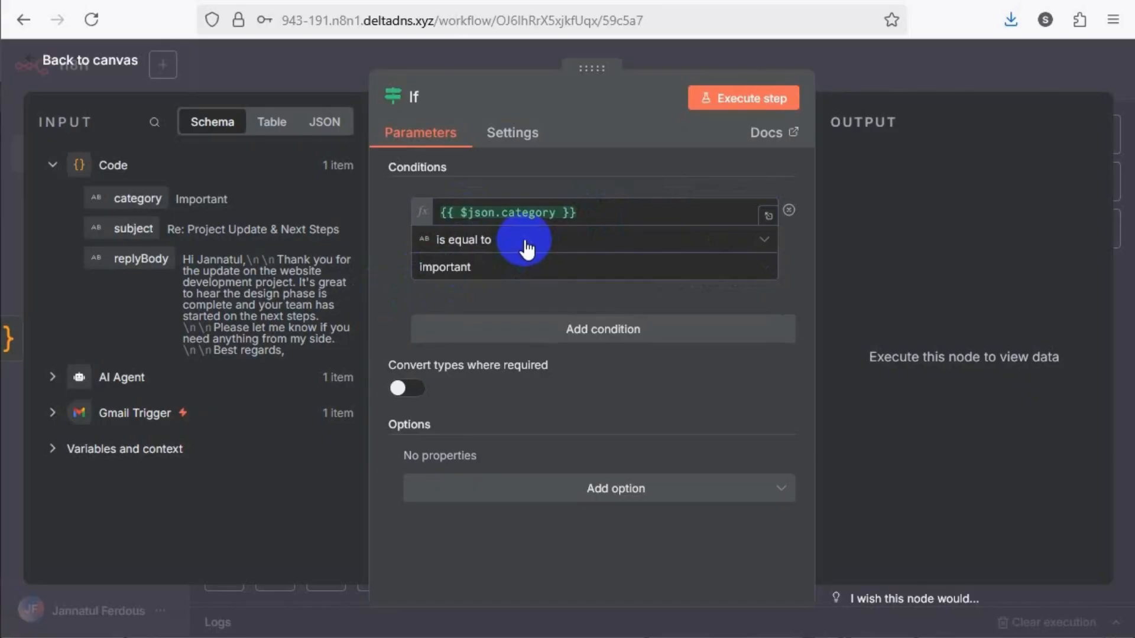
Convert the condition's left value to lower case with the expression {{ $json.category.toLowerCase() }}
click(560, 214)
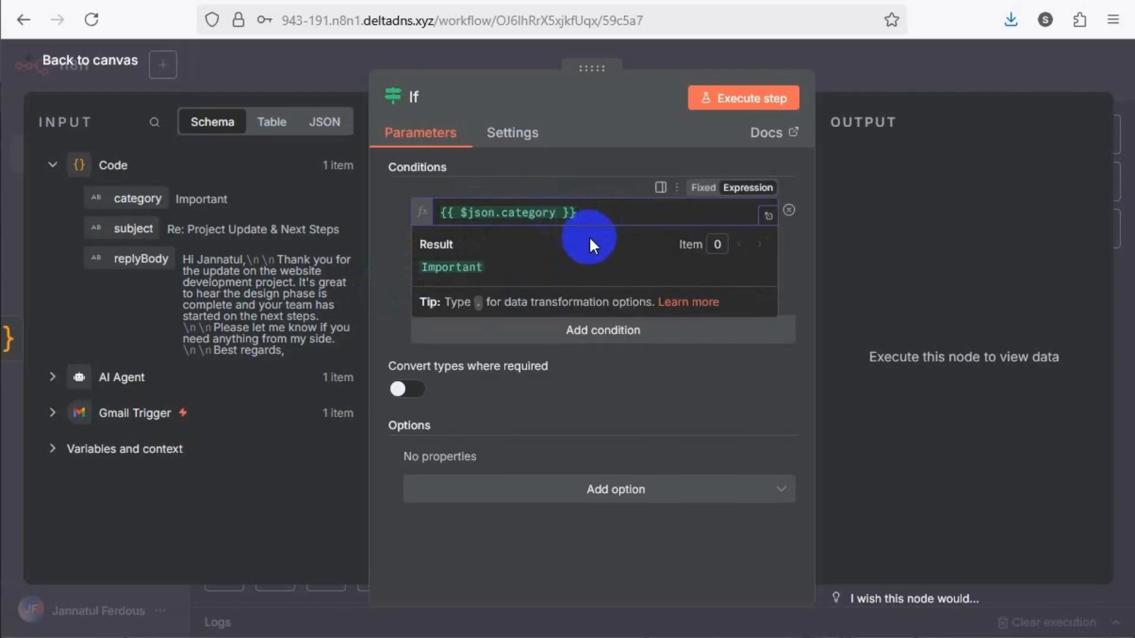
text(.)
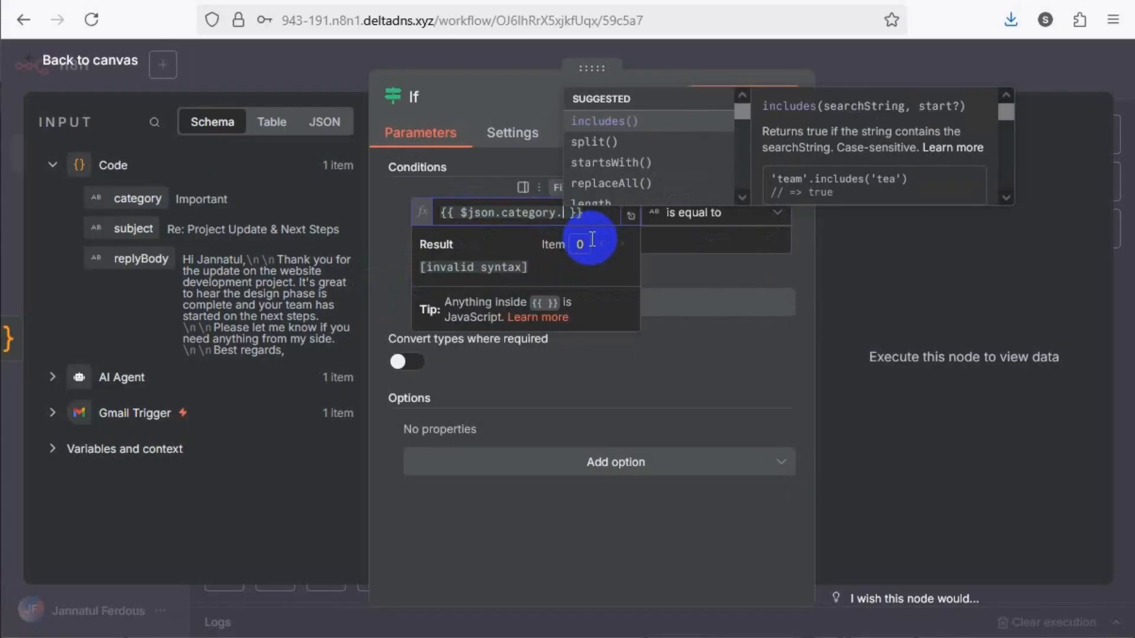
text(to)
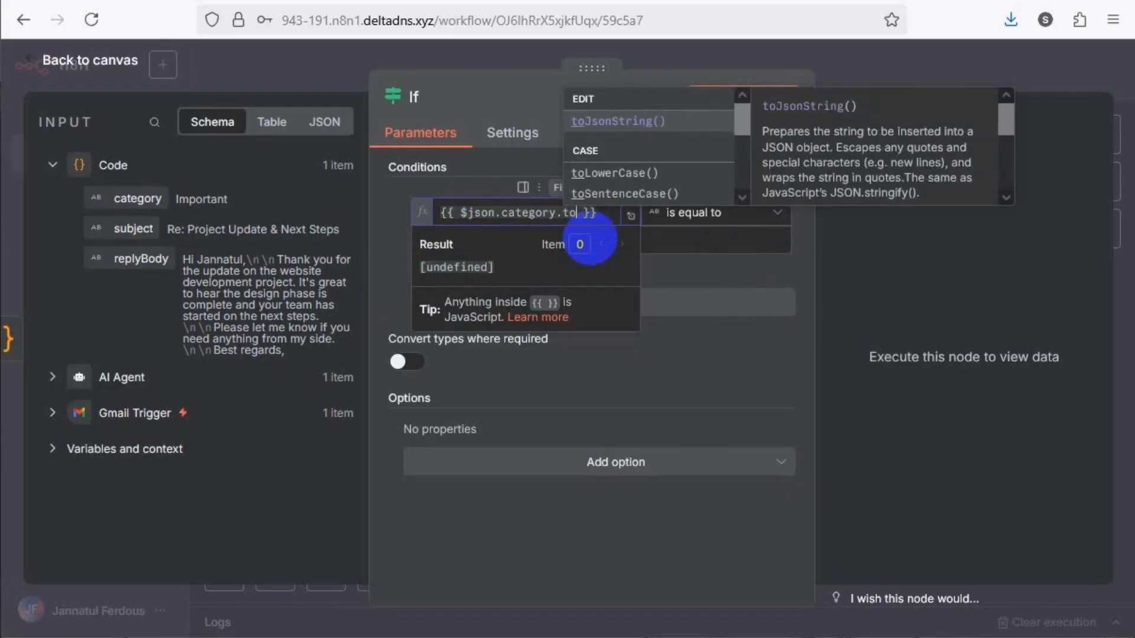
click(612, 172)
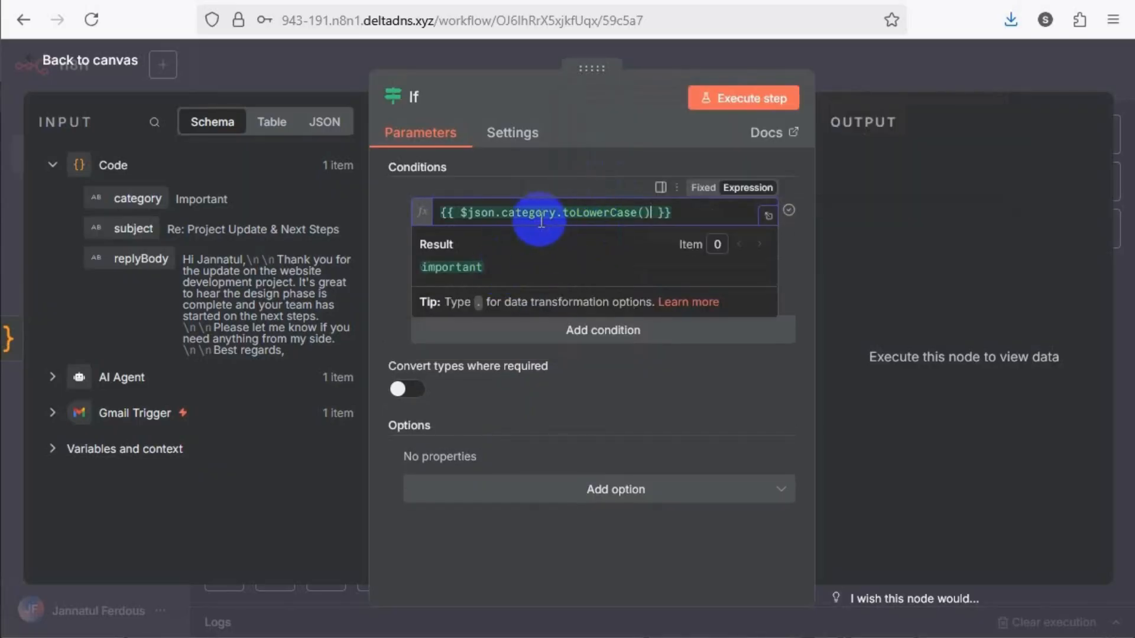
click(512, 212)
double_click(511, 211)
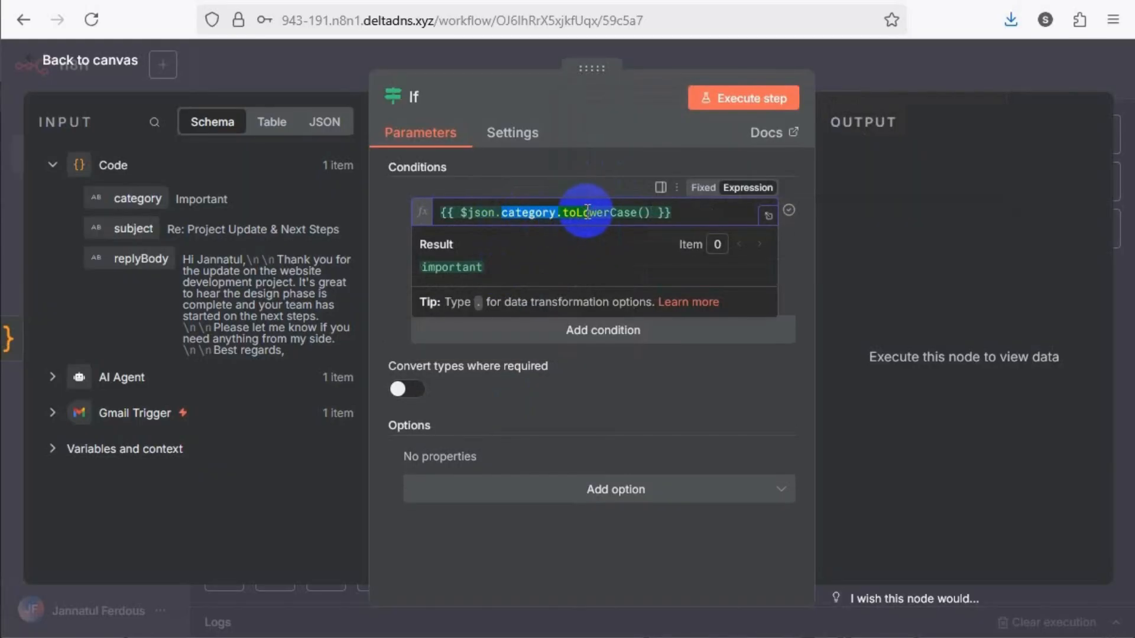
mouse_move(580, 218)
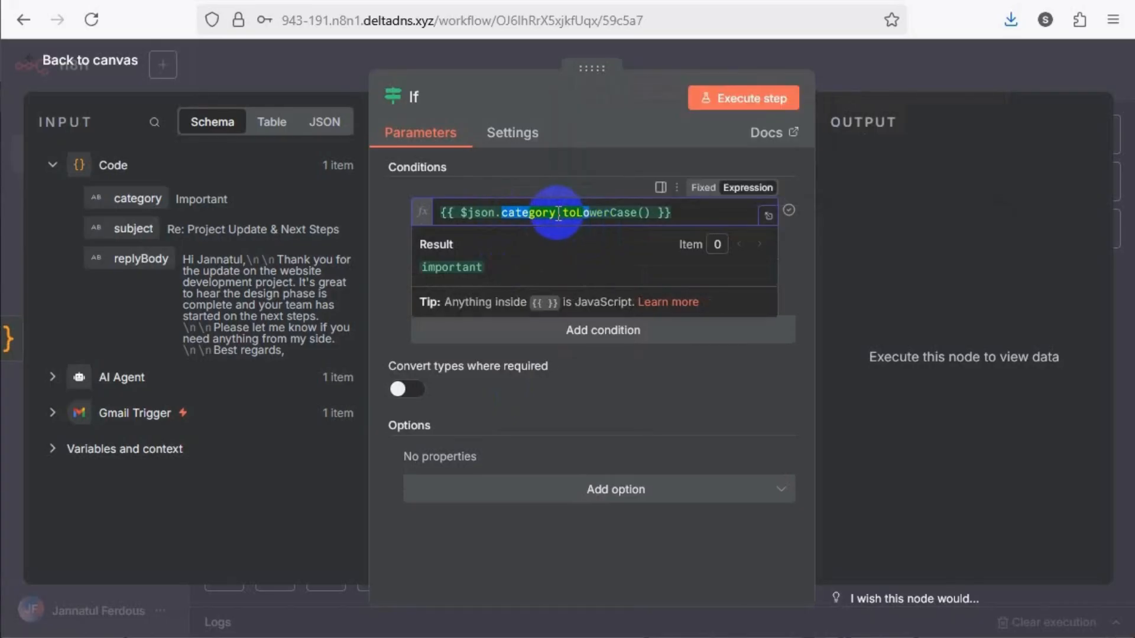
drag(559, 213, 490, 251)
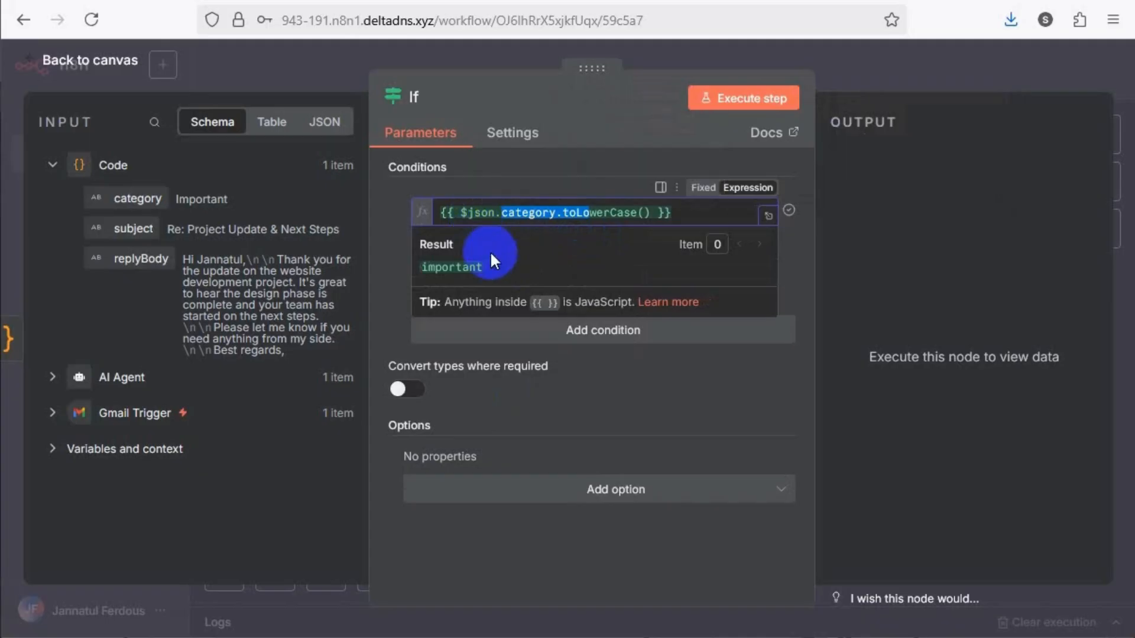
click(501, 268)
click(384, 263)
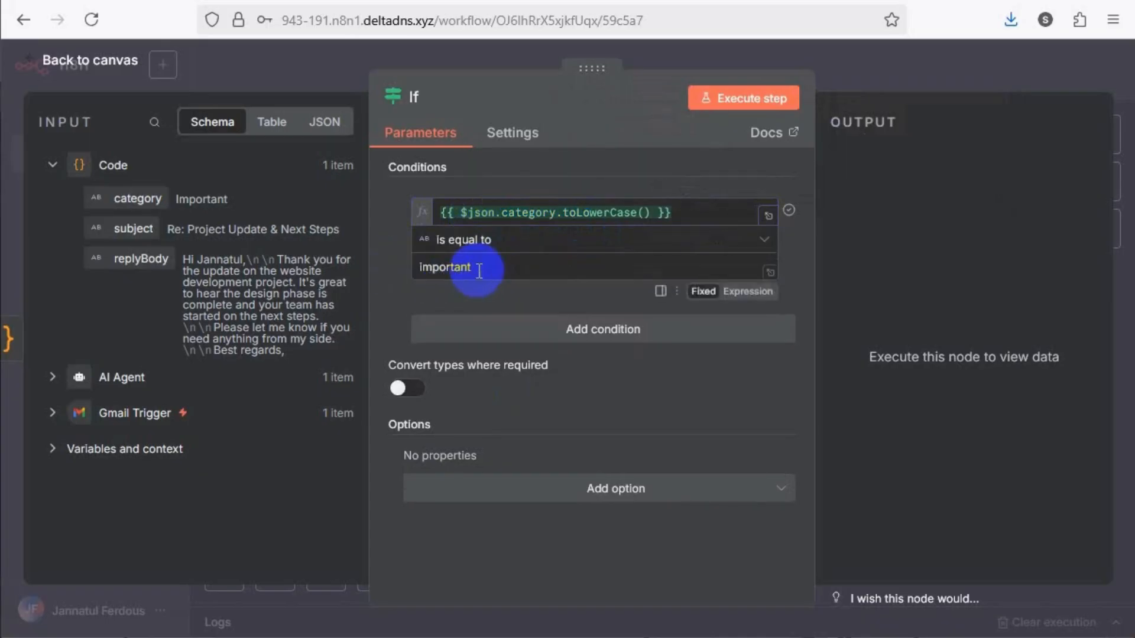
double_click(472, 267)
click(484, 266)
Execute the If node, check its true and false branch outputs, and return to the canvas
click(752, 100)
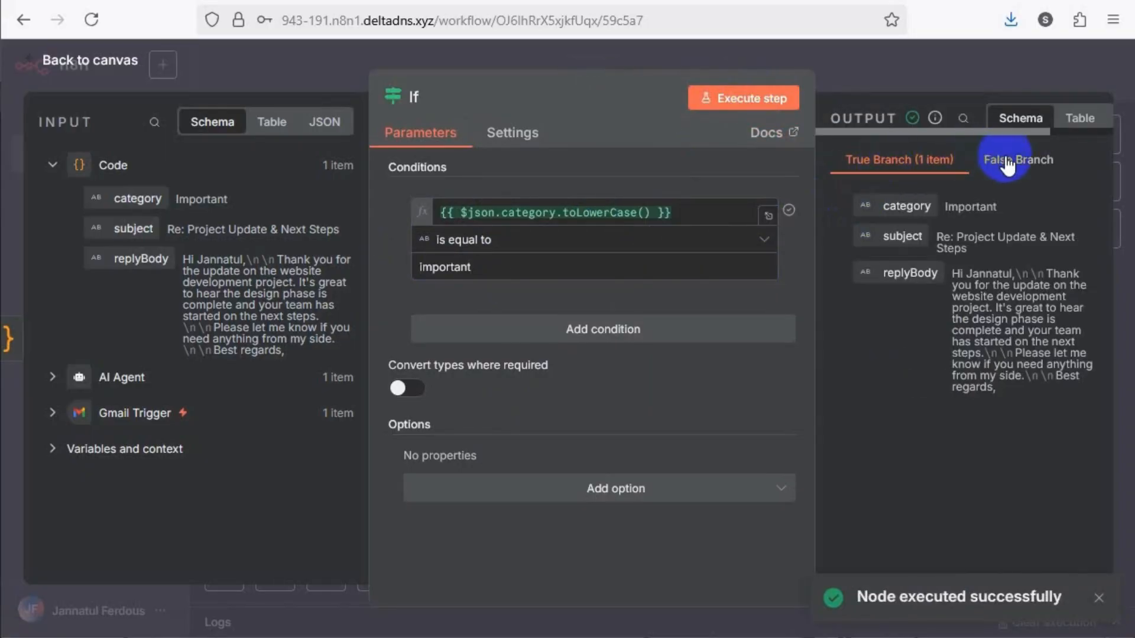
click(1009, 166)
click(892, 162)
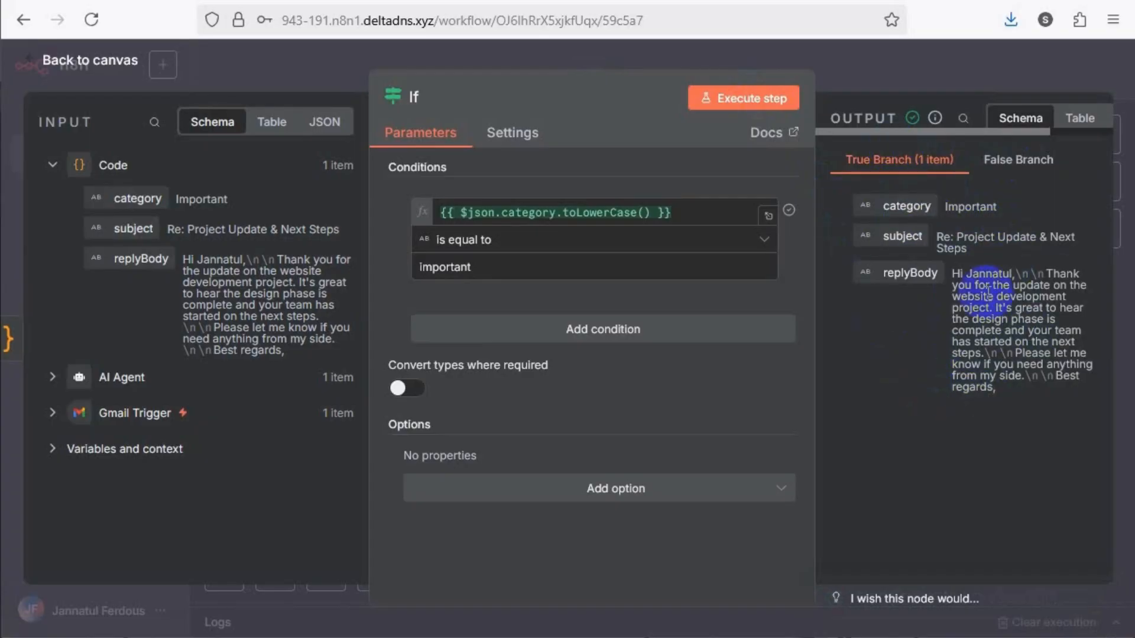
click(276, 73)
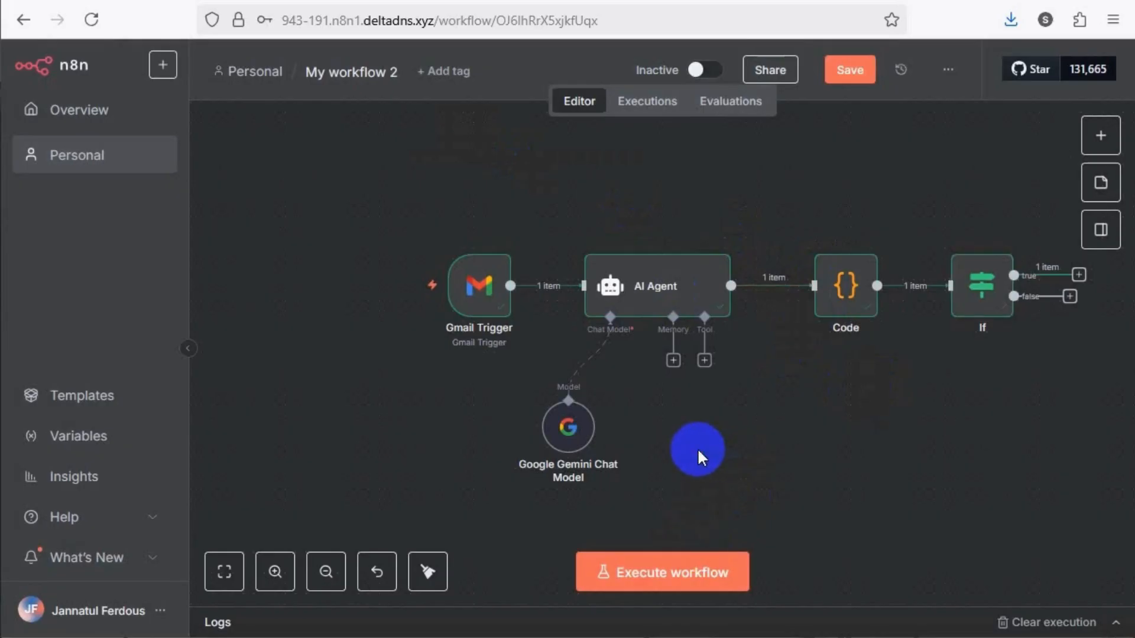
Add a Gmail "Reply to a message" node to the If node's true branch
click(326, 572)
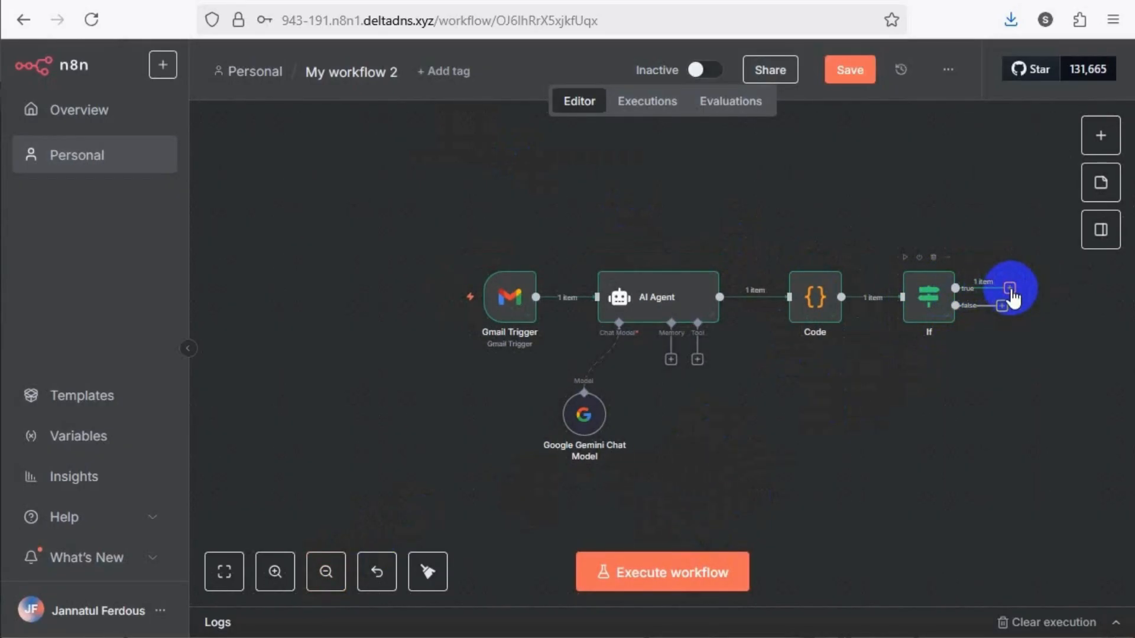
click(224, 572)
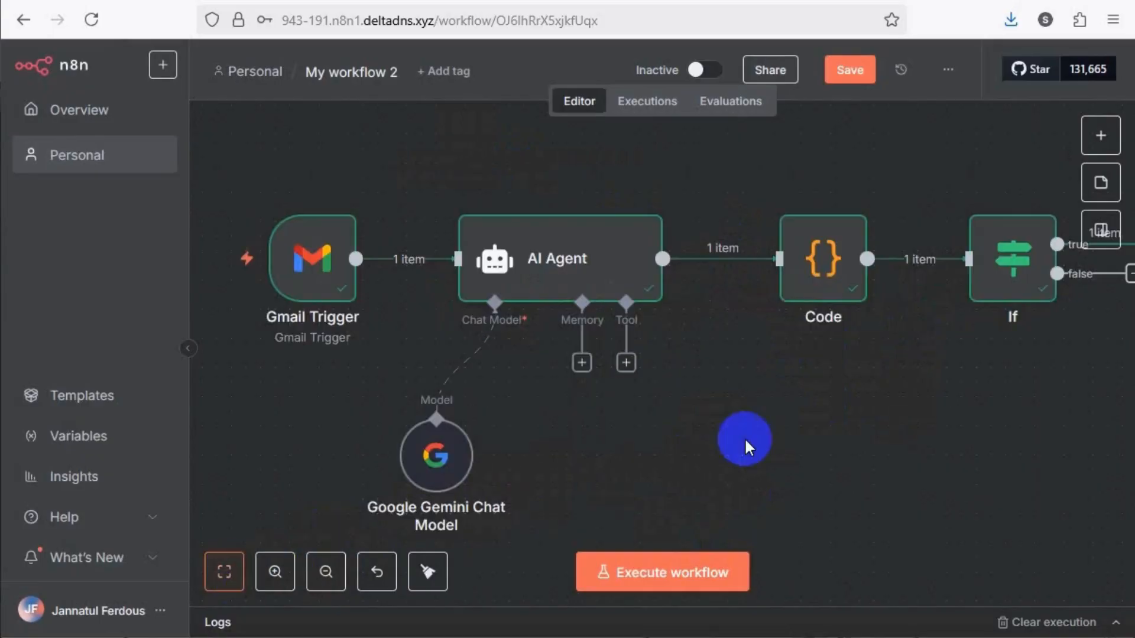
click(327, 572)
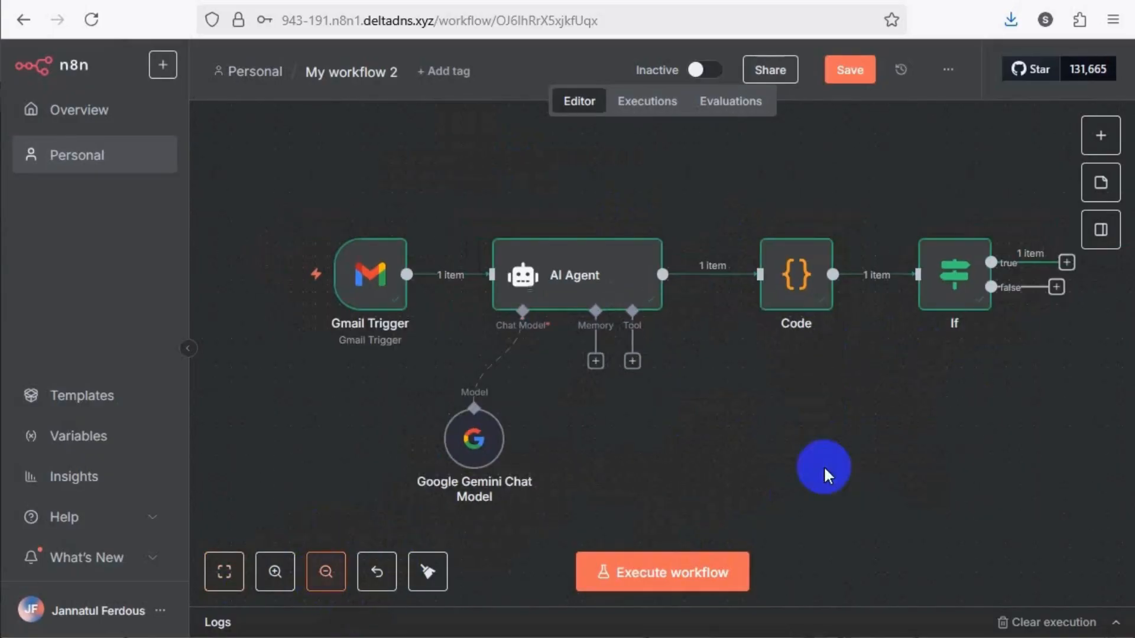
click(1066, 263)
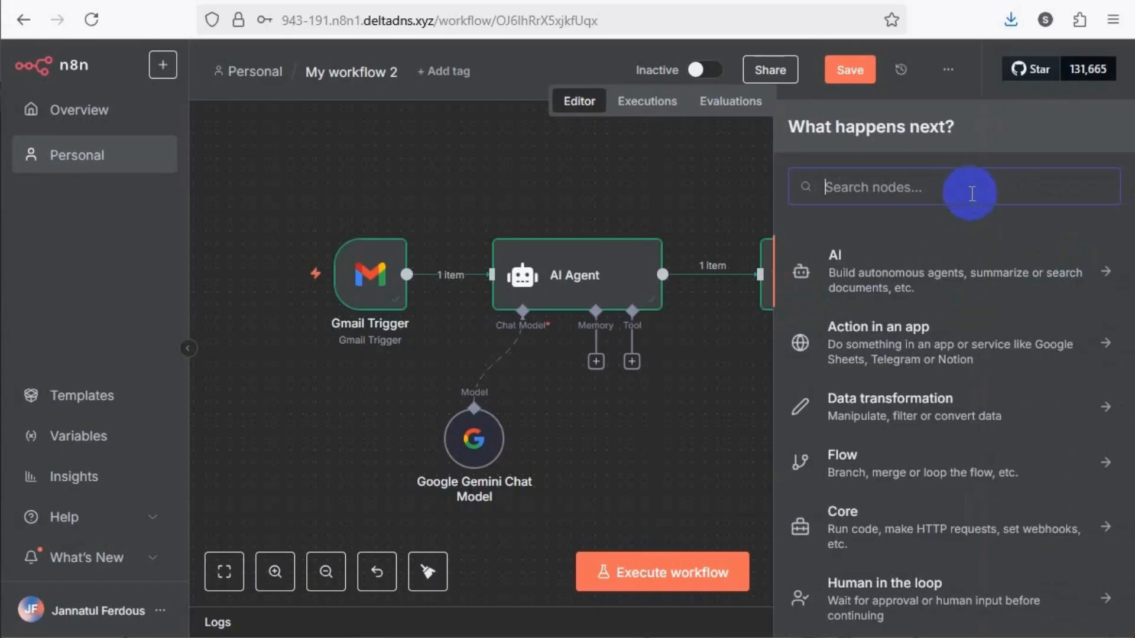
text(gmai)
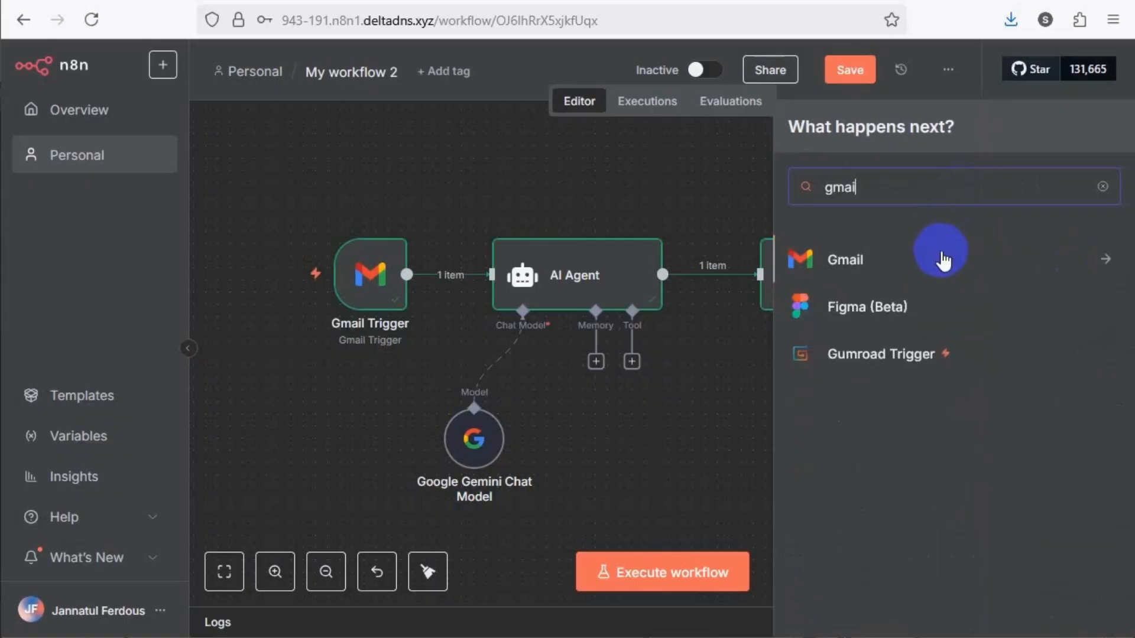
click(942, 258)
scroll(906, 416, down, 4)
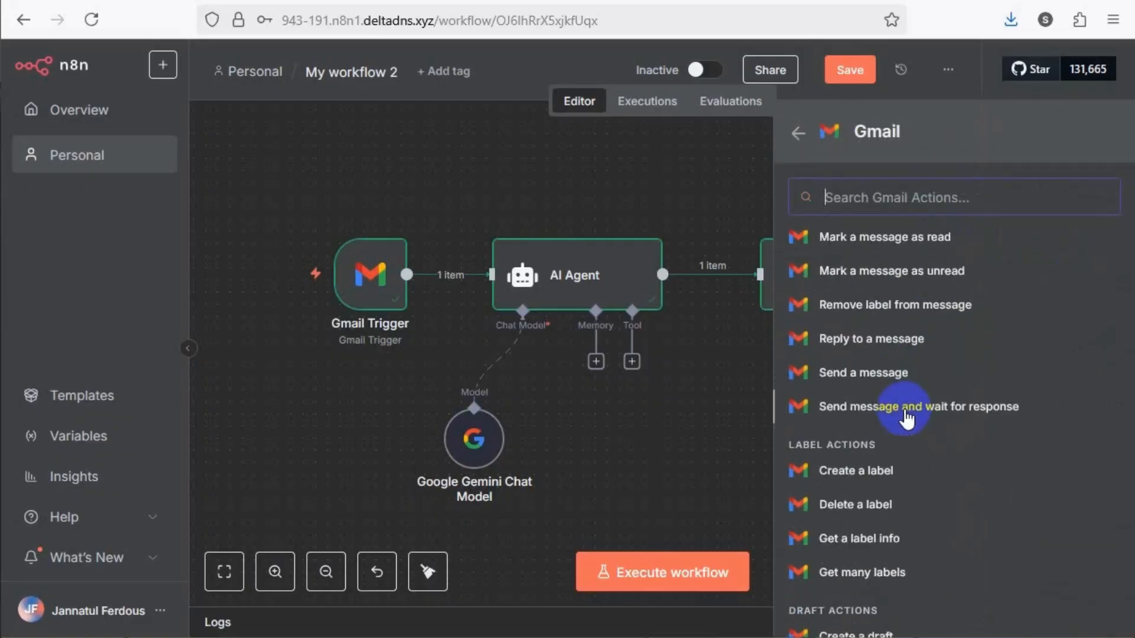
click(878, 350)
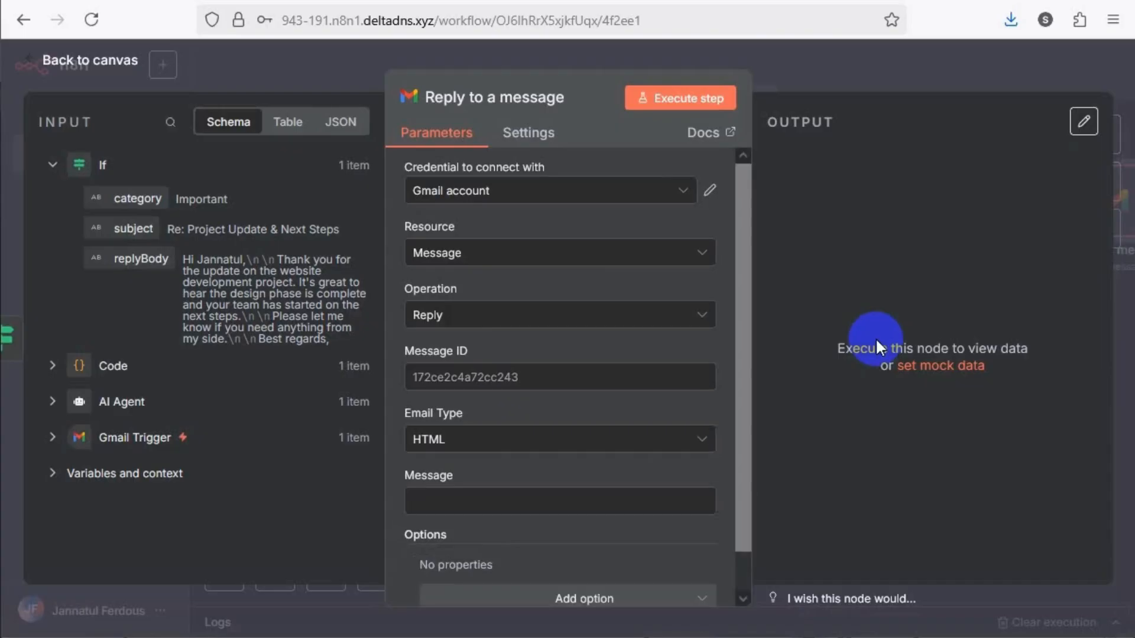
Select the Gmail account credential and map the Message ID to the Gmail Trigger's id, {{ $('Gmail Trigger').item.json.id }}
click(681, 196)
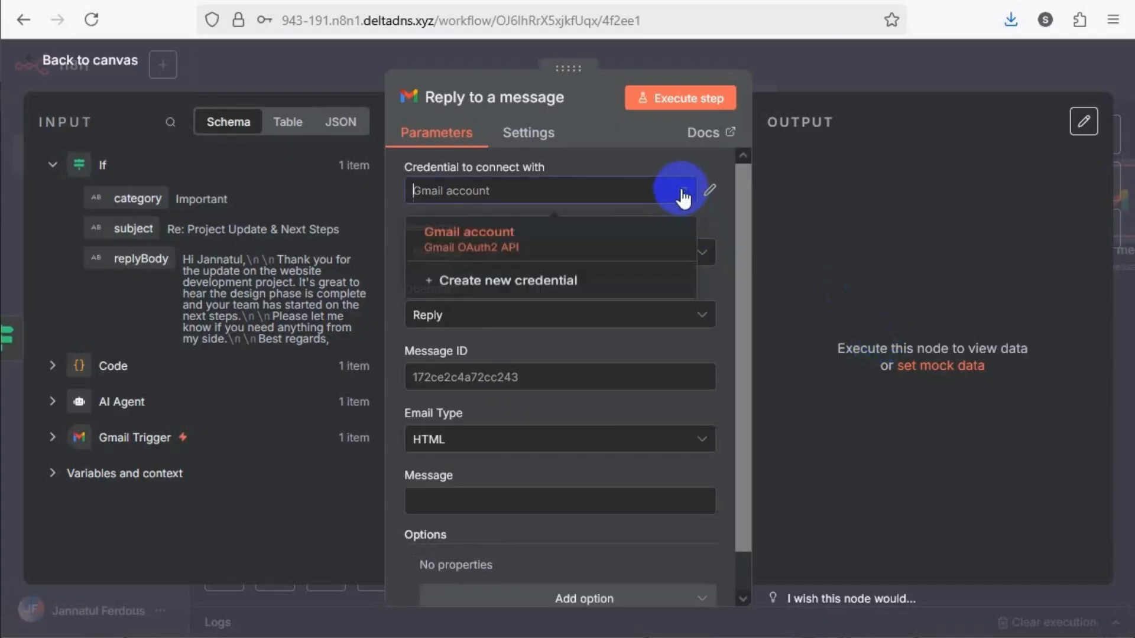
click(497, 238)
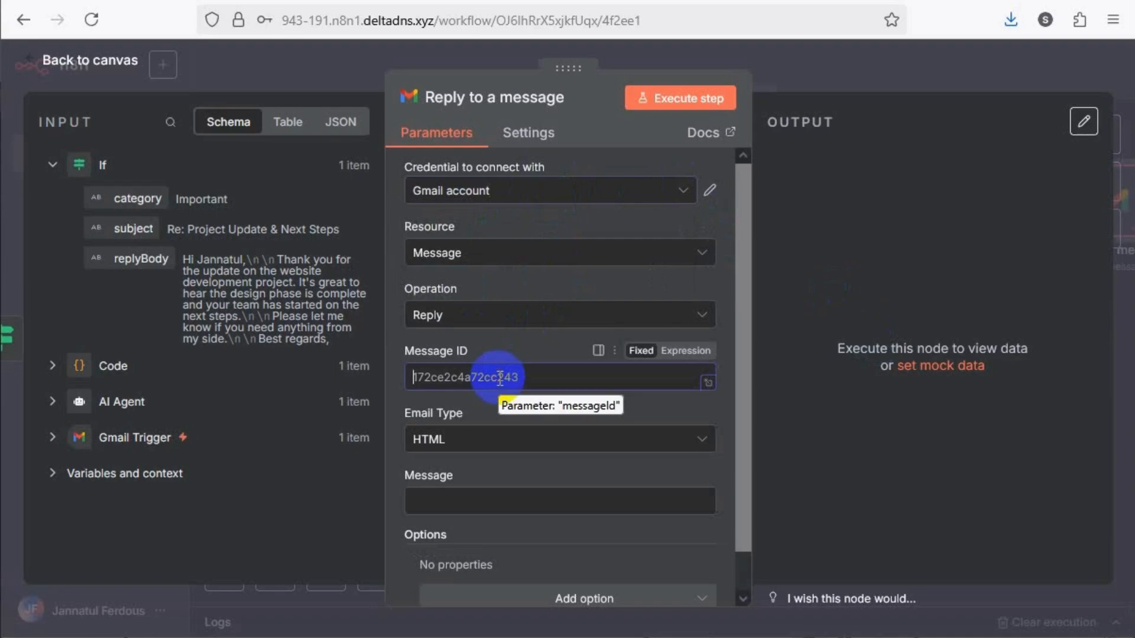
scroll(496, 376, down, 1)
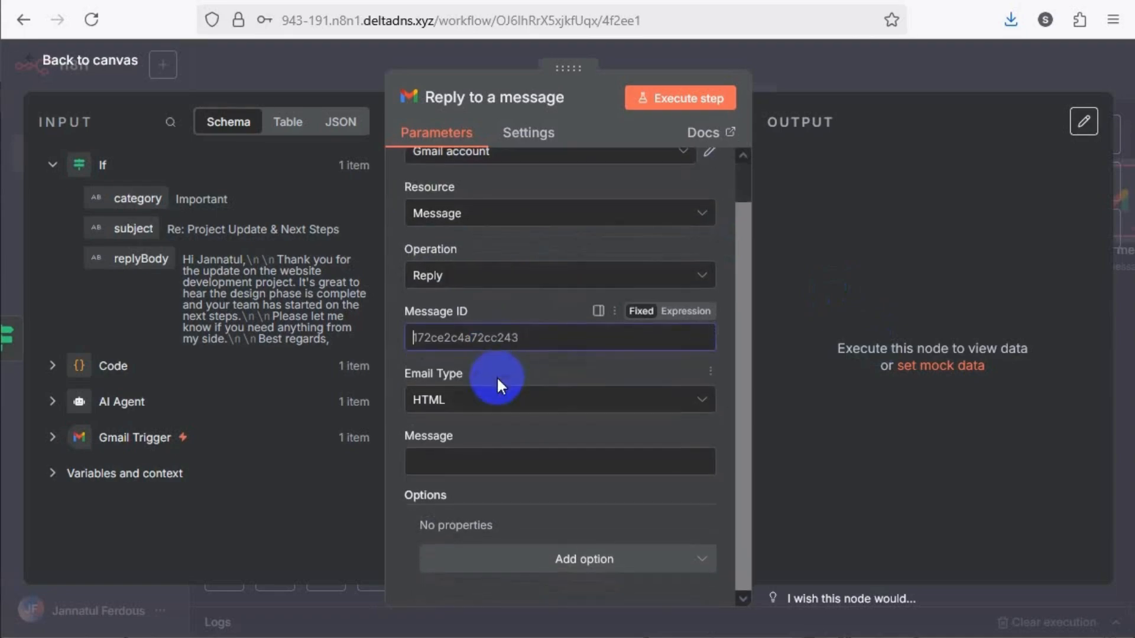
click(51, 438)
scroll(152, 471, down, 2)
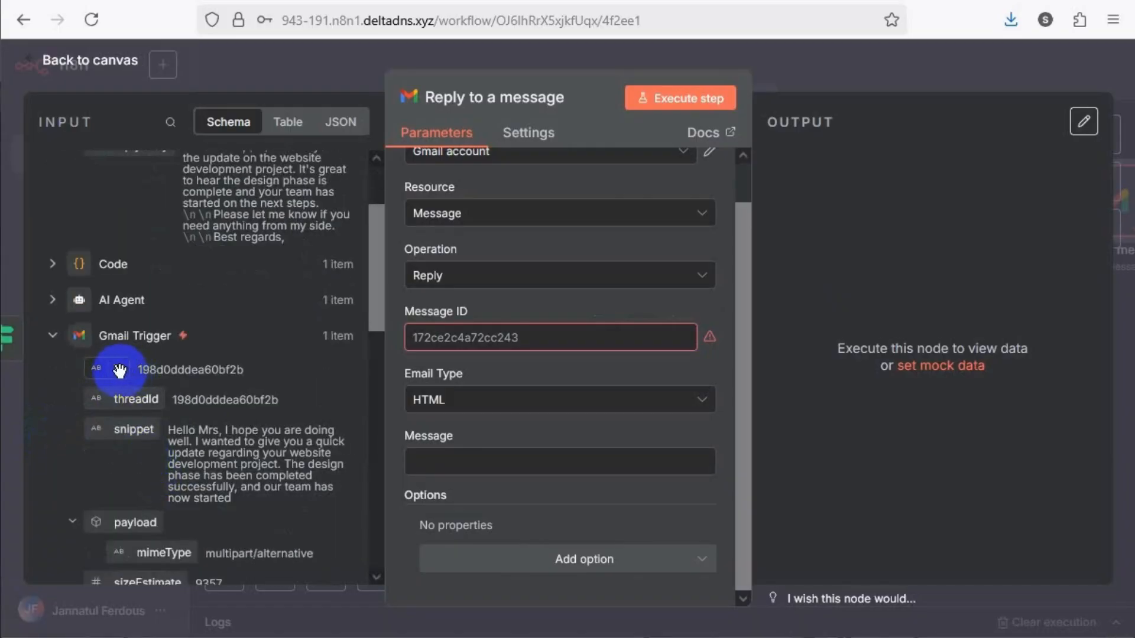
drag(120, 370, 476, 347)
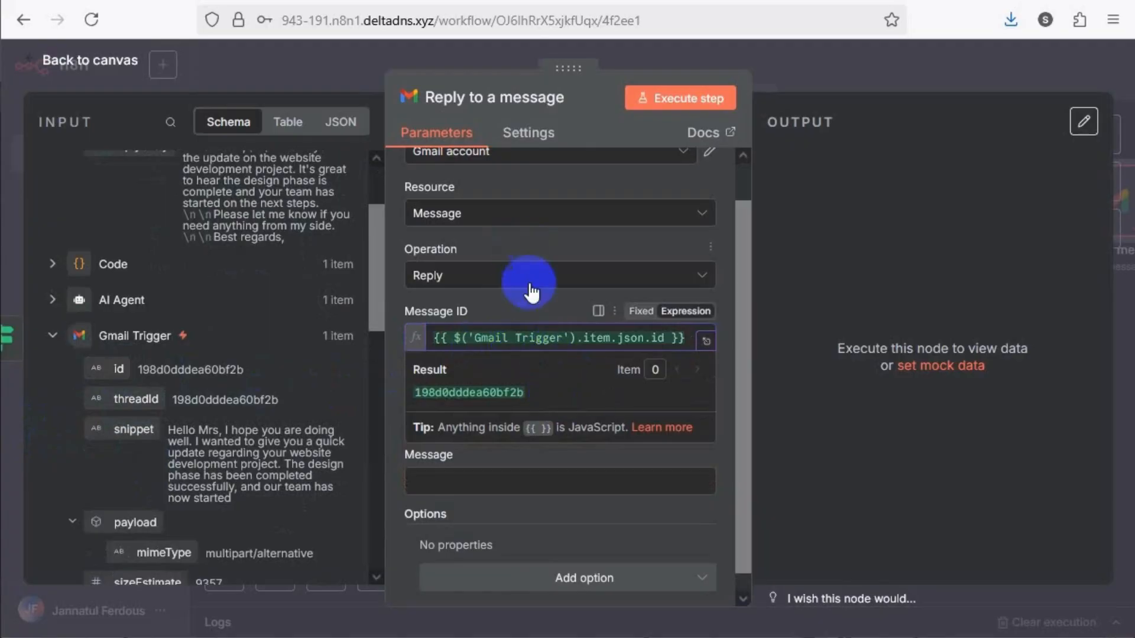
click(525, 296)
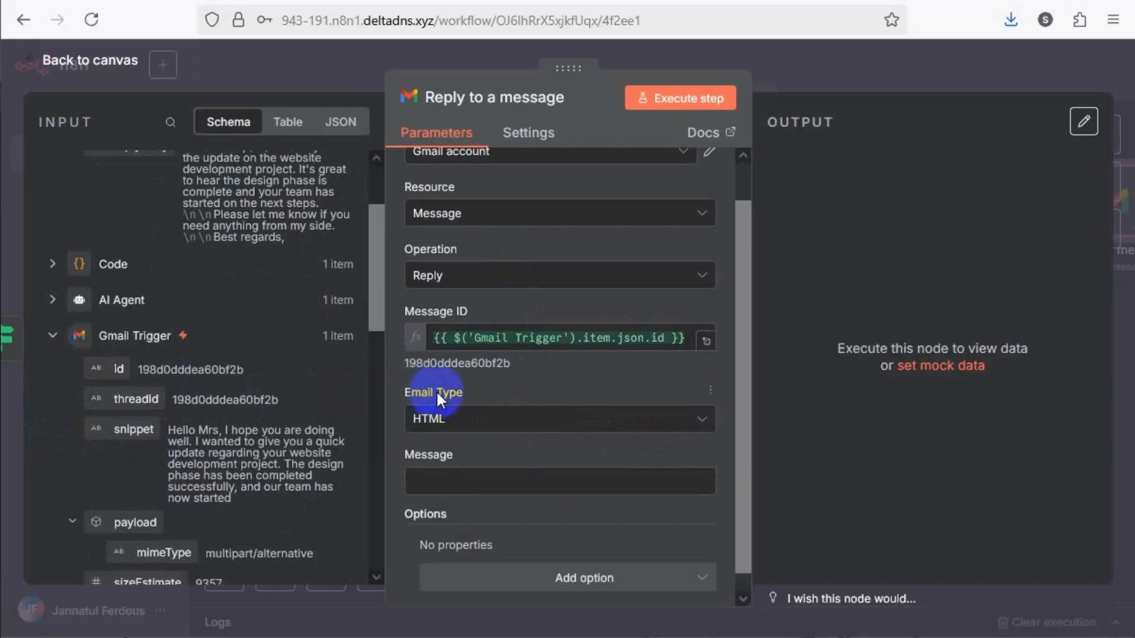
Set the reply's email type to Text and its message to {{ $json.replyBody }}, then return to the canvas
scroll(289, 311, up, 3)
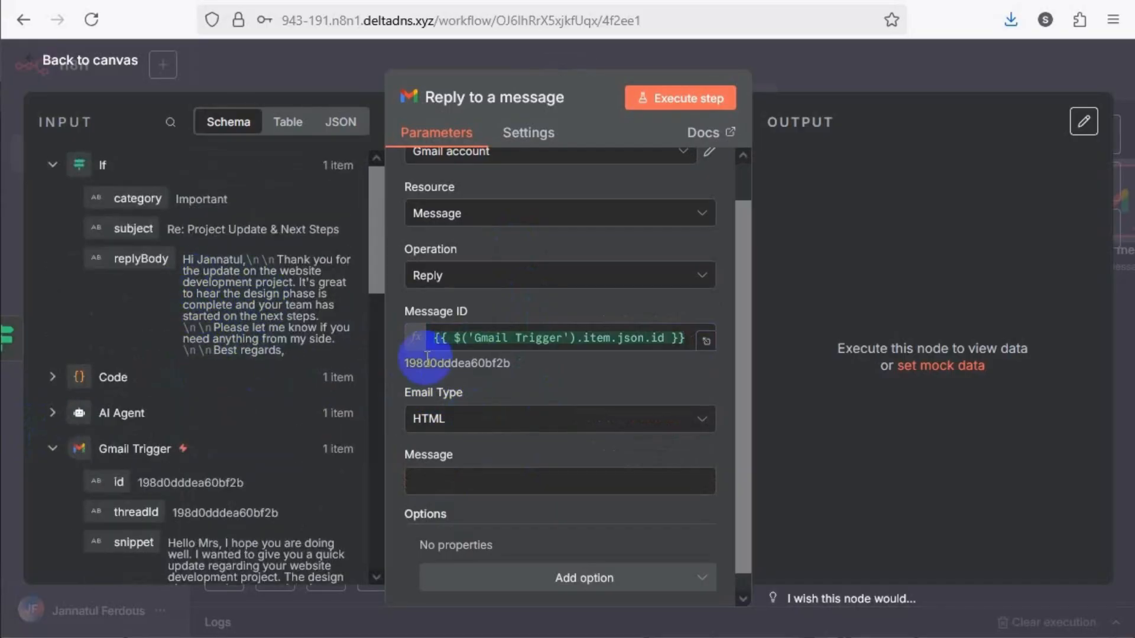
scroll(483, 432, down, 1)
click(486, 399)
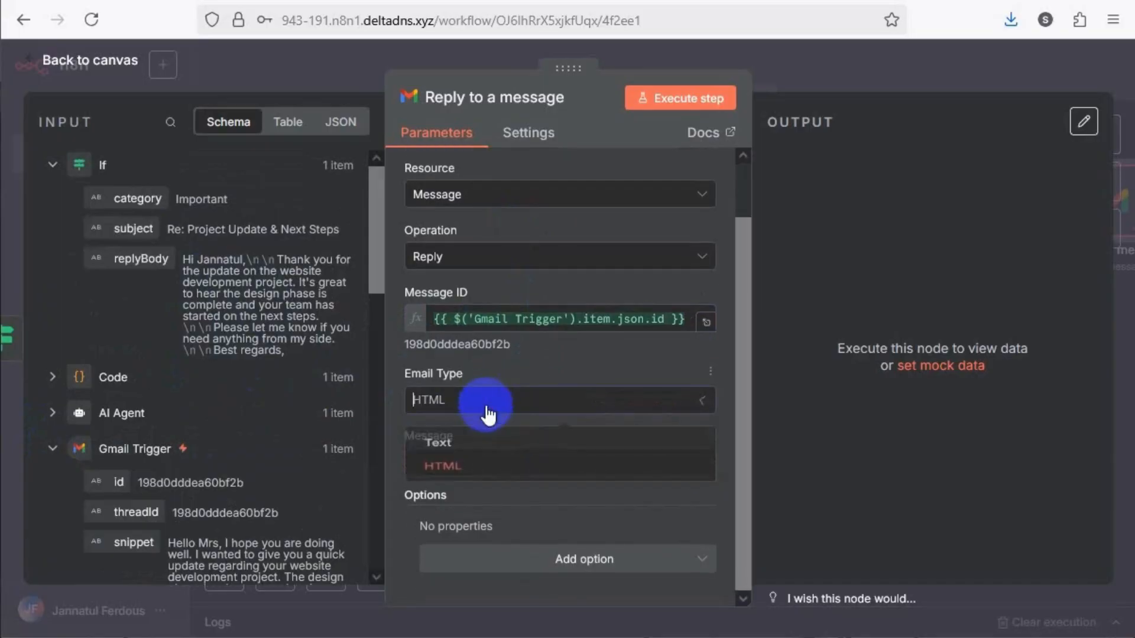
click(452, 467)
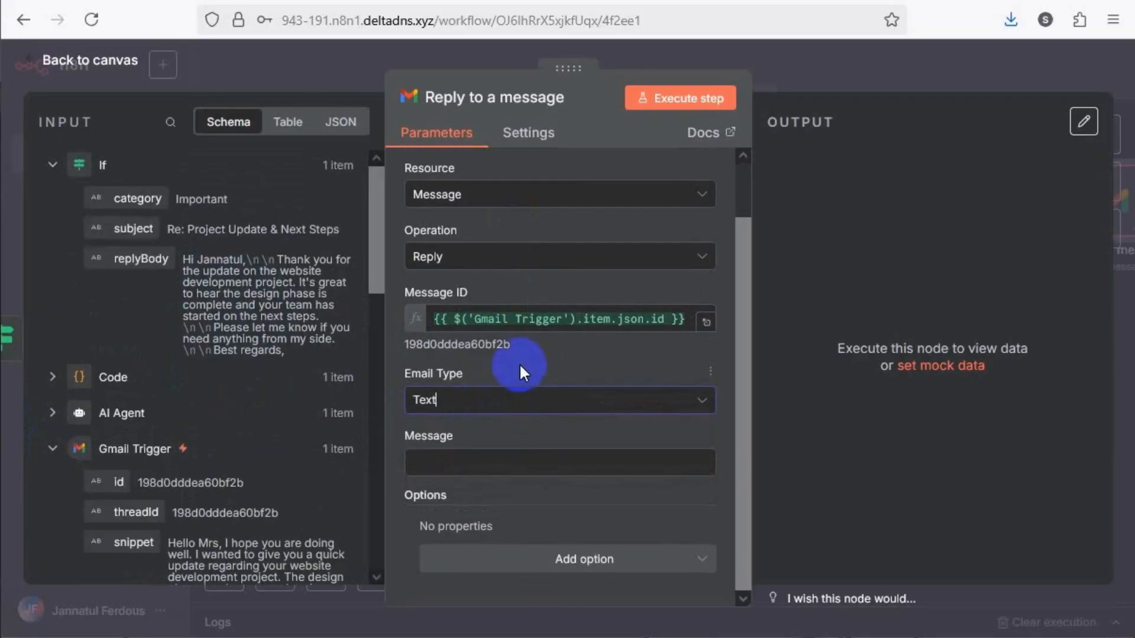
click(493, 466)
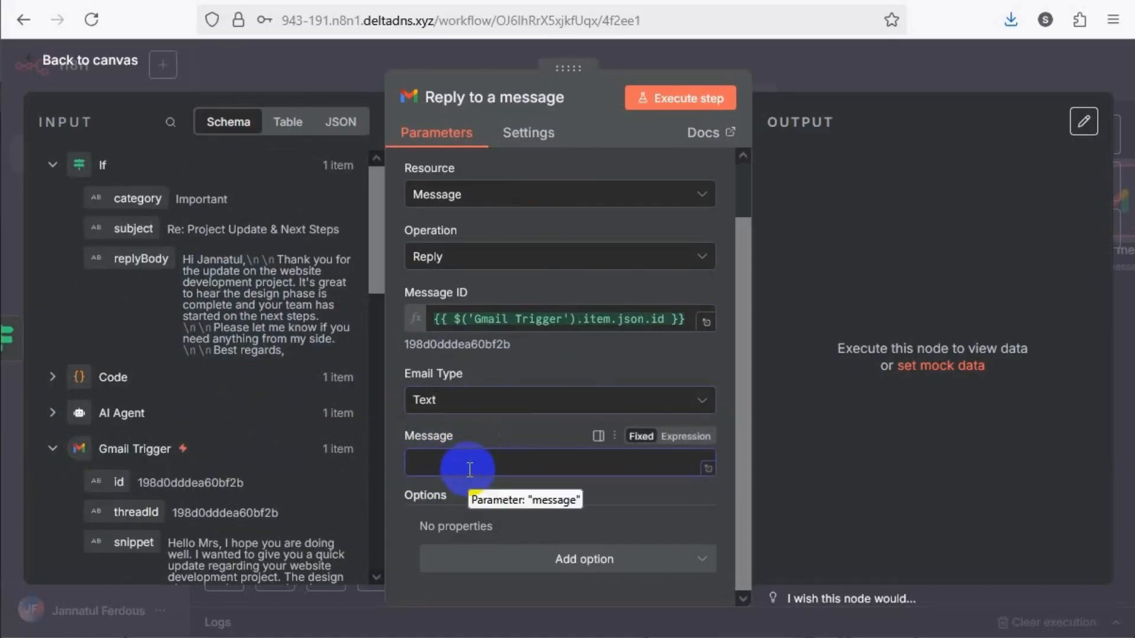
drag(133, 260, 478, 464)
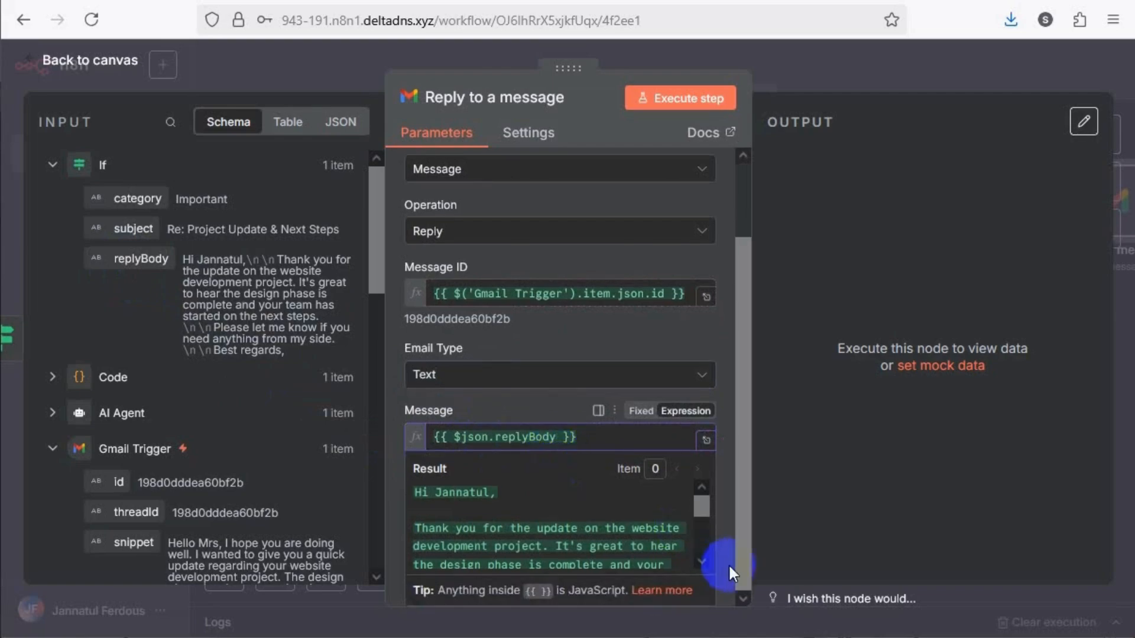
drag(699, 524, 700, 555)
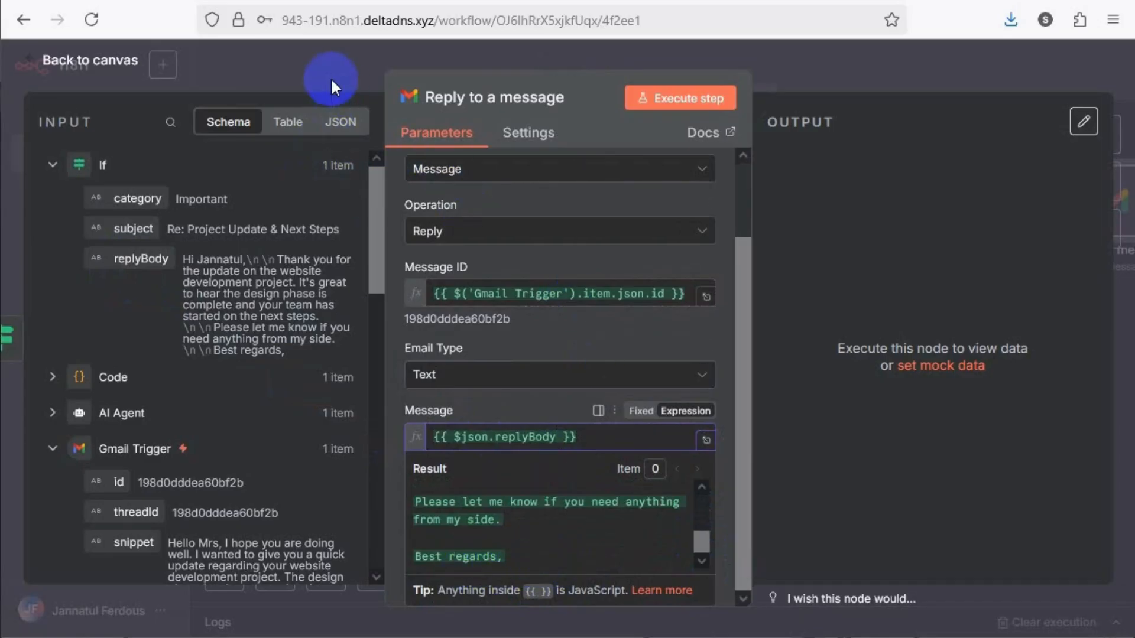
click(348, 89)
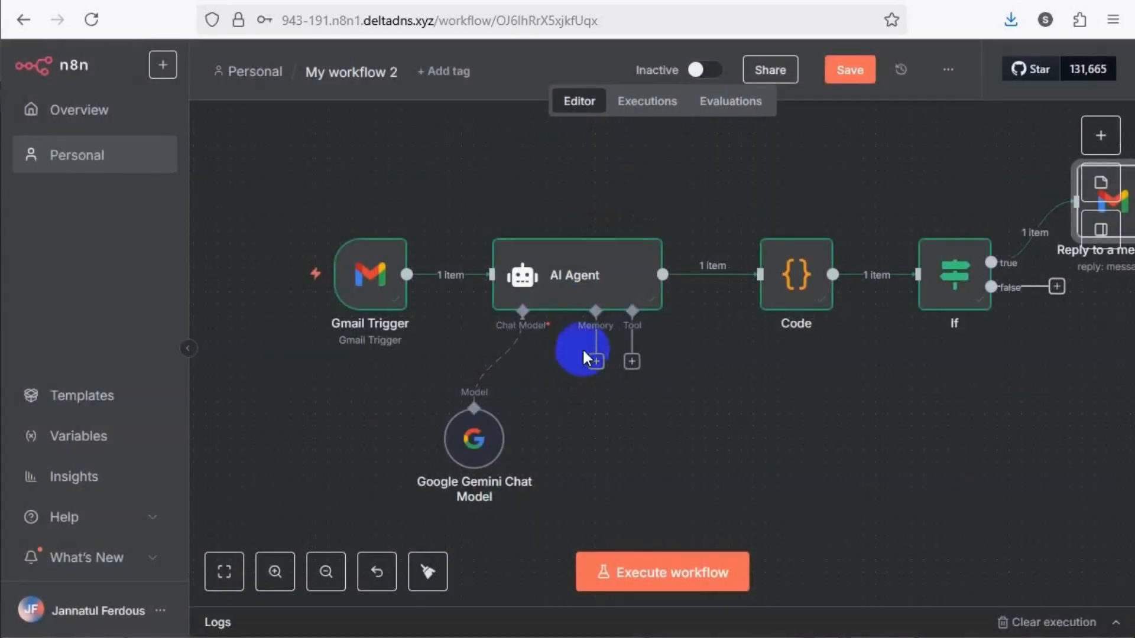
Append a "Replier Name will be :" line with the replier's name to the end of the AI Agent's user prompt
double_click(566, 276)
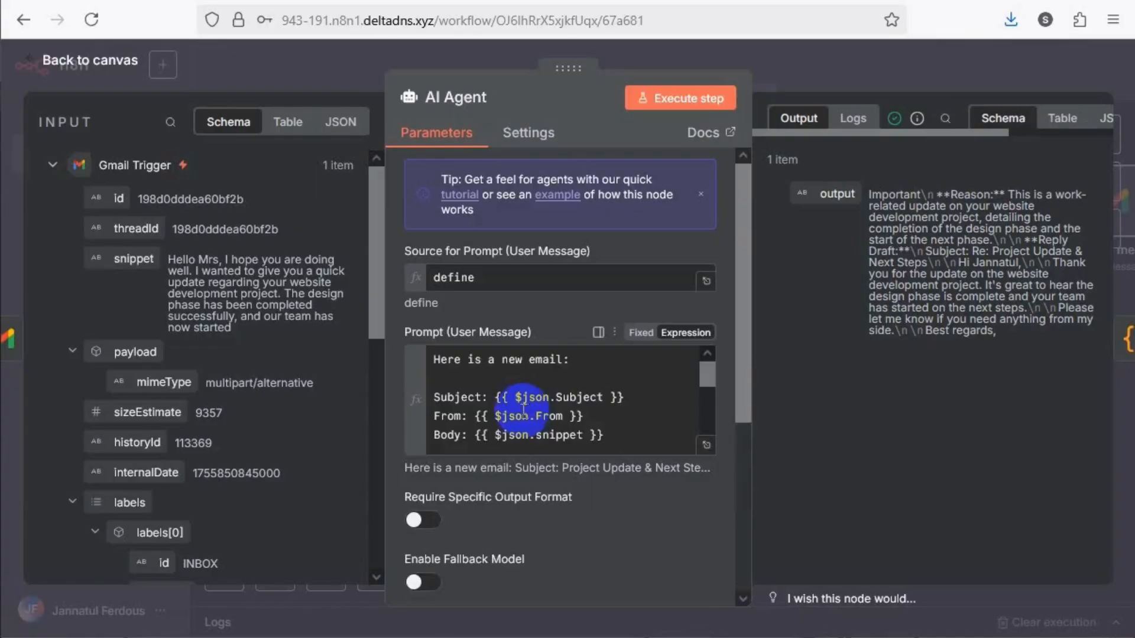
scroll(526, 378, down, 3)
scroll(515, 373, up, 3)
scroll(509, 384, down, 5)
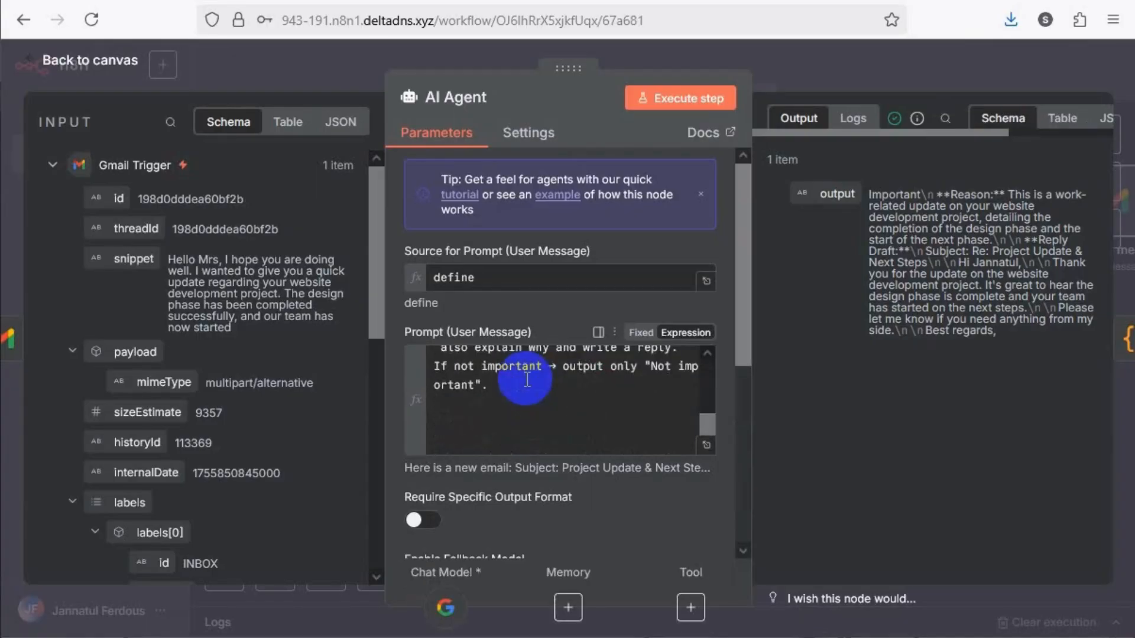
click(553, 399)
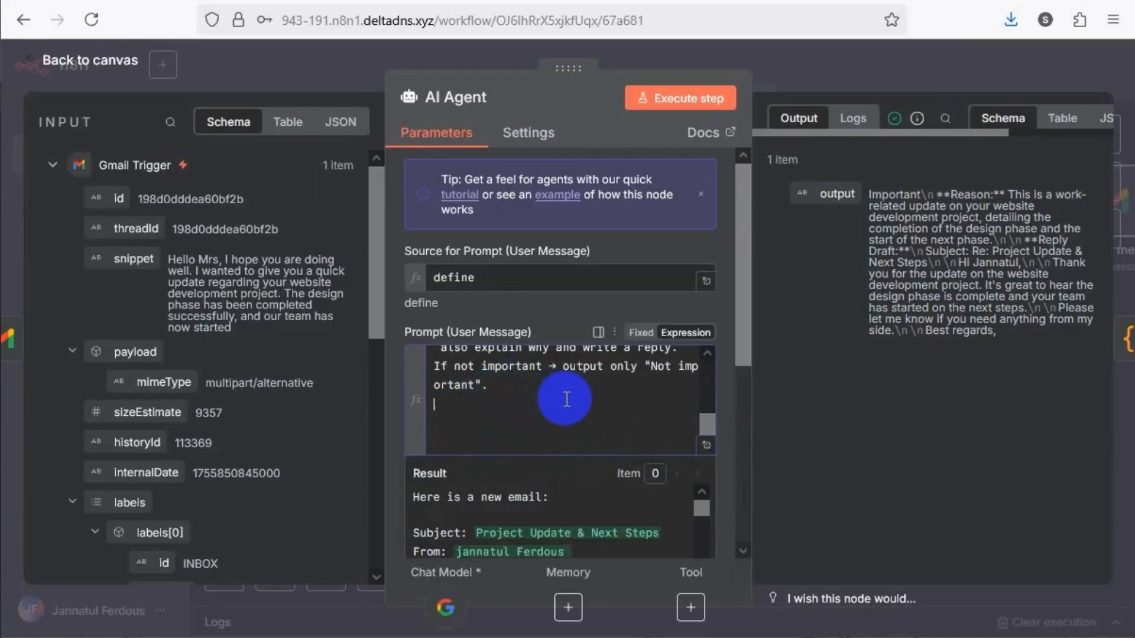
key(Return)
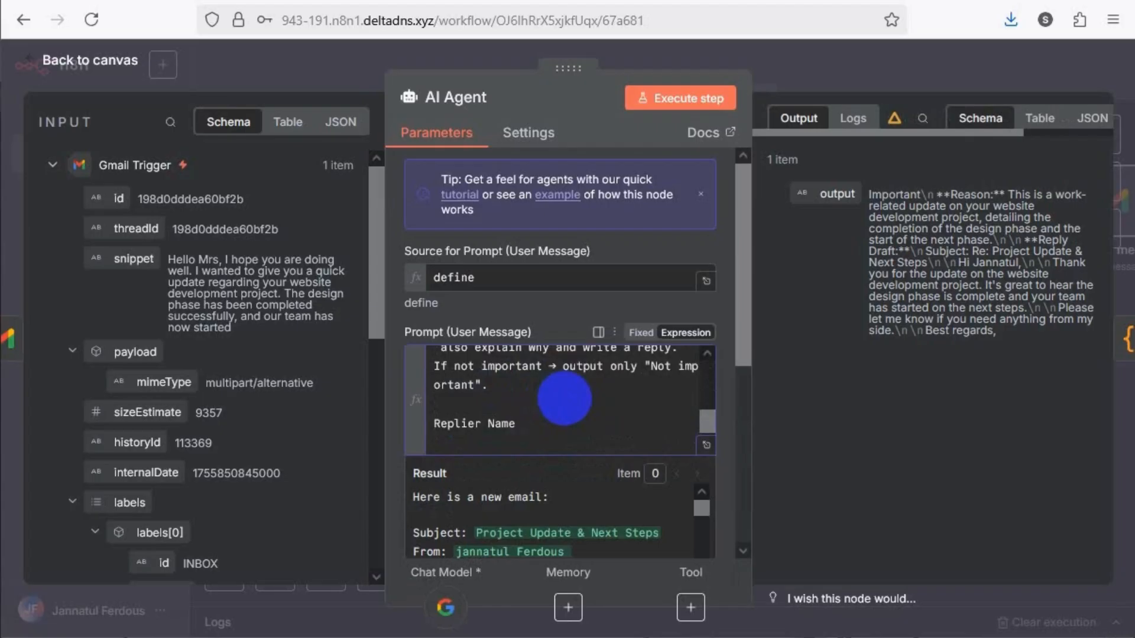
text(ill be : Suha)
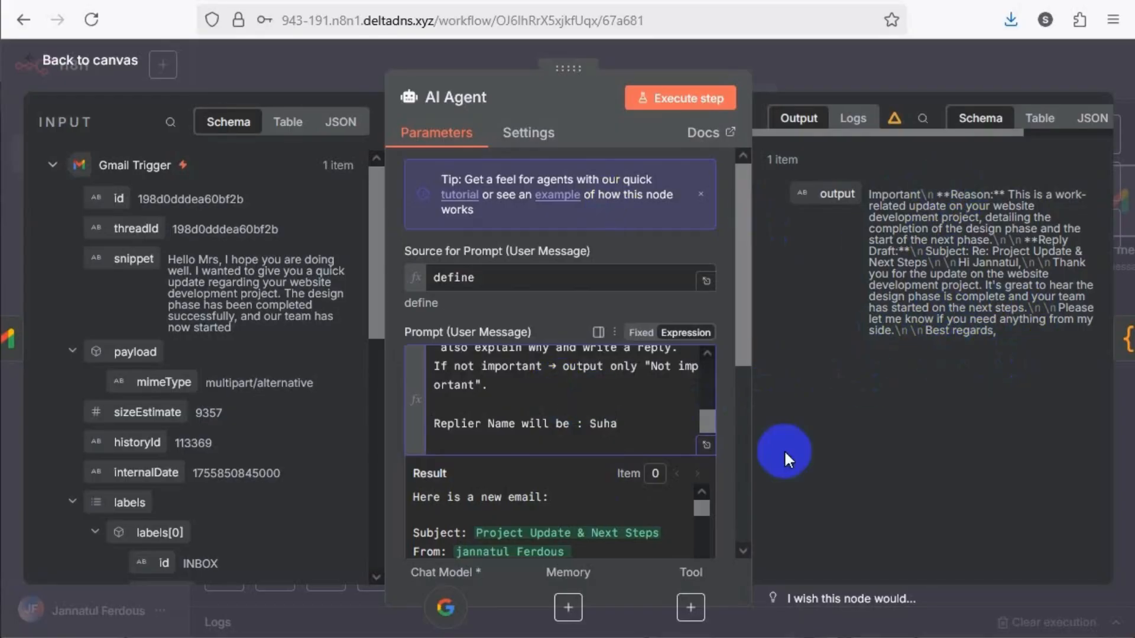
Execute the AI Agent node with the revised prompt, then execute the Code node from the canvas
click(698, 105)
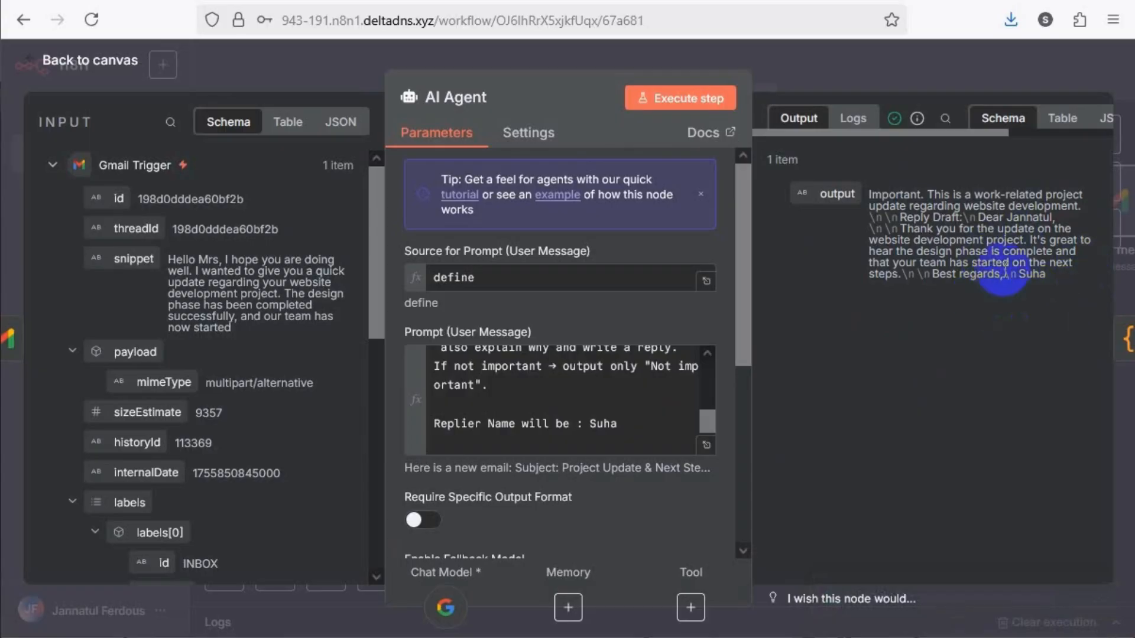
click(321, 80)
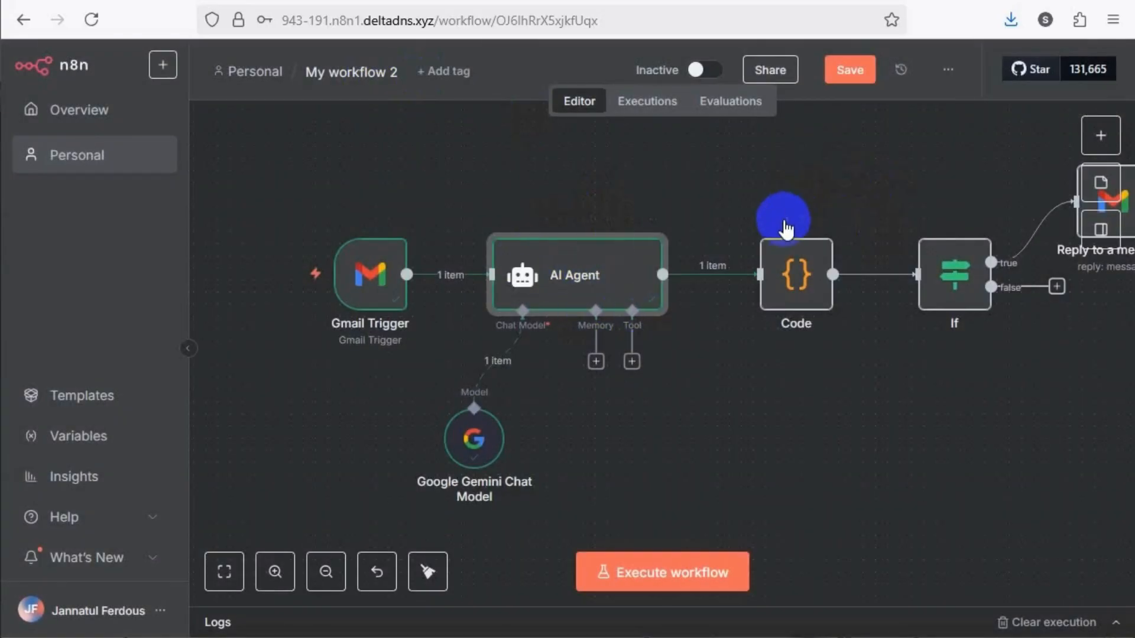
click(769, 221)
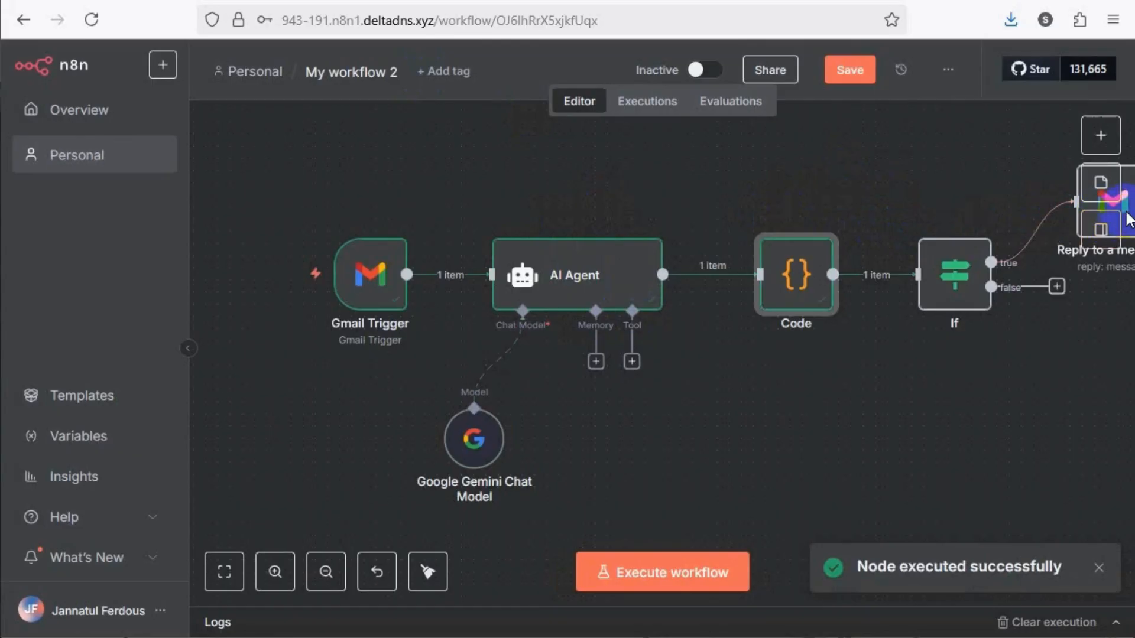
click(1067, 350)
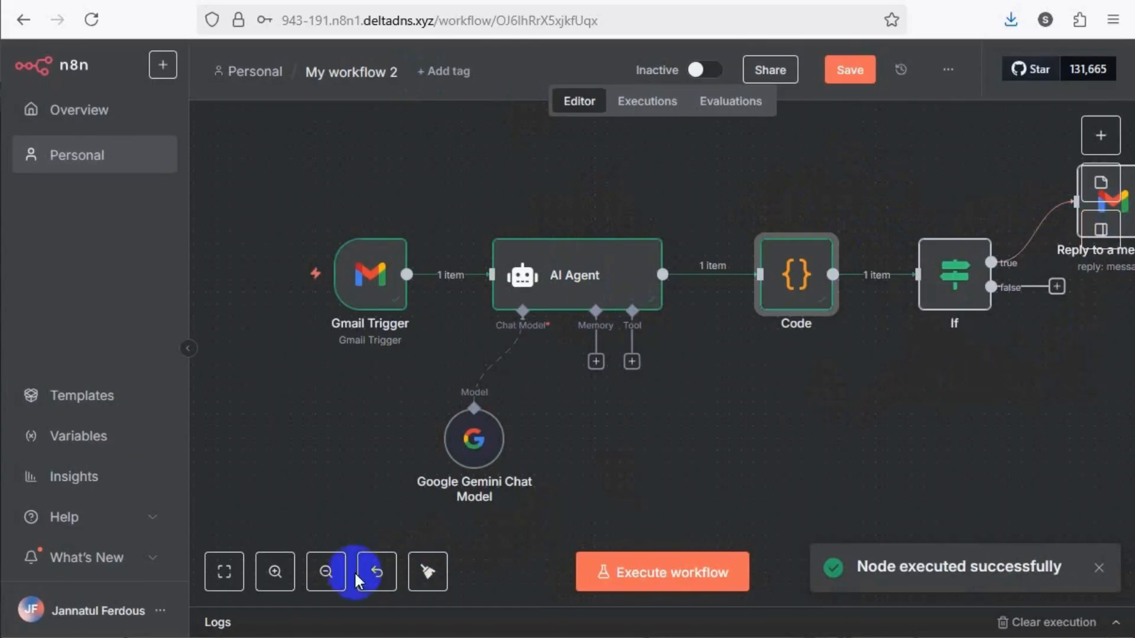
Move the "Reply to a message" node down so it sits below and to the right of the If node
click(325, 572)
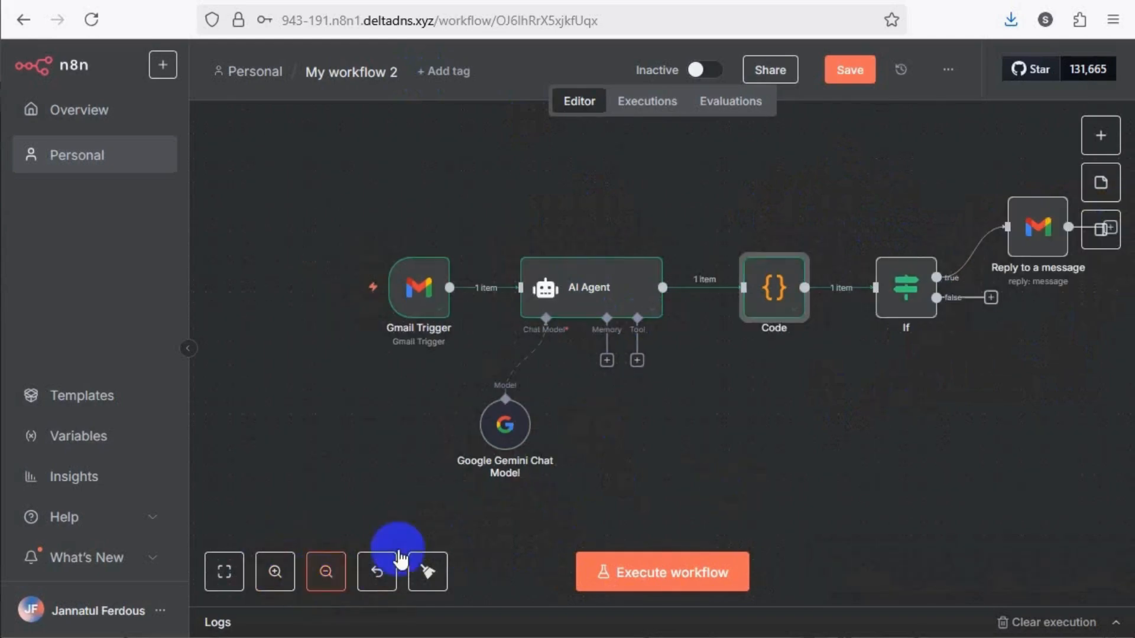
click(428, 571)
click(1021, 368)
drag(1009, 302, 975, 414)
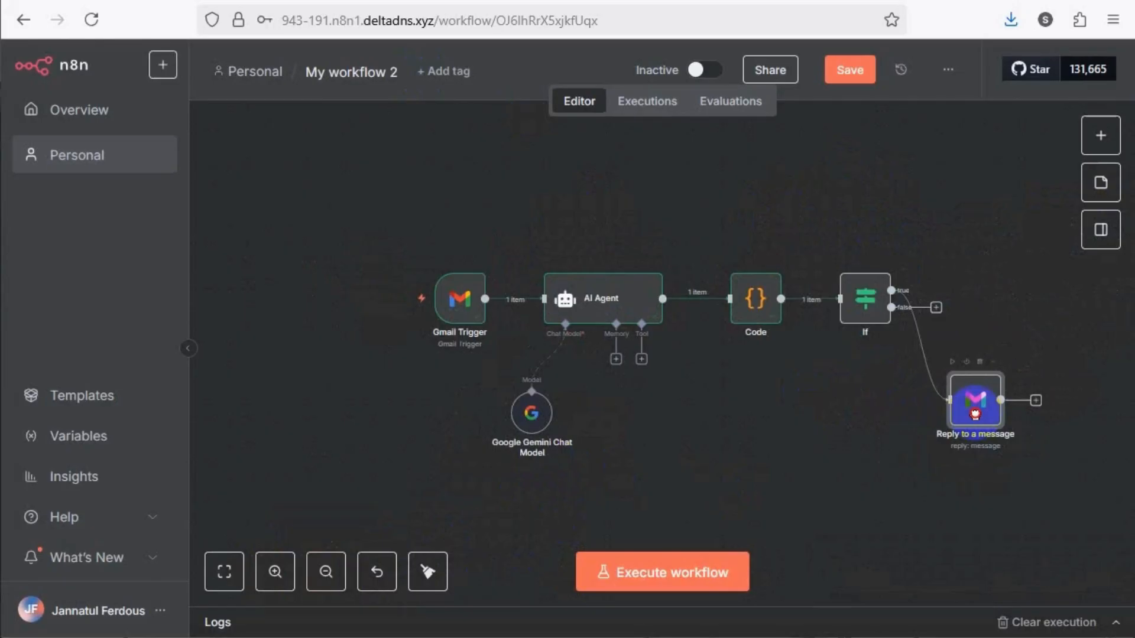
Execute the If node and check the category, subject and replyBody inputs of the "Reply to a message" node
click(843, 261)
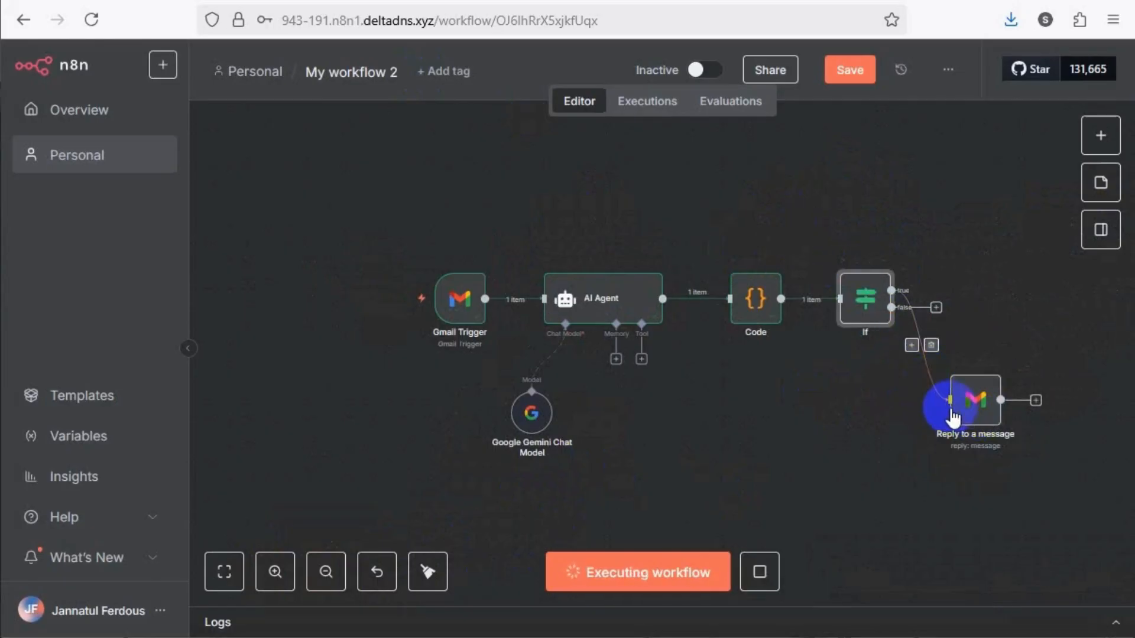
click(965, 395)
double_click(963, 389)
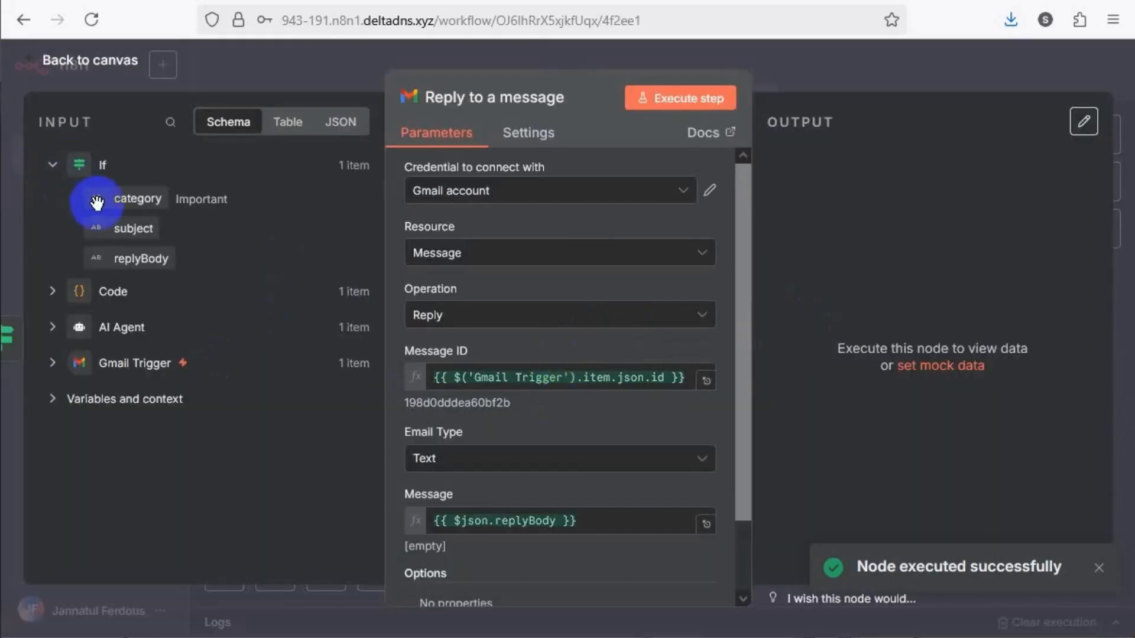
click(289, 69)
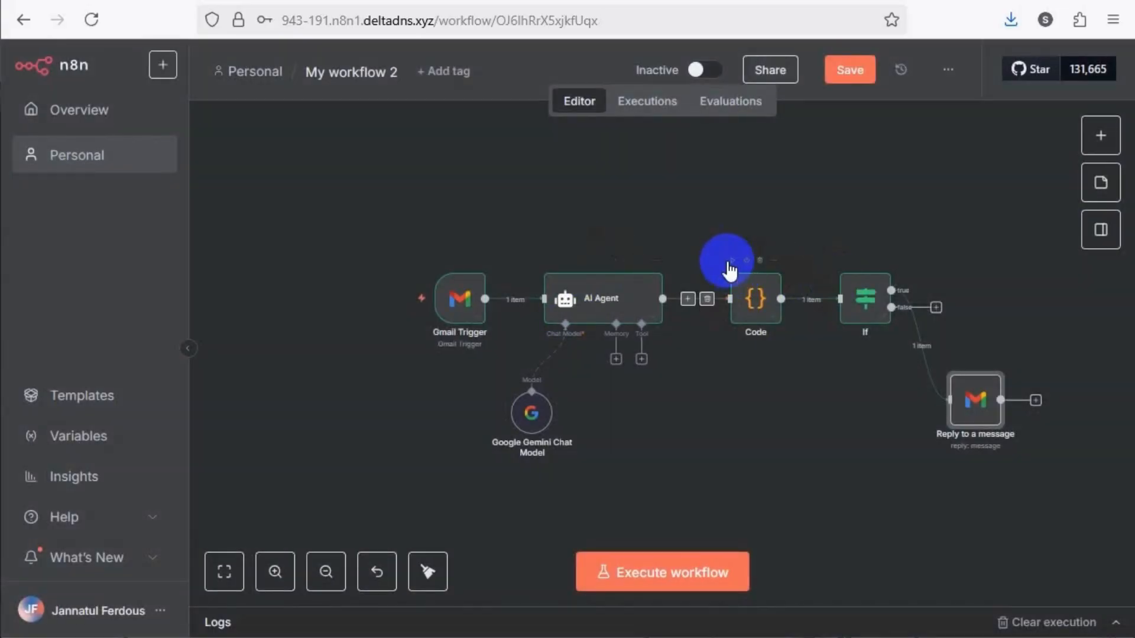
Execute the Code node again and check the data it passes to the If node
click(732, 261)
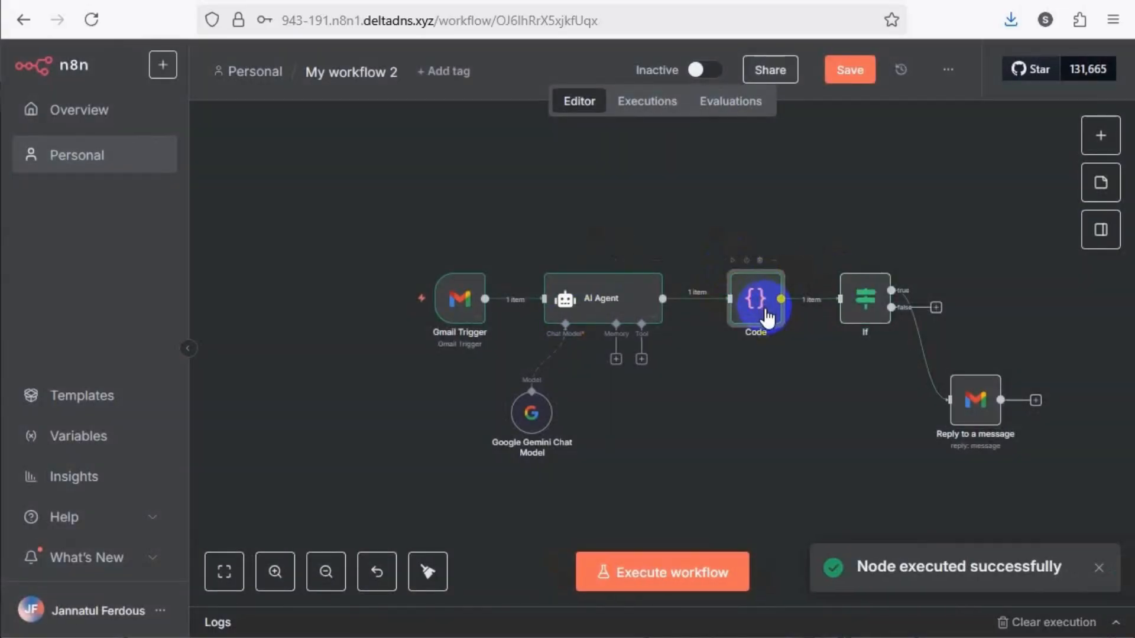
double_click(861, 291)
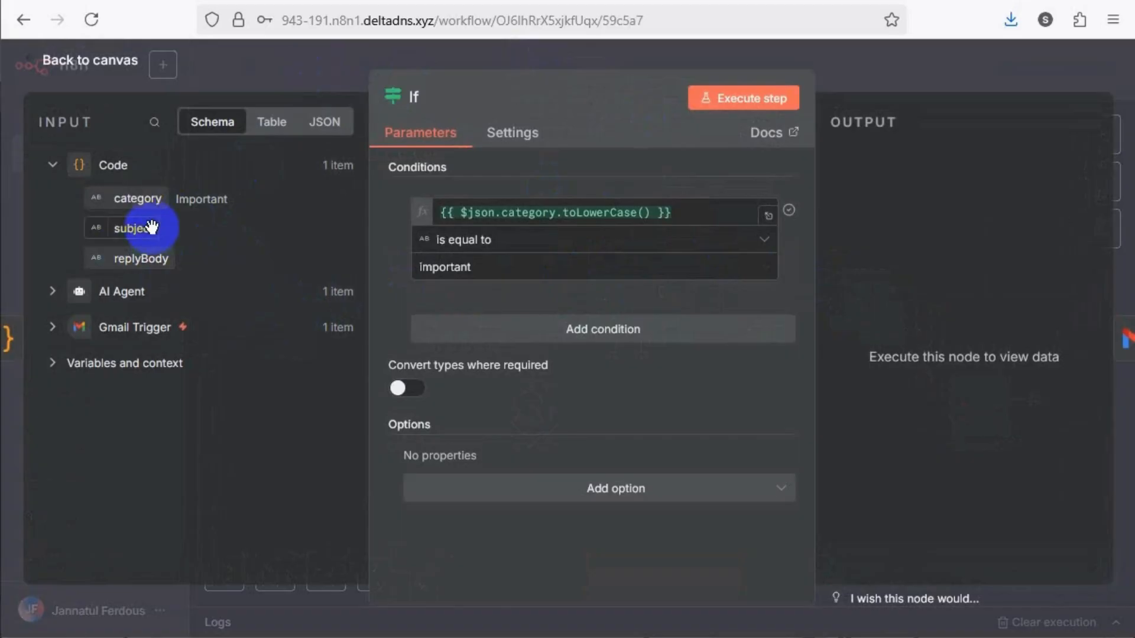
click(331, 74)
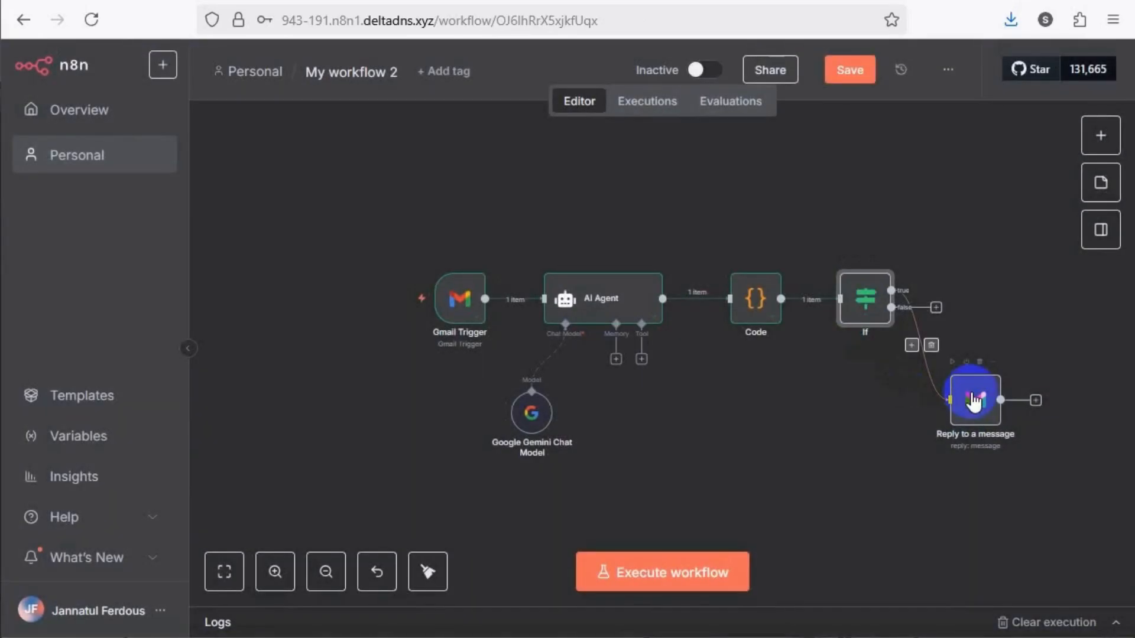
Move the "Reply to a message" node slightly up and right, and check its settings and input data
drag(974, 393, 1007, 354)
double_click(1006, 354)
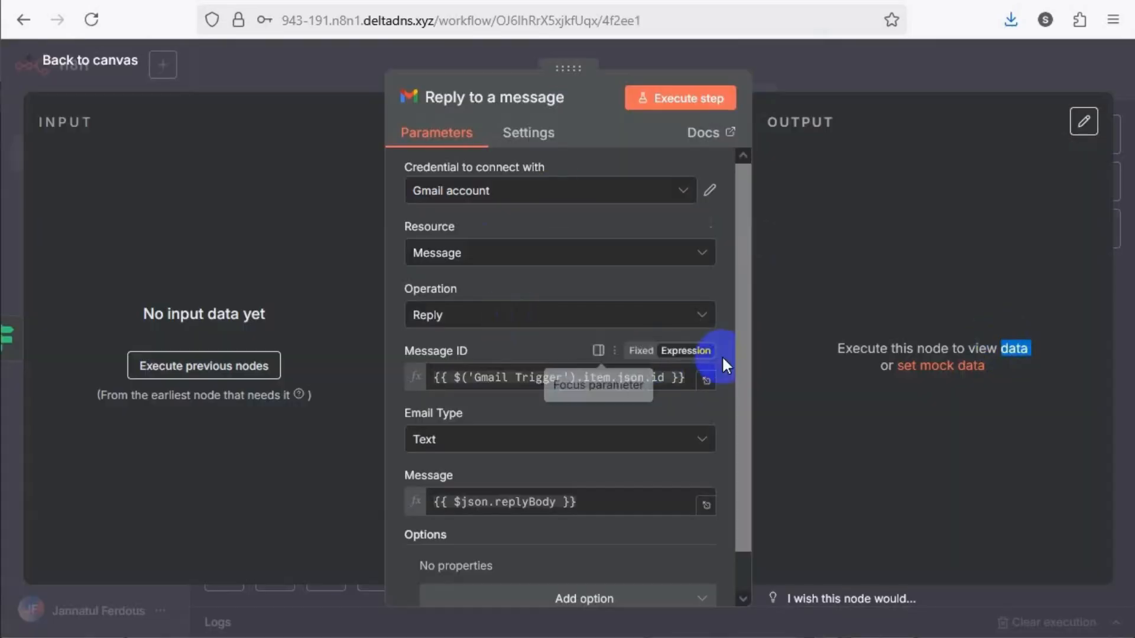
click(288, 69)
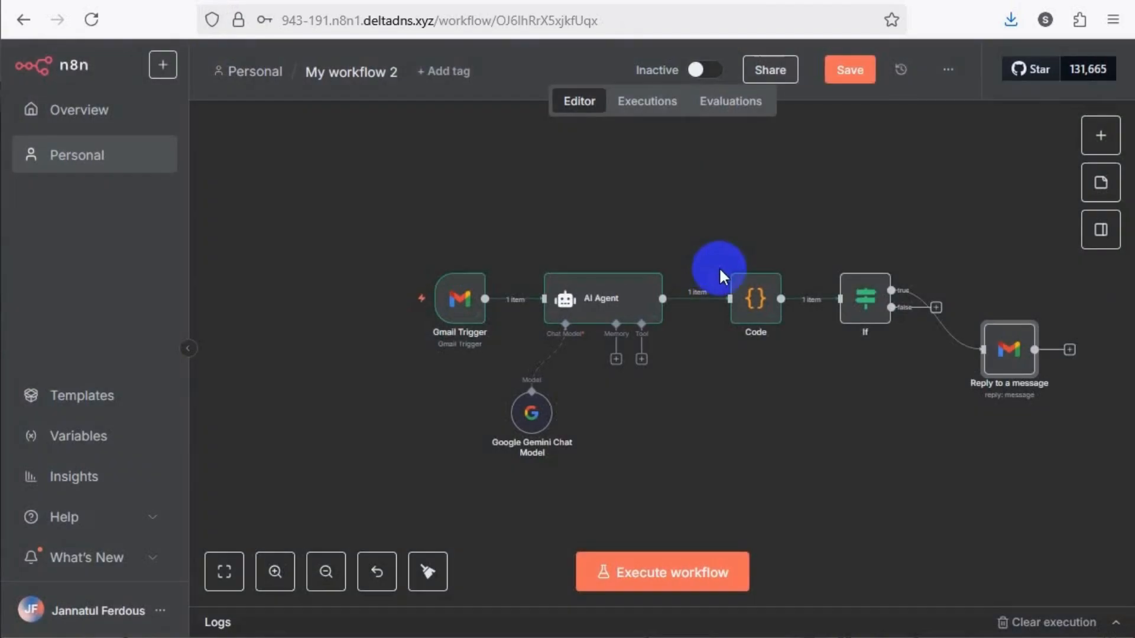
Save the workflow and execute it from start to finish
click(857, 73)
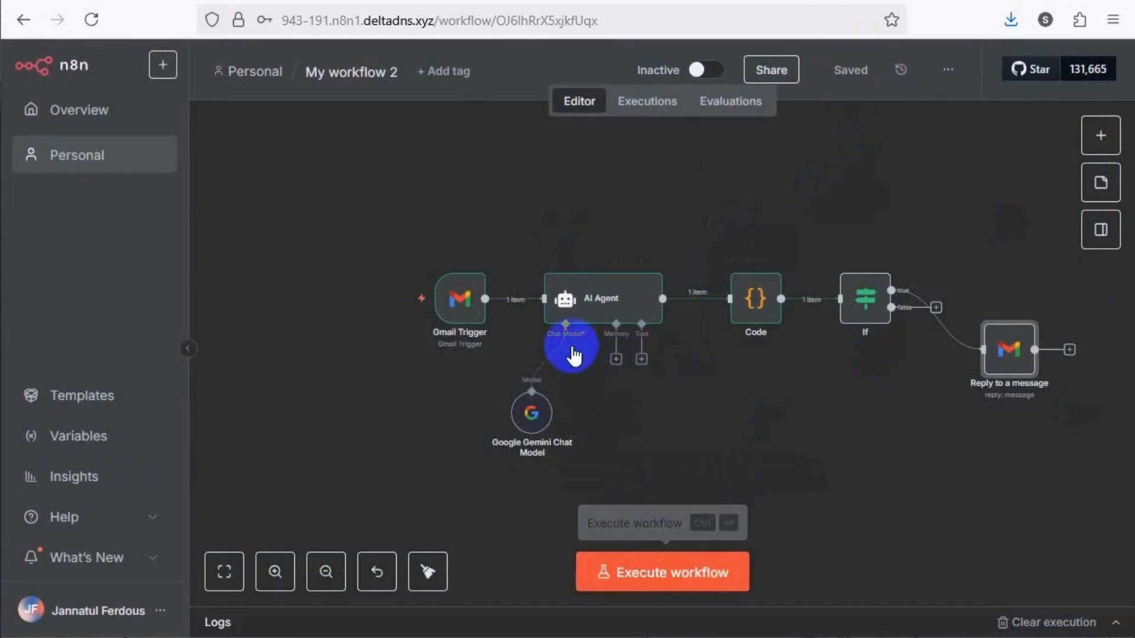
click(664, 573)
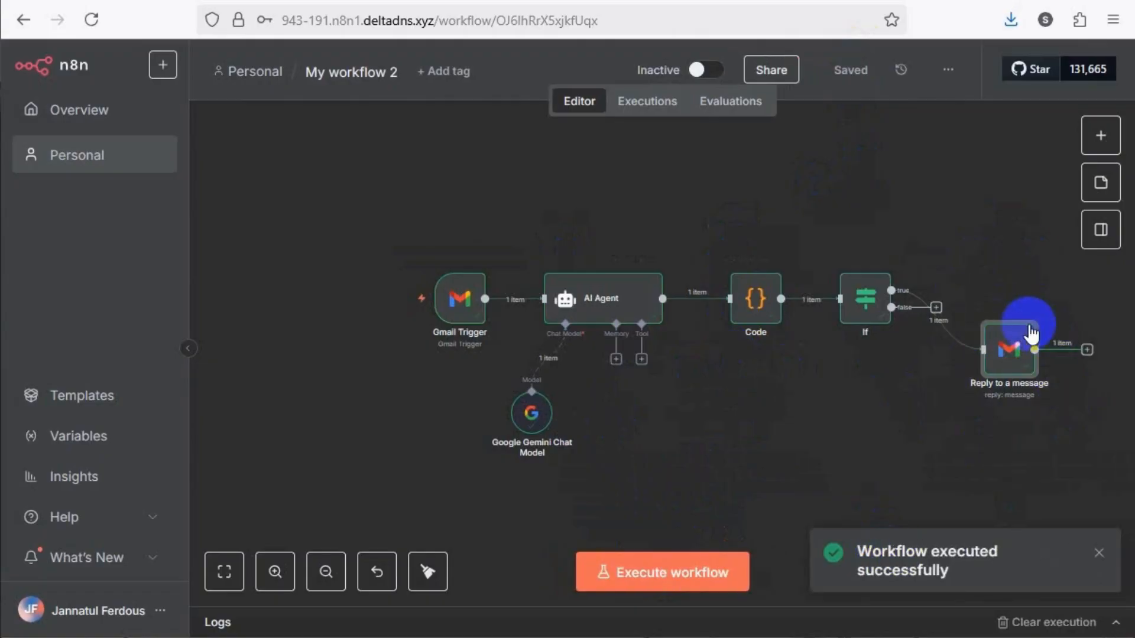
Review the "Reply to a message" node's input, parameters and output from the full run, and return to the canvas
click(998, 366)
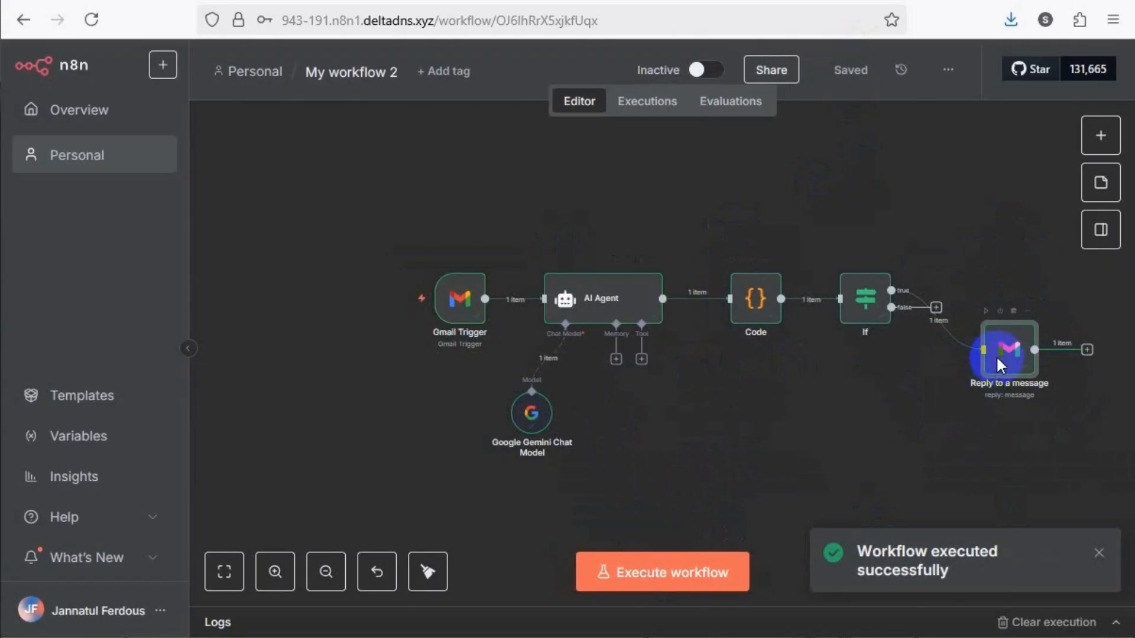
double_click(997, 357)
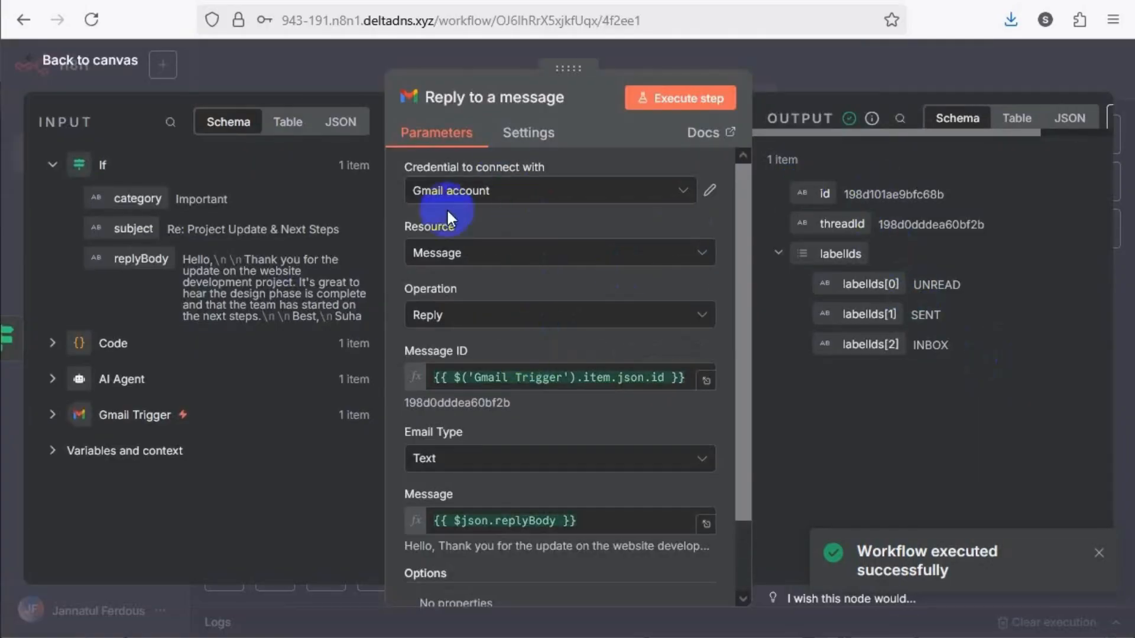
scroll(602, 420, down, 3)
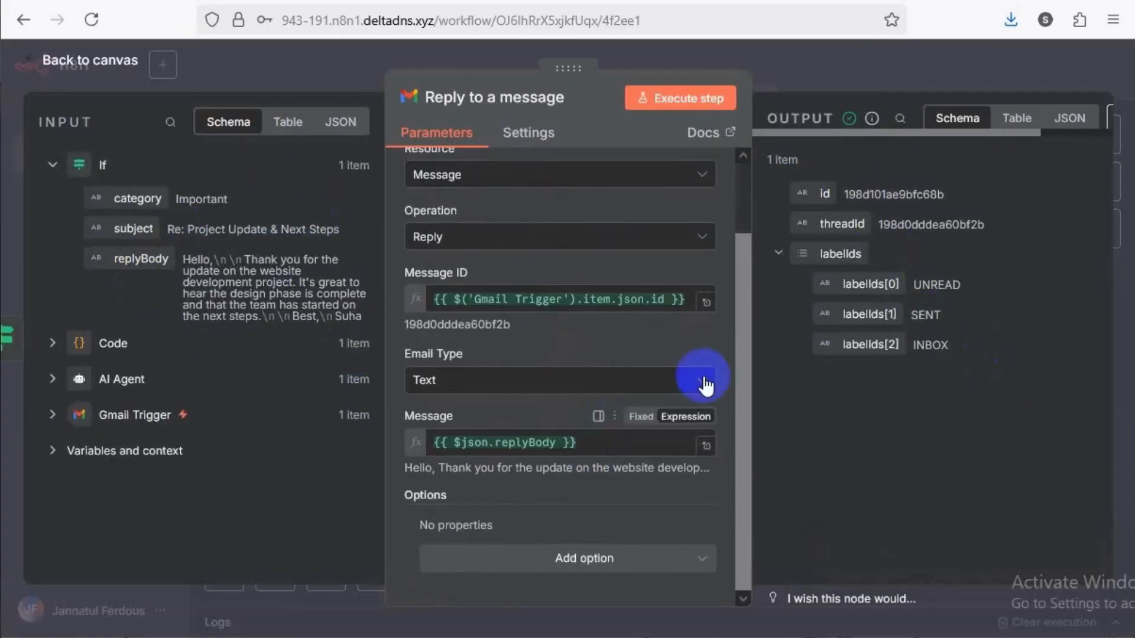
scroll(601, 390, up, 3)
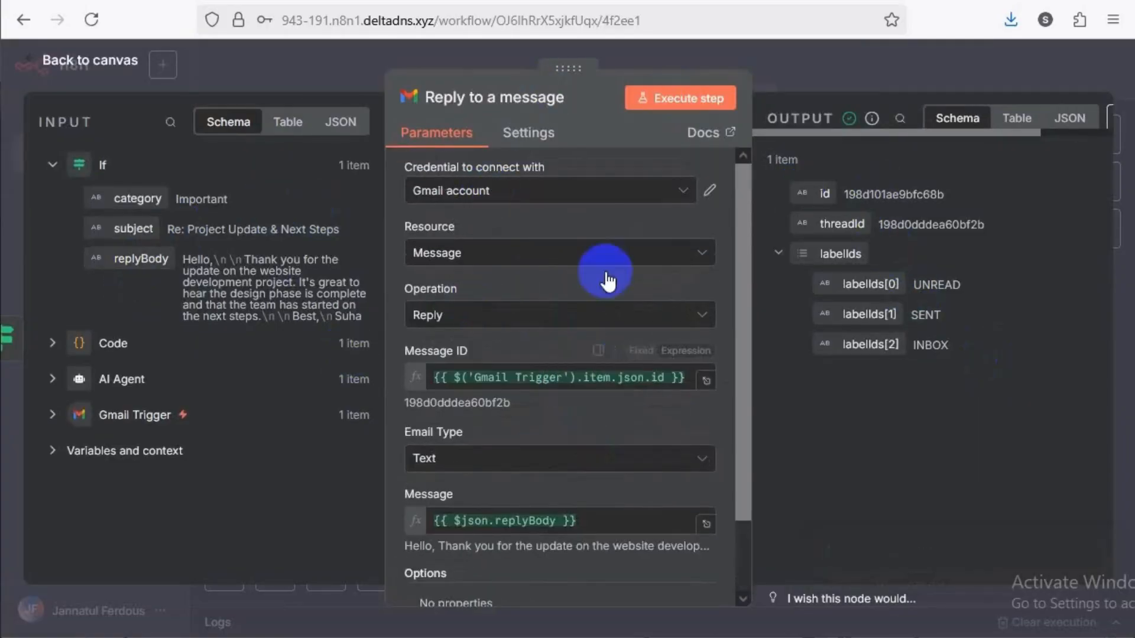
click(319, 80)
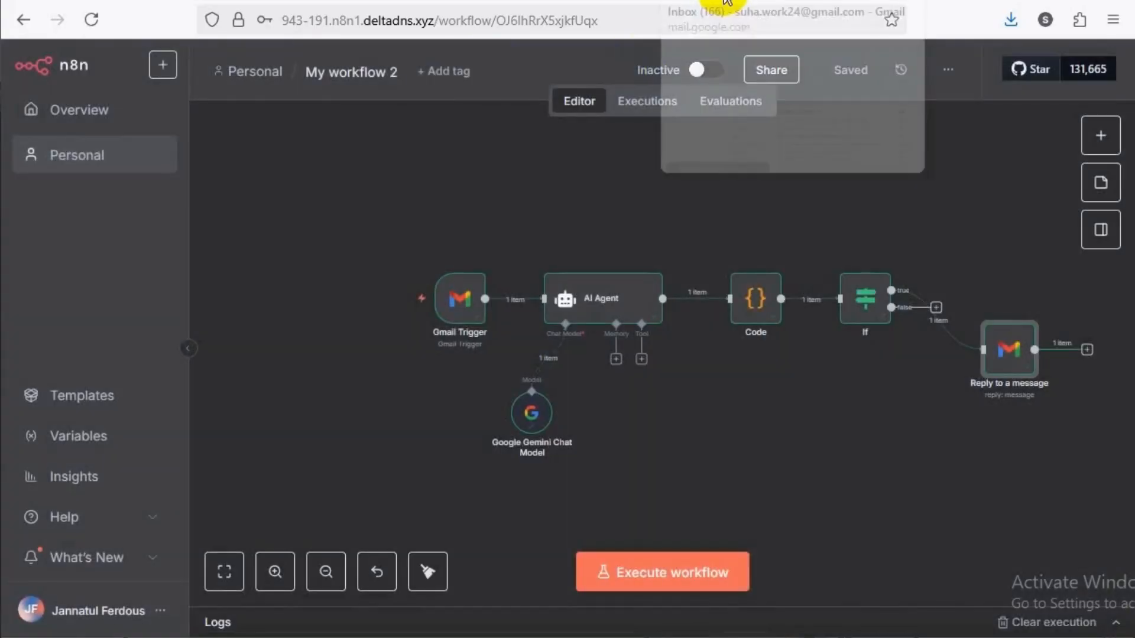
Switch to Gmail, refresh the inbox, and read the automatic reply in the "Project Update & Next Steps" conversation
click(724, 3)
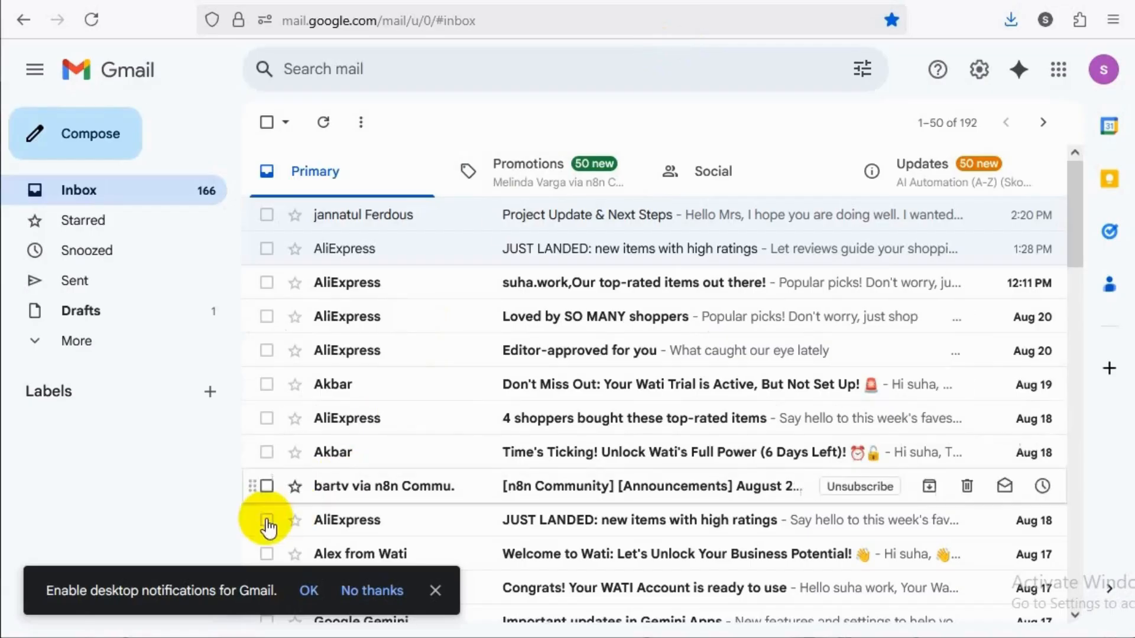
click(323, 123)
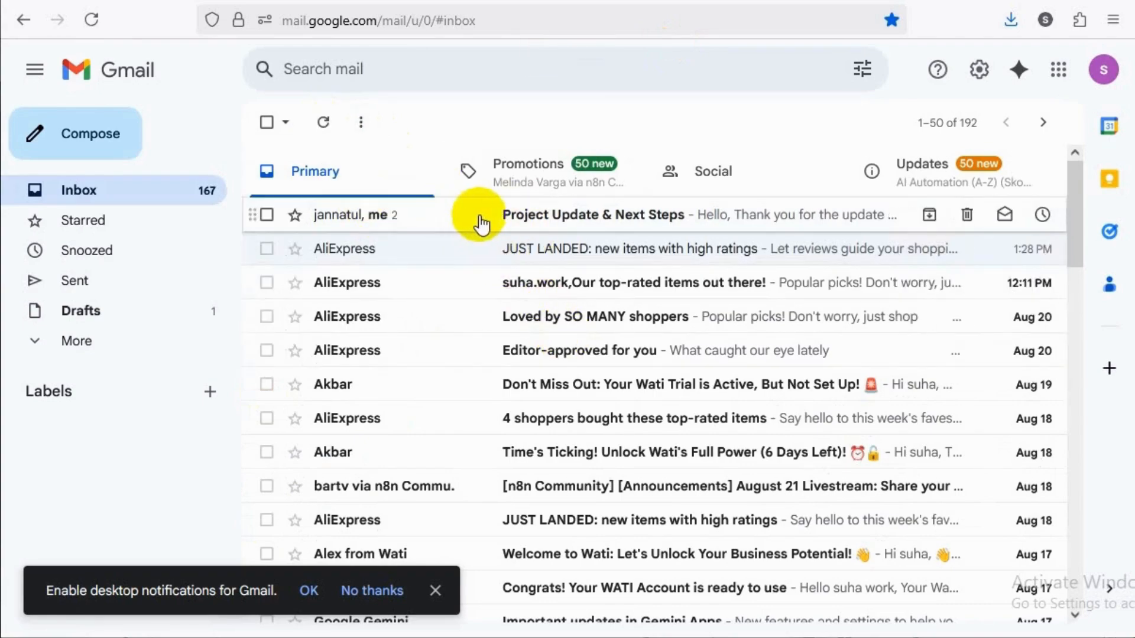
click(524, 216)
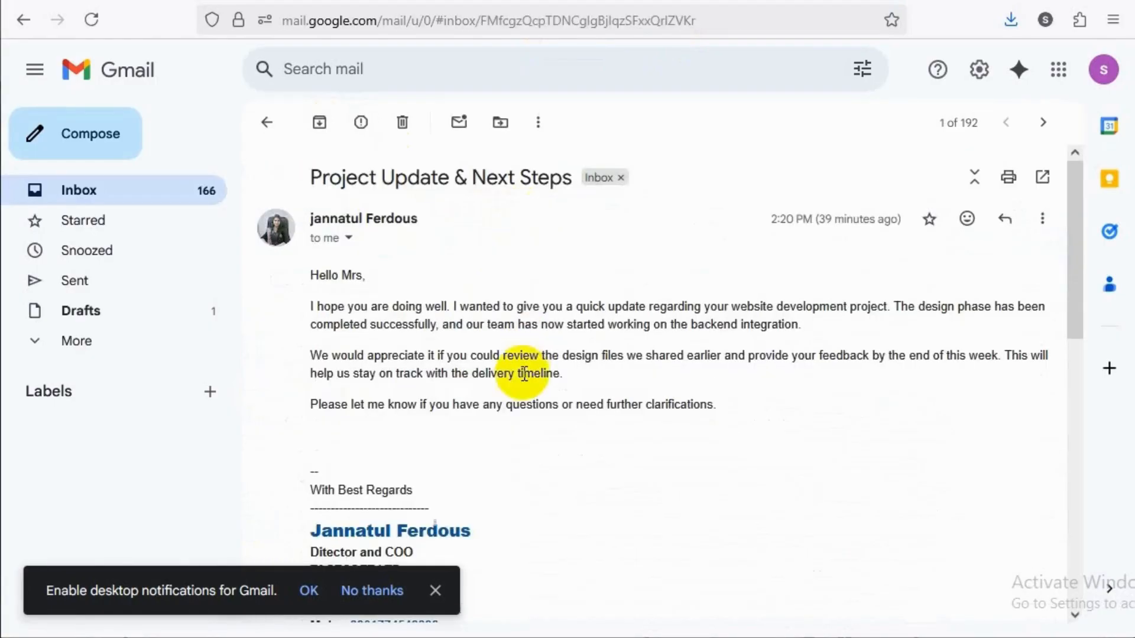
scroll(517, 383, down, 10)
scroll(517, 383, down, 2)
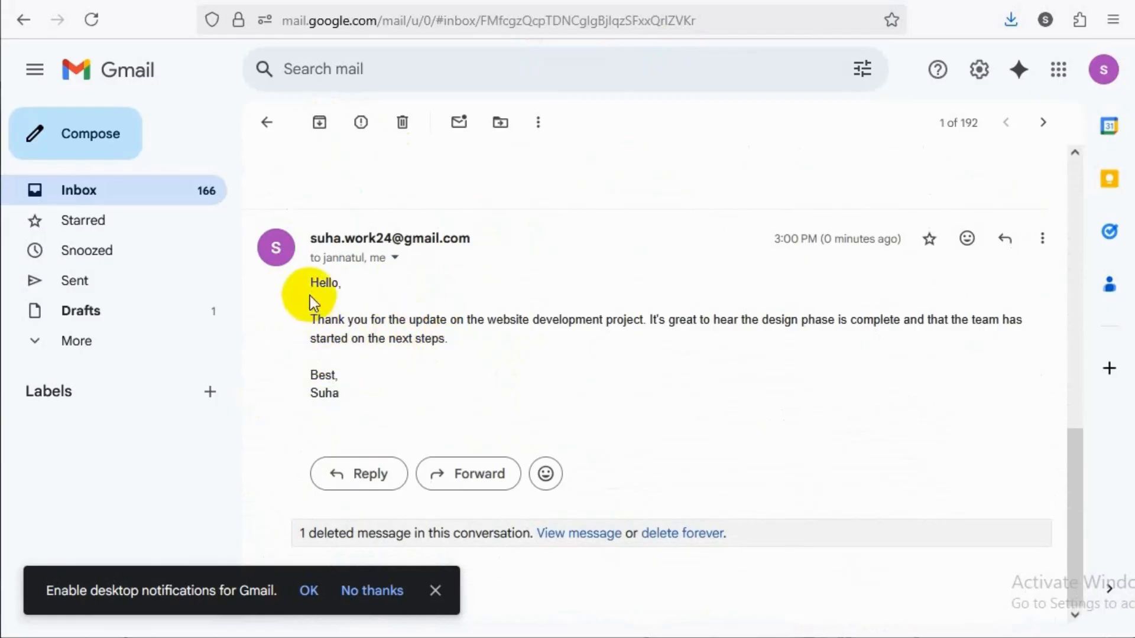
drag(313, 286, 374, 380)
click(352, 275)
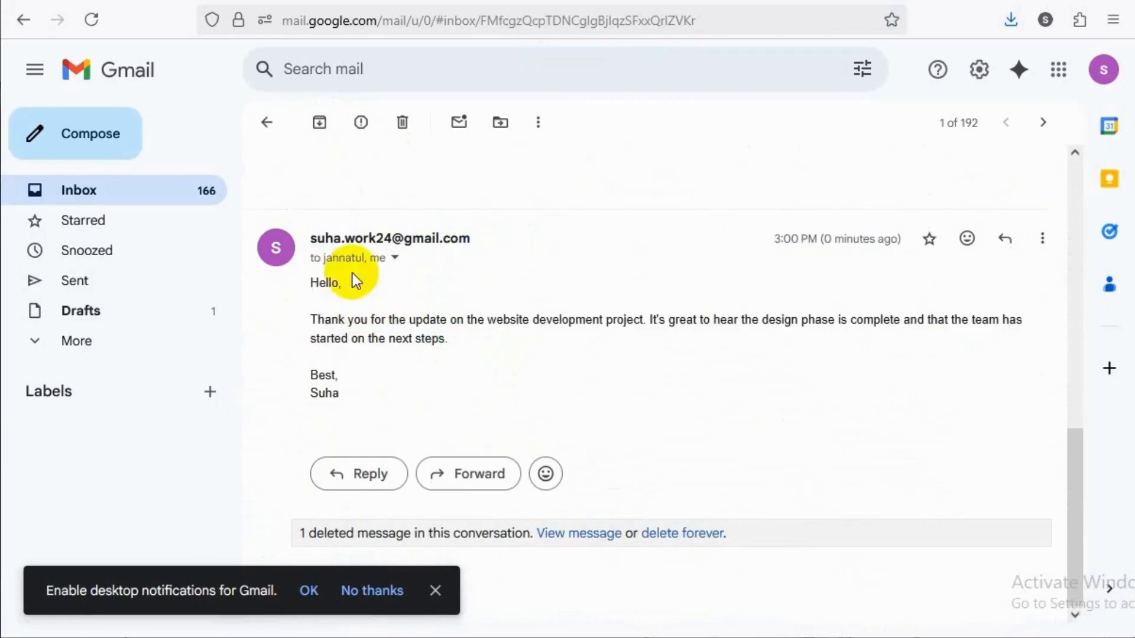
Switch back to n8n and move the "Reply to a message" node above and to the right of the If node
click(629, 6)
drag(1005, 361, 968, 216)
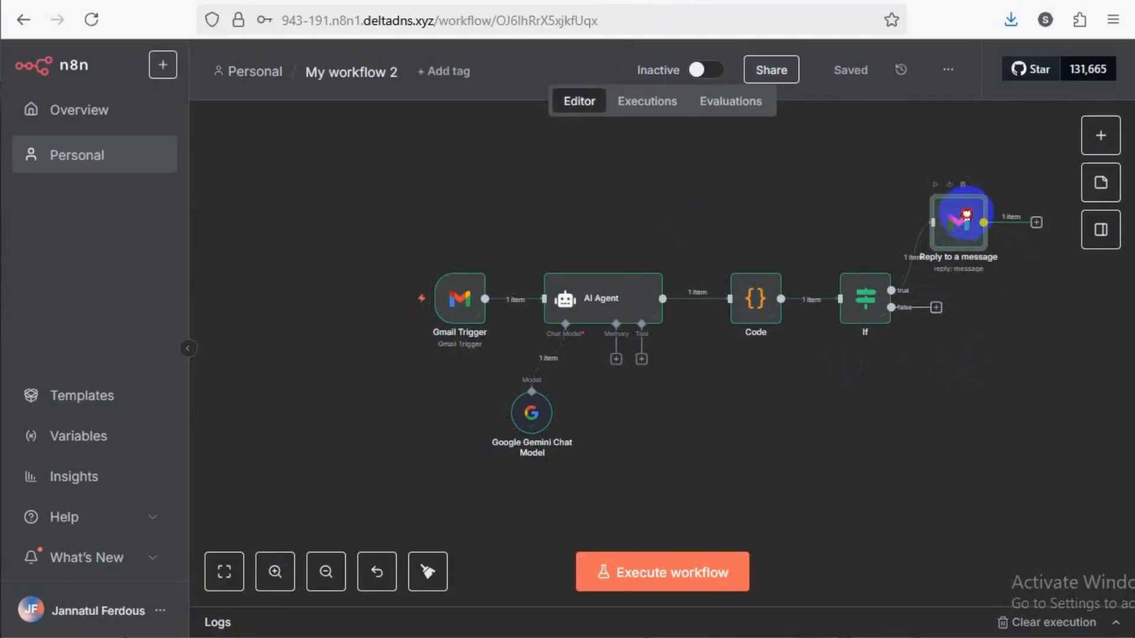
mouse_move(475, 296)
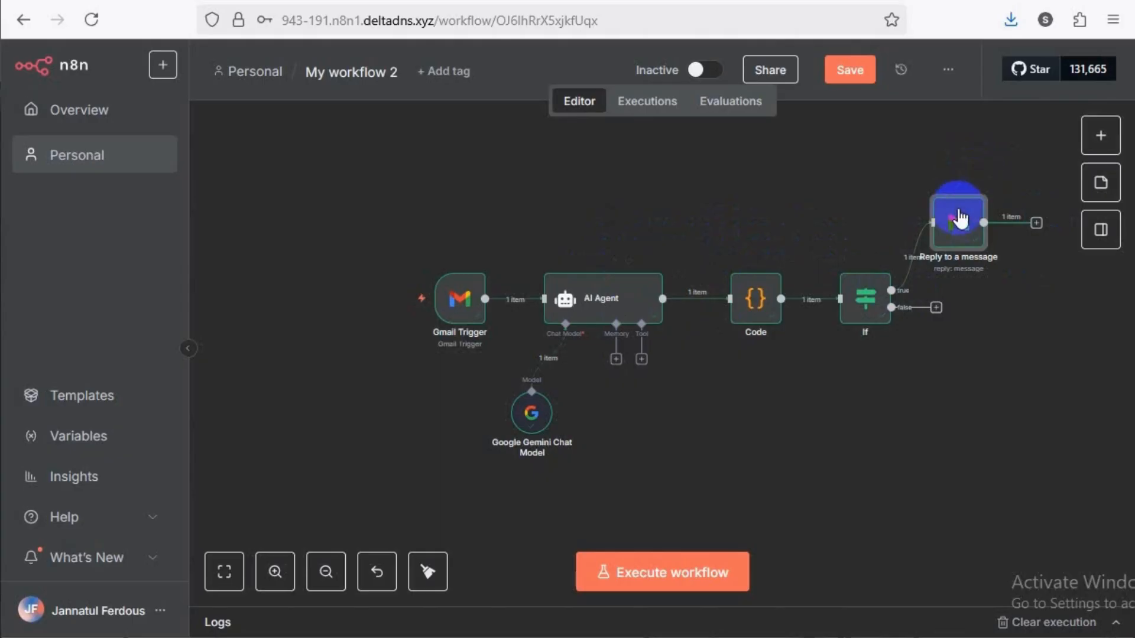
mouse_move(961, 224)
mouse_down()
mouse_move(969, 232)
mouse_move(969, 207)
mouse_up()
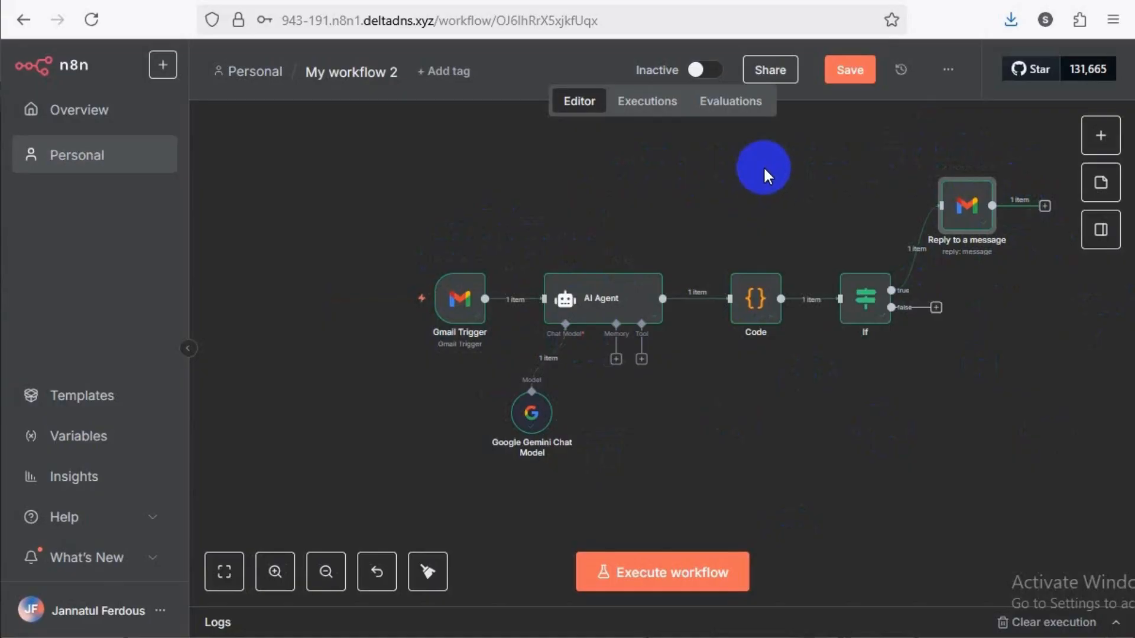
Activate My workflow 2 so it runs automatically, and dismiss the activation notice
click(706, 71)
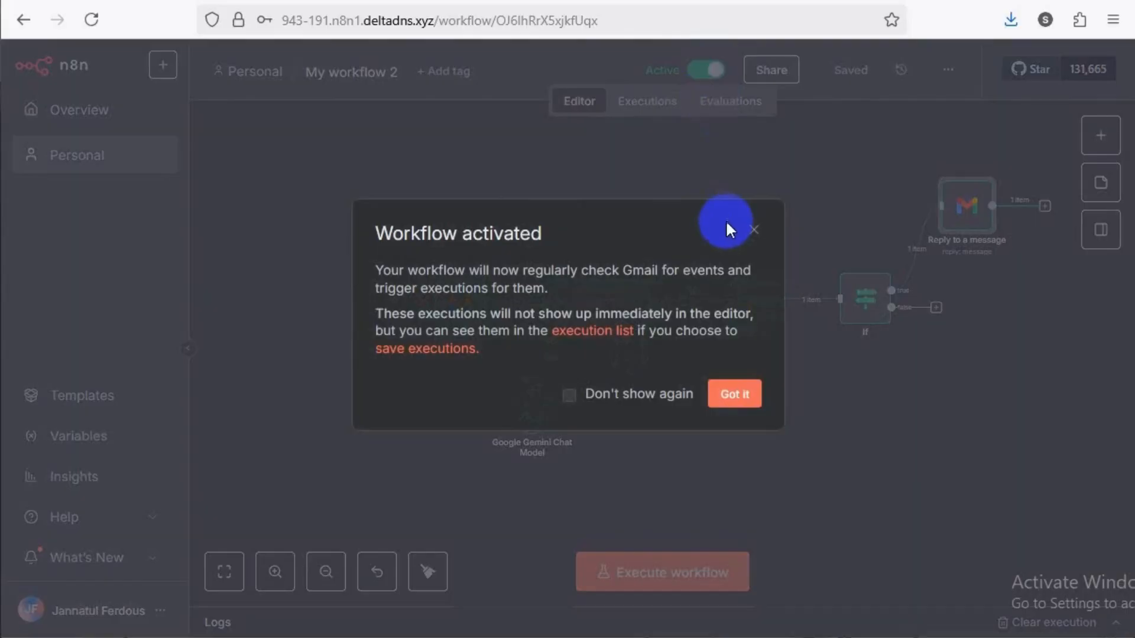
click(732, 402)
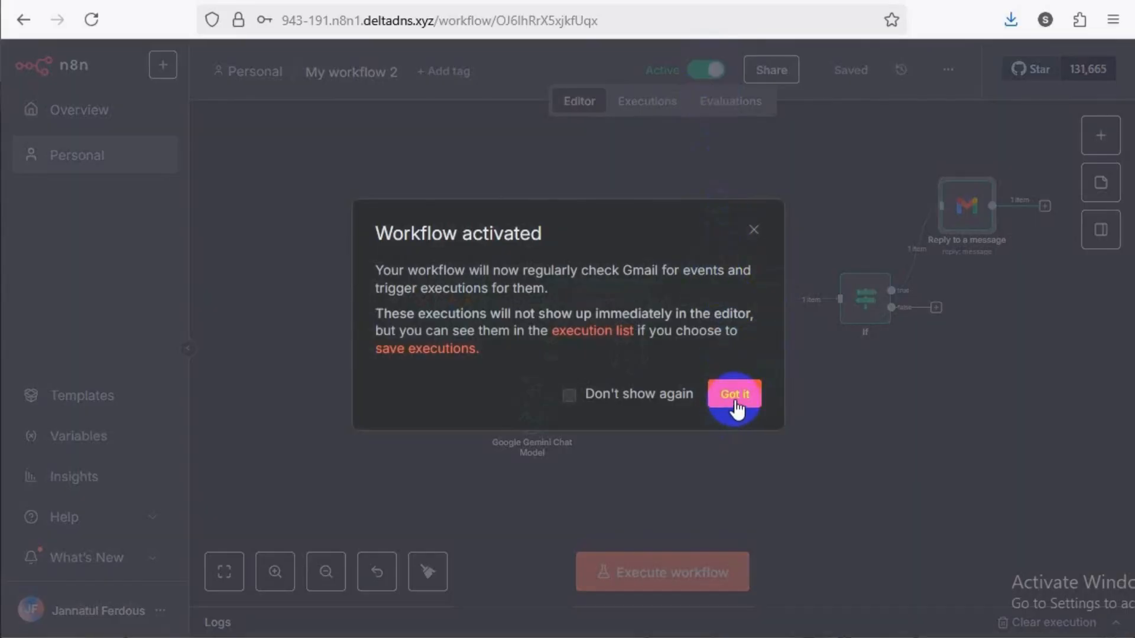
click(735, 395)
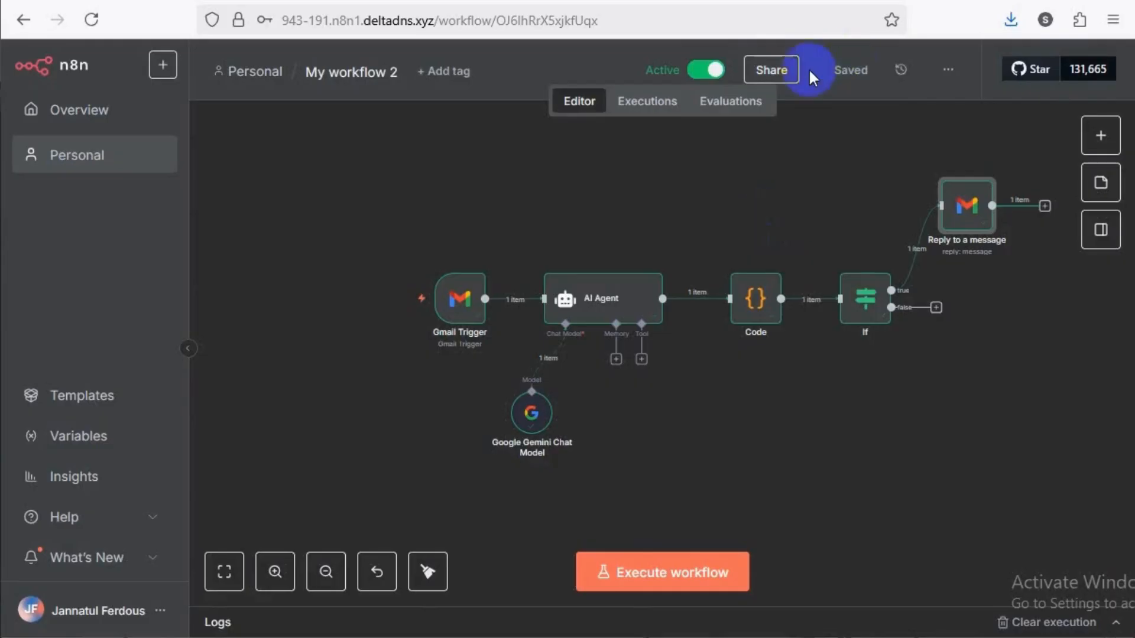